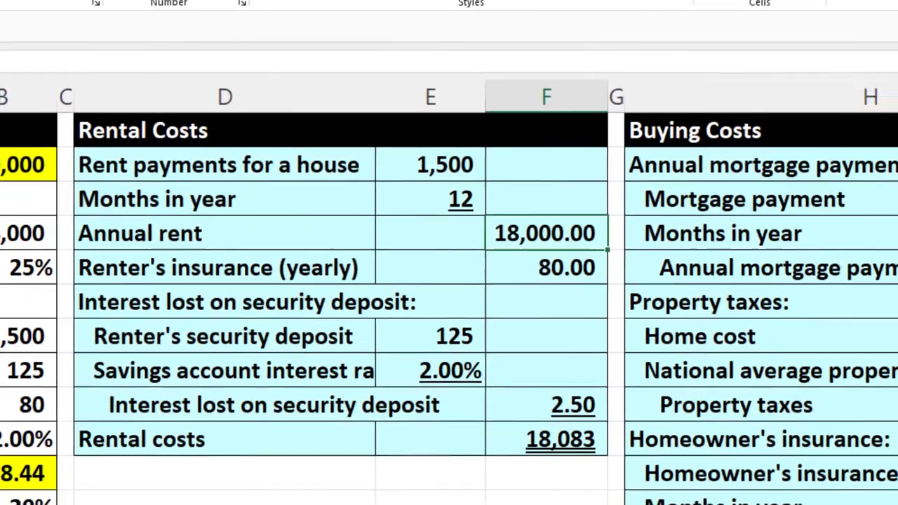
# - Review the Buying Costs and Benefits of Homeownership tables on the Example sheet
pyautogui.press('Right')
pyautogui.press('Right')
pyautogui.press('Right')
pyautogui.press('Right')
pyautogui.press('Right')
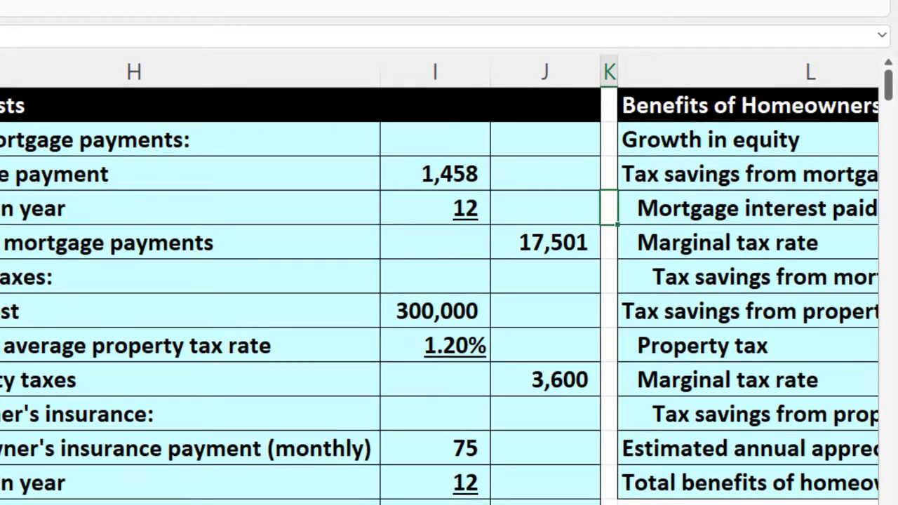
pyautogui.press('Right')
pyautogui.press('Right')
pyautogui.press('Right')
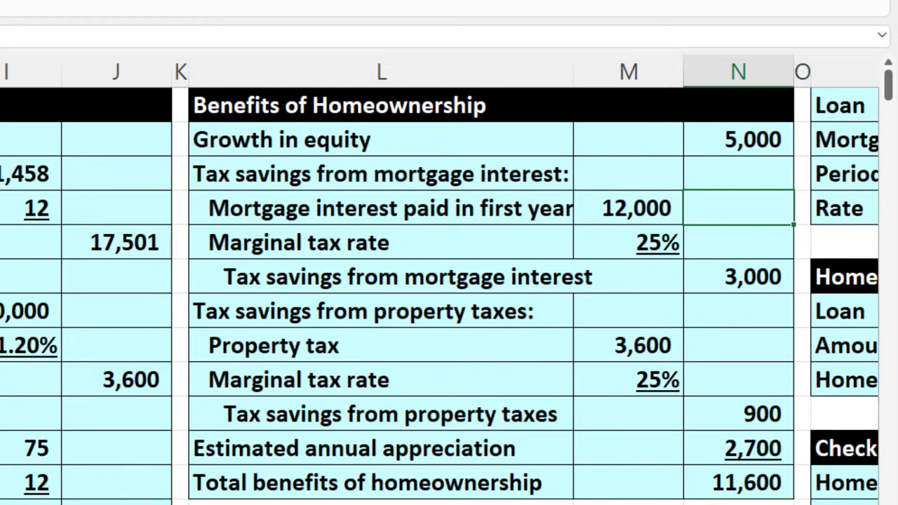
# - Look over the loan details, Home Cost and Check tables beside the homeownership benefits
pyautogui.press('Right')
pyautogui.press('Right')
pyautogui.press('Right')
pyautogui.press('Right')
pyautogui.press('Right')
pyautogui.press('Right')
pyautogui.press('Right')
pyautogui.press('Right')
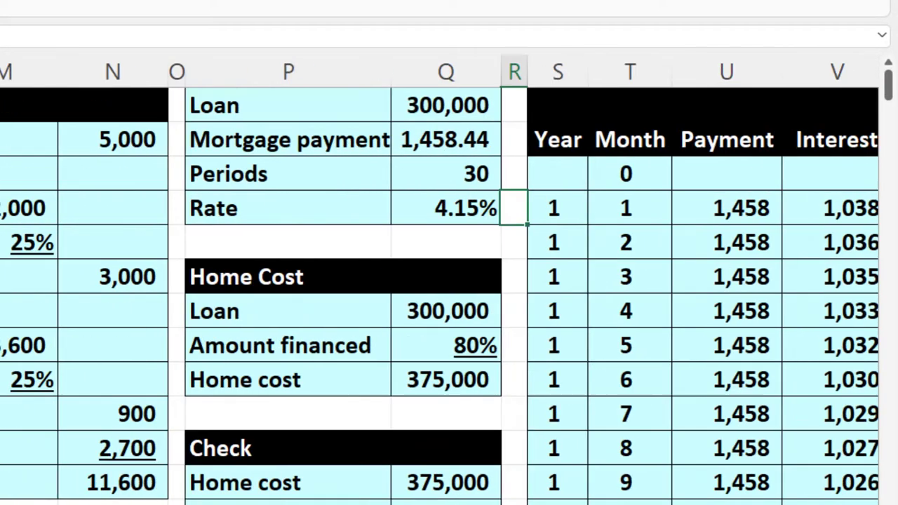
# - Look across the monthly and yearly loan amortization tables
pyautogui.press('Right')
pyautogui.press('Right')
pyautogui.press('Right')
pyautogui.press('Right')
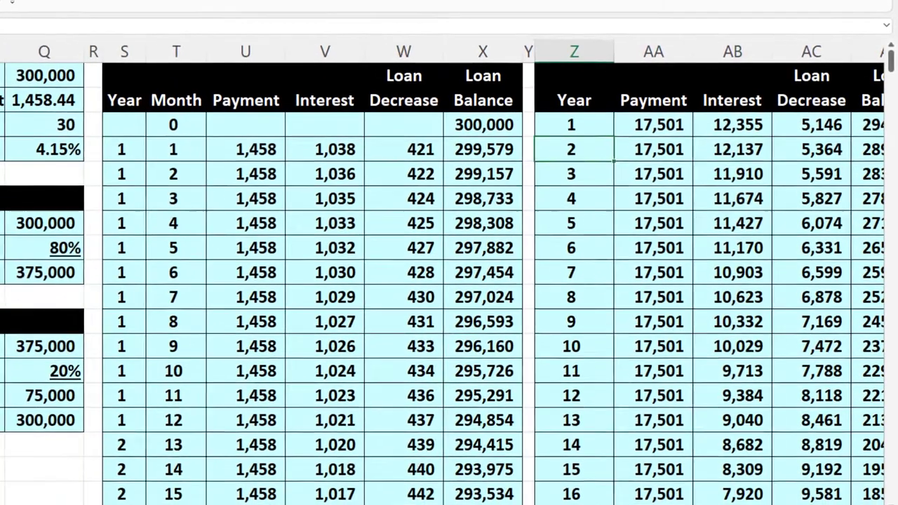
pyautogui.press('Right')
pyautogui.press('Right')
pyautogui.press('Right')
pyautogui.press('Right')
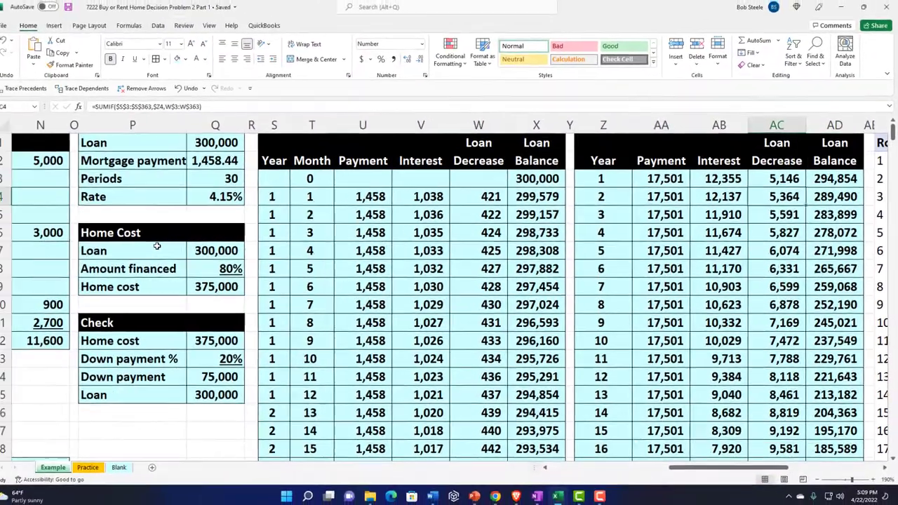
# - Go back to the loan figures in column Q and examine the Home Cost and Check calculations
pyautogui.press('Down')
pyautogui.press('Left')
pyautogui.press('Left')
pyautogui.press('Left')
pyautogui.press('Left')
pyautogui.press('Left')
pyautogui.press('Left')
pyautogui.press('Left')
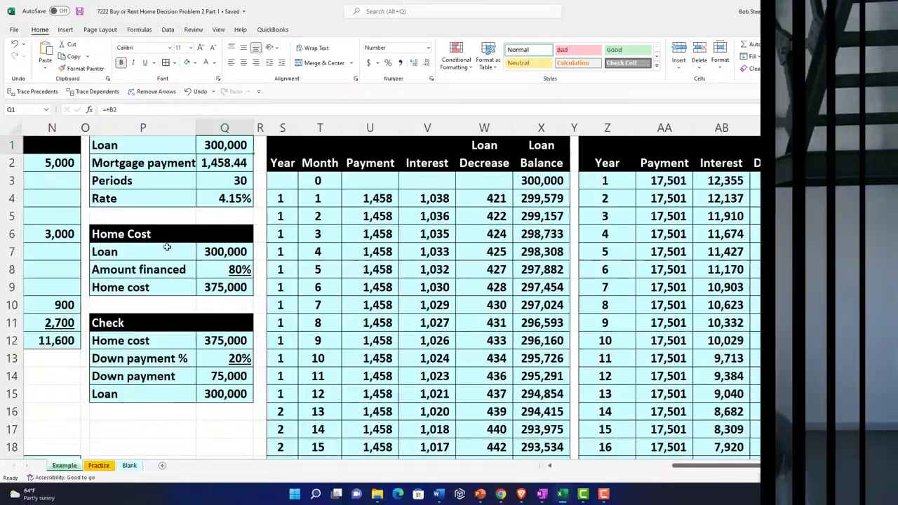
pyautogui.press('Down')
pyautogui.press('Down')
pyautogui.press('Down')
pyautogui.press('Down')
pyautogui.press('Down')
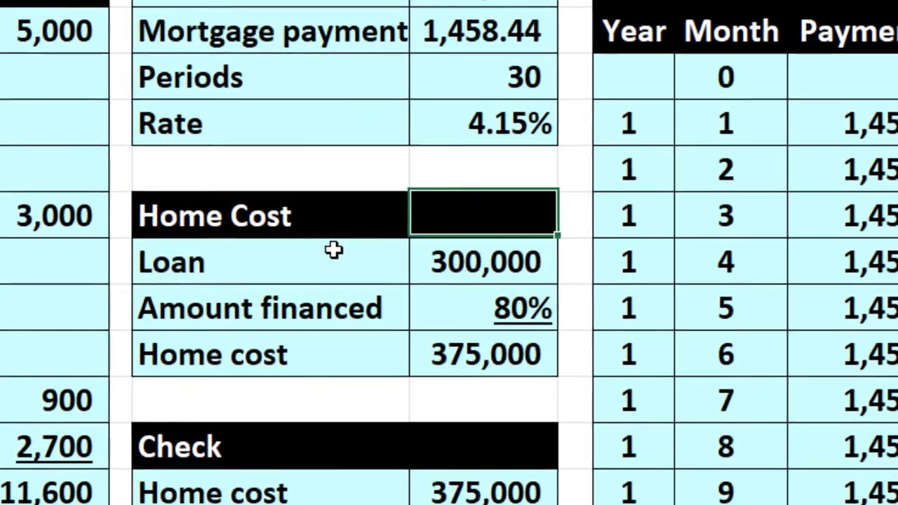
pyautogui.press('Down')
pyautogui.press('Down')
pyautogui.press('Down')
pyautogui.press('Down')
pyautogui.press('Down')
pyautogui.press('Down')
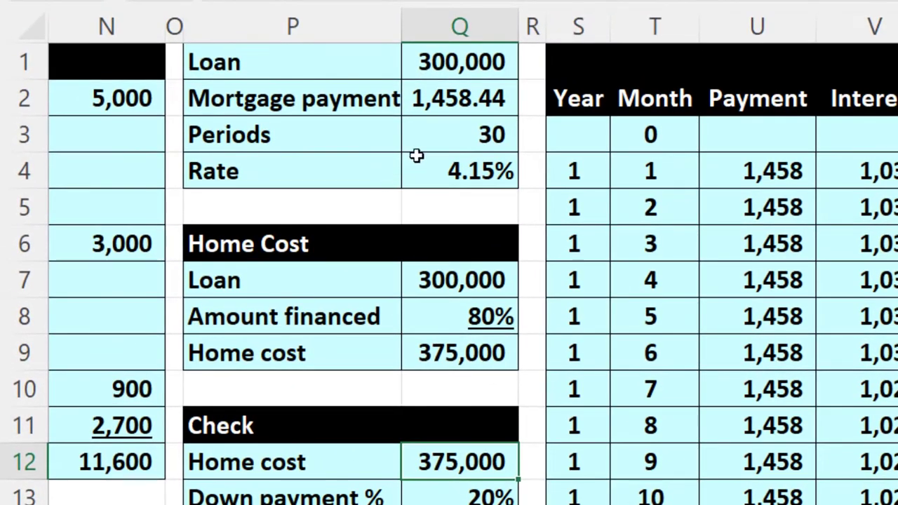
# - Examine the loan details in column Q and the start of the monthly amortization table
pyautogui.click(442, 103)
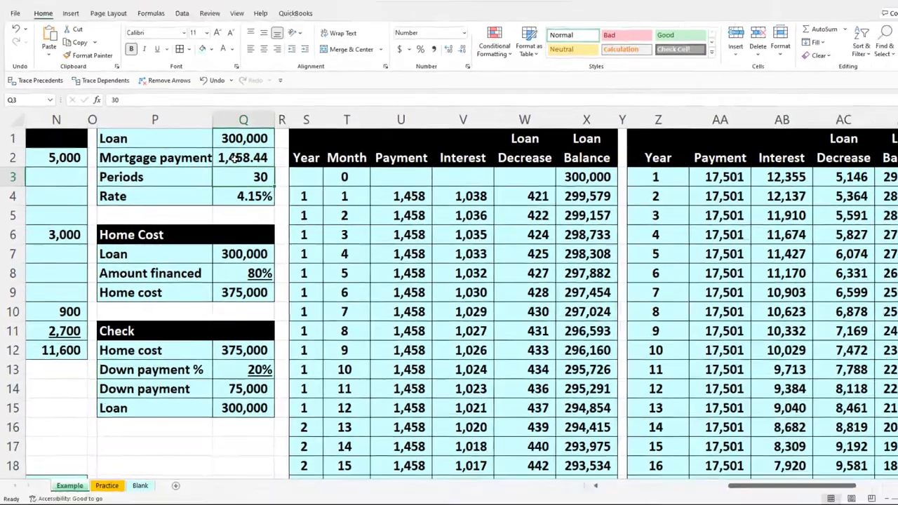
pyautogui.press('Right')
pyautogui.press('Right')
pyautogui.press('Right')
pyautogui.press('Down')
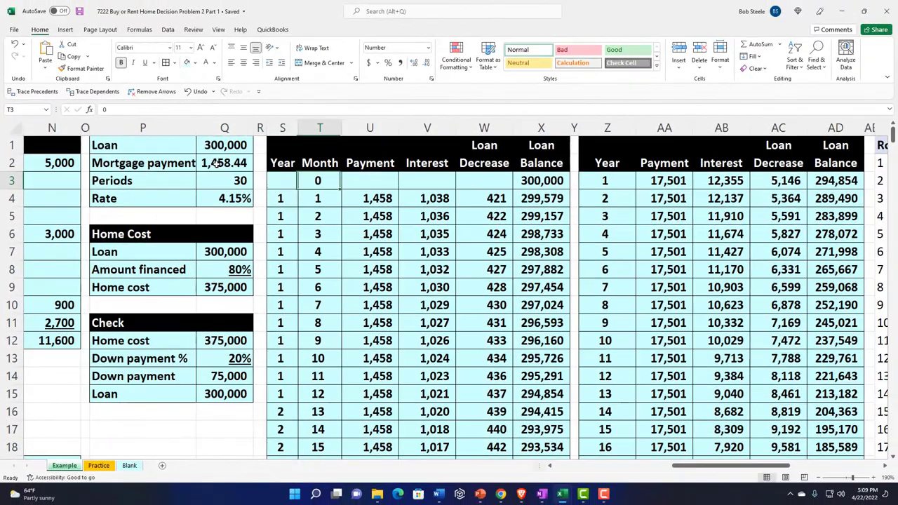
pyautogui.press('Right')
pyautogui.press('Right')
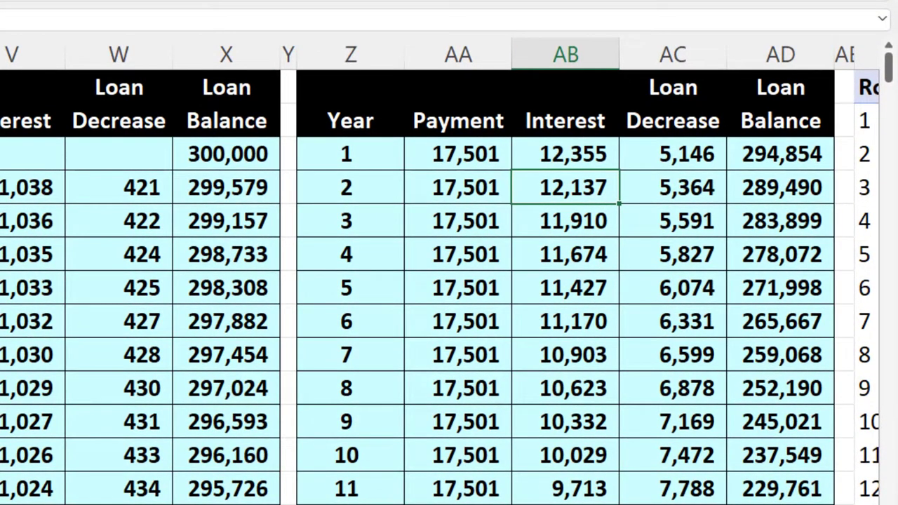
# - Examine the yearly interest amounts for the first years of the annual amortization table
pyautogui.click(566, 154)
pyautogui.press('Down')
pyautogui.press('Down')
pyautogui.press('Down')
pyautogui.press('Down')
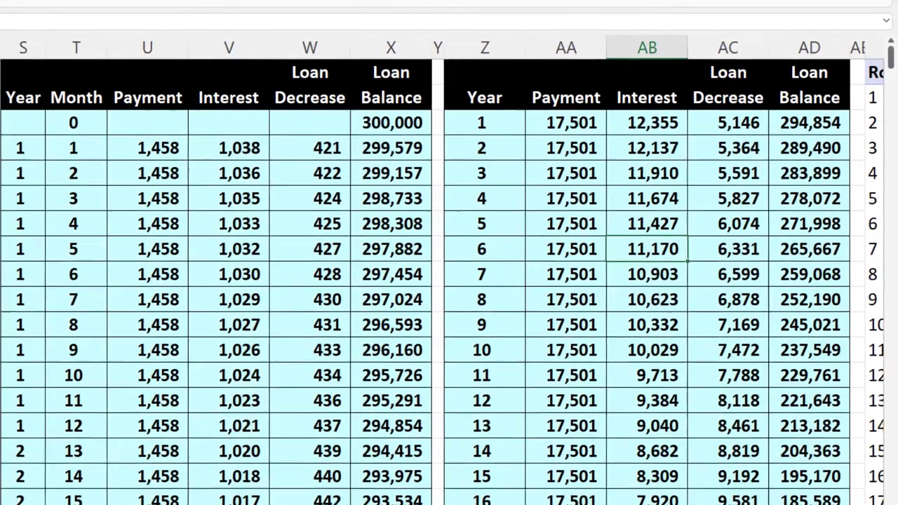
pyautogui.press('Down')
pyautogui.press('Down')
pyautogui.press('Down')
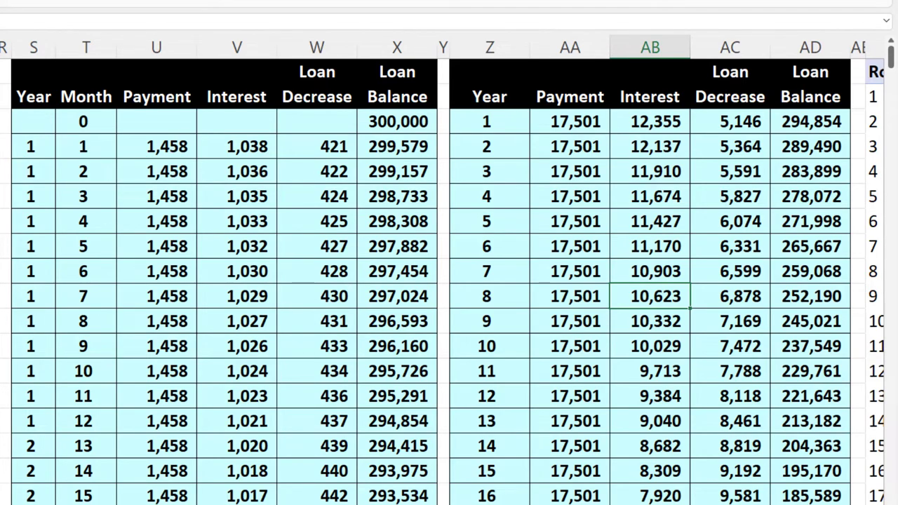
# - Examine the first-year loan decrease and the loan balance in the annual amortization table
pyautogui.press('Right')
pyautogui.press('Right')
pyautogui.press('Up')
pyautogui.press('Up')
pyautogui.press('Up')
pyautogui.press('Up')
pyautogui.press('Up')
pyautogui.press('Up')
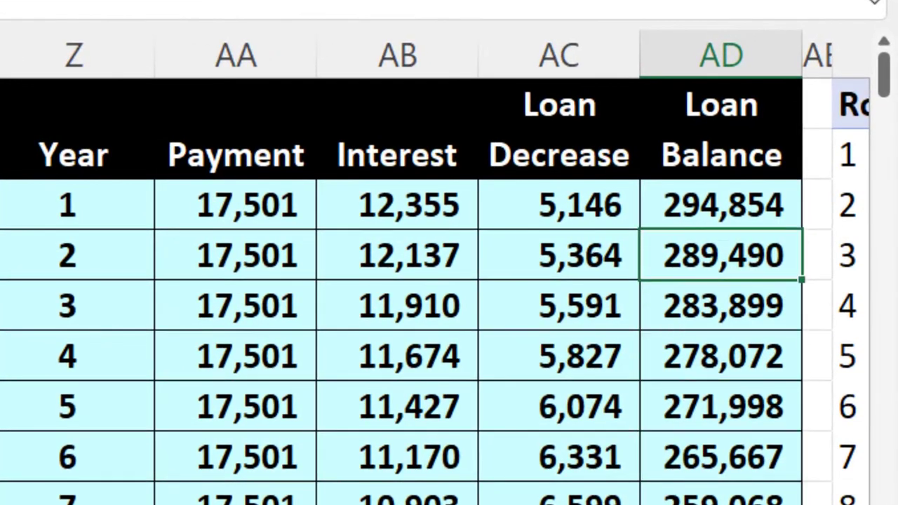
pyautogui.press('Left')
pyautogui.press('Up')
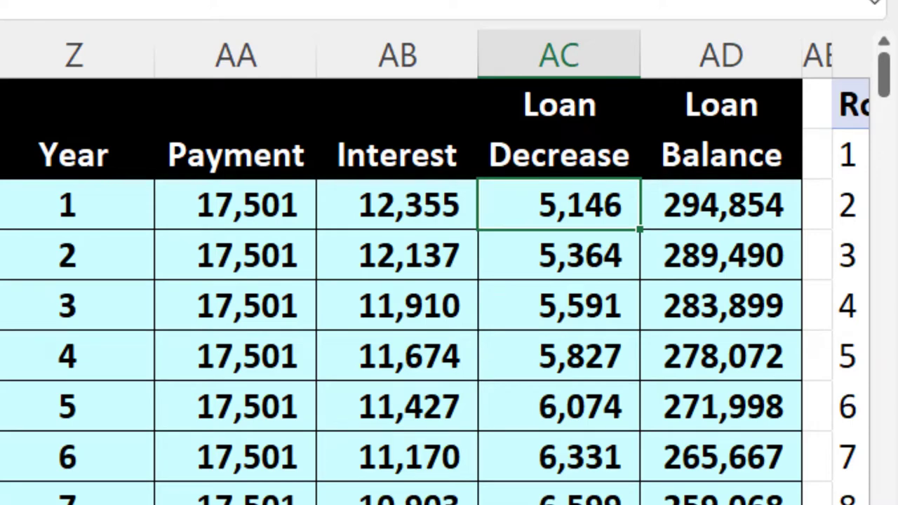
pyautogui.press('Right')
pyautogui.press('Left')
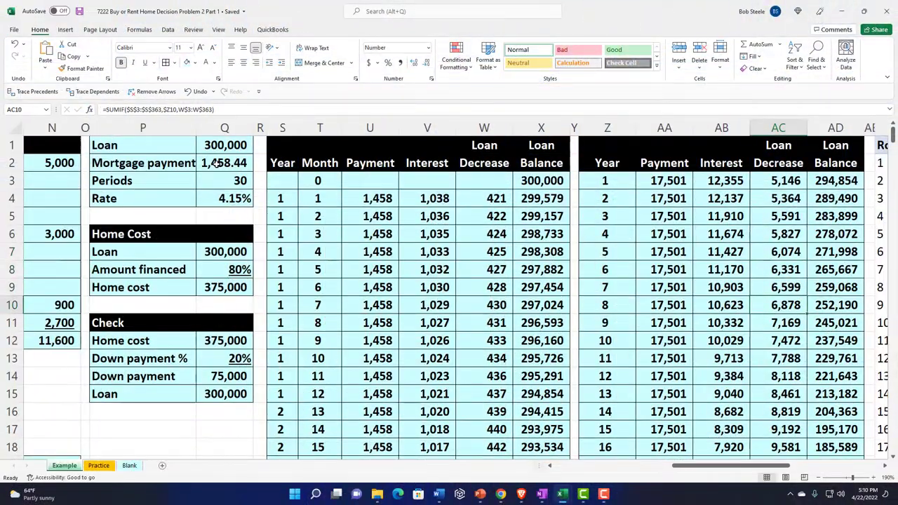
# - Review the Home Purchase vs Renting input rows from Mortgage payment down to Equity growth from paying down loan
pyautogui.press('Down')
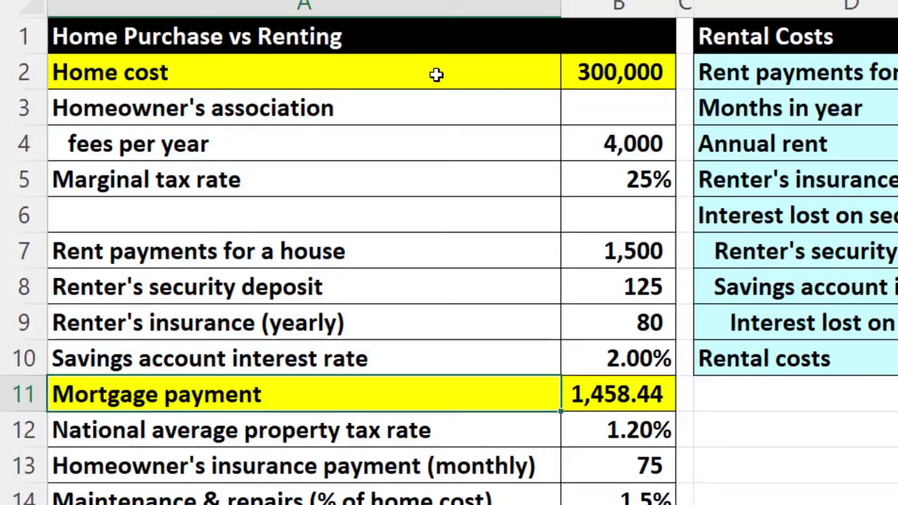
pyautogui.press('Down')
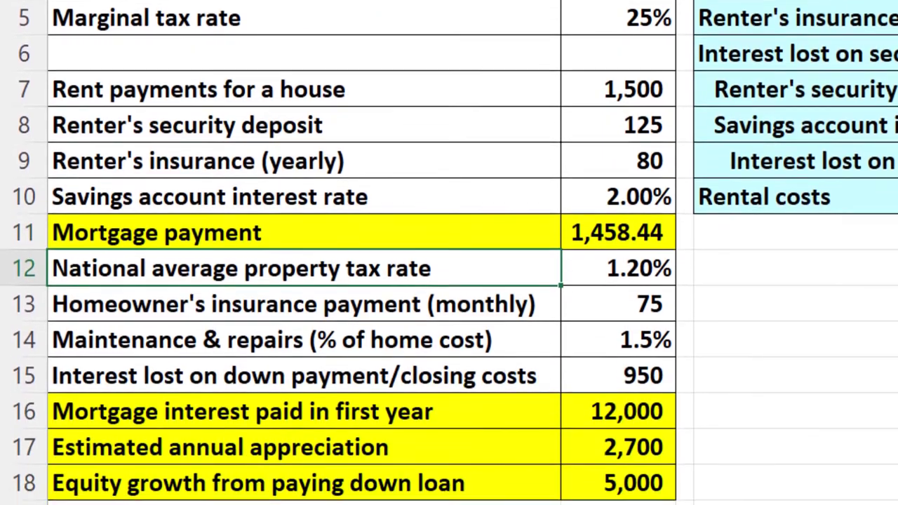
pyautogui.press('Down')
pyautogui.press('Down')
pyautogui.press('Down')
pyautogui.press('Down')
pyautogui.press('Up')
pyautogui.press('Up')
pyautogui.press('Up')
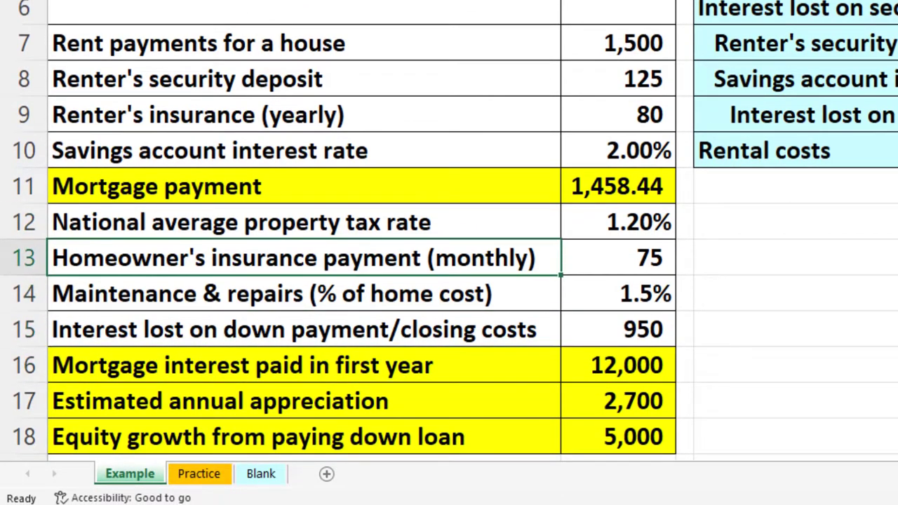
pyautogui.press('Up')
pyautogui.press('Up')
pyautogui.press('Down')
pyautogui.press('Down')
pyautogui.press('Down')
pyautogui.press('Down')
pyautogui.press('Down')
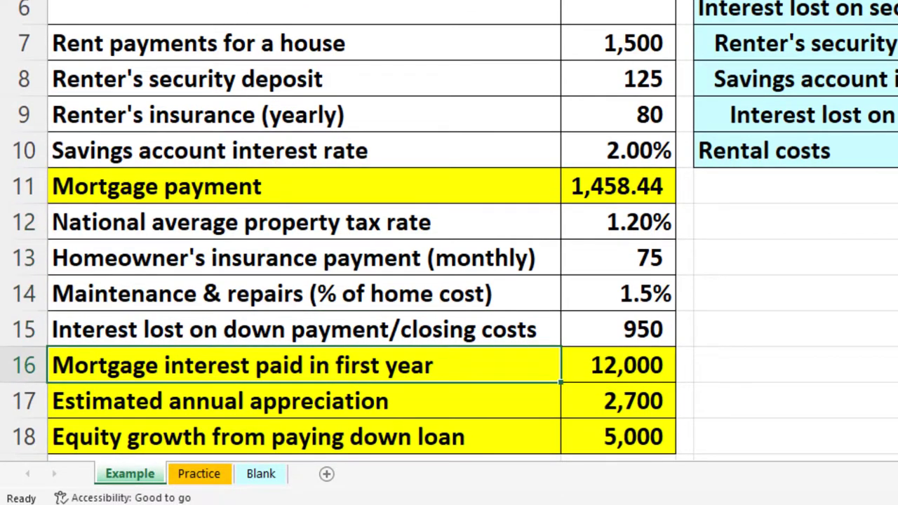
pyautogui.press('Down')
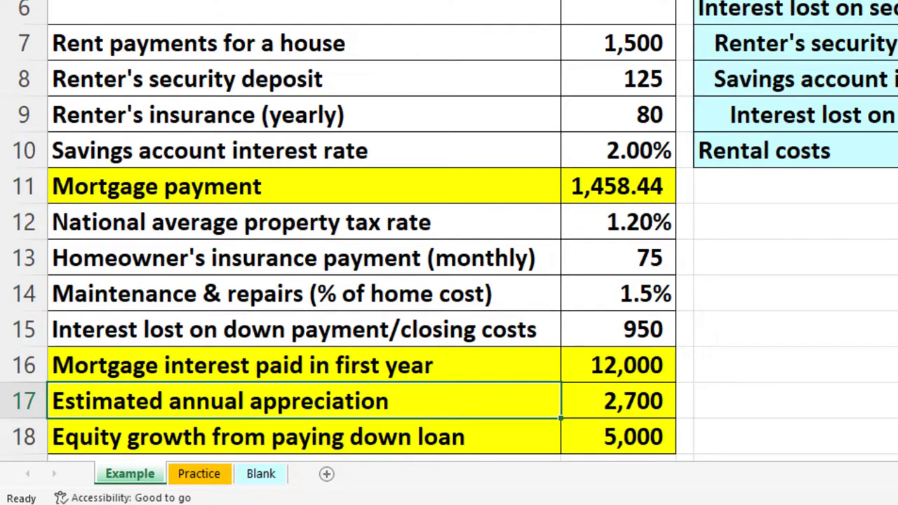
pyautogui.press('Down')
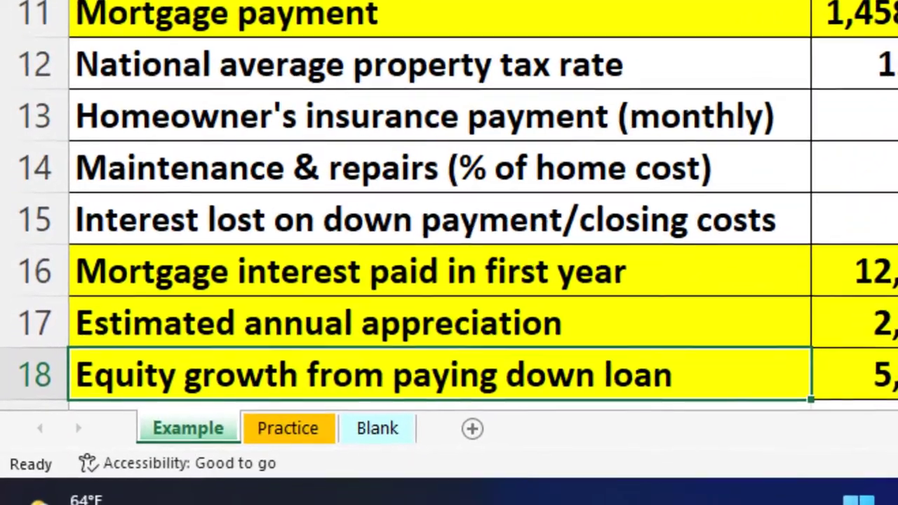
# - Look at the Practice sheet and open the Blank sheet
pyautogui.click(312, 433)
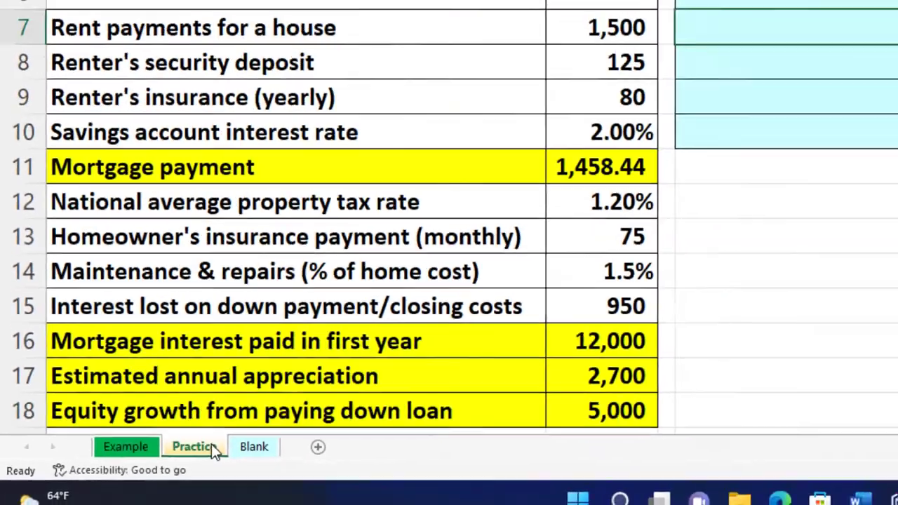
pyautogui.click(398, 207)
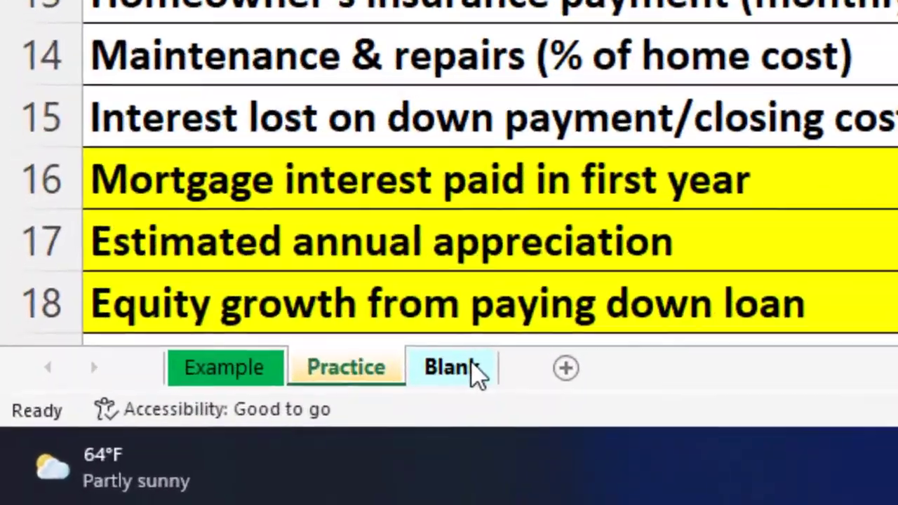
pyautogui.click(129, 465)
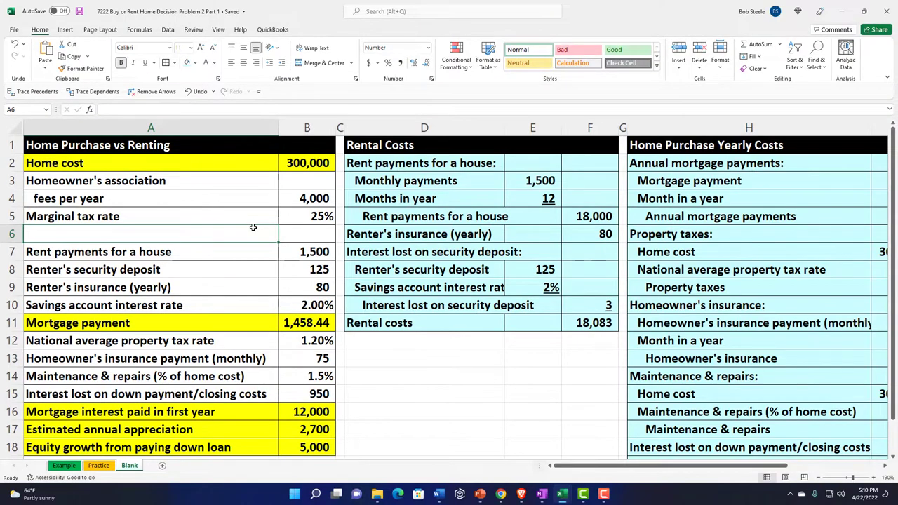
# - Review the Rental Costs, Home Purchase Yearly Costs and Benefits of Homeownership Yearly tables on the Blank sheet
pyautogui.press('Right')
pyautogui.press('Right')
pyautogui.press('Right')
pyautogui.press('Right')
pyautogui.press('Right')
pyautogui.press('Right')
pyautogui.press('Right')
pyautogui.press('Right')
pyautogui.press('Right')
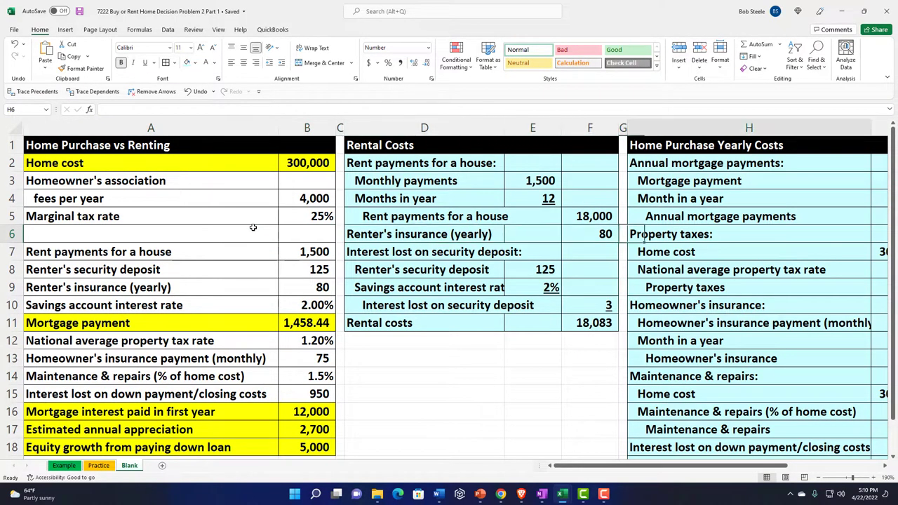
pyautogui.press('Right')
pyautogui.press('Right')
pyautogui.press('Right')
pyautogui.press('Right')
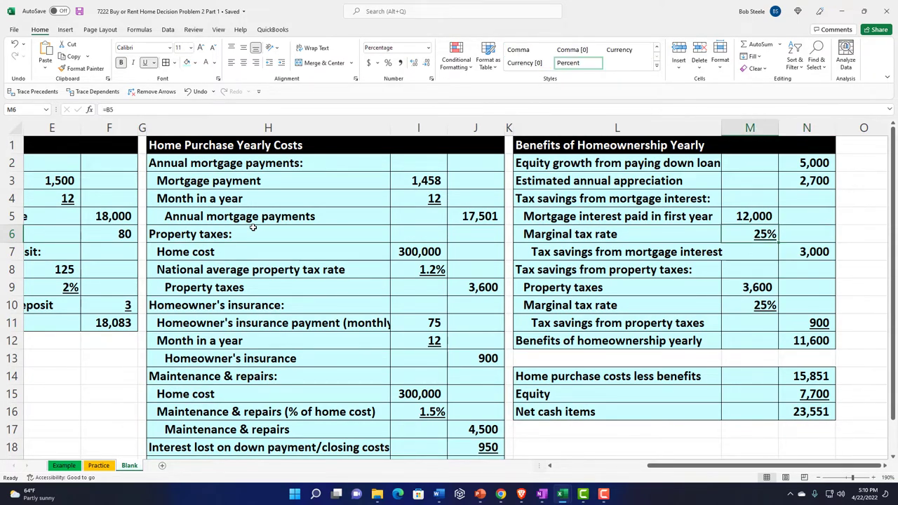
# - Return to the input data and select the Mortgage payment row and its amount in B11 for review
pyautogui.press('Home')
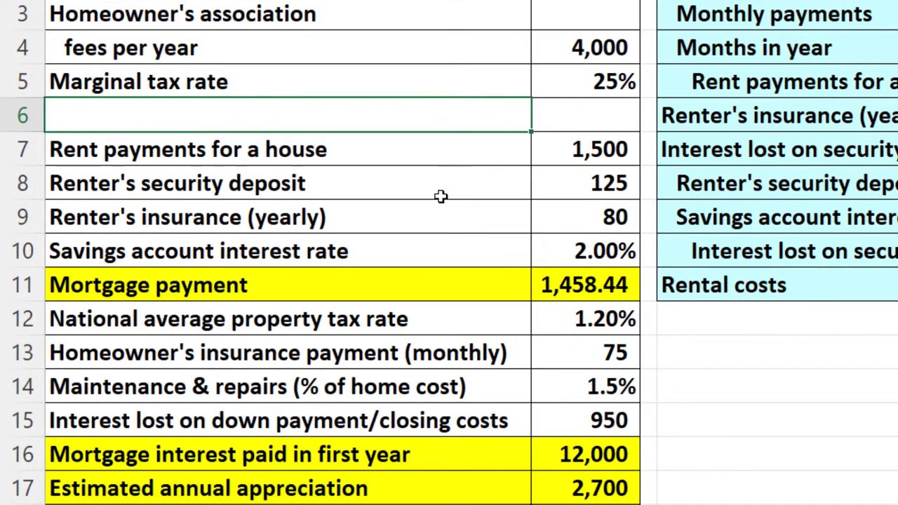
pyautogui.moveTo(407, 284); pyautogui.dragTo(536, 281)
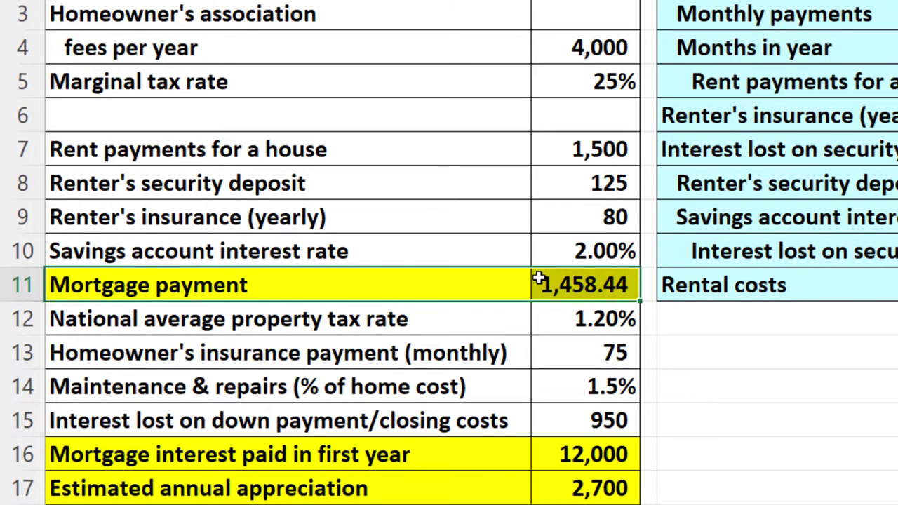
pyautogui.scroll(-1, 537, 279)
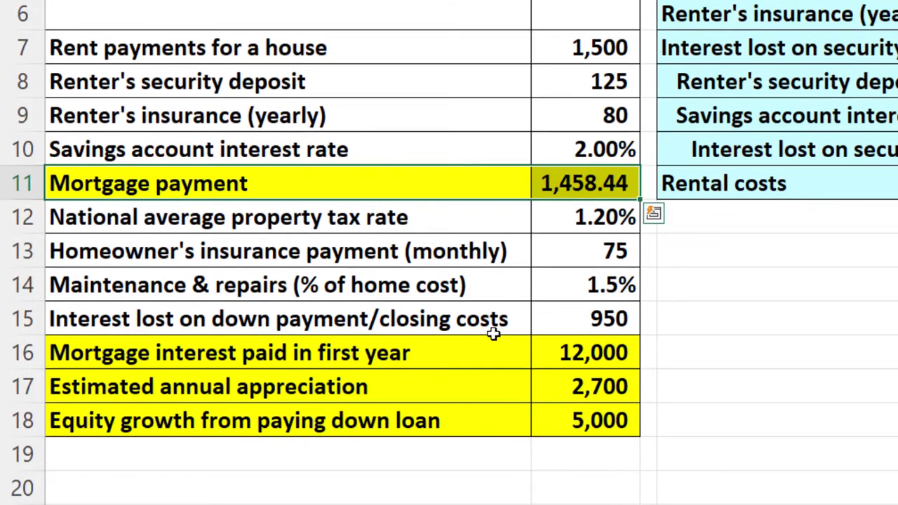
pyautogui.click(561, 188)
pyautogui.scroll(2, 558, 186)
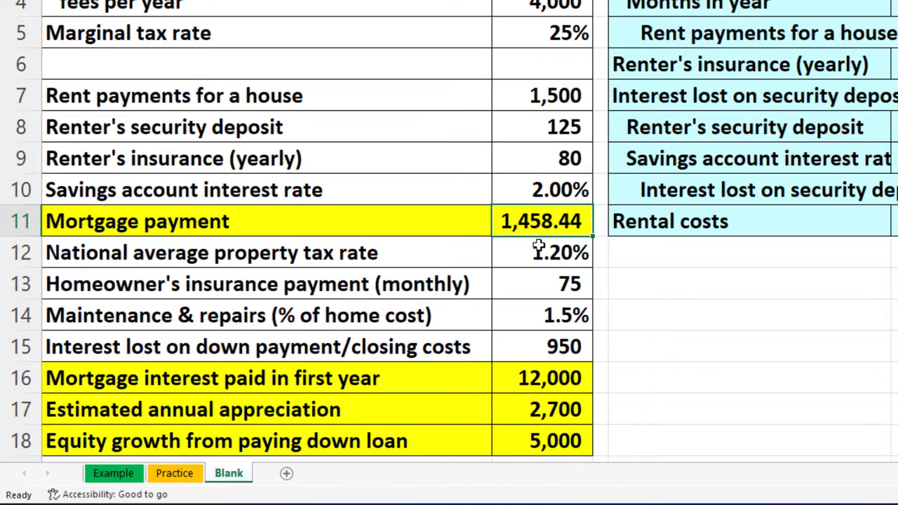
pyautogui.scroll(-1, 436, 360)
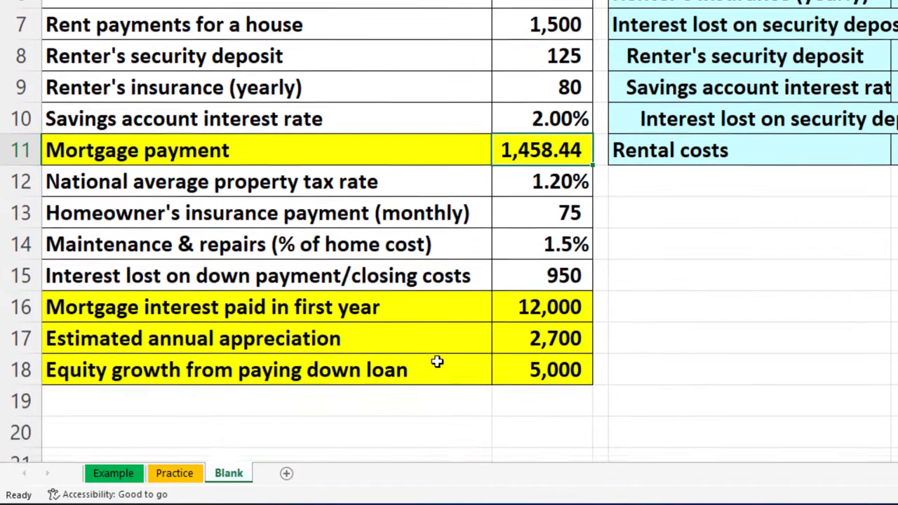
# - Select in turn the rows for first-year mortgage interest, estimated annual appreciation and equity growth from paying down the loan
pyautogui.click(376, 285)
pyautogui.keyDown('shift'); pyautogui.click(506, 287); pyautogui.keyUp('shift')
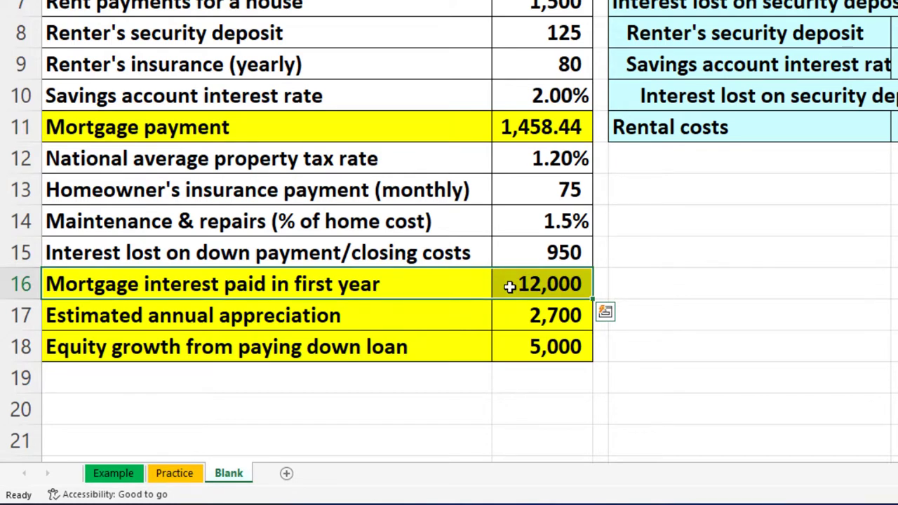
pyautogui.click(433, 325)
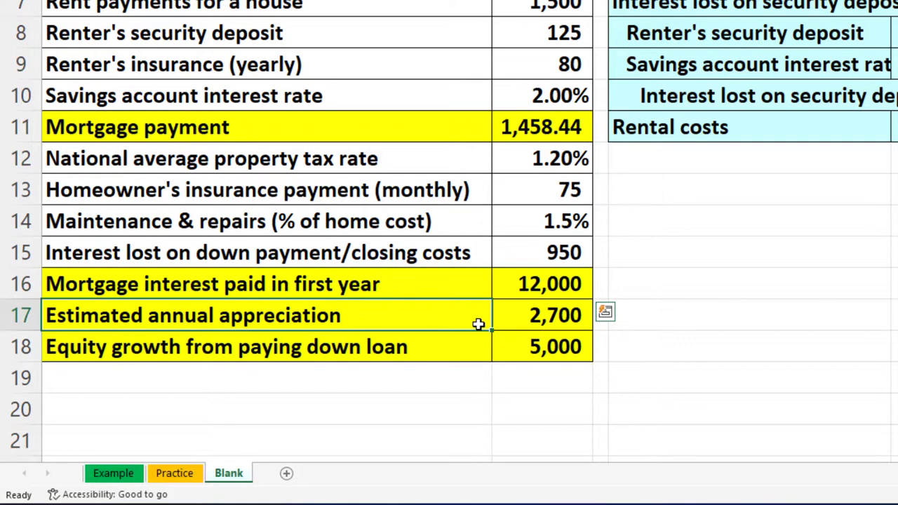
pyautogui.keyDown('shift'); pyautogui.click(504, 322); pyautogui.keyUp('shift')
pyautogui.click(467, 364)
pyautogui.keyDown('shift'); pyautogui.click(494, 359); pyautogui.keyUp('shift')
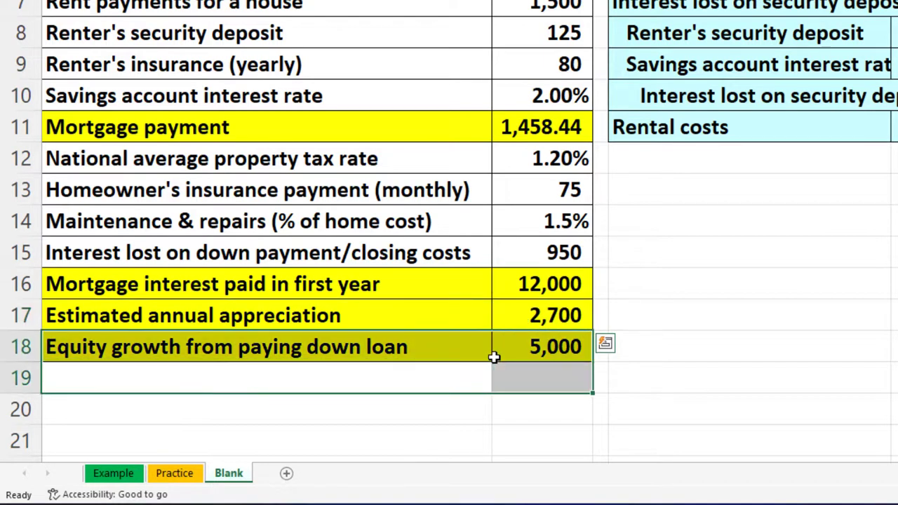
# - Select the equity growth row A18:B18 and the estimated annual appreciation amount in B17 for review
pyautogui.click(467, 350)
pyautogui.keyDown('shift'); pyautogui.click(565, 351); pyautogui.keyUp('shift')
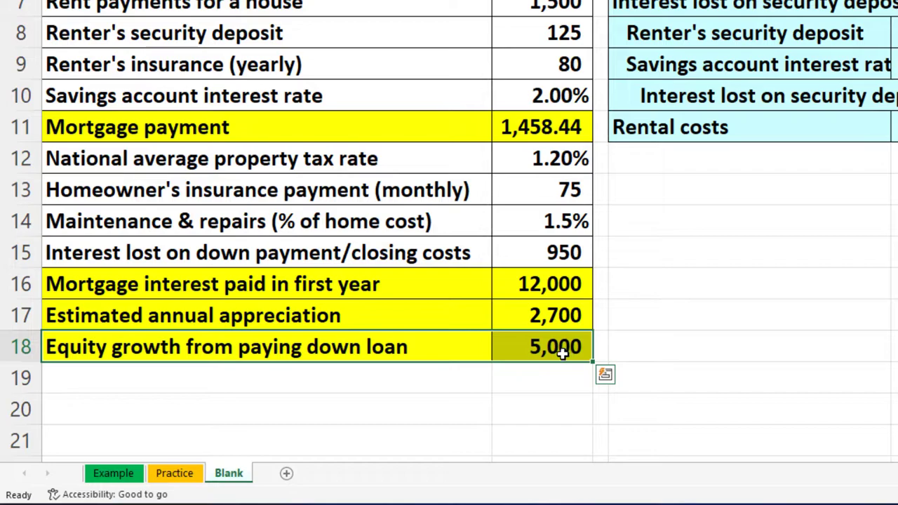
pyautogui.click(579, 317)
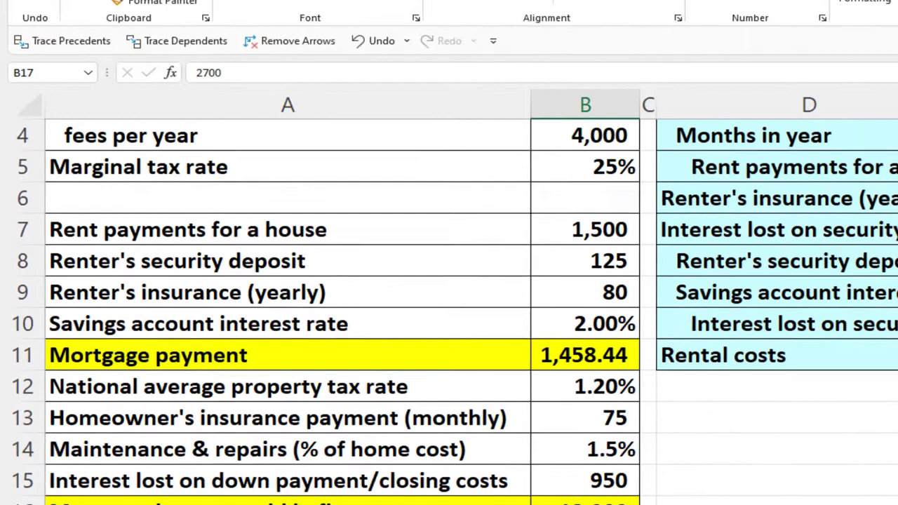
pyautogui.scroll(1, 600, 203)
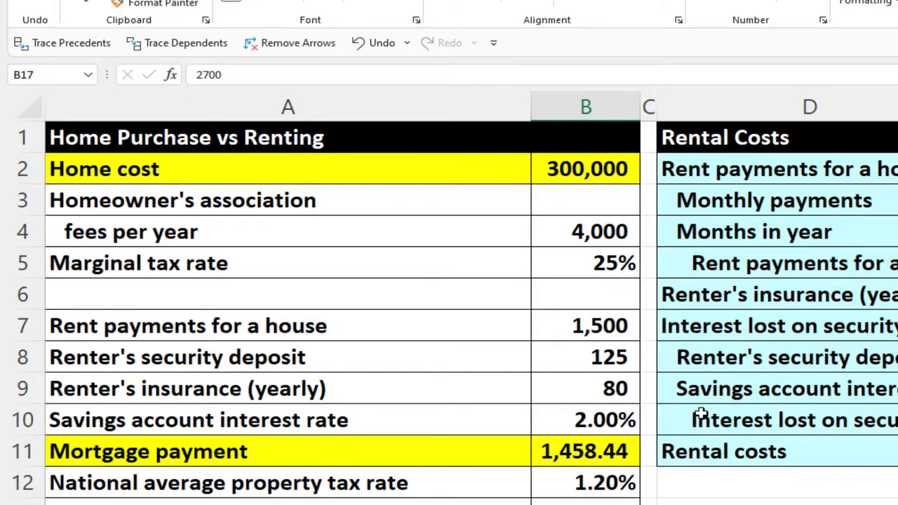
# - Review the Rental Costs table and the home cost input by selecting D6, B2 and the Monthly payments label in D3
pyautogui.click(841, 298)
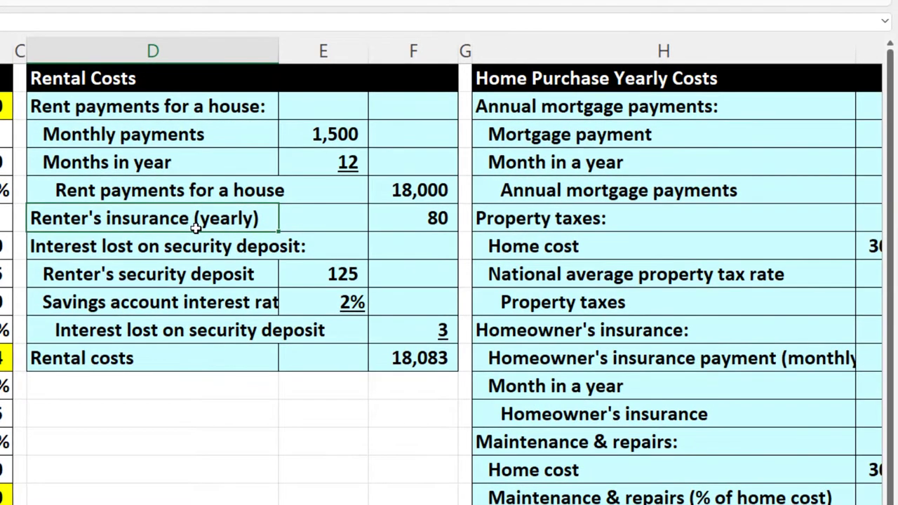
pyautogui.click(150, 139)
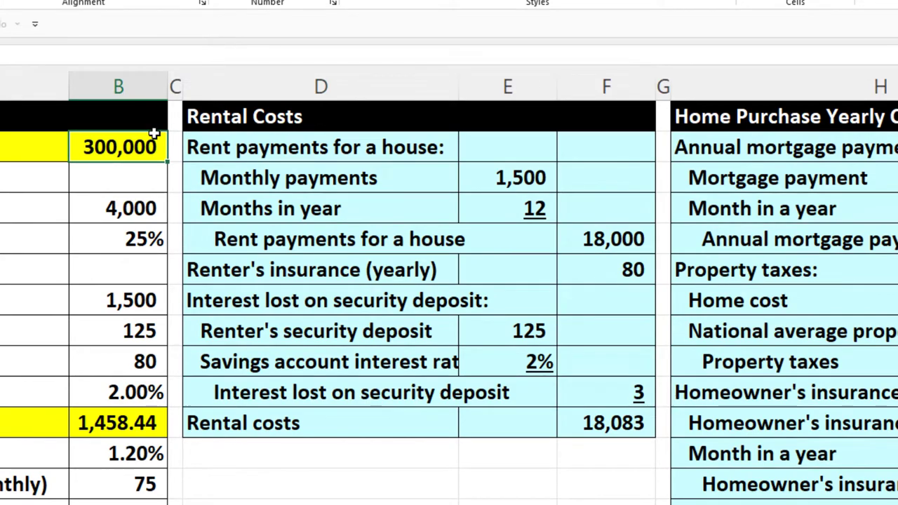
pyautogui.click(398, 182)
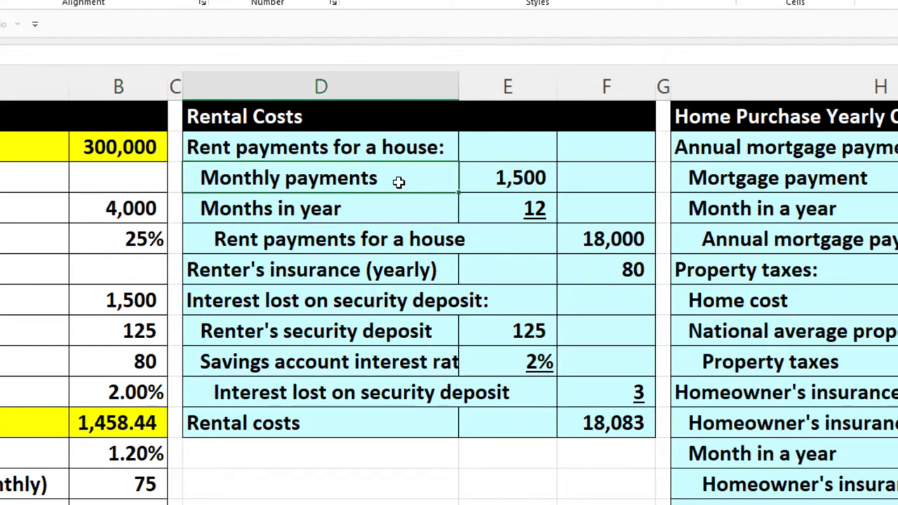
# - Make column O a narrow spacer beside the Benefits of Homeownership table by copying column K's format to it with Format Painter
pyautogui.press('Right')
pyautogui.press('Right')
pyautogui.press('Right')
pyautogui.press('Right')
pyautogui.press('Right')
pyautogui.press('Right')
pyautogui.press('Right')
pyautogui.press('Right')
pyautogui.press('Right')
pyautogui.press('Right')
pyautogui.press('Right')
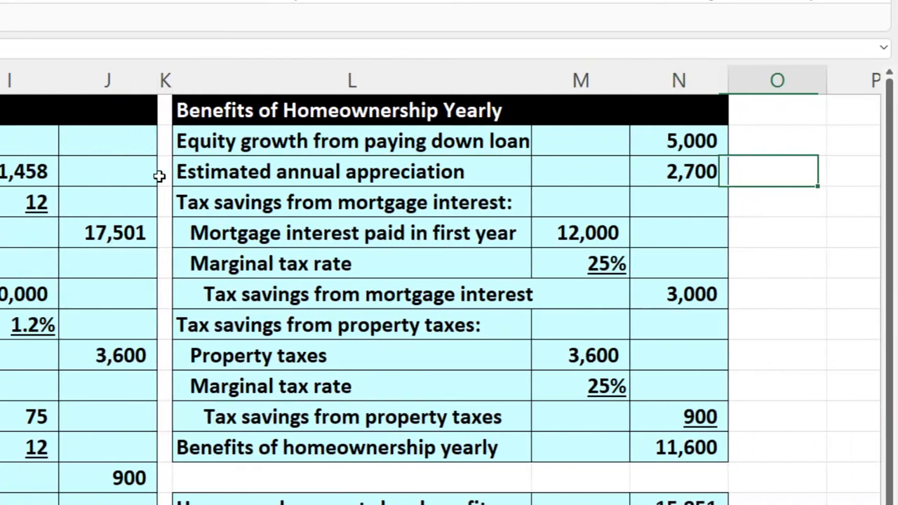
pyautogui.hscroll(1, 160, 176)
pyautogui.press('Up')
pyautogui.press('Up')
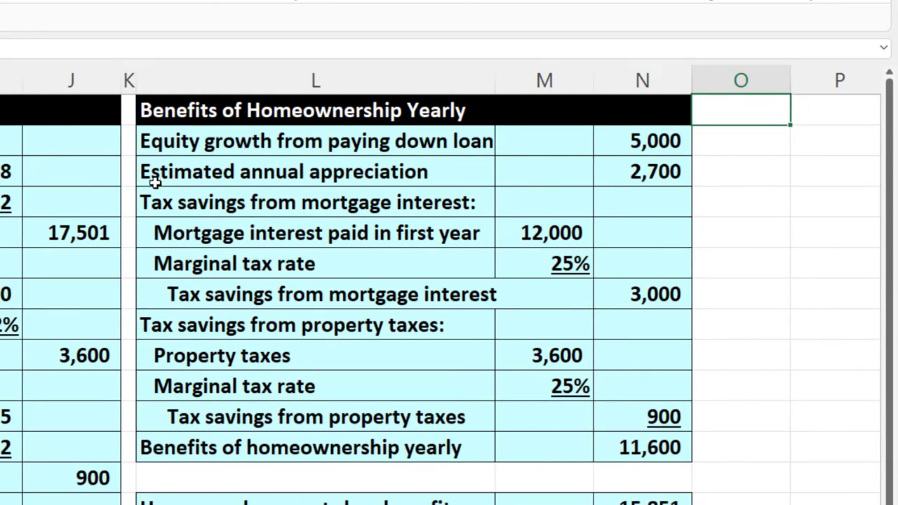
pyautogui.click(127, 75)
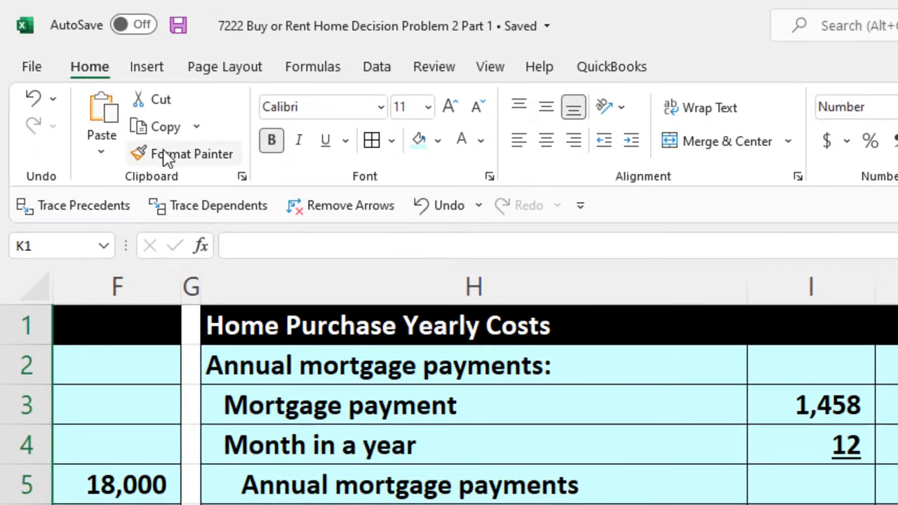
pyautogui.click(167, 155)
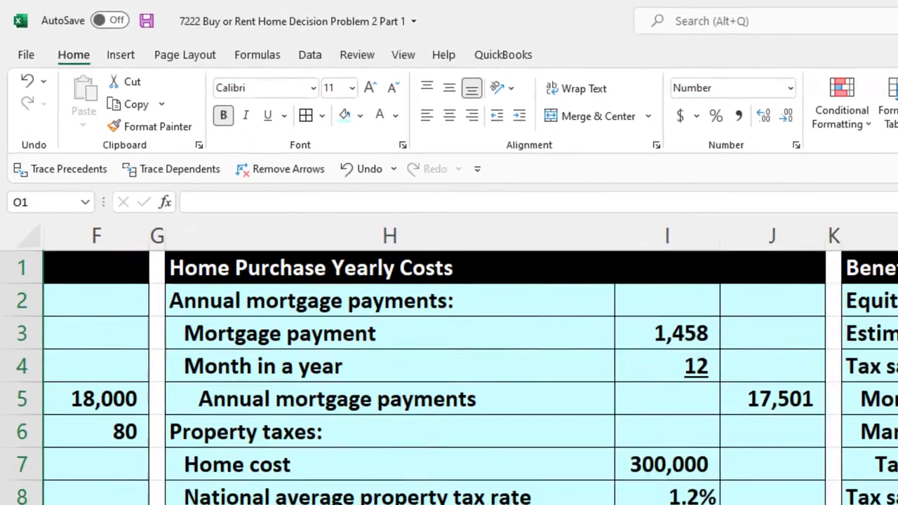
pyautogui.click(825, 128)
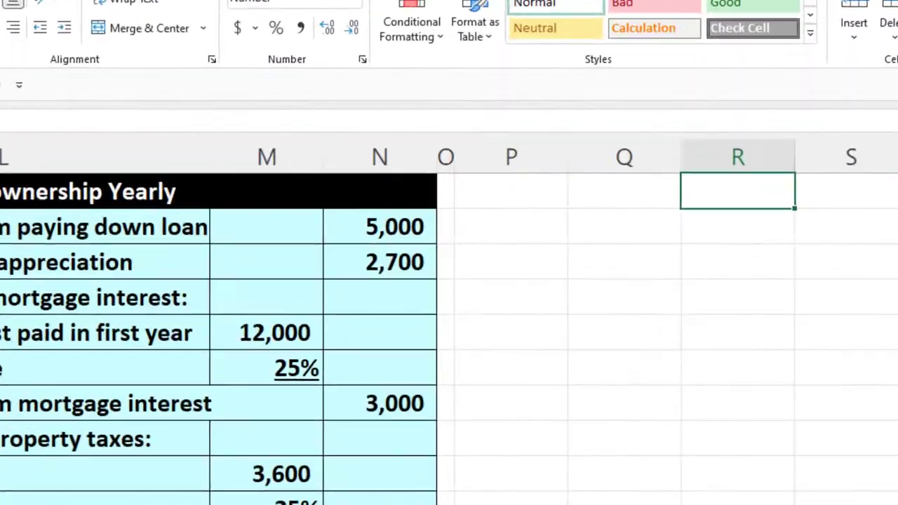
pyautogui.click(511, 191)
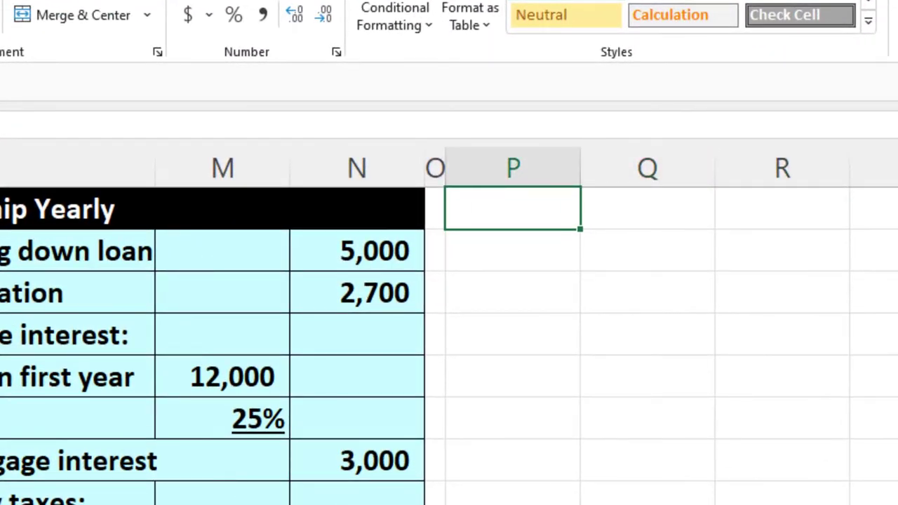
pyautogui.write('LOan')
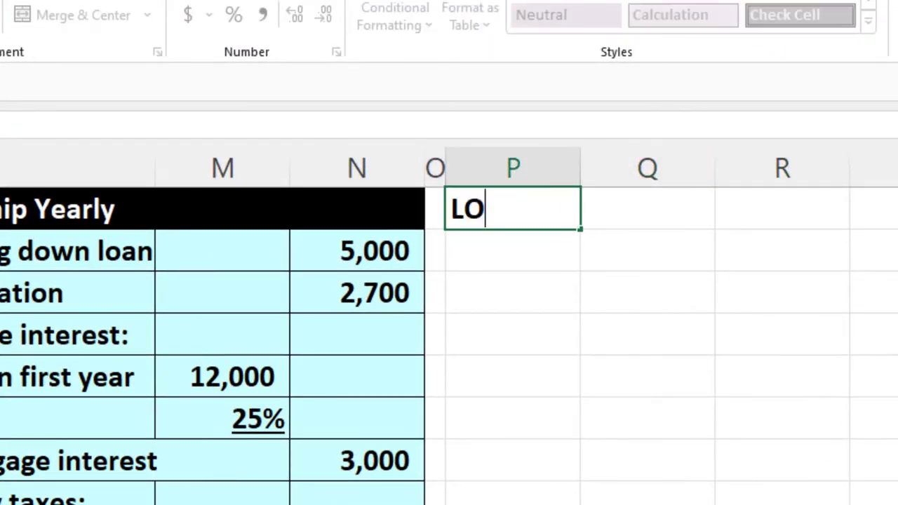
pyautogui.press('BackSpace')
pyautogui.press('BackSpace')
pyautogui.press('BackSpace')
pyautogui.write('oan')
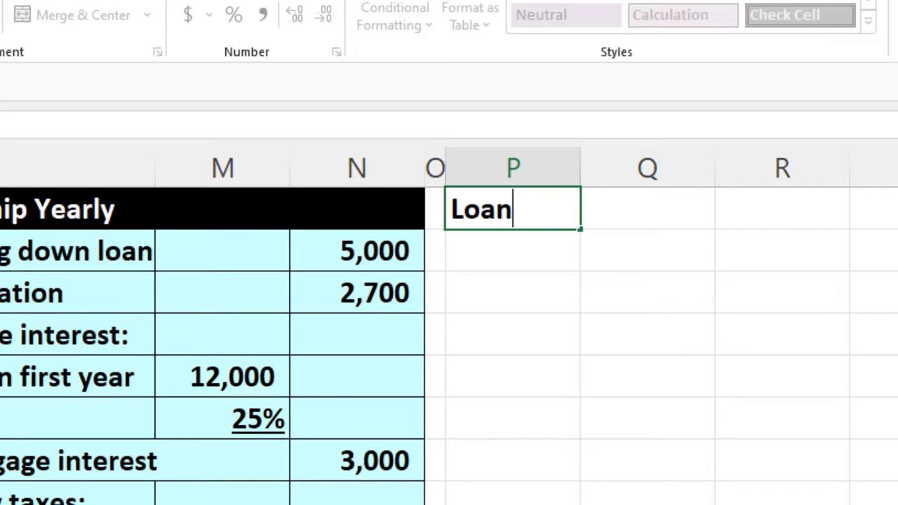
pyautogui.press('Tab')
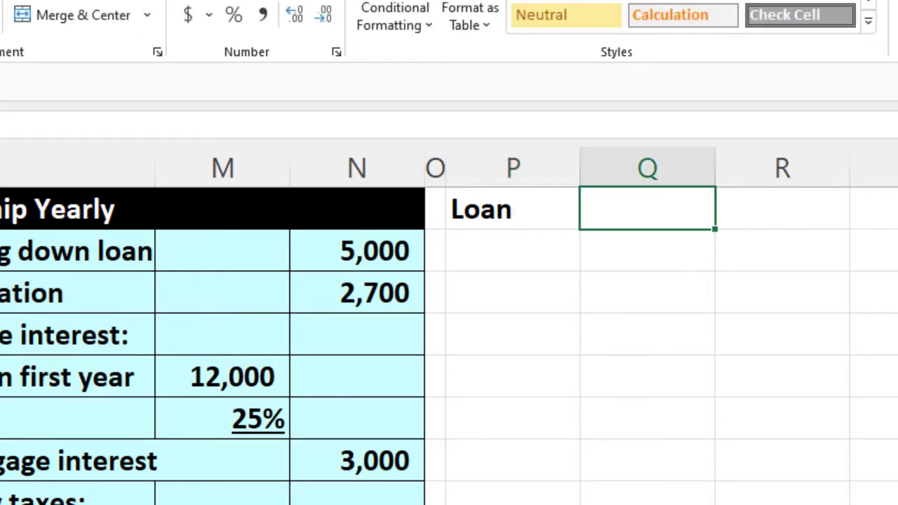
pyautogui.click(512, 209)
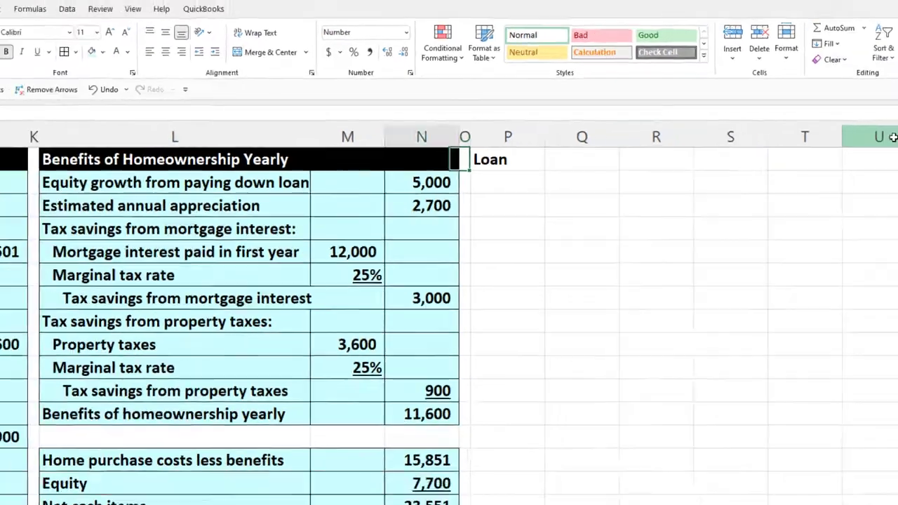
pyautogui.hotkey('ctrl', 'Home')
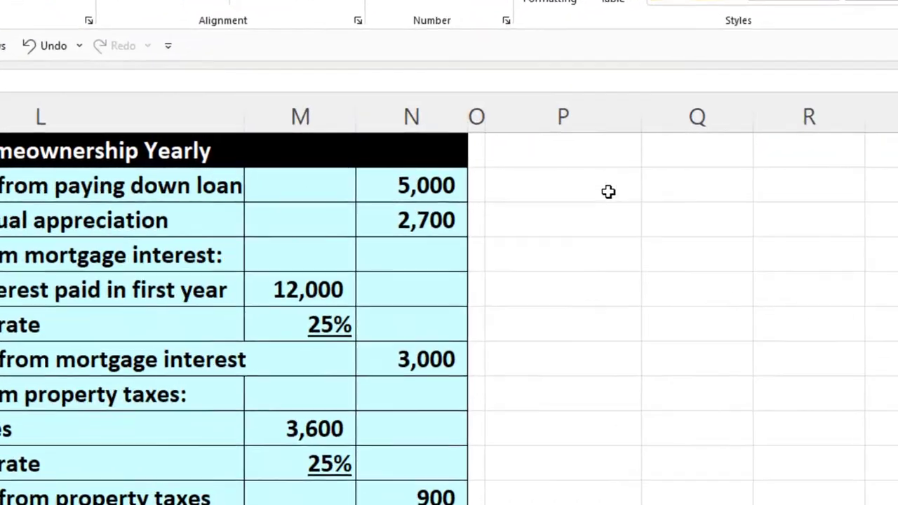
# - Link P1 to the Home cost label in A2 with the formula =A2
pyautogui.click(582, 38)
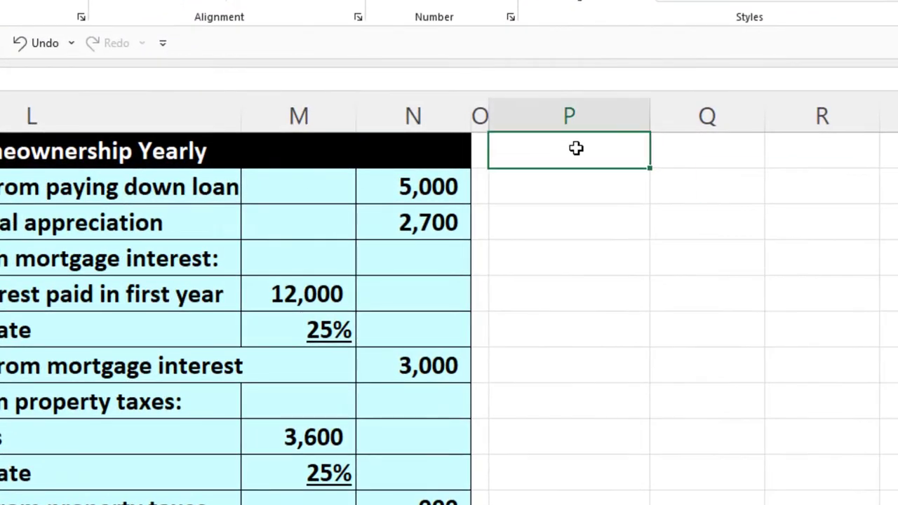
pyautogui.write('=')
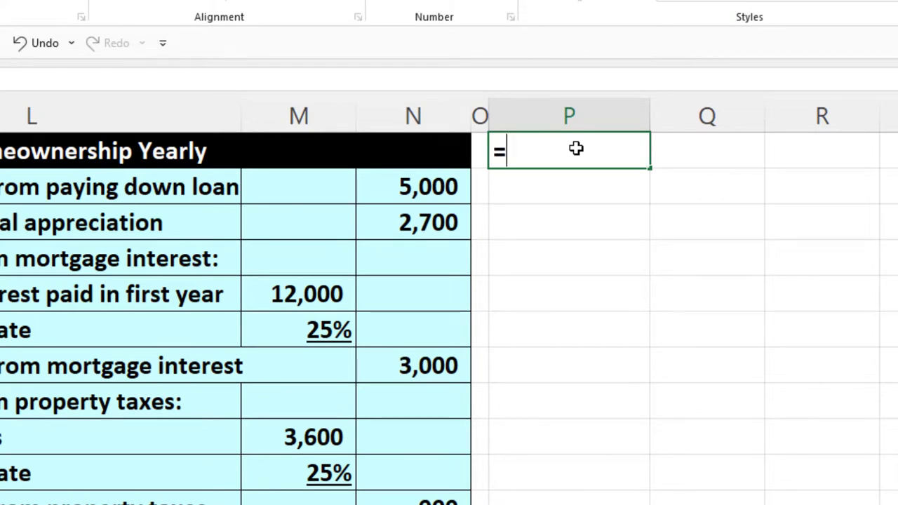
pyautogui.press('Left')
pyautogui.press('Left')
pyautogui.press('Left')
pyautogui.press('Left')
pyautogui.press('Left')
pyautogui.press('Left')
pyautogui.press('Left')
pyautogui.press('Left')
pyautogui.press('Left')
pyautogui.press('Left')
pyautogui.press('Left')
pyautogui.press('Left')
pyautogui.press('Left')
pyautogui.press('Left')
pyautogui.press('Left')
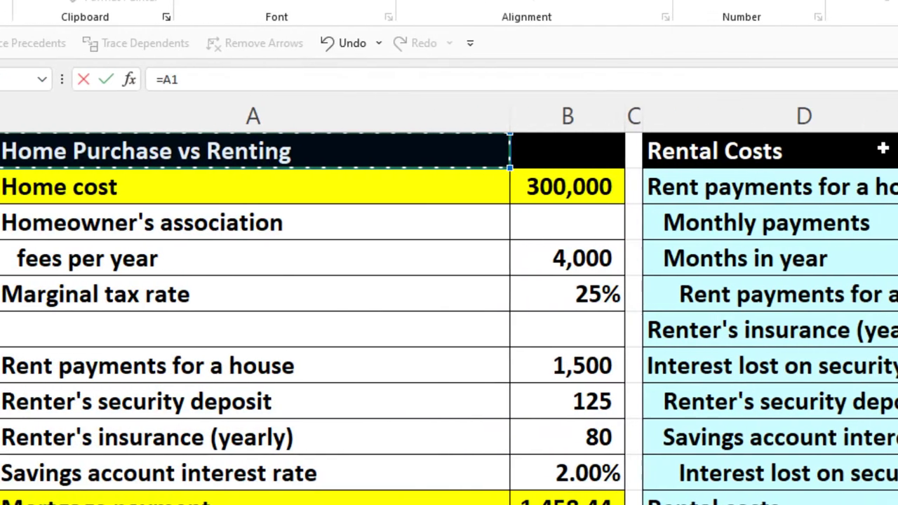
pyautogui.press('Down')
pyautogui.press('Tab')
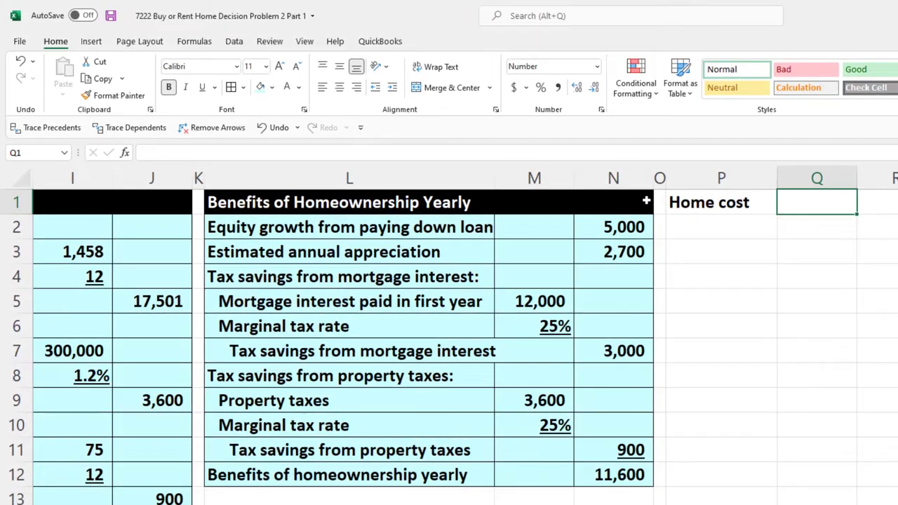
# - Link Q1 to the home cost amount in B2 with the formula =B2
pyautogui.write('=')
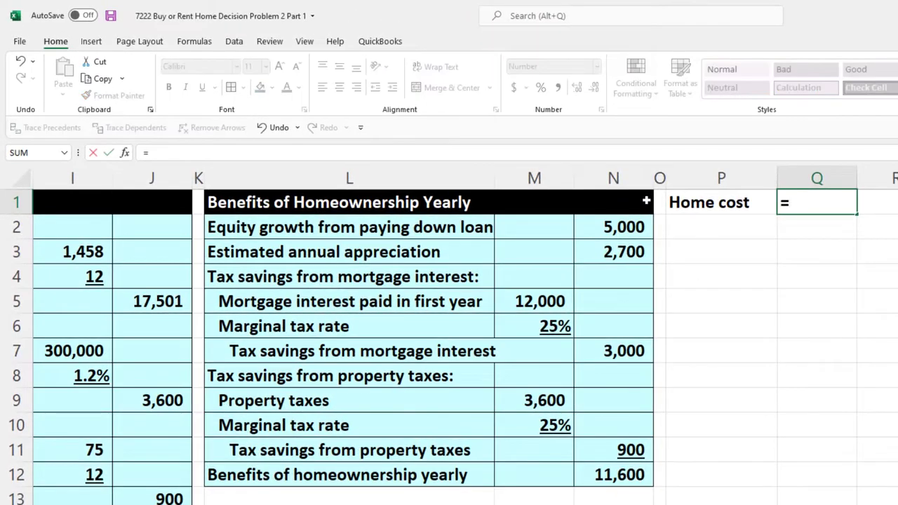
pyautogui.press('Left')
pyautogui.press('Left')
pyautogui.press('Left')
pyautogui.press('Left')
pyautogui.press('Left')
pyautogui.press('Left')
pyautogui.press('Left')
pyautogui.press('Left')
pyautogui.press('Left')
pyautogui.press('Left')
pyautogui.press('Left')
pyautogui.press('Left')
pyautogui.press('Left')
pyautogui.press('Left')
pyautogui.press('Left')
pyautogui.press('Left')
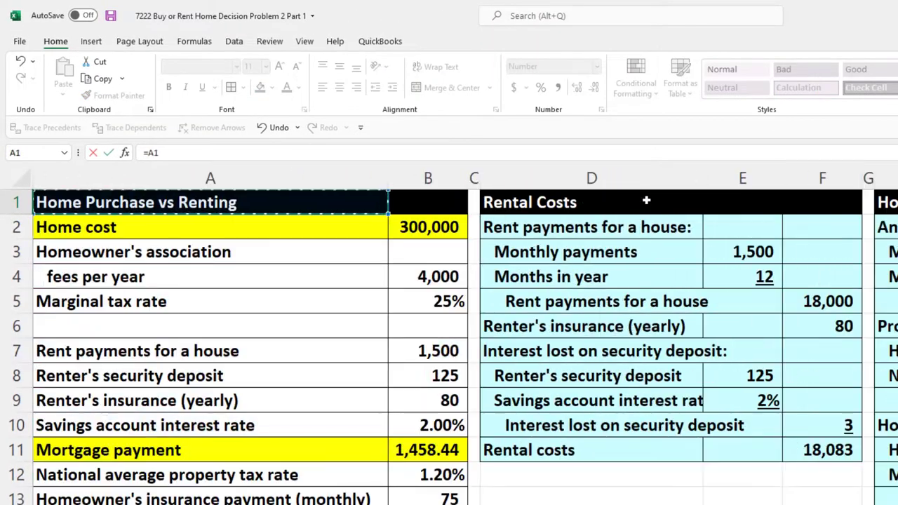
pyautogui.press('Right')
pyautogui.press('Down')
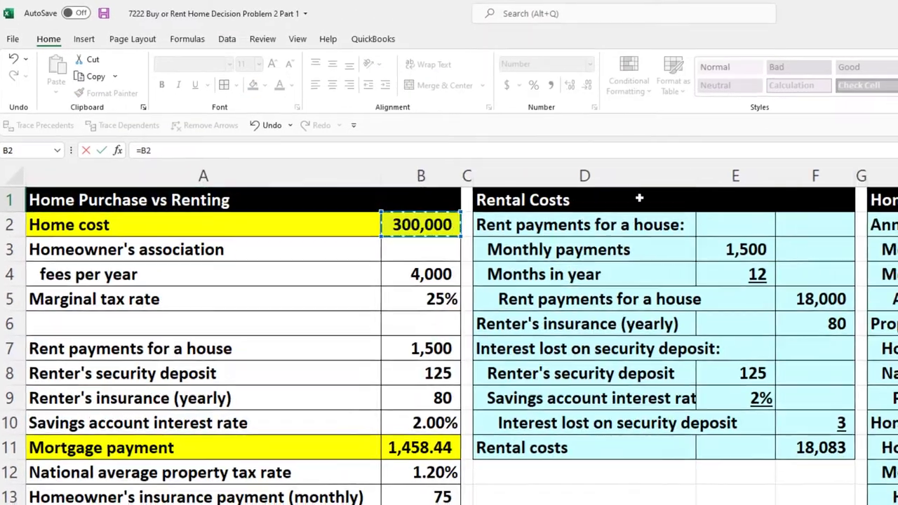
pyautogui.press('Return')
pyautogui.press('Up')
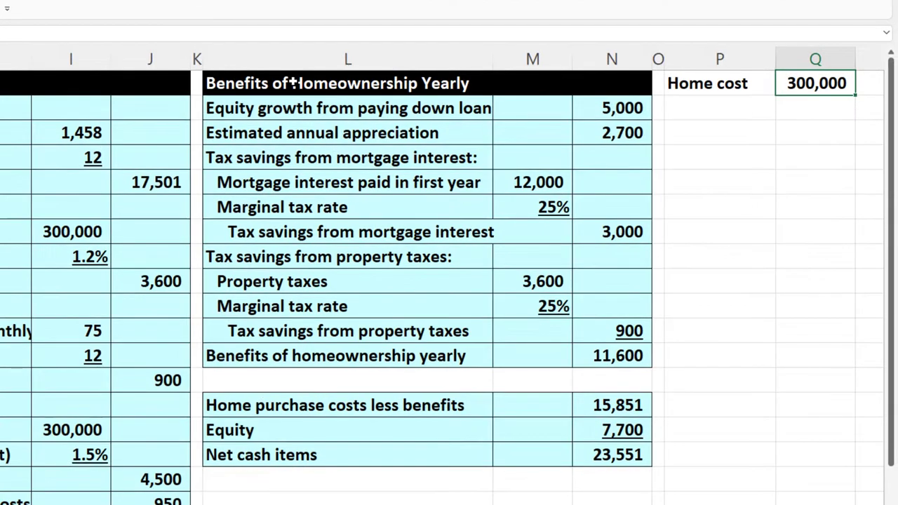
# - Return to the input data and select the home cost amount in B2 for review
pyautogui.press('Left')
pyautogui.press('Left')
pyautogui.press('Left')
pyautogui.press('Left')
pyautogui.press('Left')
pyautogui.press('Left')
pyautogui.press('Left')
pyautogui.press('Left')
pyautogui.press('Left')
pyautogui.press('Left')
pyautogui.press('Left')
pyautogui.press('Left')
pyautogui.press('Left')
pyautogui.press('Left')
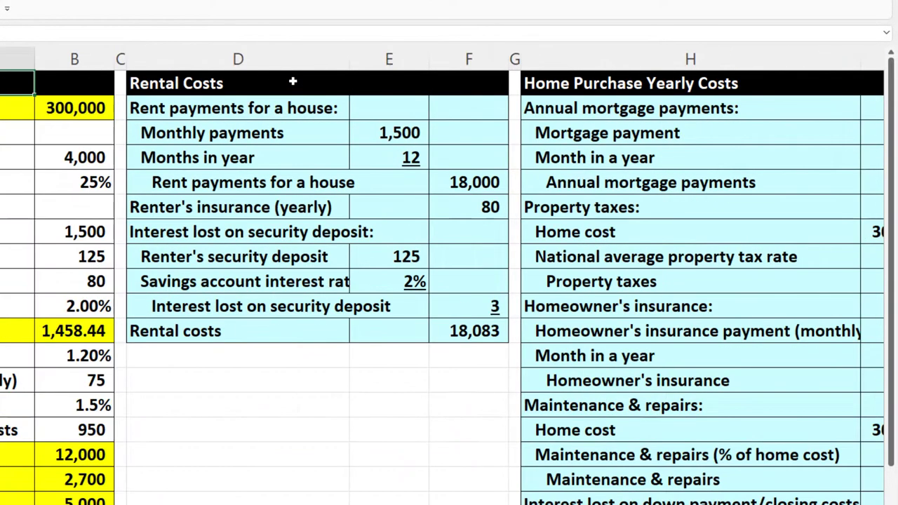
pyautogui.press('Left')
pyautogui.press('Down')
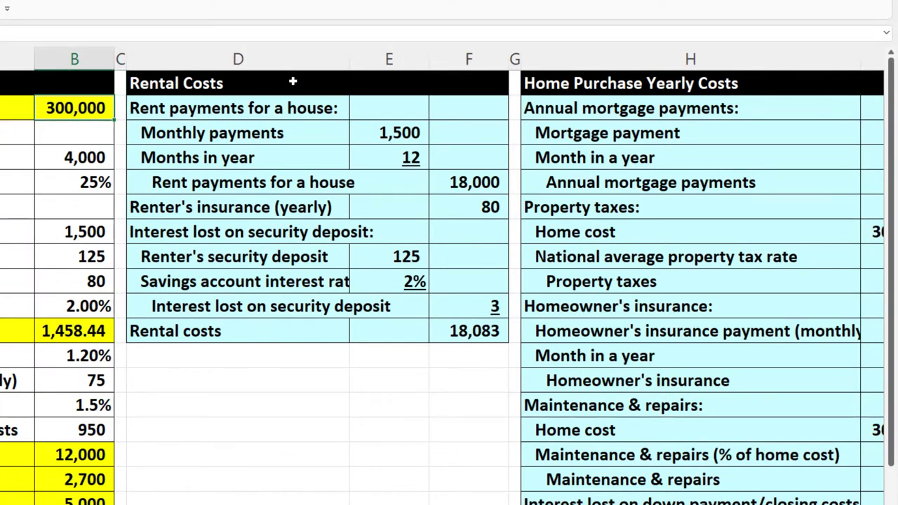
# - Add the label "Down payment %" in P2 and widen column P to fit it
pyautogui.press('Right')
pyautogui.press('Right')
pyautogui.press('Right')
pyautogui.press('Right')
pyautogui.press('Right')
pyautogui.press('Right')
pyautogui.press('Right')
pyautogui.press('Right')
pyautogui.press('Right')
pyautogui.press('Right')
pyautogui.press('Right')
pyautogui.press('Right')
pyautogui.press('Right')
pyautogui.press('Right')
pyautogui.press('Right')
pyautogui.press('Right')
pyautogui.press('Right')
pyautogui.press('Right')
pyautogui.press('Right')
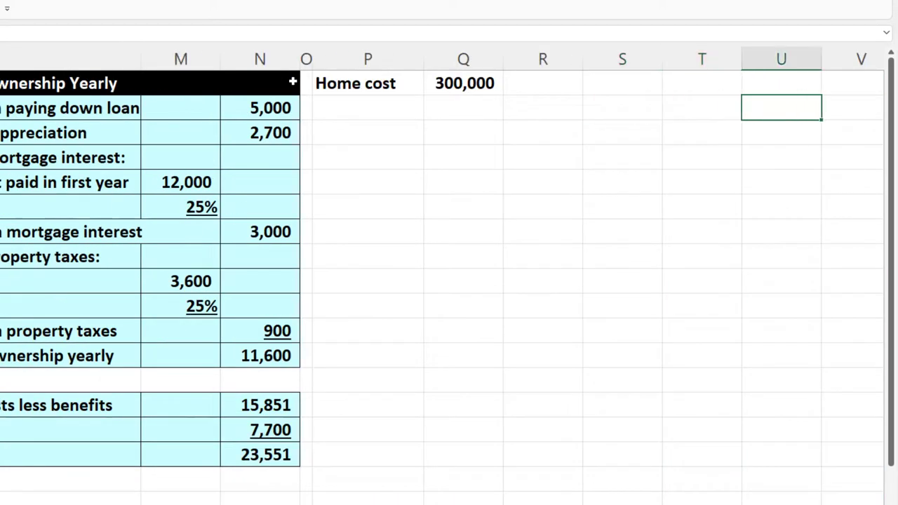
pyautogui.press('Left')
pyautogui.press('Left')
pyautogui.press('Left')
pyautogui.press('Left')
pyautogui.press('Left')
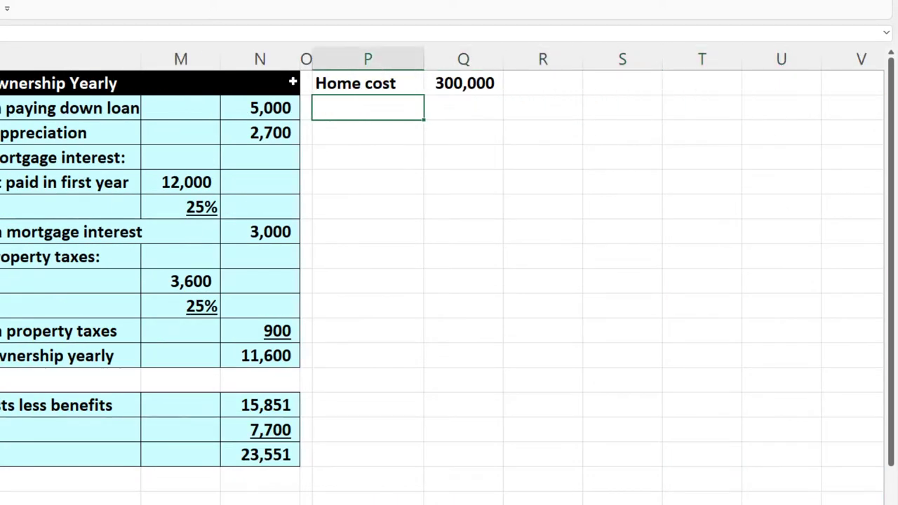
pyautogui.write('Down')
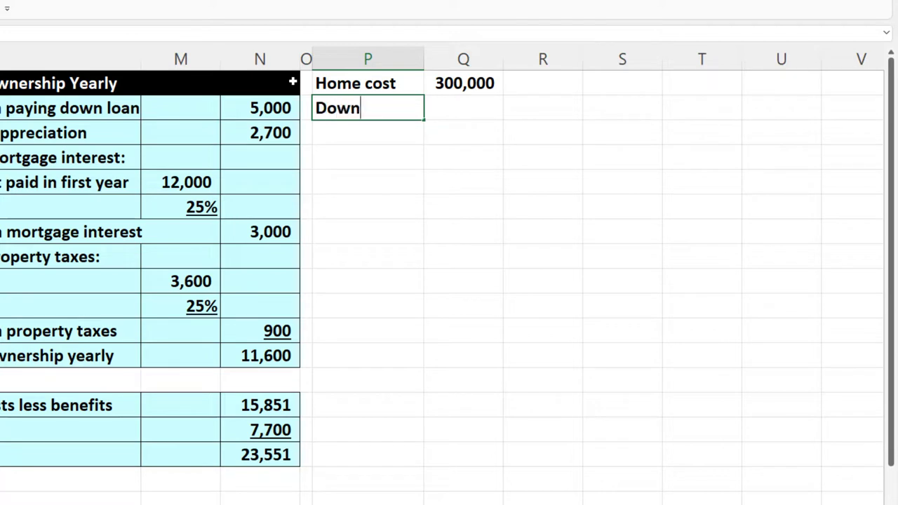
pyautogui.write(' payment ')
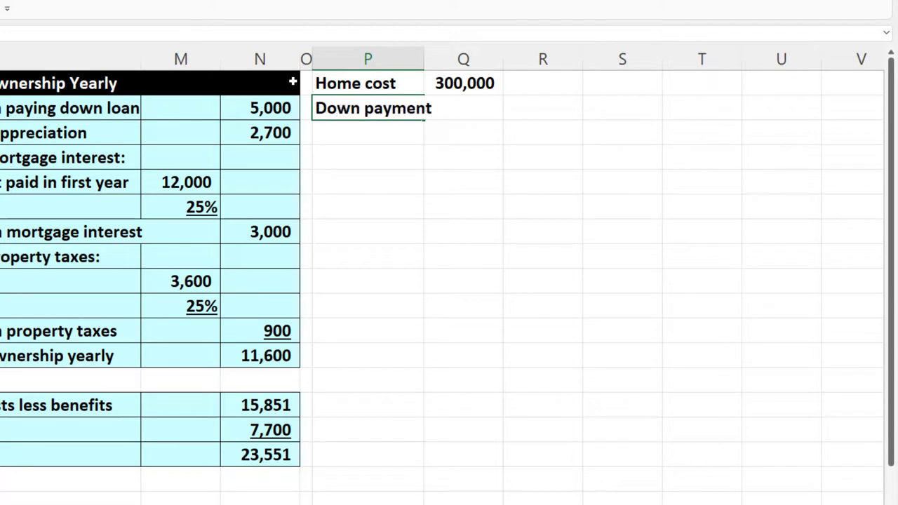
pyautogui.write('%')
pyautogui.press('Return')
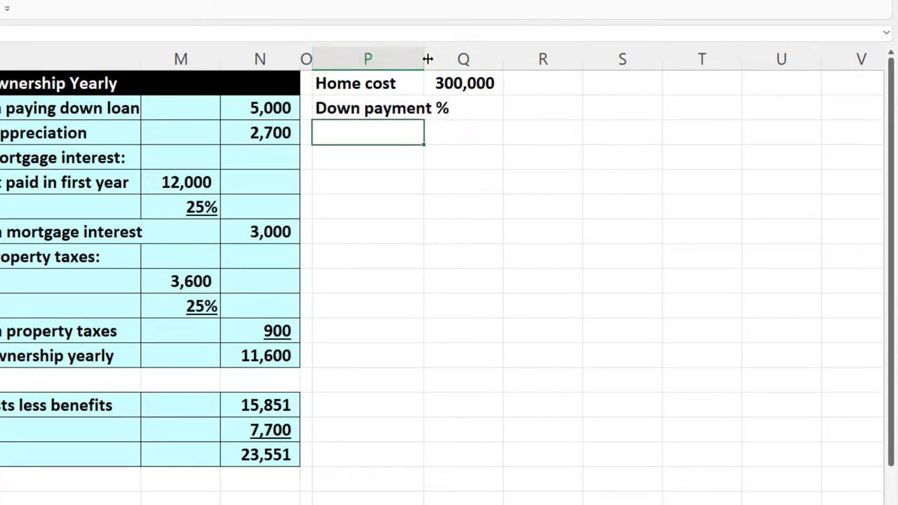
pyautogui.moveTo(427, 54); pyautogui.dragTo(465, 55)
# - Enter .2 as the down payment rate in Q2 and format it as an underlined percentage
pyautogui.click(514, 114)
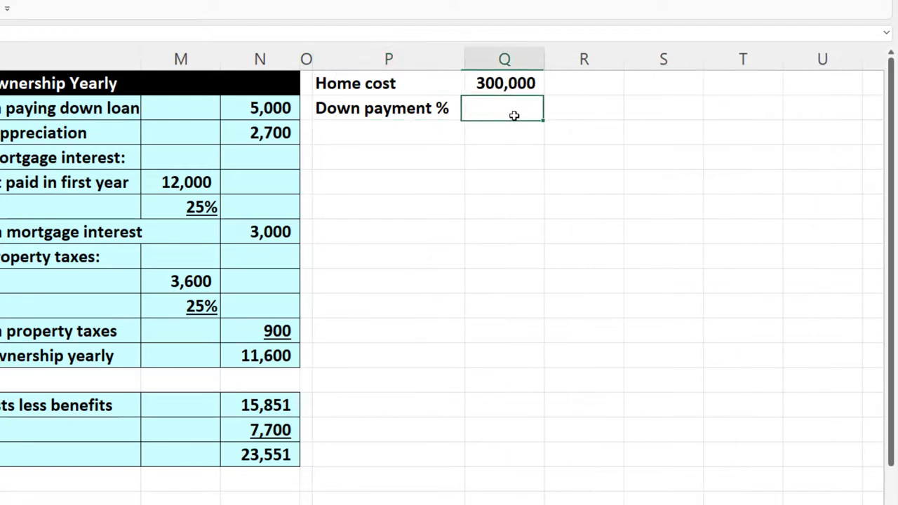
pyautogui.write('.2')
pyautogui.hotkey('ctrl', 'Return')
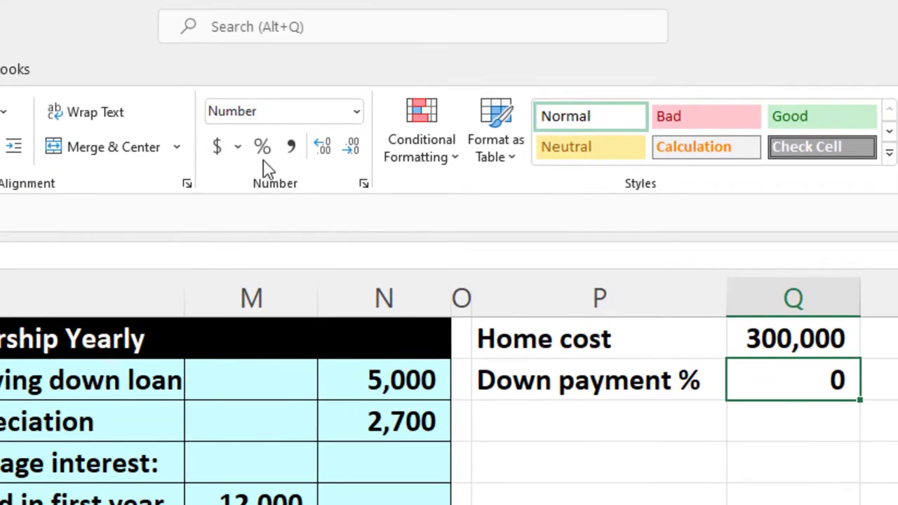
pyautogui.click(265, 153)
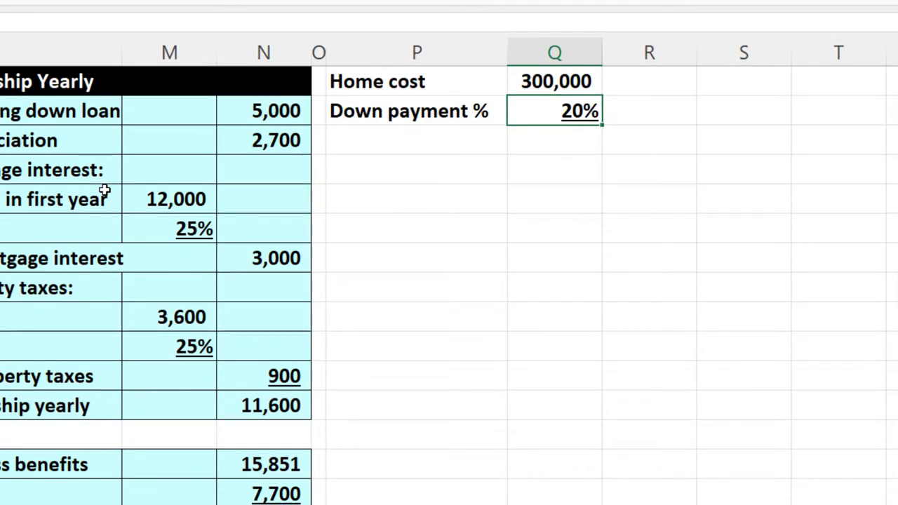
# - Add the label "Down payment" in P3 beneath the down payment percentage label
pyautogui.press('Down')
pyautogui.press('Left')
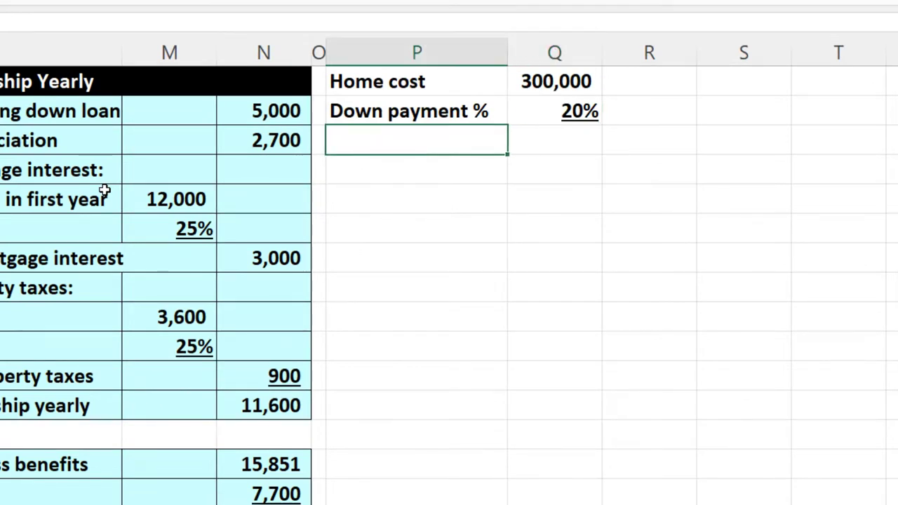
pyautogui.write('Down payment')
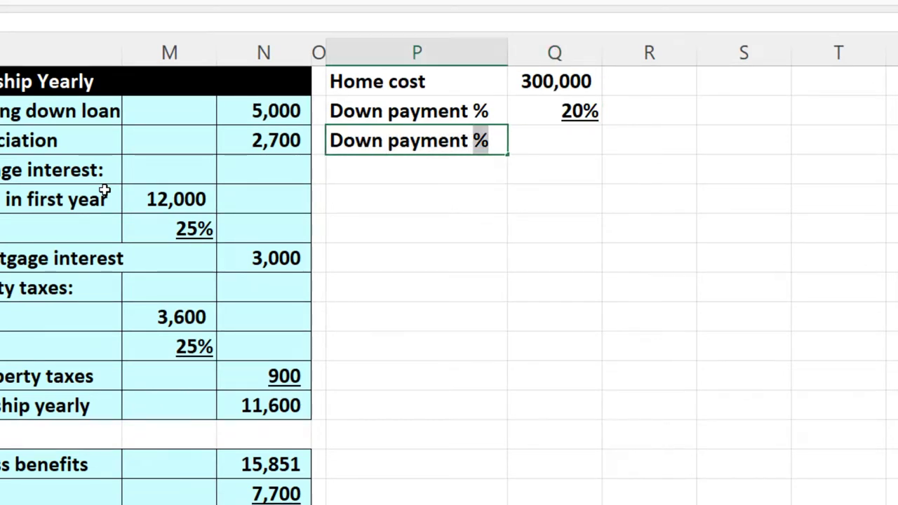
pyautogui.press('BackSpace')
pyautogui.press('Tab')
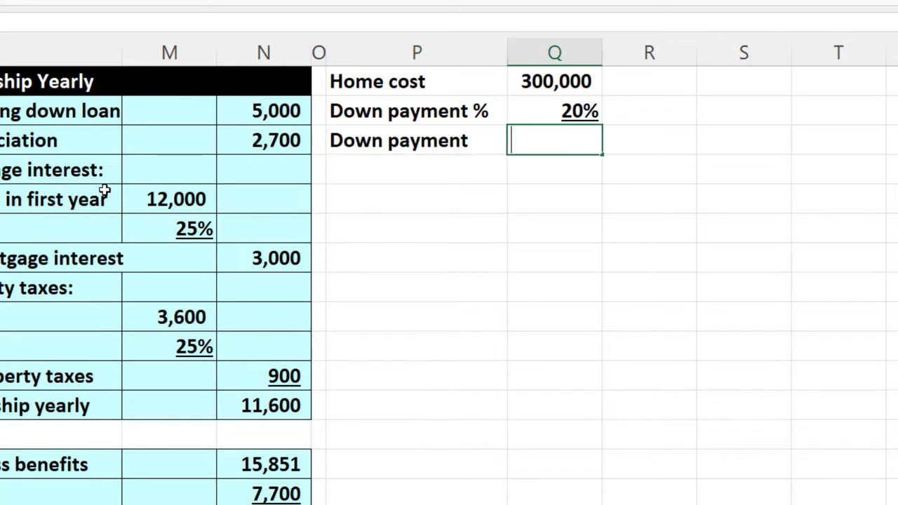
# - Calculate the down payment amount in Q3 with the formula =Q1*Q2
pyautogui.write('=')
pyautogui.press('Up')
pyautogui.press('Up')
pyautogui.write('*')
pyautogui.press('Up')
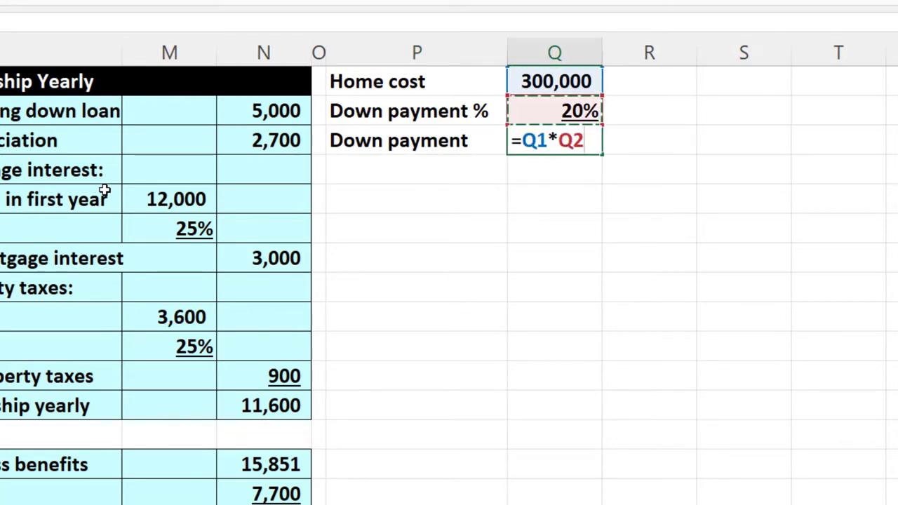
pyautogui.press('Return')
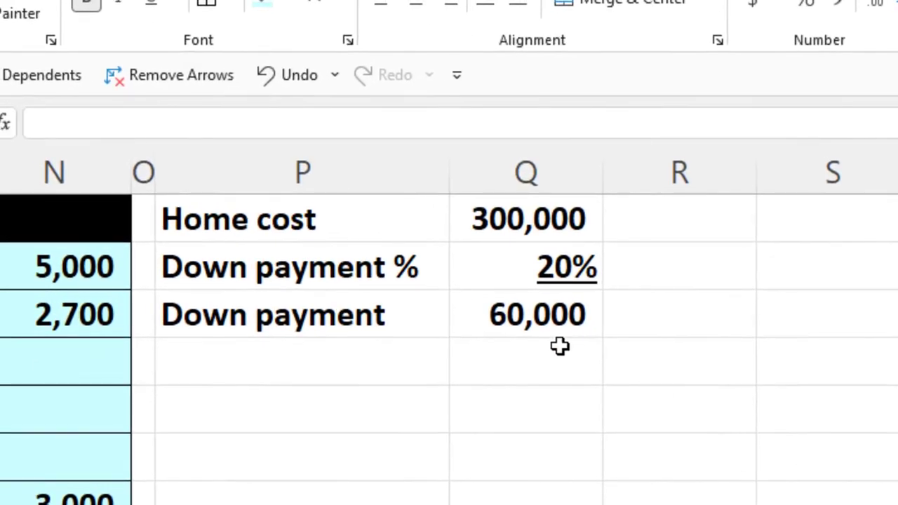
# - Add the label "Loan" in P4 and calculate the loan amount in Q4 as the home cost in Q1 minus the down payment in Q3
pyautogui.click(445, 158)
pyautogui.write('Loan')
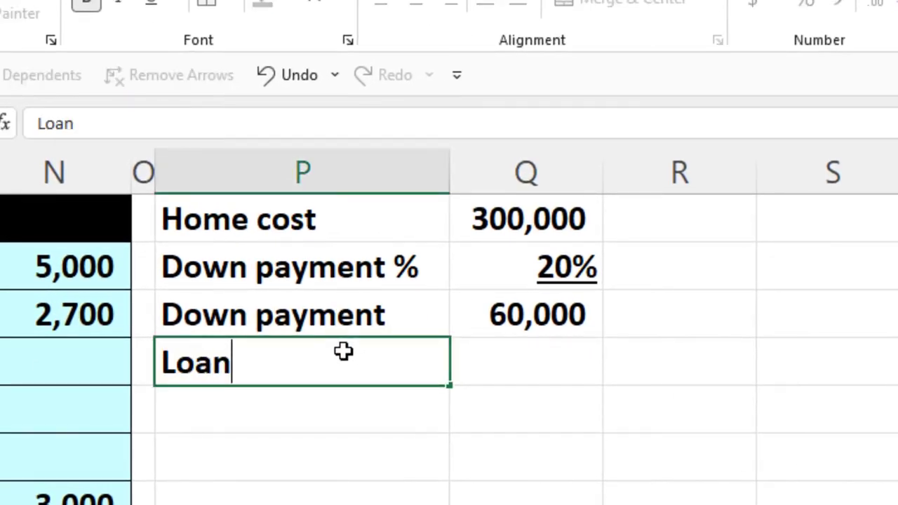
pyautogui.press('Tab')
pyautogui.write('=')
pyautogui.press('Up')
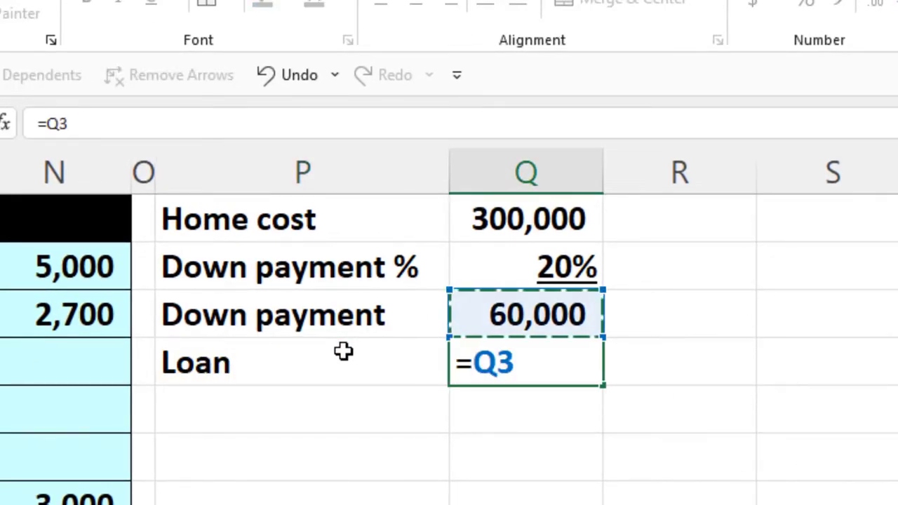
pyautogui.press('Up')
pyautogui.press('Up')
pyautogui.write('-')
pyautogui.press('Up')
pyautogui.press('Return')
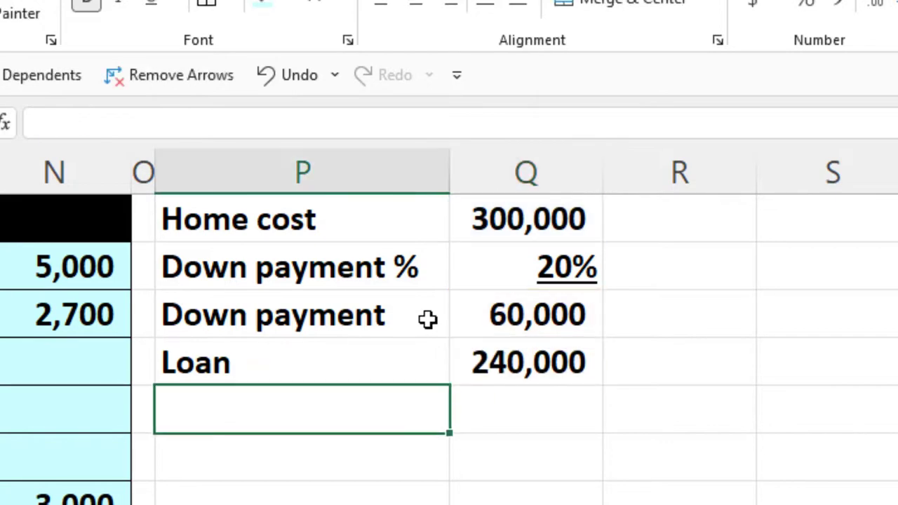
# - Apply all borders and the light blue fill to the loan calculation range P1:Q4
pyautogui.click(312, 236)
pyautogui.moveTo(379, 265); pyautogui.dragTo(473, 360)
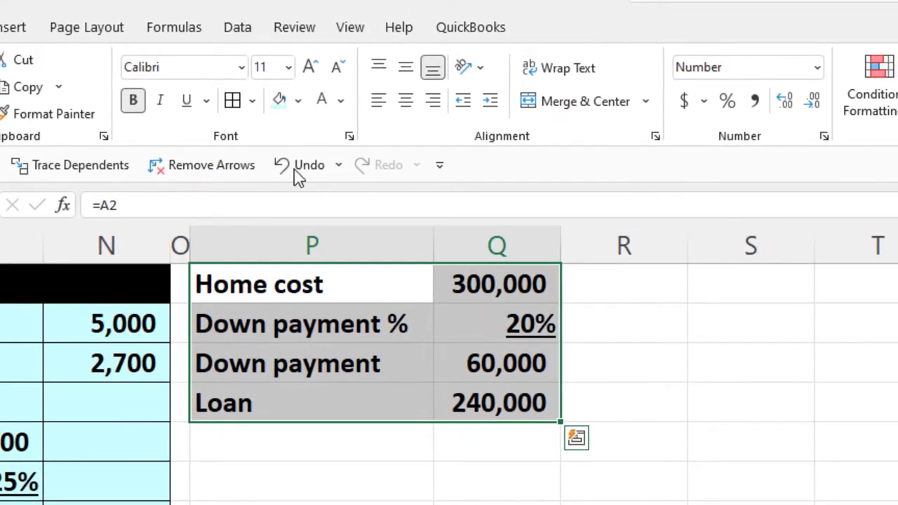
pyautogui.click(234, 100)
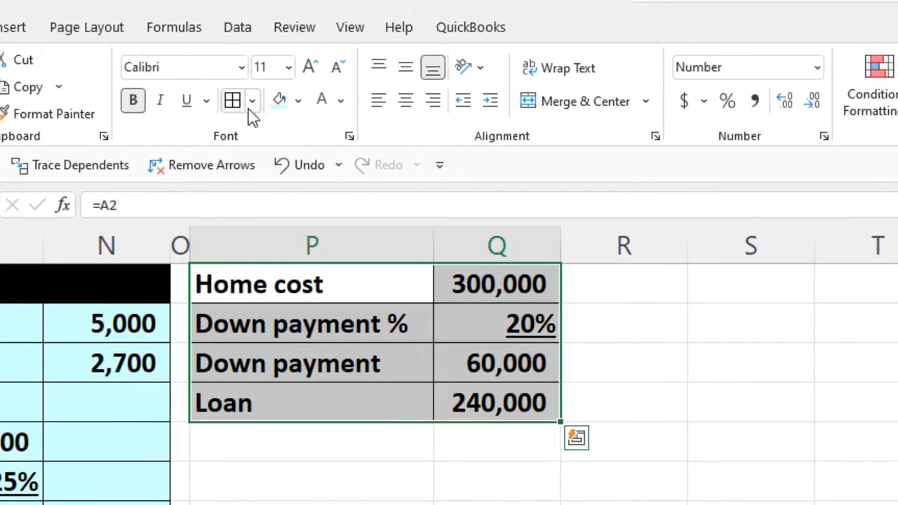
pyautogui.click(278, 102)
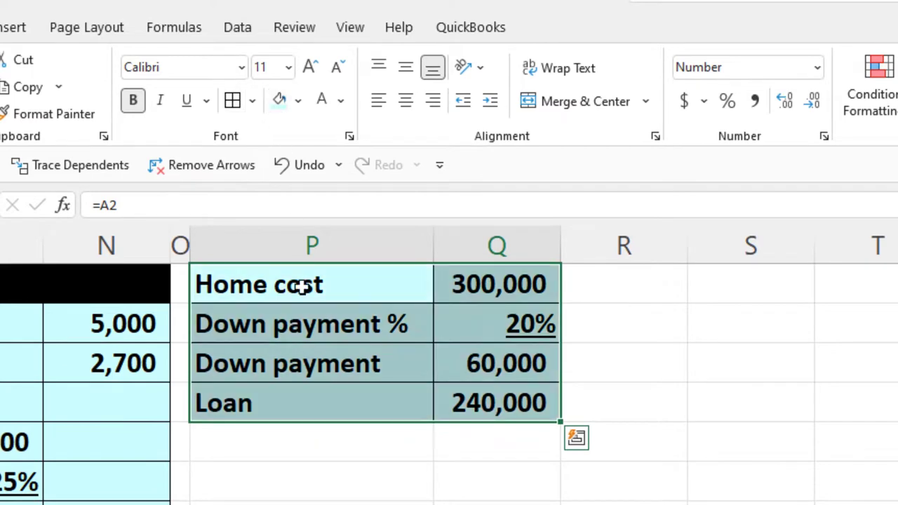
# - Link P6 to the "Mortgage payment" label in A11 of the input data
pyautogui.click(315, 482)
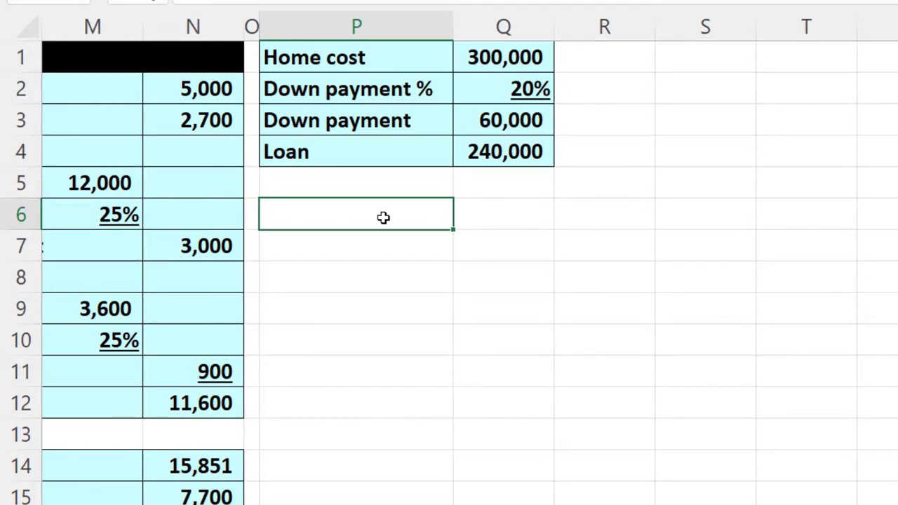
pyautogui.write('=')
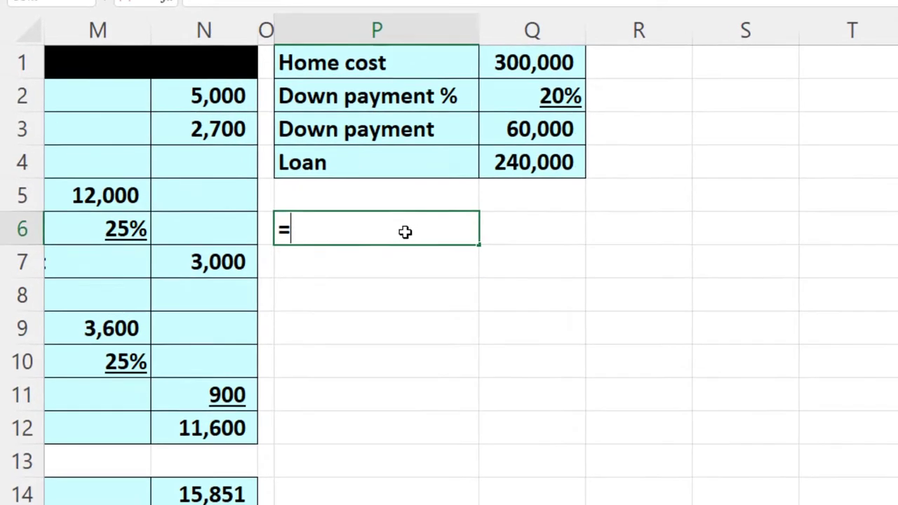
pyautogui.press('Left')
pyautogui.press('Left')
pyautogui.press('Home')
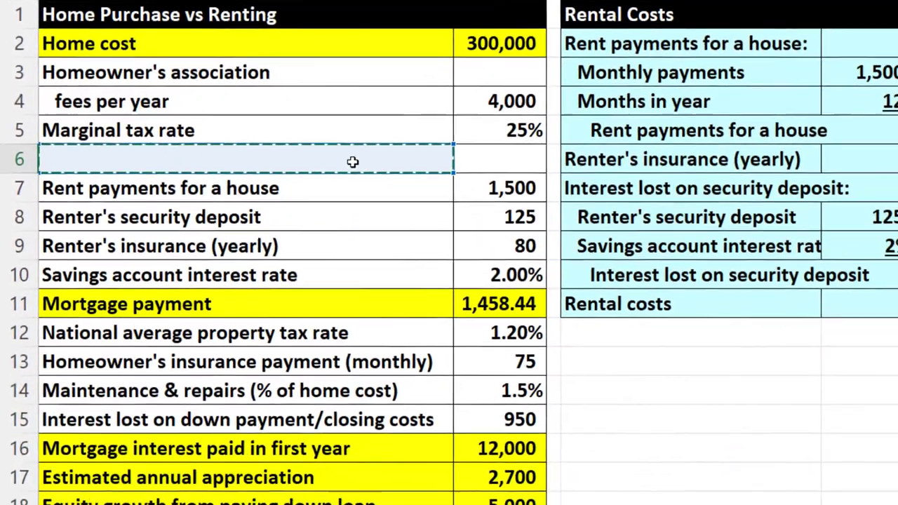
pyautogui.press('Down')
pyautogui.press('Down')
pyautogui.press('Down')
pyautogui.press('Down')
pyautogui.press('Down')
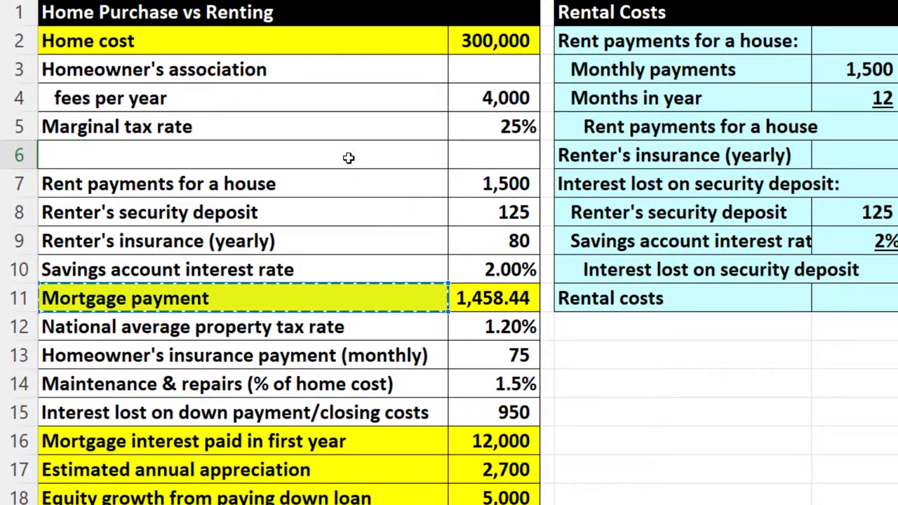
pyautogui.write('*')
pyautogui.press('Tab')
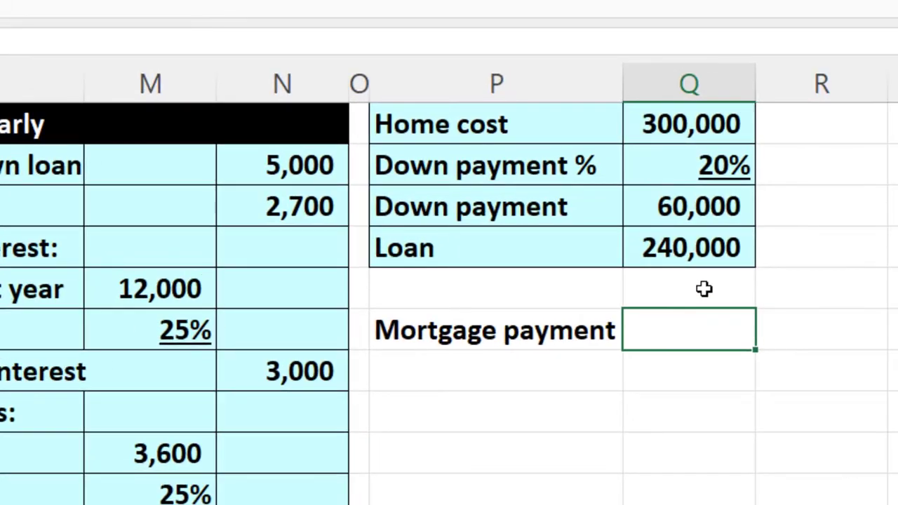
# - Link Q6 to the mortgage payment amount in B11 of the input data
pyautogui.click(695, 245)
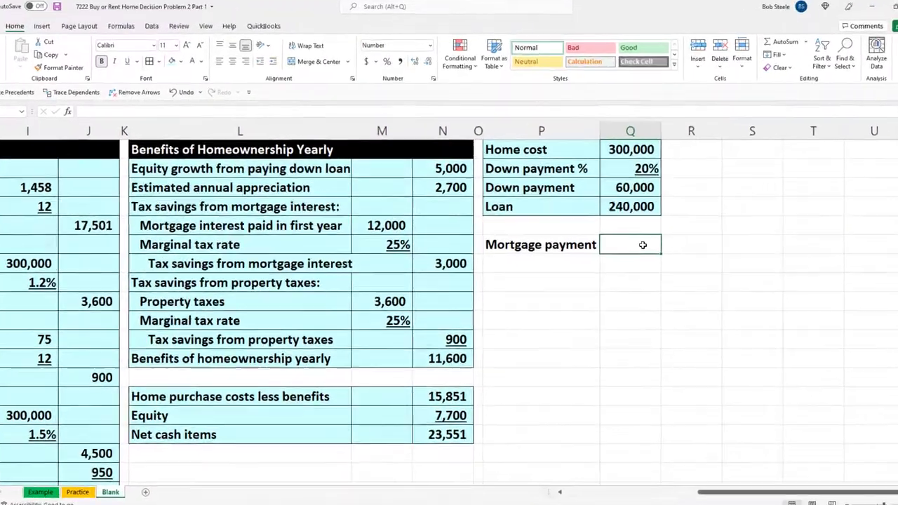
pyautogui.write('=')
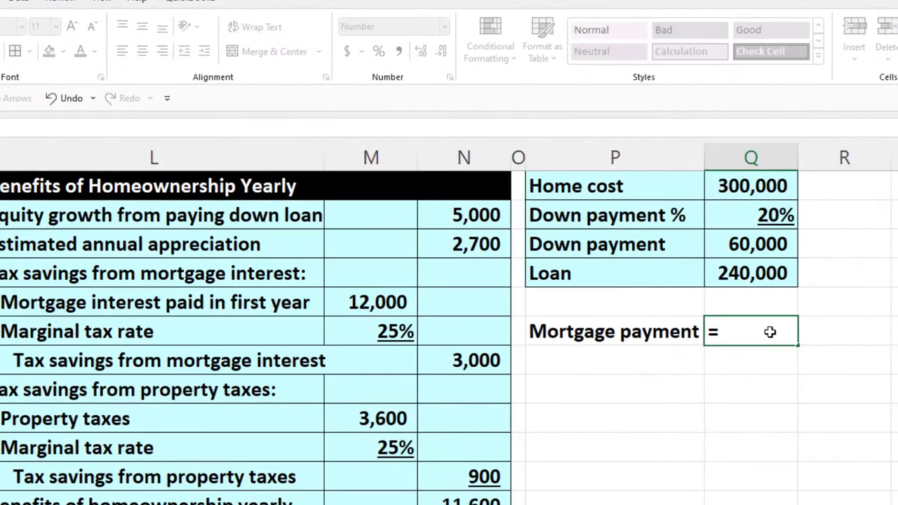
pyautogui.write('PM')
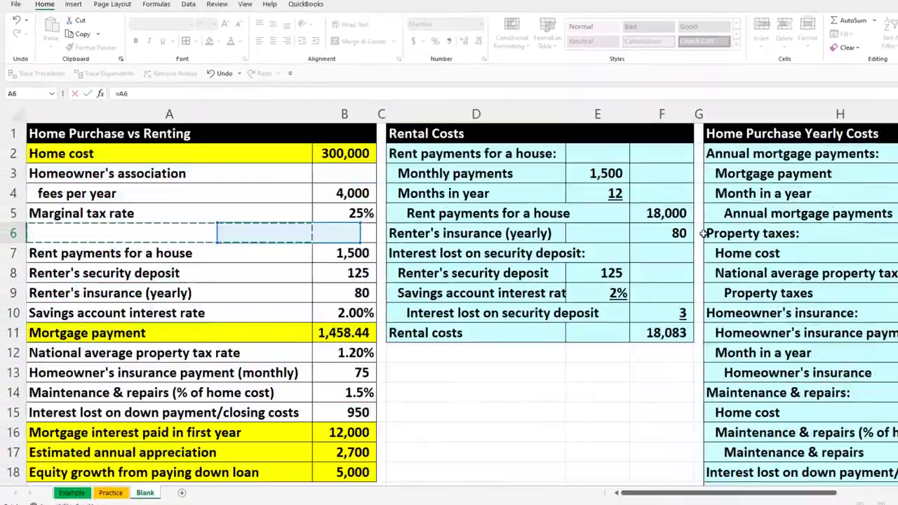
pyautogui.press('Down')
pyautogui.press('Down')
pyautogui.press('Down')
pyautogui.press('Down')
pyautogui.press('Down')
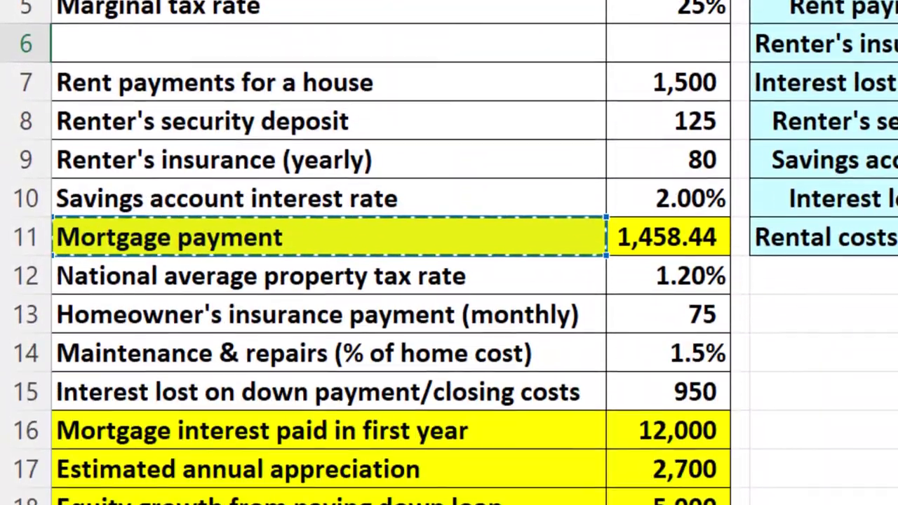
pyautogui.press('Right')
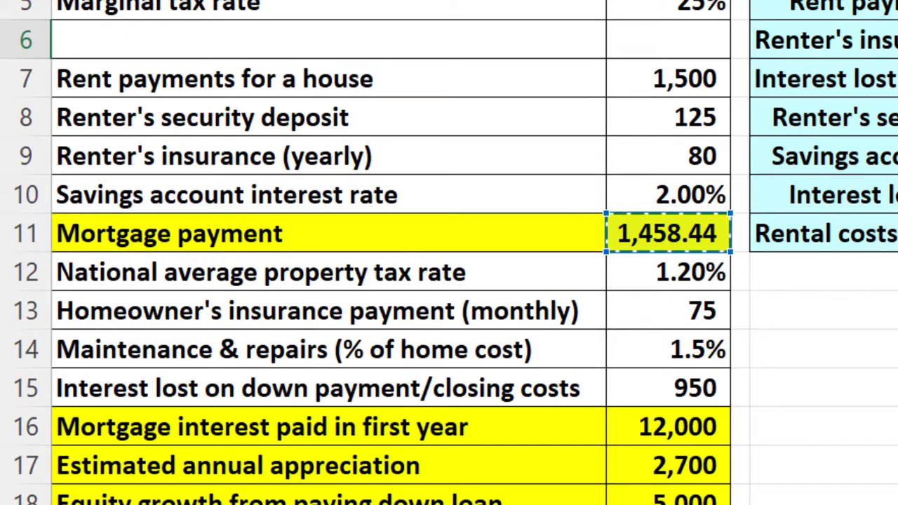
pyautogui.press('Return')
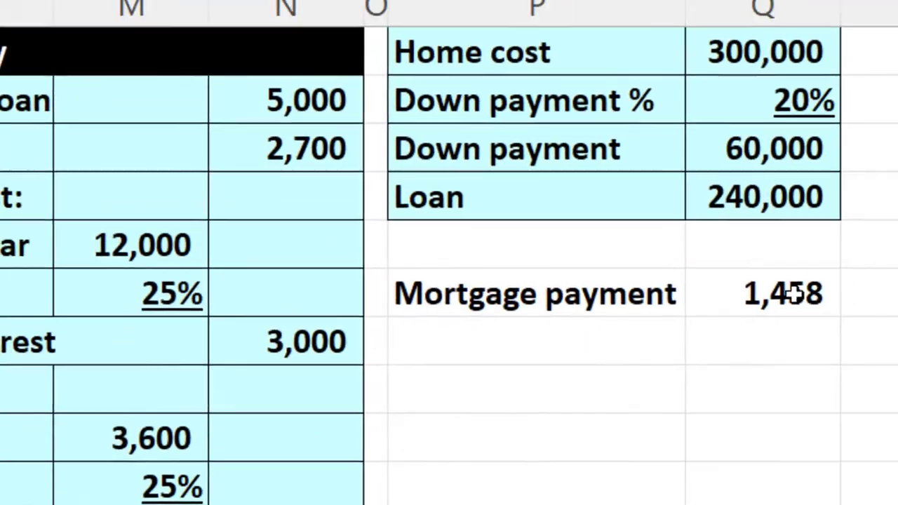
# - Add the label "Years" in P7 and enter 30 as the loan term in Q7
pyautogui.click(793, 293)
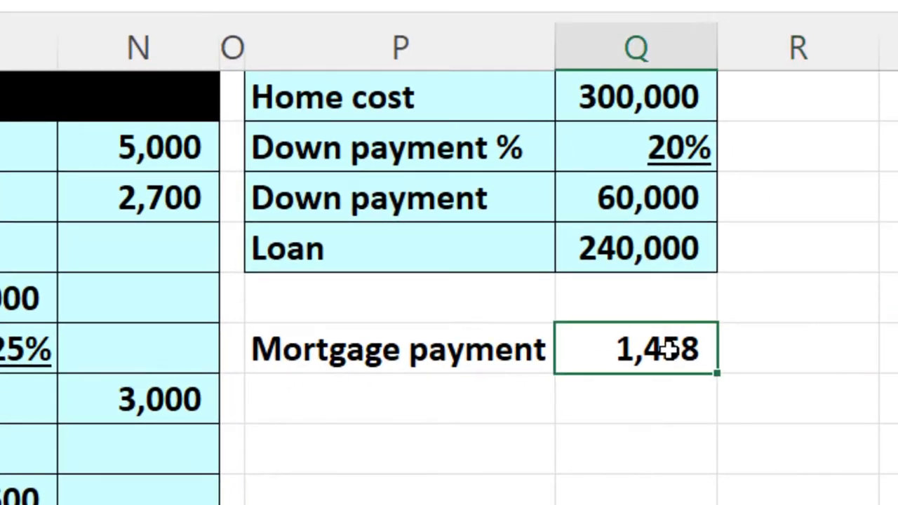
pyautogui.click(484, 355)
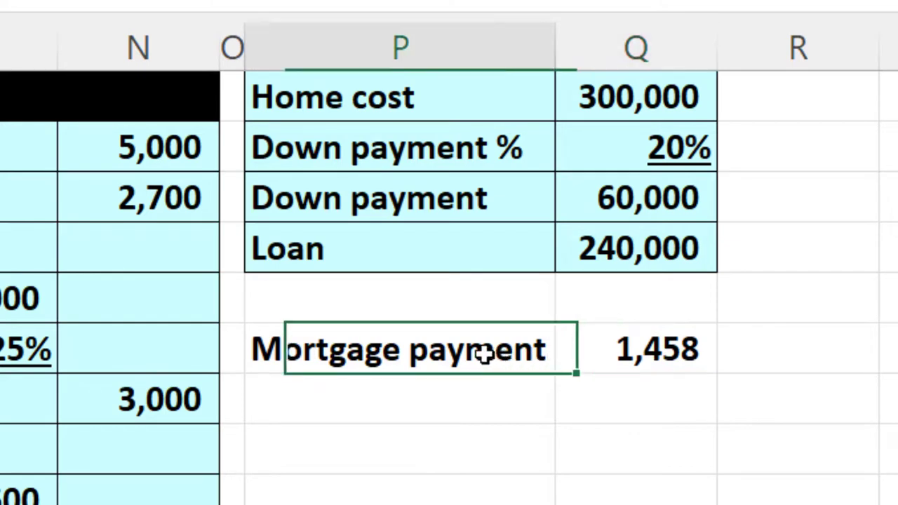
pyautogui.click(460, 396)
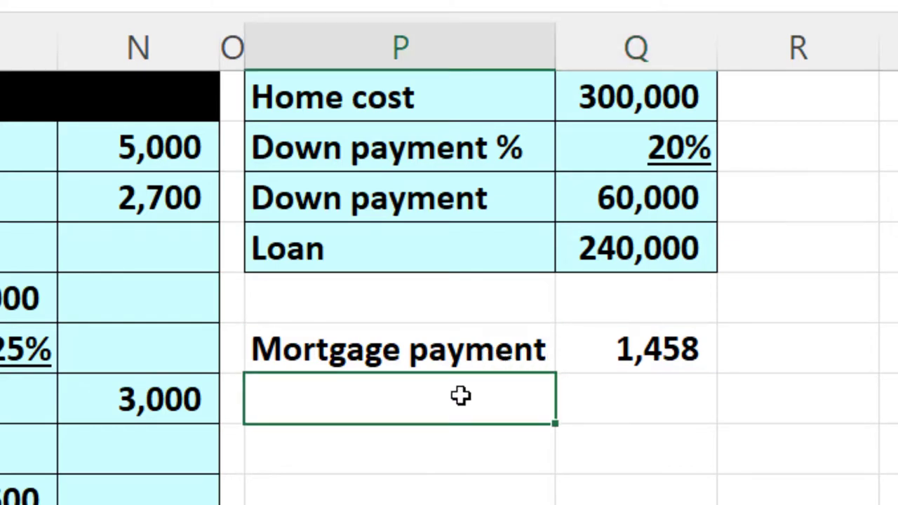
pyautogui.write('Pe')
pyautogui.press('BackSpace')
pyautogui.press('BackSpace')
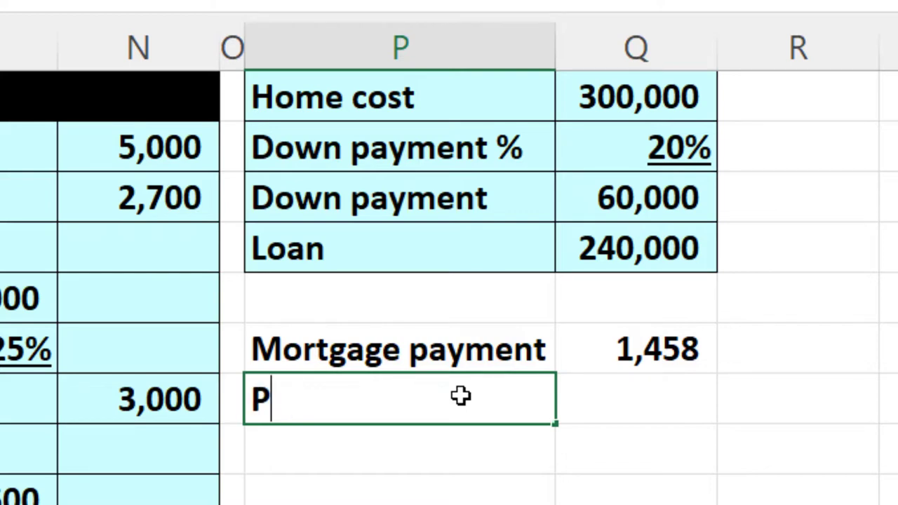
pyautogui.write('Years')
pyautogui.press('Tab')
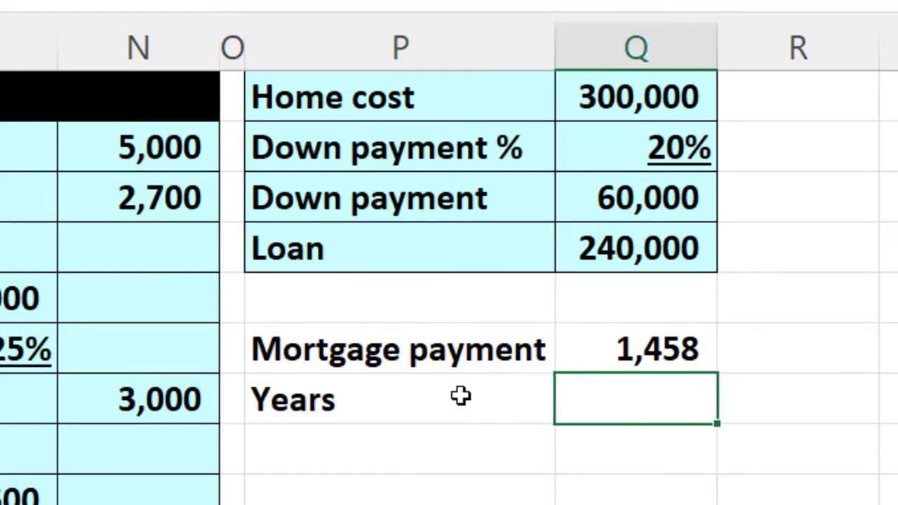
pyautogui.write('30')
pyautogui.press('Return')
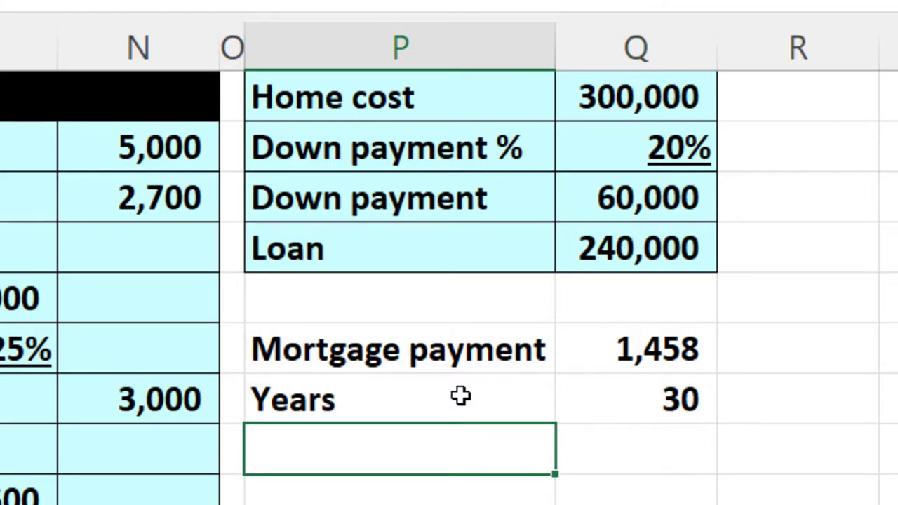
# - Add the label "Rate" in P8 and fill the empty rate cell Q8 with yellow
pyautogui.write('Ra')
pyautogui.press('Tab')
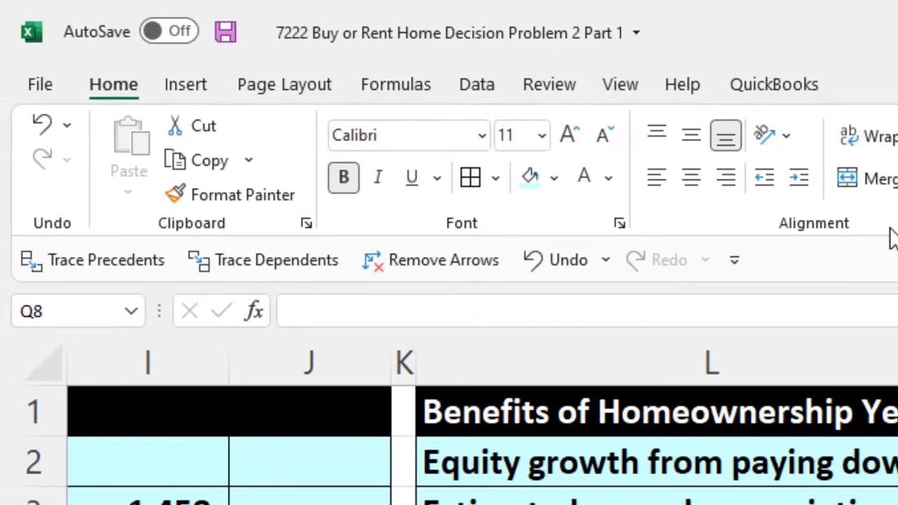
pyautogui.click(562, 184)
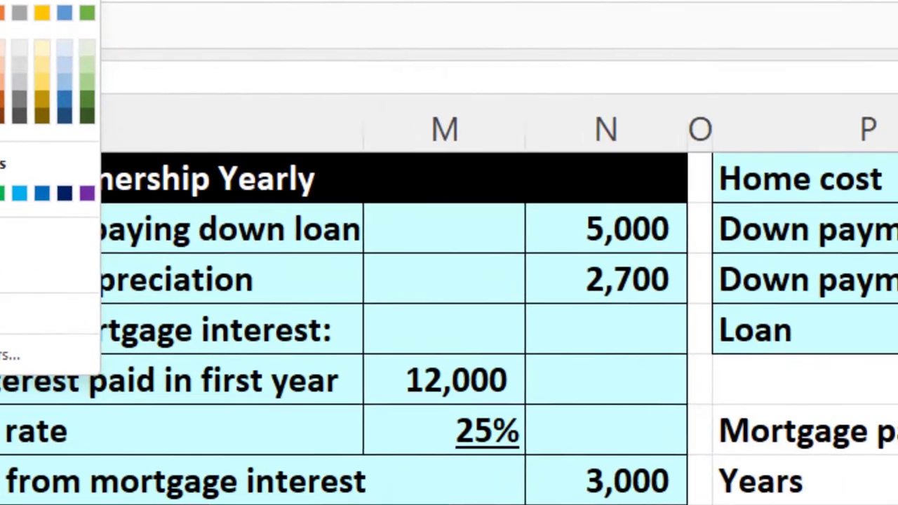
pyautogui.click(577, 425)
pyautogui.press('Return')
pyautogui.press('Return')
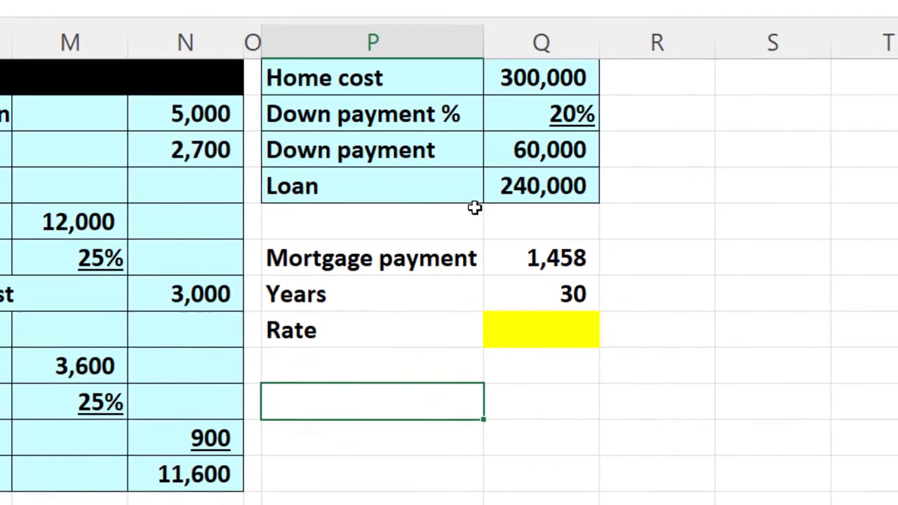
# - Review the loan amount, mortgage payment and years cells, ending on the empty rate cell Q8
pyautogui.click(684, 188)
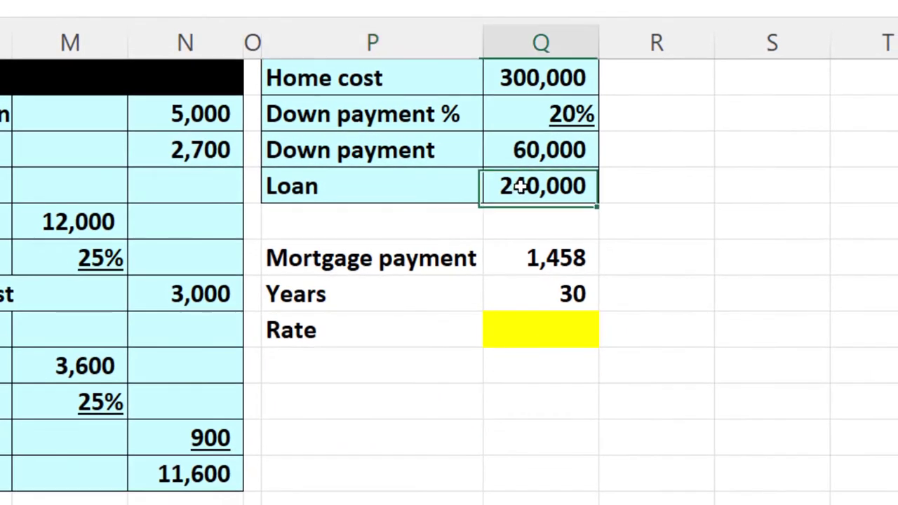
pyautogui.click(540, 258)
pyautogui.click(539, 287)
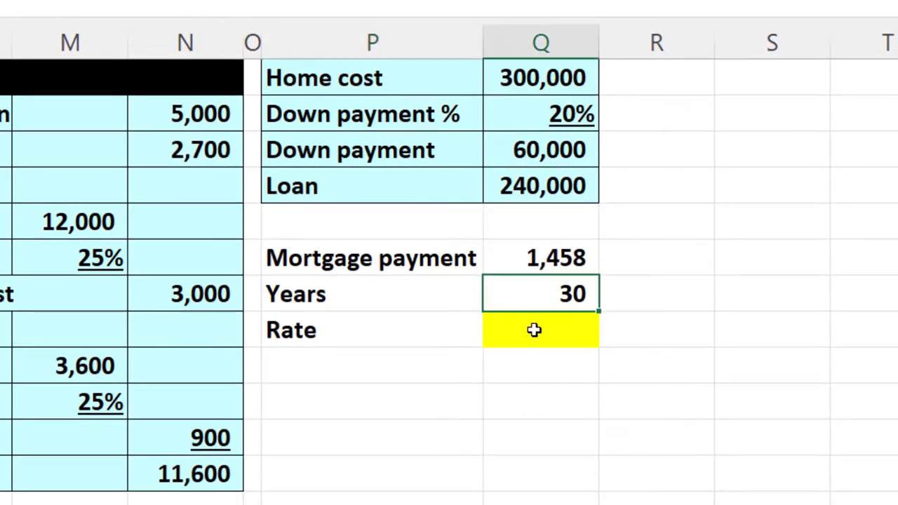
pyautogui.click(555, 258)
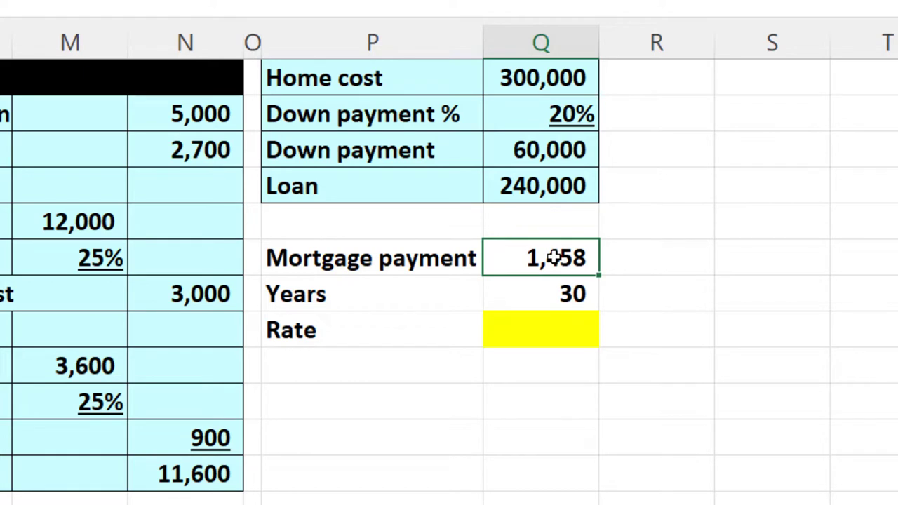
pyautogui.click(555, 298)
pyautogui.click(554, 331)
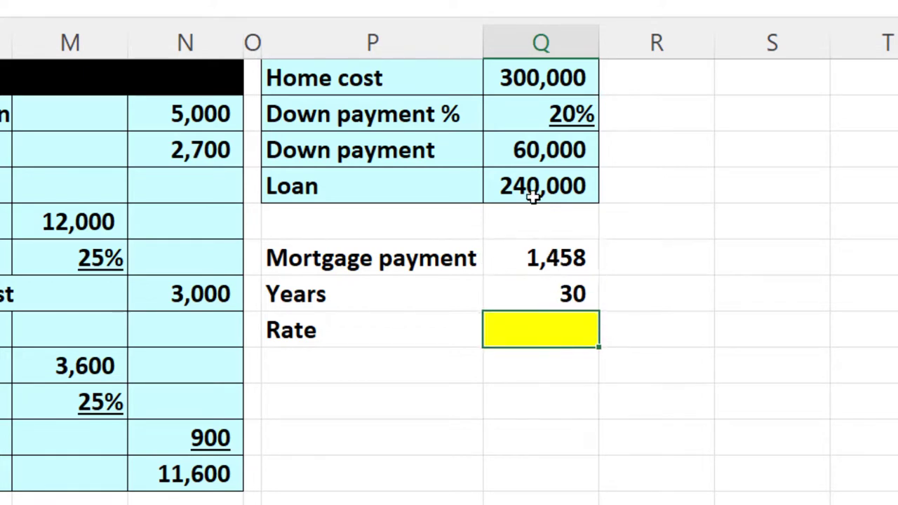
pyautogui.click(527, 186)
pyautogui.click(554, 324)
pyautogui.click(539, 400)
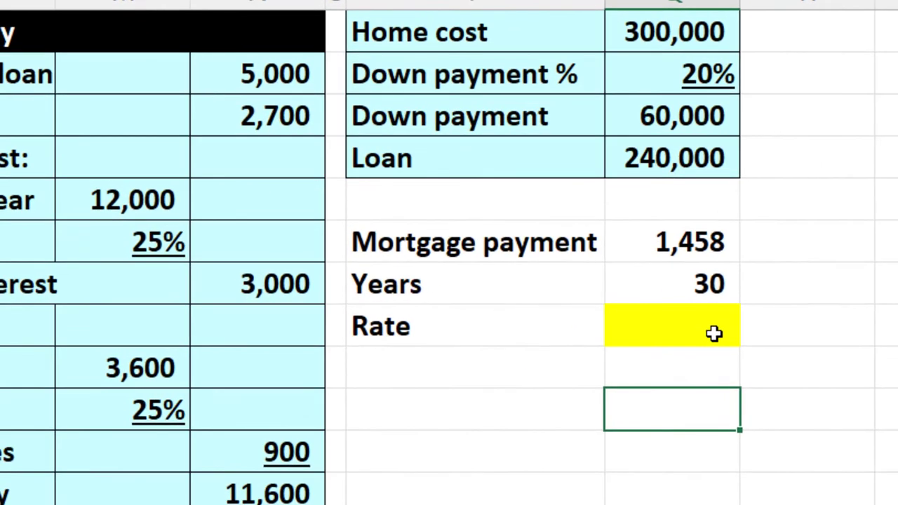
pyautogui.write('=pm')
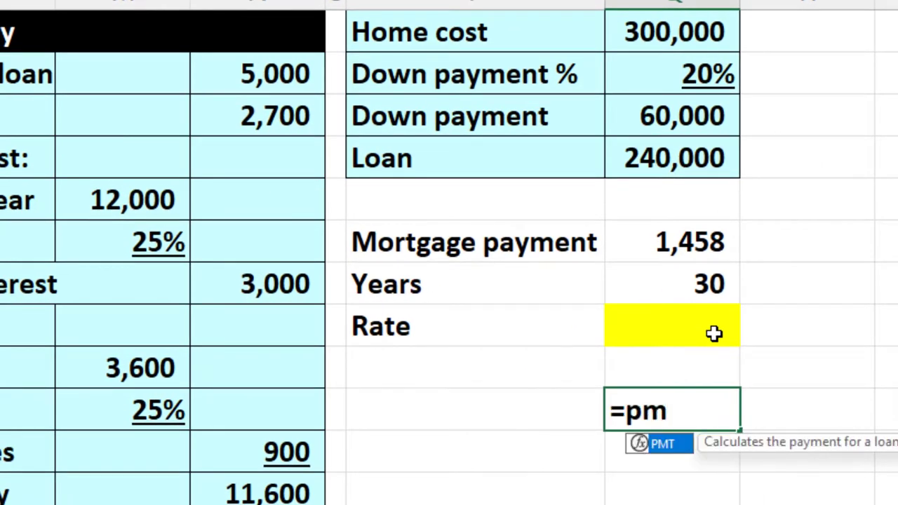
pyautogui.write('t(')
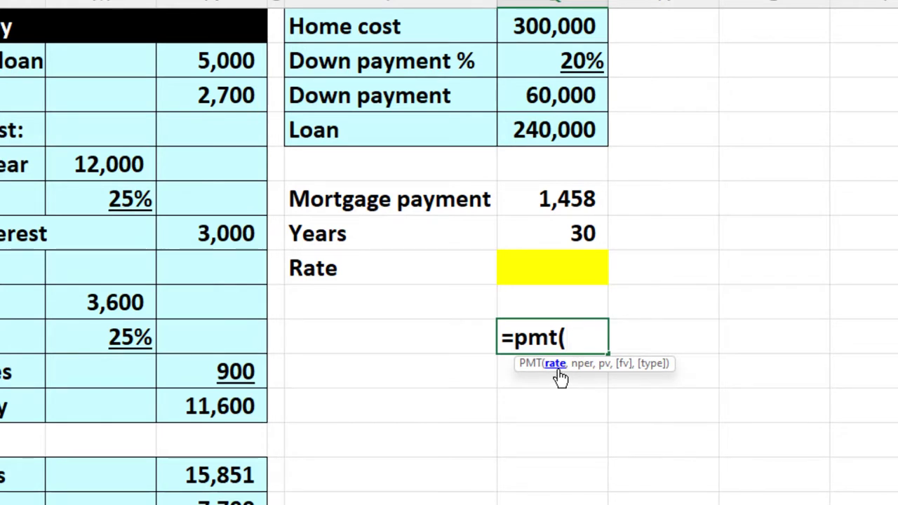
pyautogui.press('BackSpace')
pyautogui.press('BackSpace')
pyautogui.press('BackSpace')
pyautogui.press('BackSpace')
pyautogui.press('BackSpace')
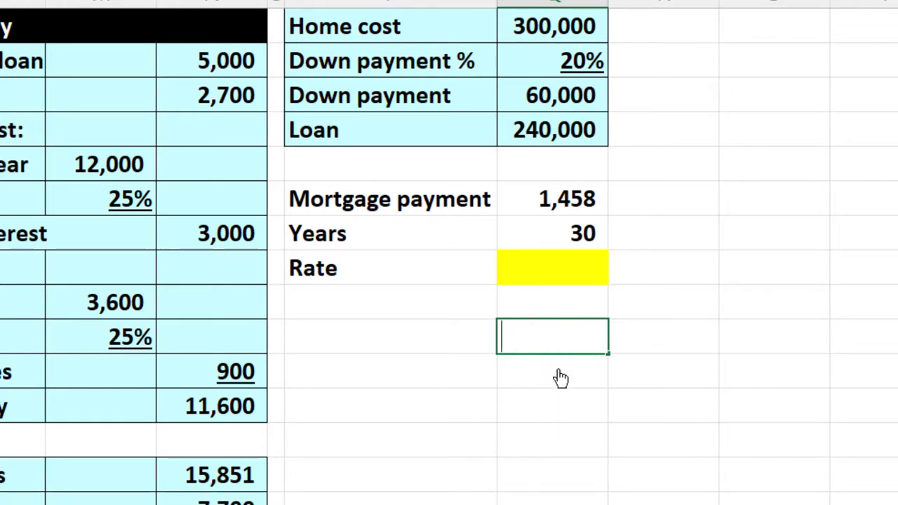
# - Enter =RATE(Q7*12,Q6,Q4) in the yellow rate cell Q8, using the years, mortgage payment and loan cells
pyautogui.press('Up')
pyautogui.write('=rate')
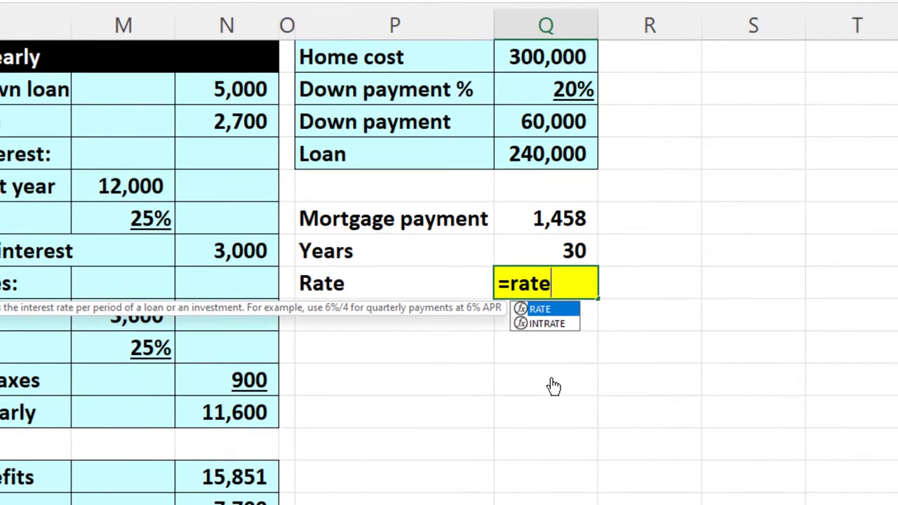
pyautogui.write('(')
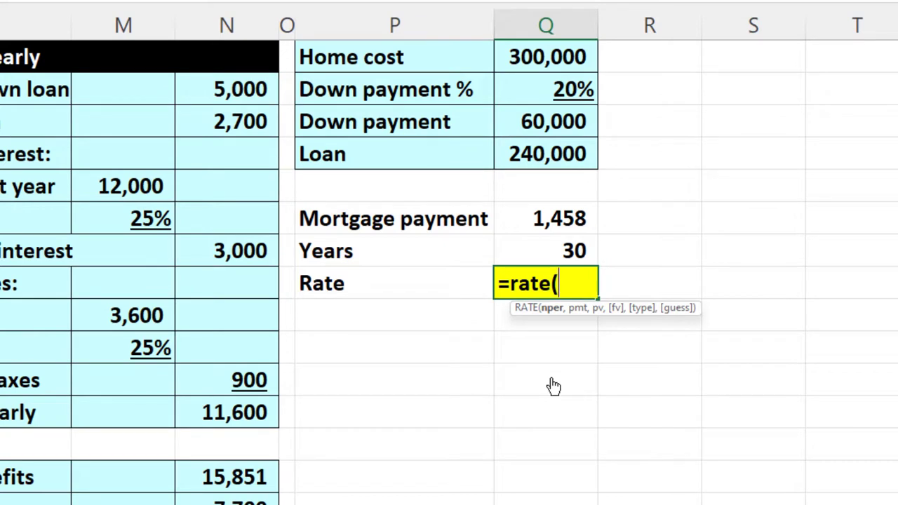
pyautogui.click(543, 251)
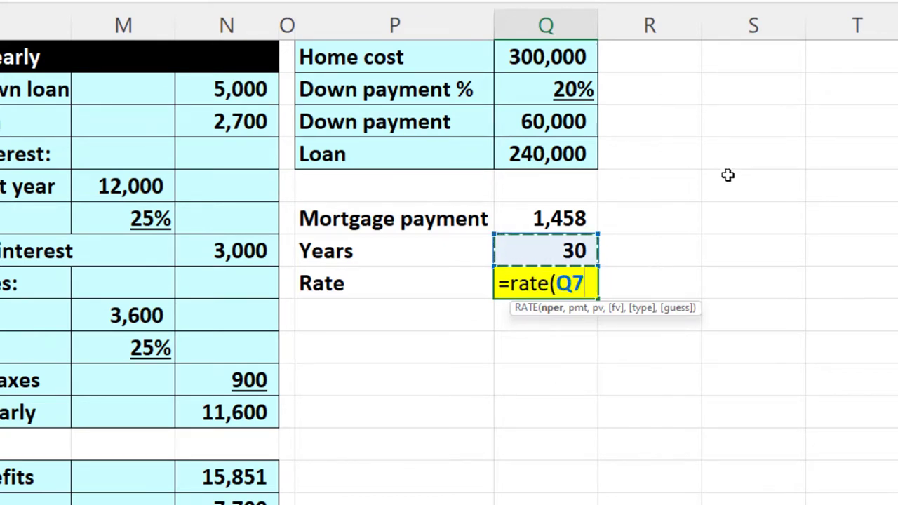
pyautogui.write('*')
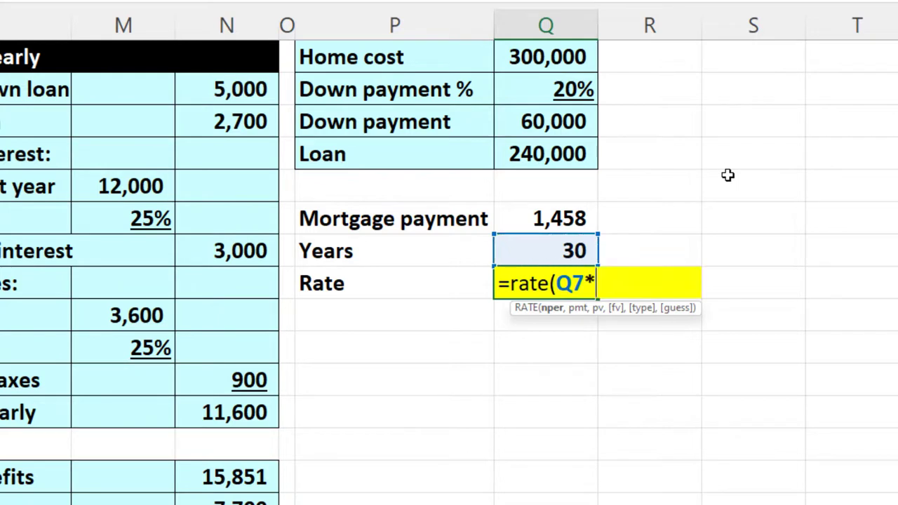
pyautogui.write('12,')
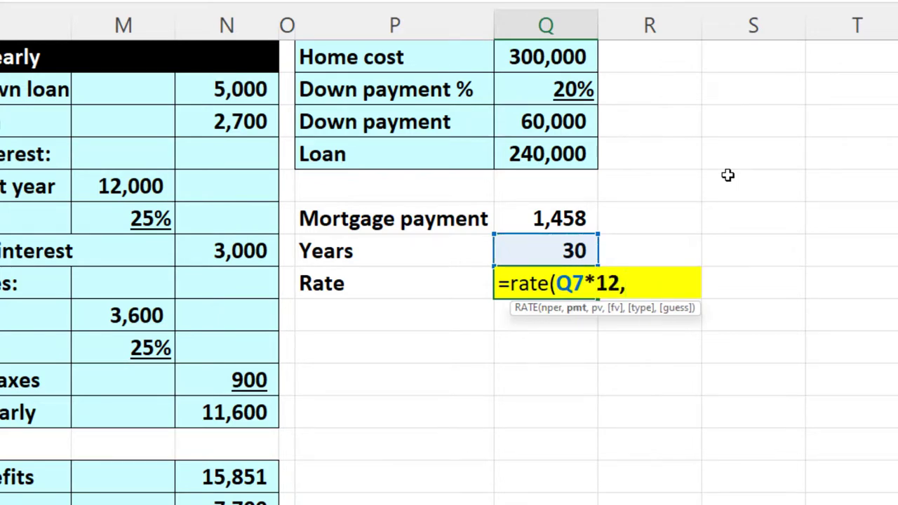
pyautogui.click(578, 208)
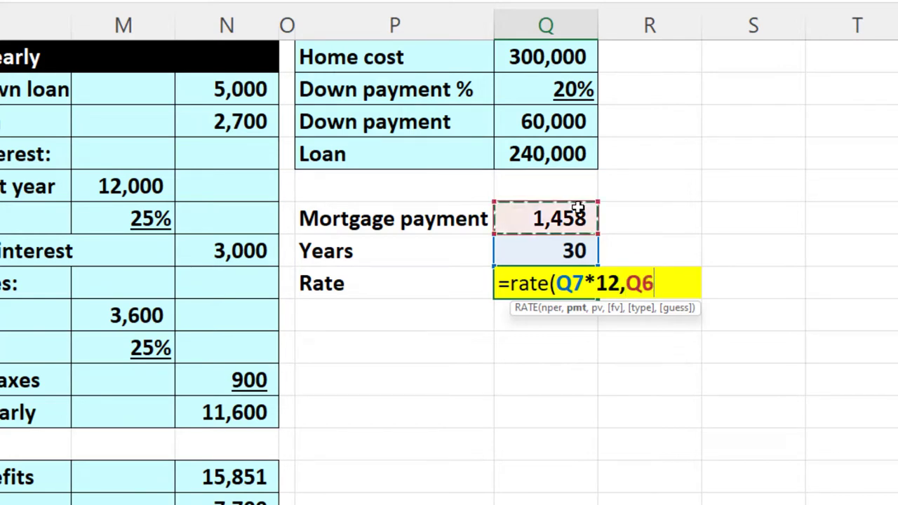
pyautogui.write(',')
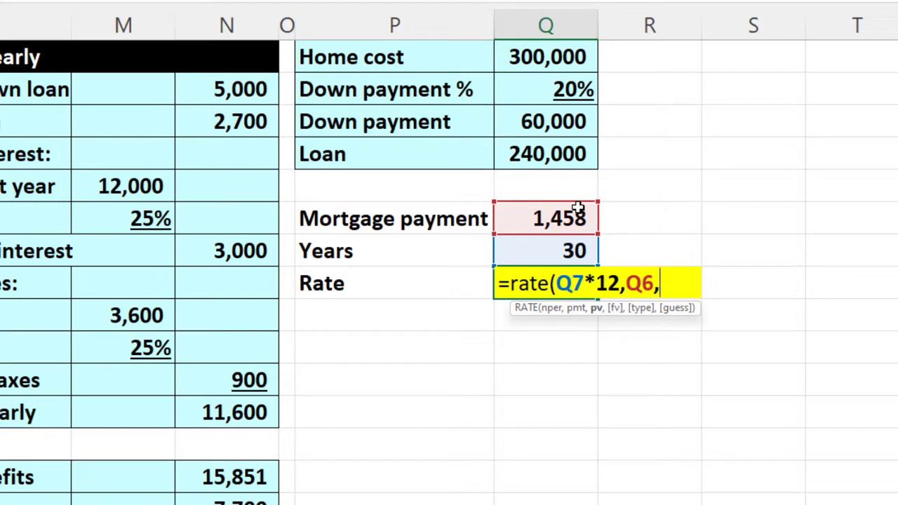
pyautogui.click(559, 160)
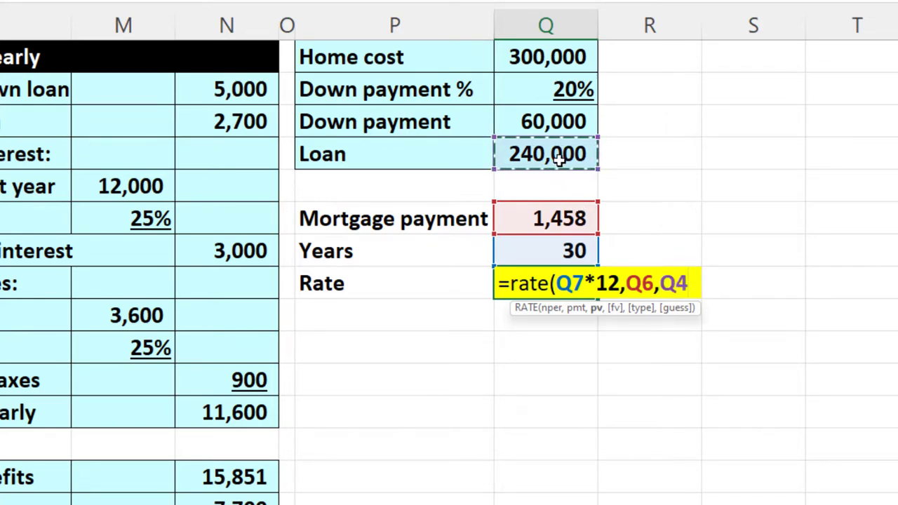
pyautogui.press('Return')
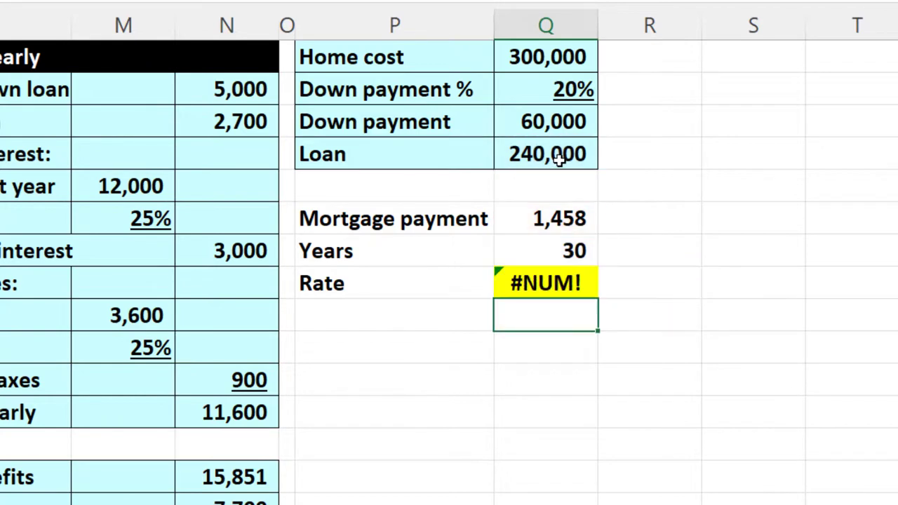
# - Negate the payment argument Q6 in the Q8 RATE formula and format the cell as a percentage with two decimals
pyautogui.press('Up')
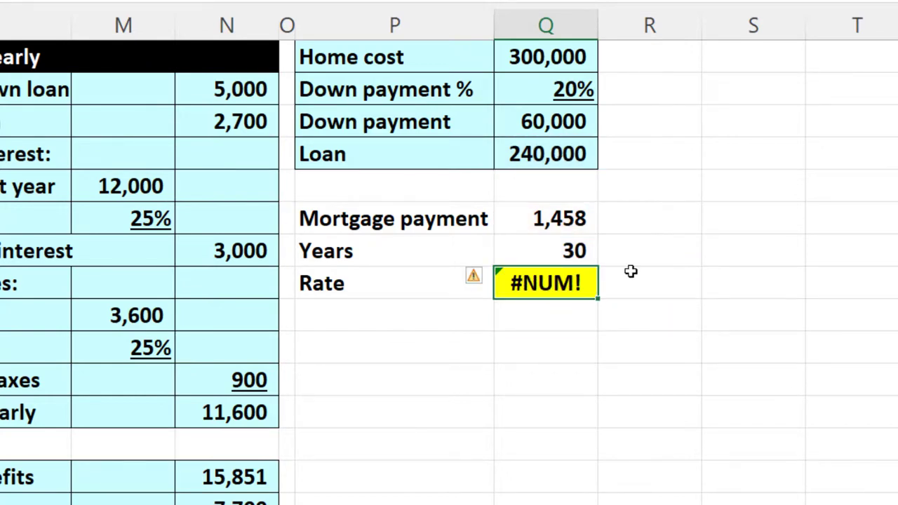
pyautogui.click(547, 284)
pyautogui.doubleClick(547, 281)
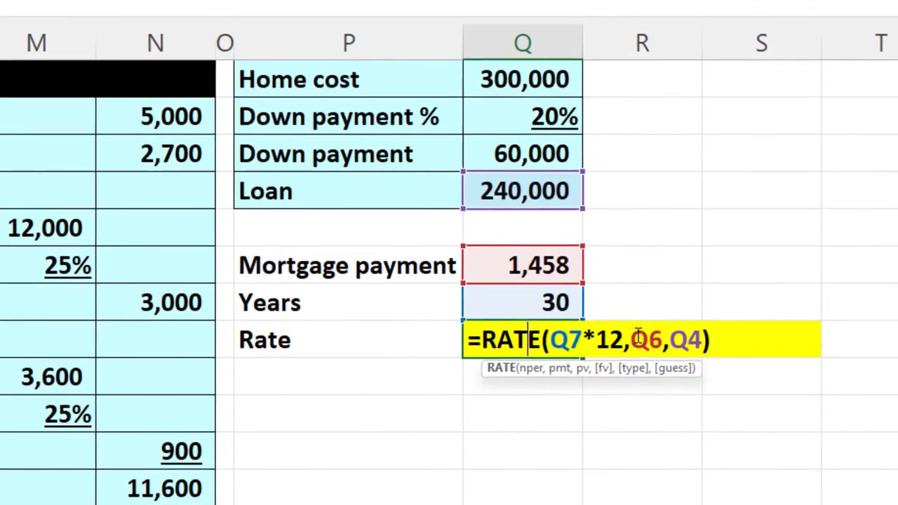
pyautogui.write('-')
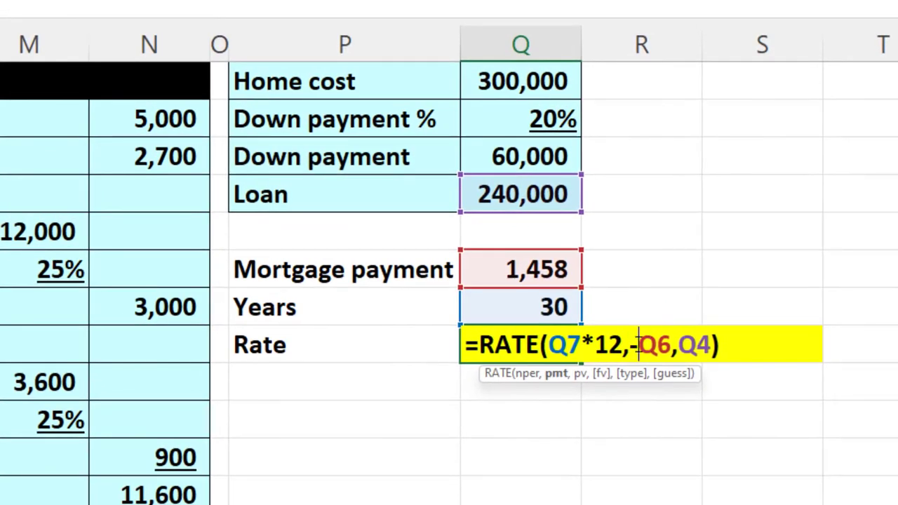
pyautogui.press('Return')
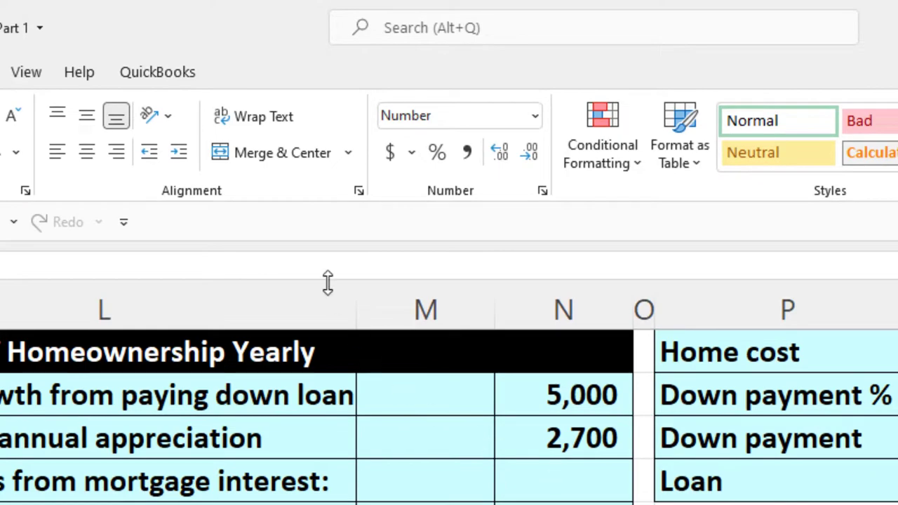
pyautogui.click(436, 152)
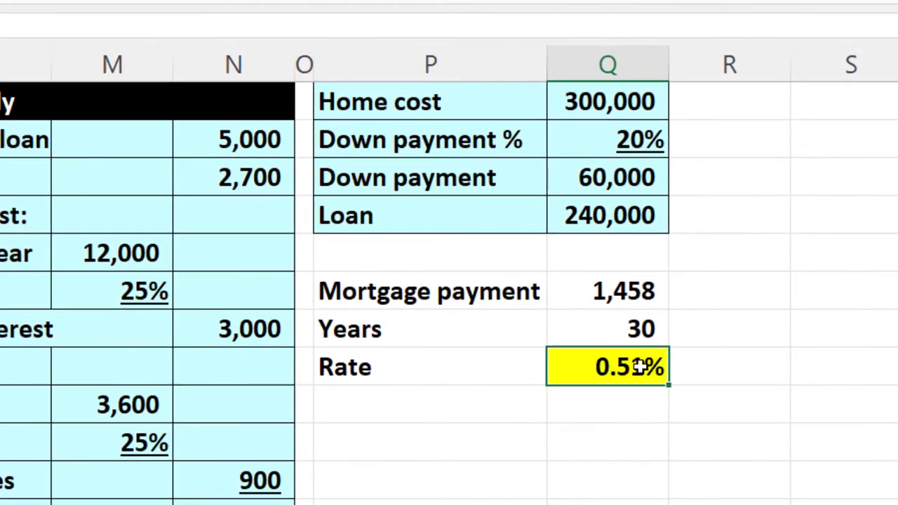
# - Annualize the rate in Q8 by multiplying the formula by 12, giving =RATE(Q7*12,-Q6,Q4)*12
pyautogui.doubleClick(638, 367)
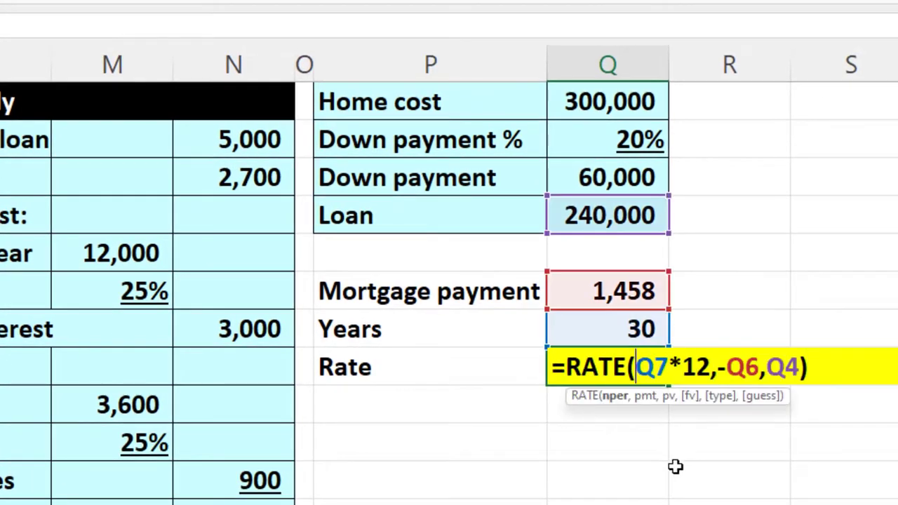
pyautogui.click(808, 367)
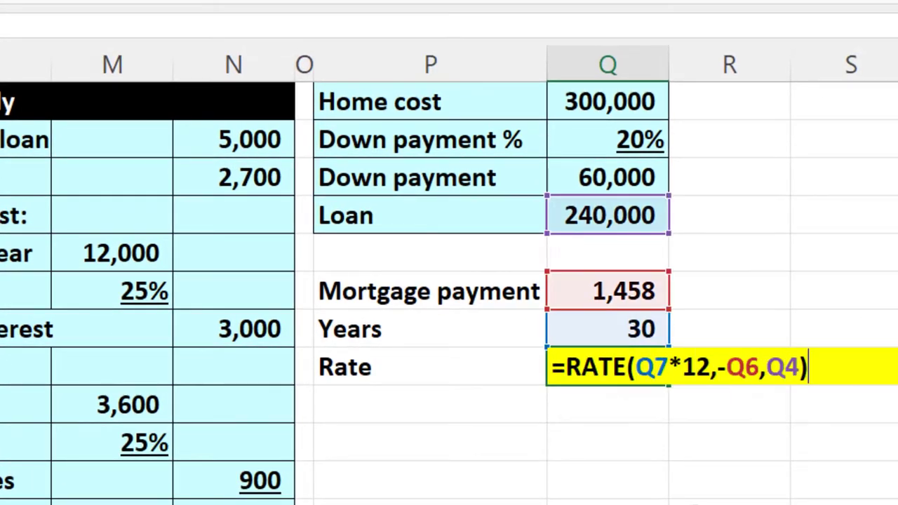
pyautogui.write('*')
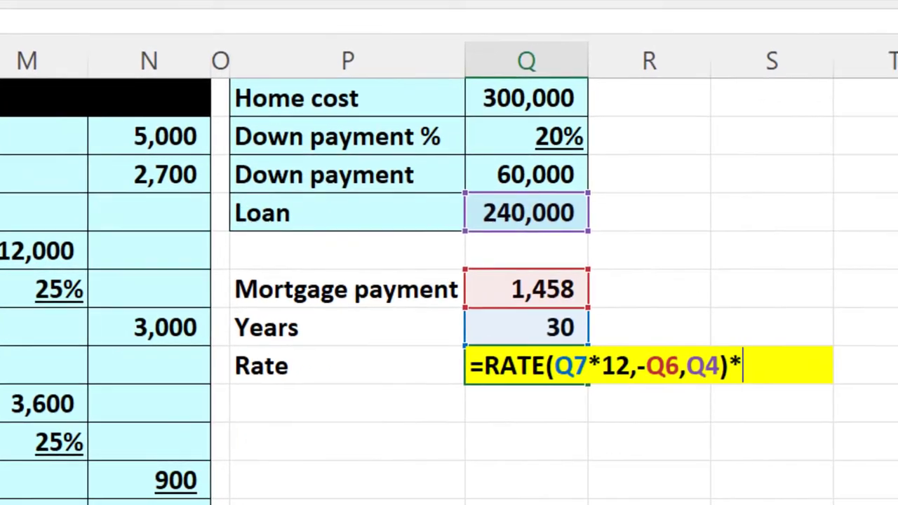
pyautogui.write('12')
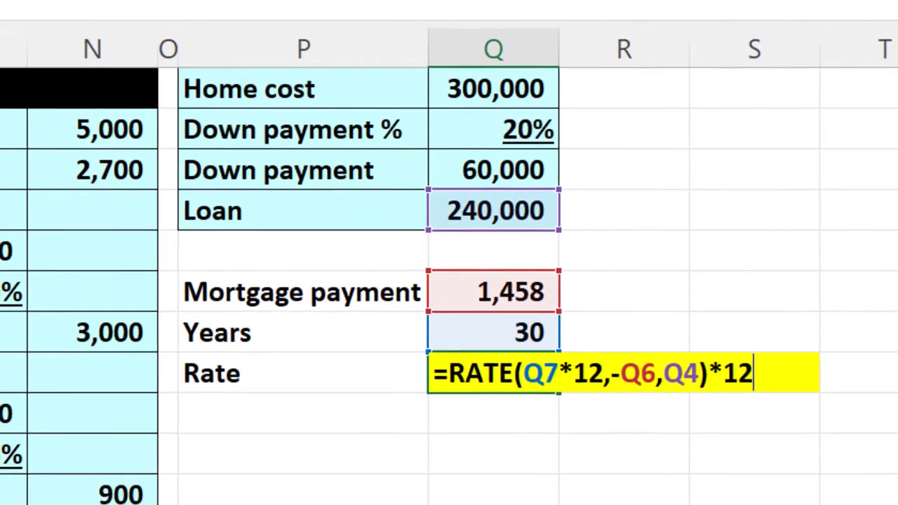
pyautogui.press('Return')
pyautogui.click(464, 364)
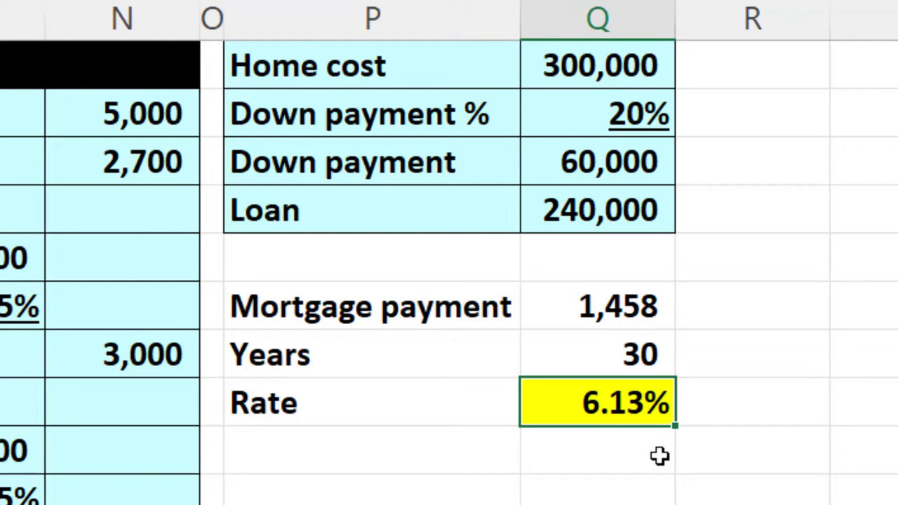
pyautogui.click(634, 312)
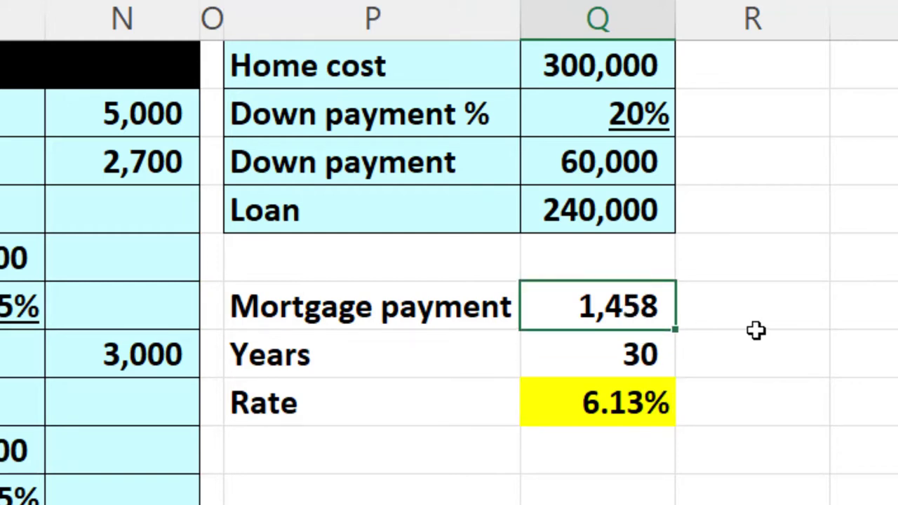
pyautogui.click(657, 402)
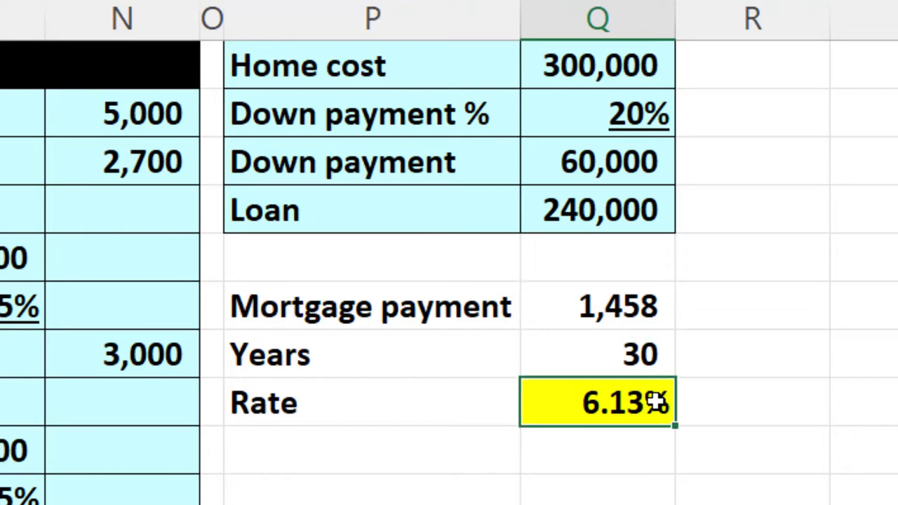
pyautogui.click(635, 309)
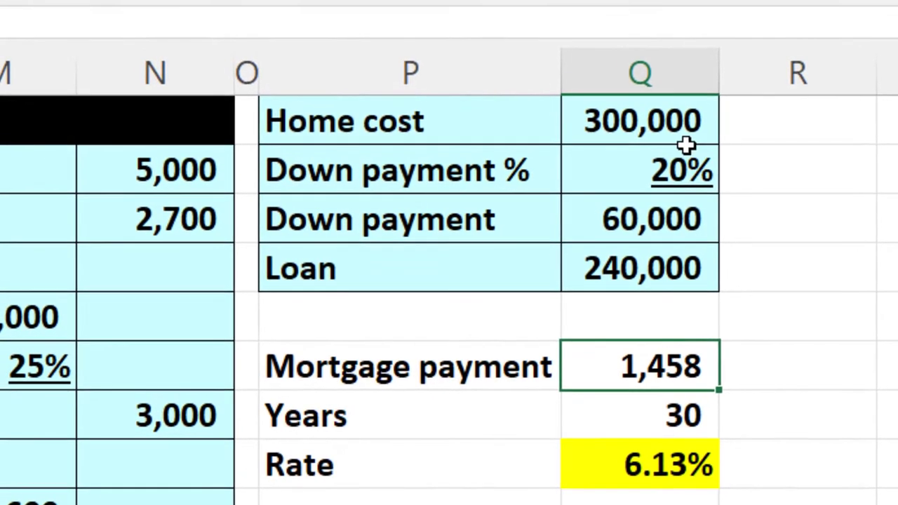
pyautogui.click(611, 49)
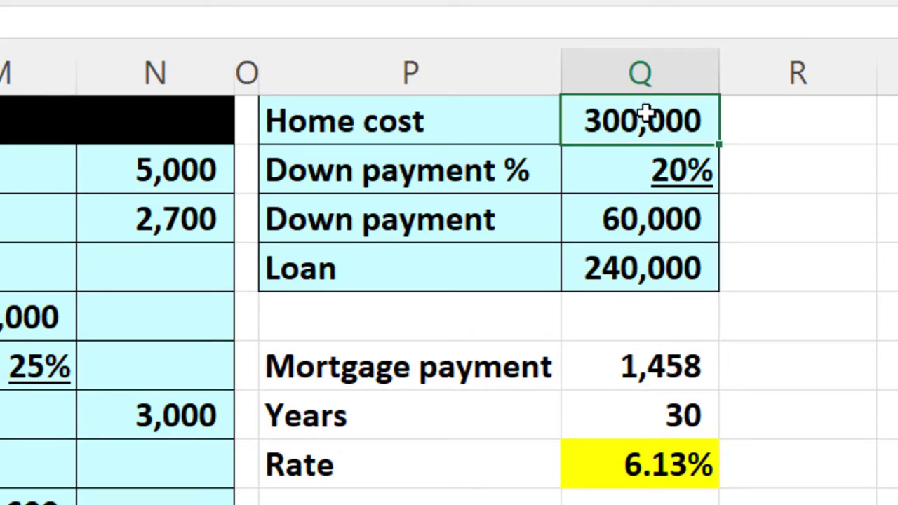
# - Format the mortgage payment, years and rate block P6:Q8 with cell borders and the recent light-blue fill
pyautogui.moveTo(502, 362); pyautogui.dragTo(582, 467)
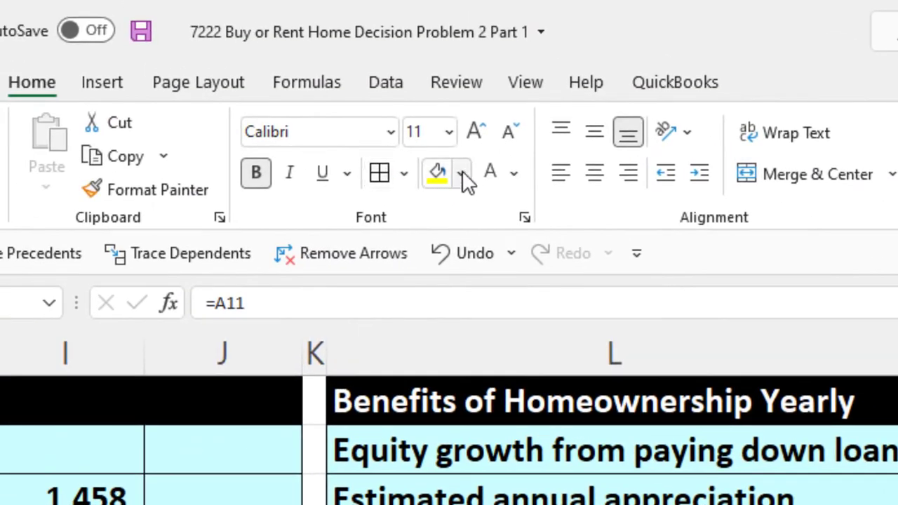
pyautogui.click(460, 173)
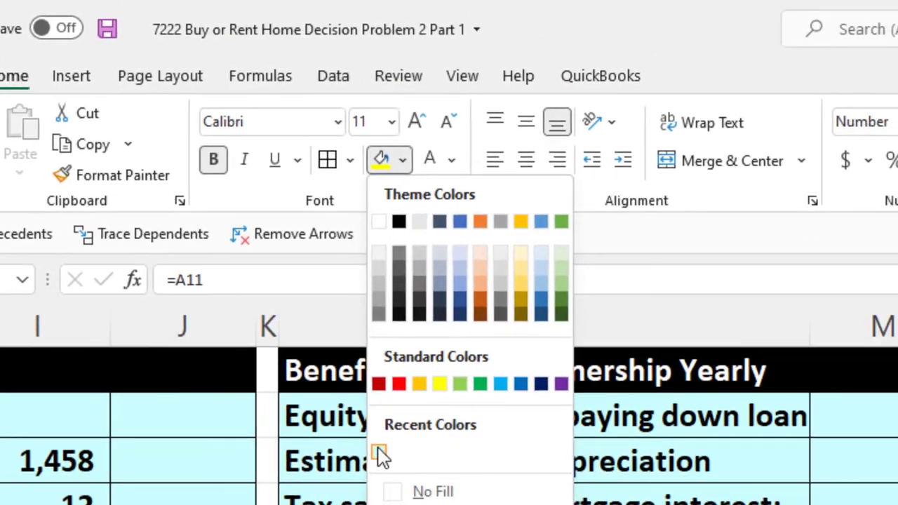
pyautogui.click(435, 489)
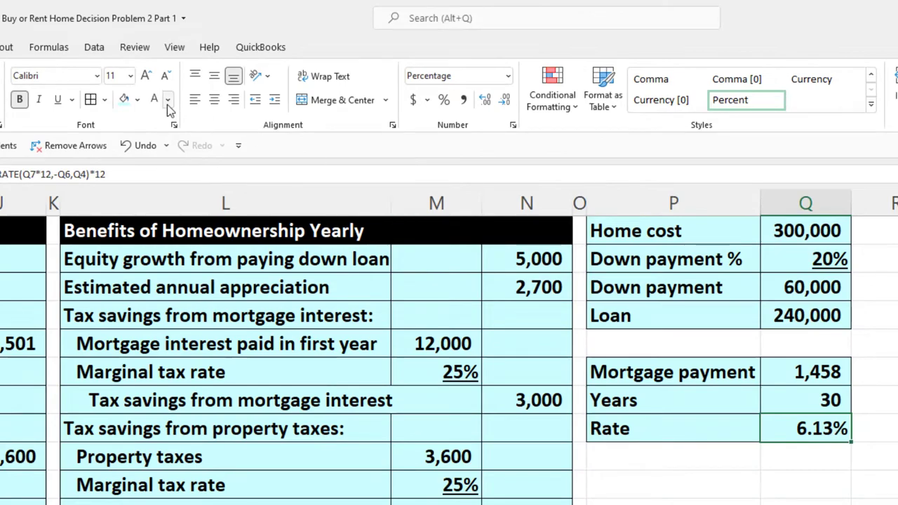
# - Fill the calculated rate cell Q8 with standard yellow again and deselect it
pyautogui.click(136, 99)
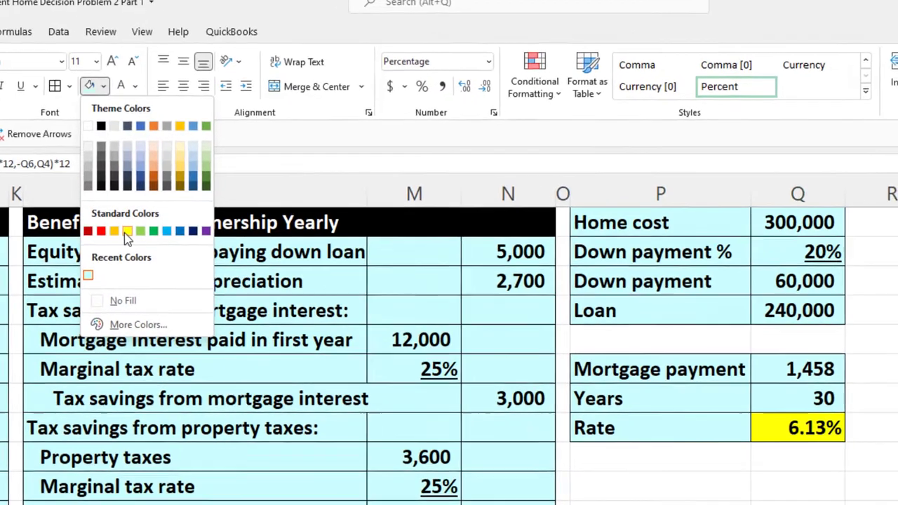
pyautogui.click(126, 235)
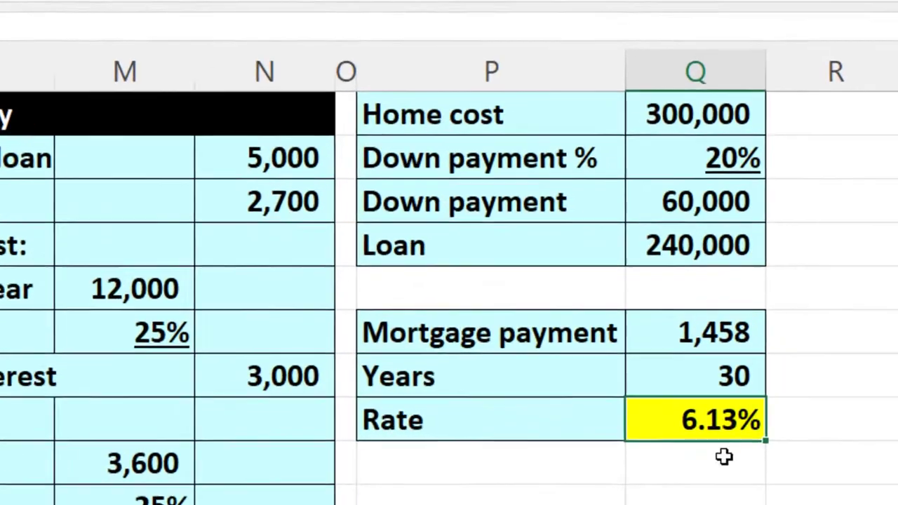
pyautogui.click(852, 481)
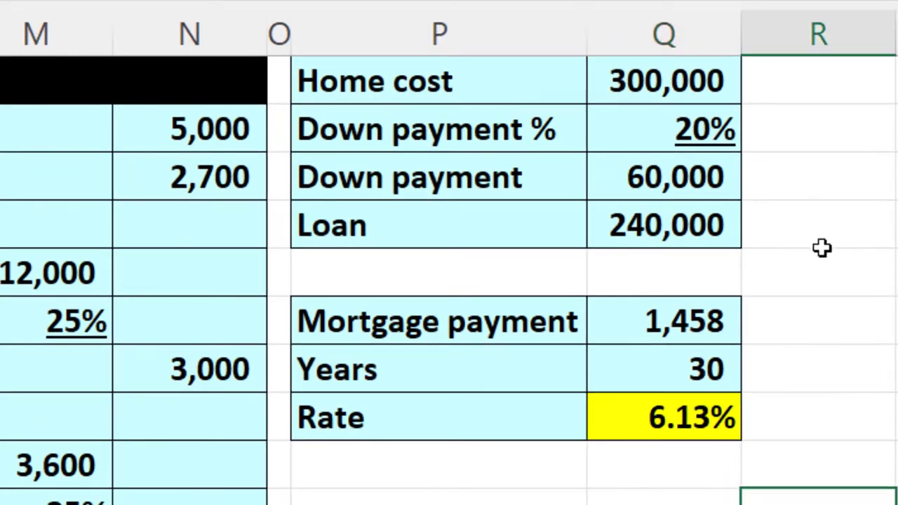
# - Copy the narrow spacer formatting of column O to column R with Format Painter
pyautogui.click(277, 34)
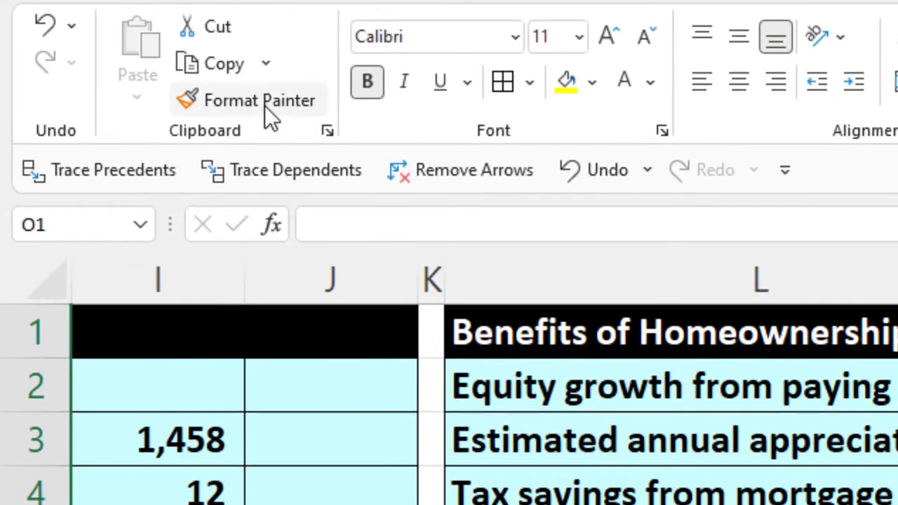
pyautogui.click(261, 103)
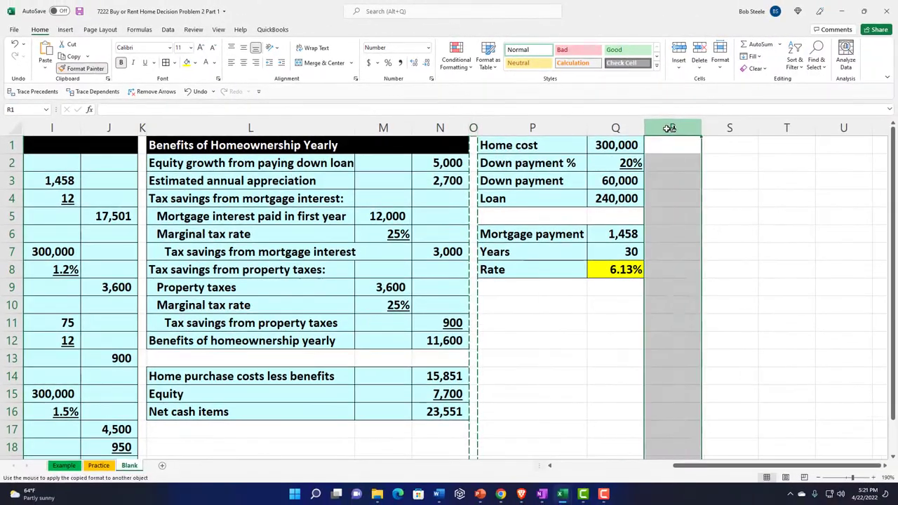
pyautogui.click(648, 127)
pyautogui.click(683, 143)
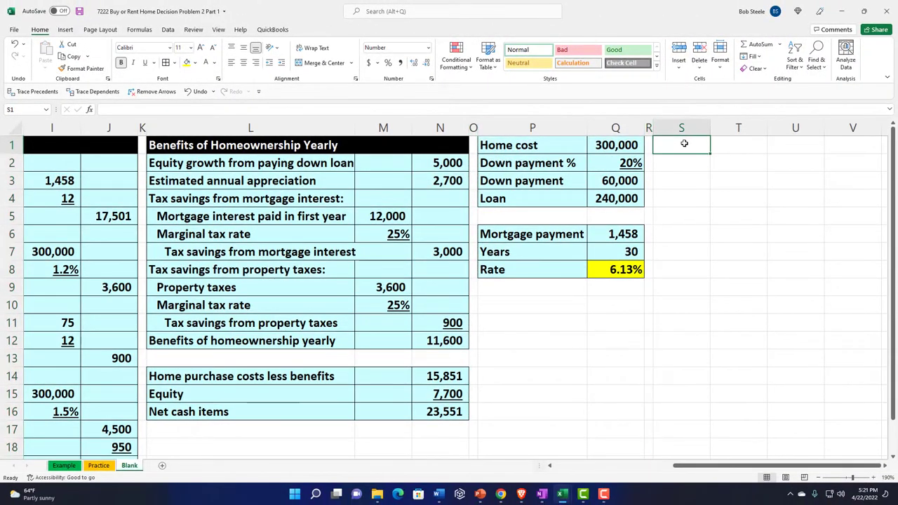
pyautogui.press('Down')
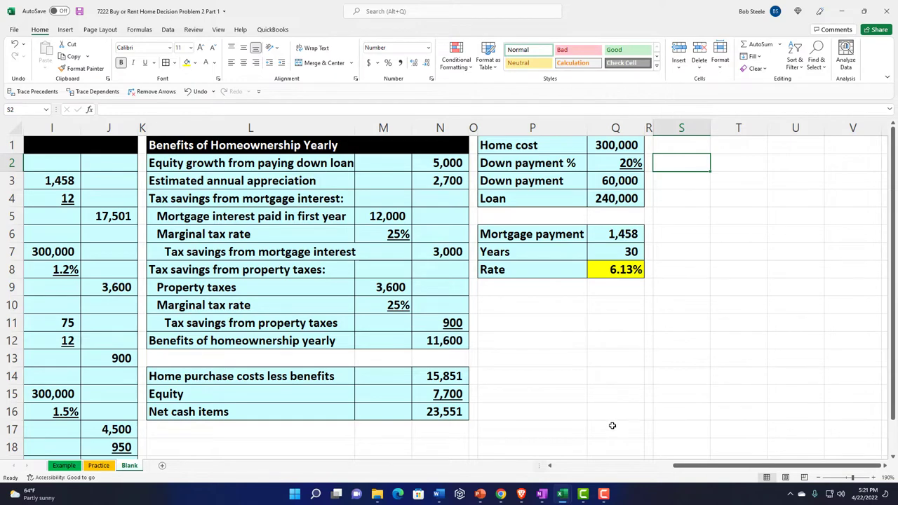
# - Switch to the calculator.net Loan Calculator in Chrome and set the loan amount to 240000
pyautogui.click(500, 493)
pyautogui.scroll(10, 335, 340)
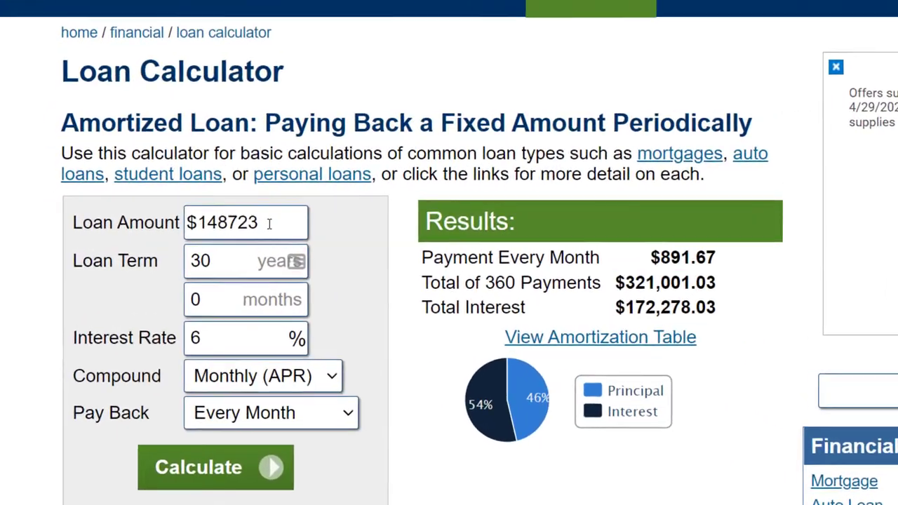
pyautogui.moveTo(226, 230); pyautogui.dragTo(16, 276)
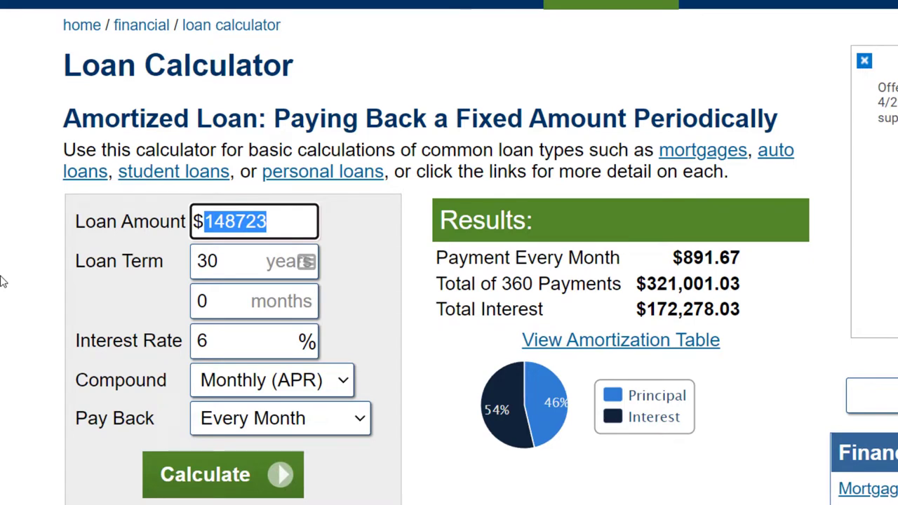
pyautogui.write('240000')
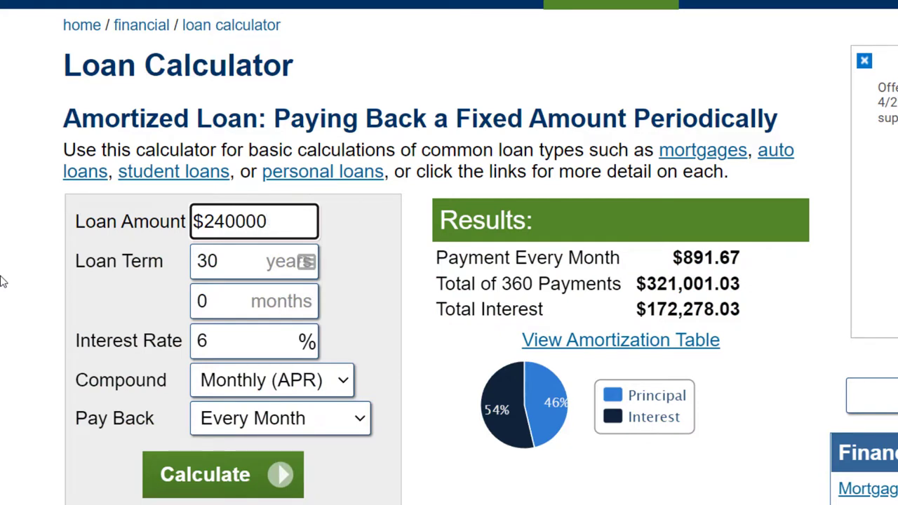
# - Keep the 30-year term, set the interest rate to 6.13 % and calculate the monthly payment
pyautogui.press('Tab')
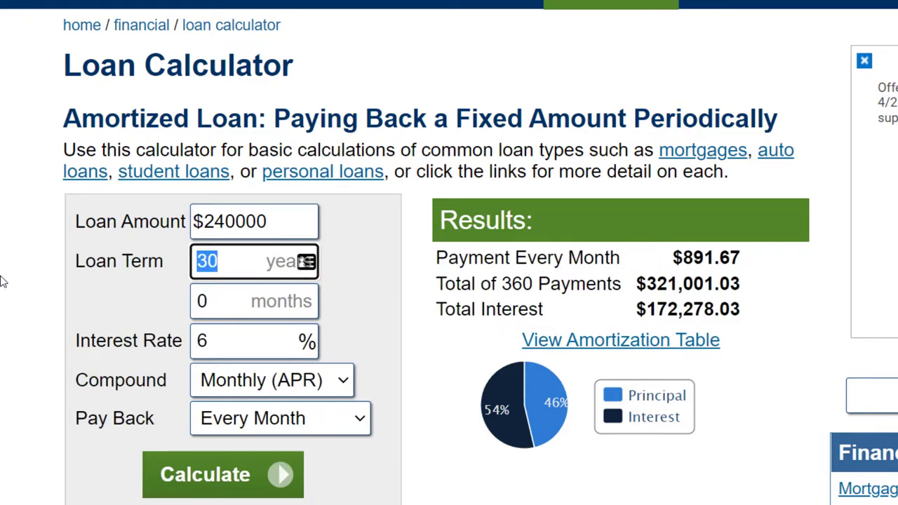
pyautogui.press('Tab')
pyautogui.press('Tab')
pyautogui.write('6.13')
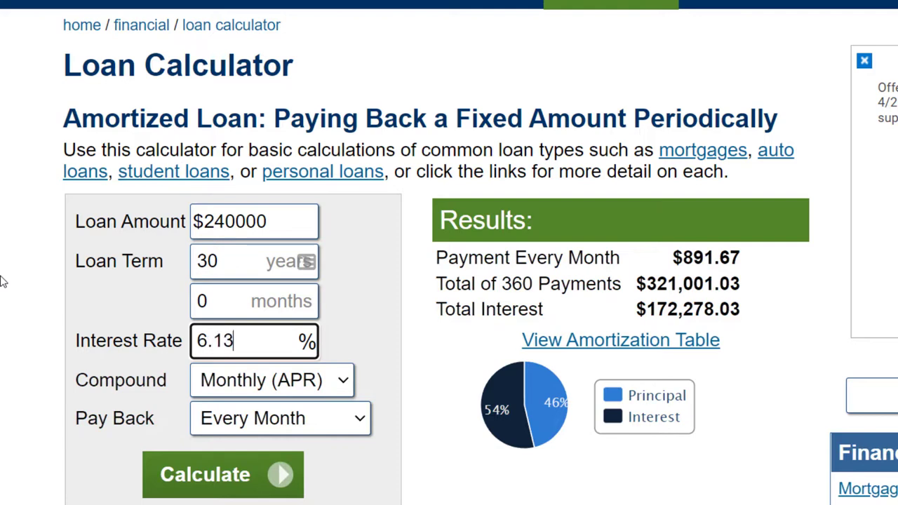
pyautogui.press('Tab')
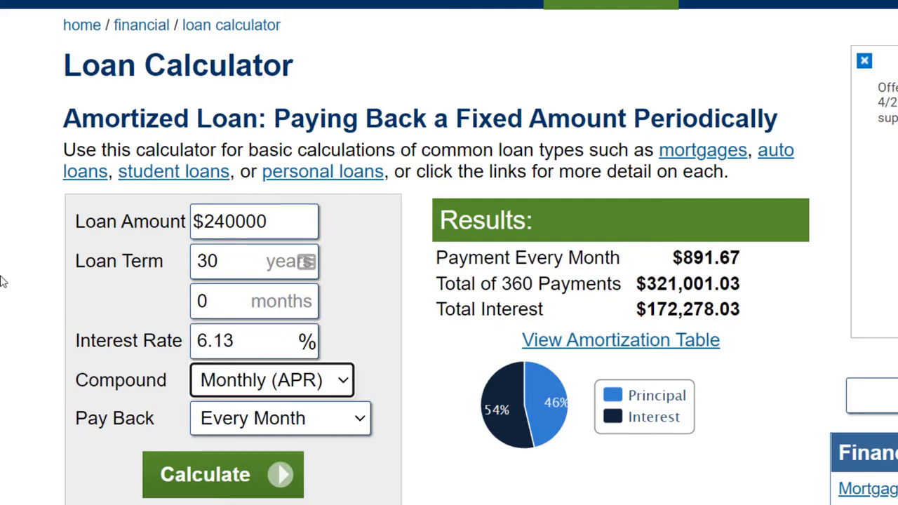
pyautogui.click(163, 484)
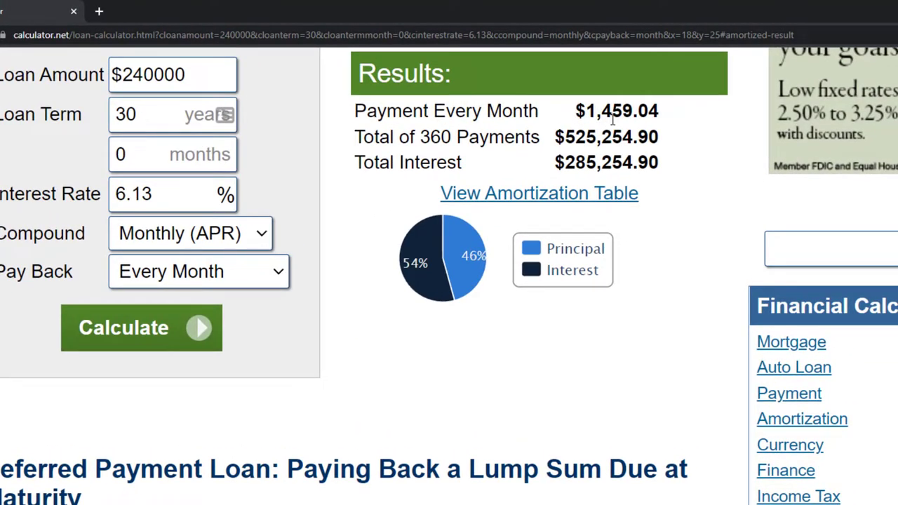
# - Open the loan's amortization table for review and return to the buy-or-rent workbook in Excel
pyautogui.click(565, 199)
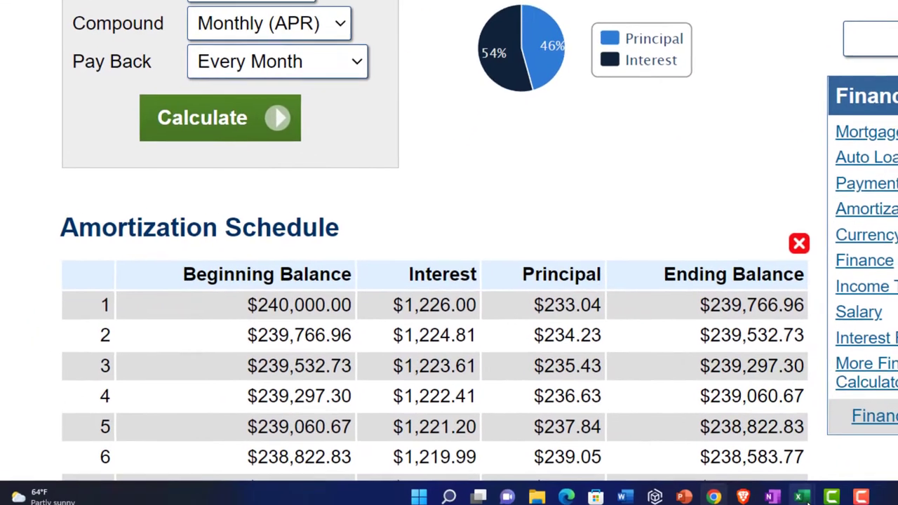
pyautogui.moveTo(804, 489)
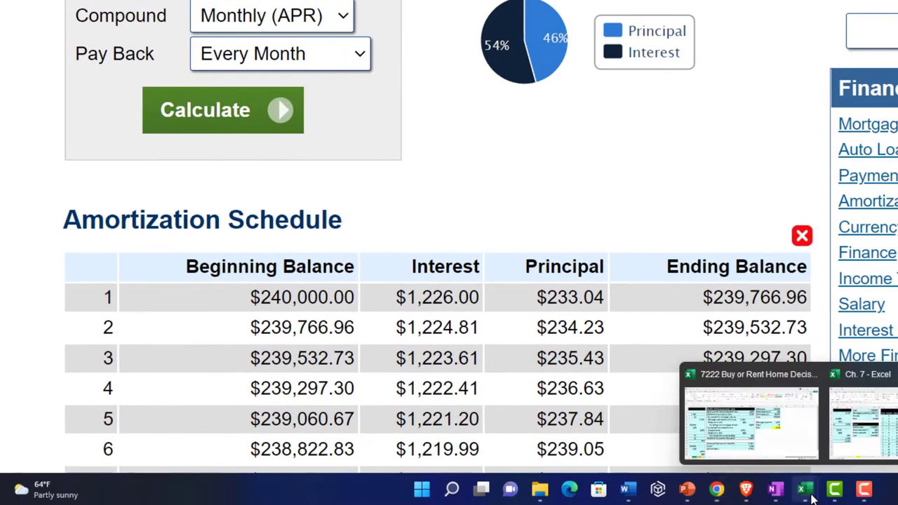
pyautogui.click(751, 414)
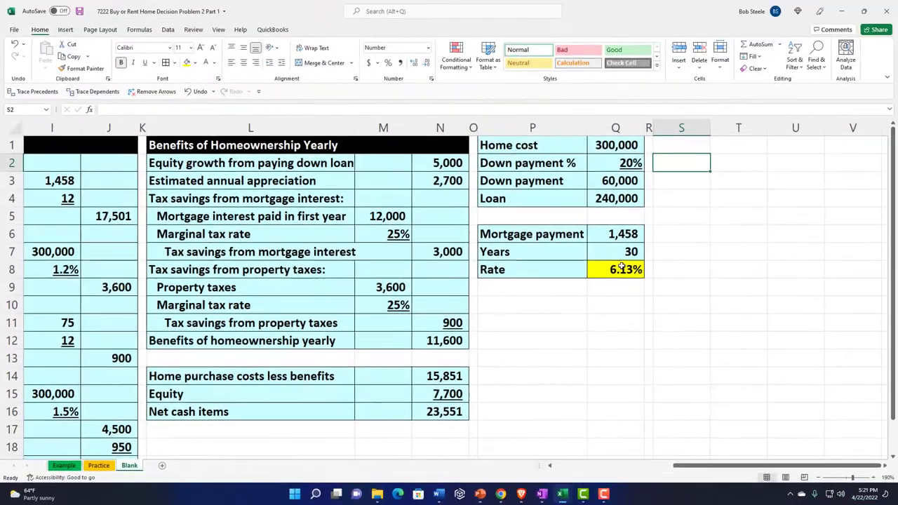
# - Show the rate in Q8 with three decimals as a check and restore it to two decimals
pyautogui.click(870, 167)
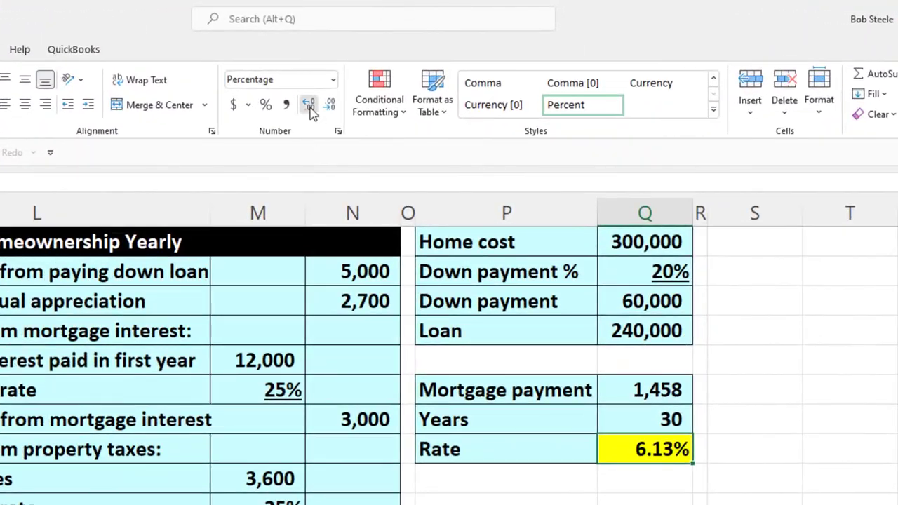
pyautogui.click(368, 81)
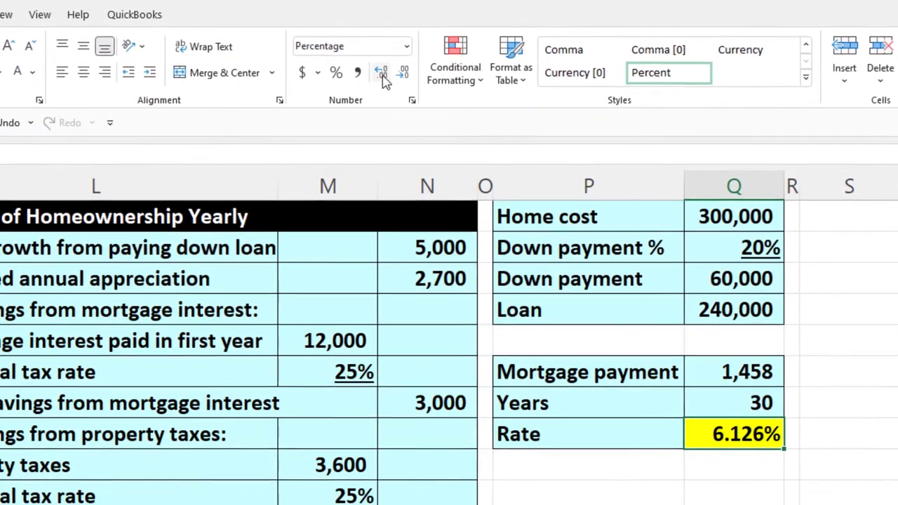
pyautogui.click(329, 109)
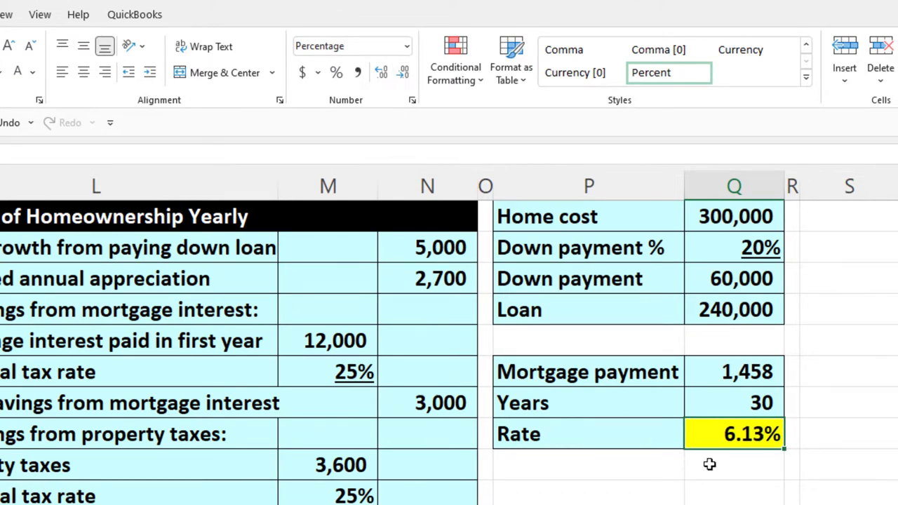
# - Enter the amortization table headers Year, Month, Payment and Interest across S2:V2
pyautogui.press('Right')
pyautogui.press('Right')
pyautogui.press('Right')
pyautogui.press('Right')
pyautogui.press('Right')
pyautogui.press('Right')
pyautogui.press('Right')
pyautogui.press('Right')
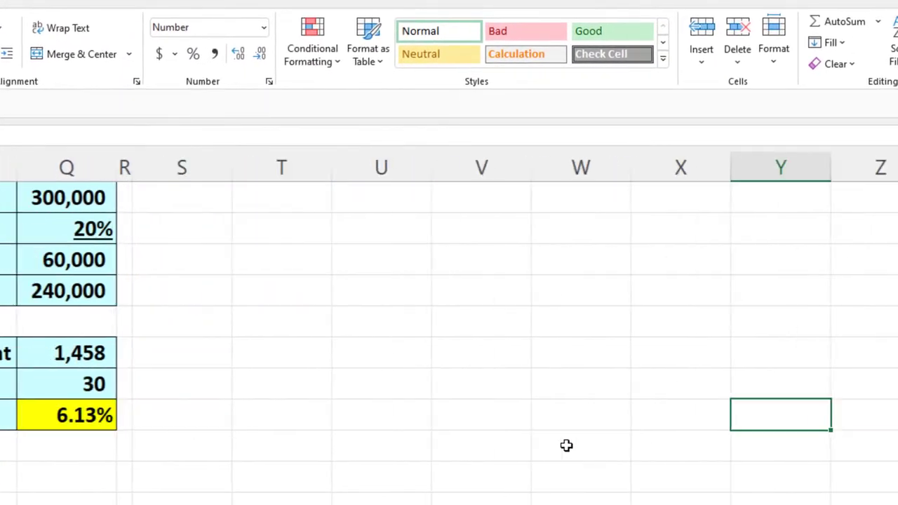
pyautogui.press('Up')
pyautogui.press('Up')
pyautogui.press('Up')
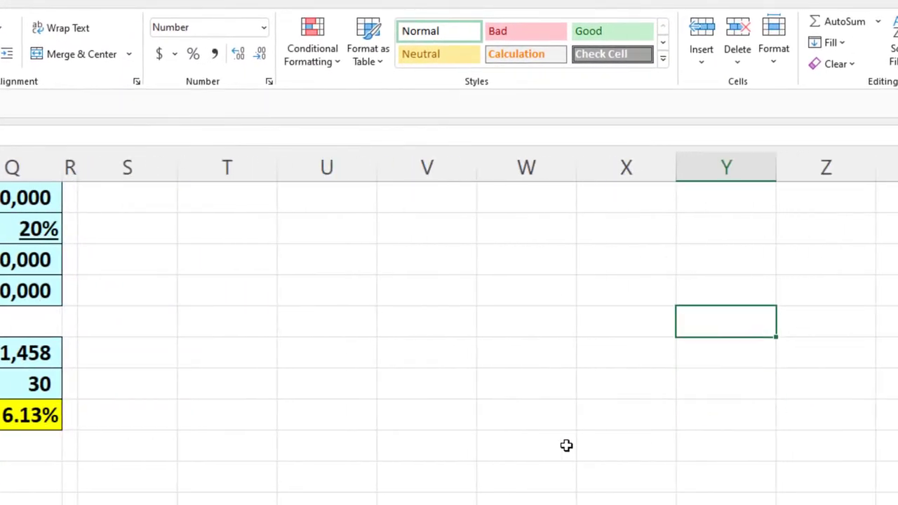
pyautogui.press('Up')
pyautogui.press('Up')
pyautogui.press('Up')
pyautogui.press('Up')
pyautogui.press('Left')
pyautogui.press('Left')
pyautogui.press('Left')
pyautogui.press('Left')
pyautogui.press('Left')
pyautogui.press('Left')
pyautogui.press('Down')
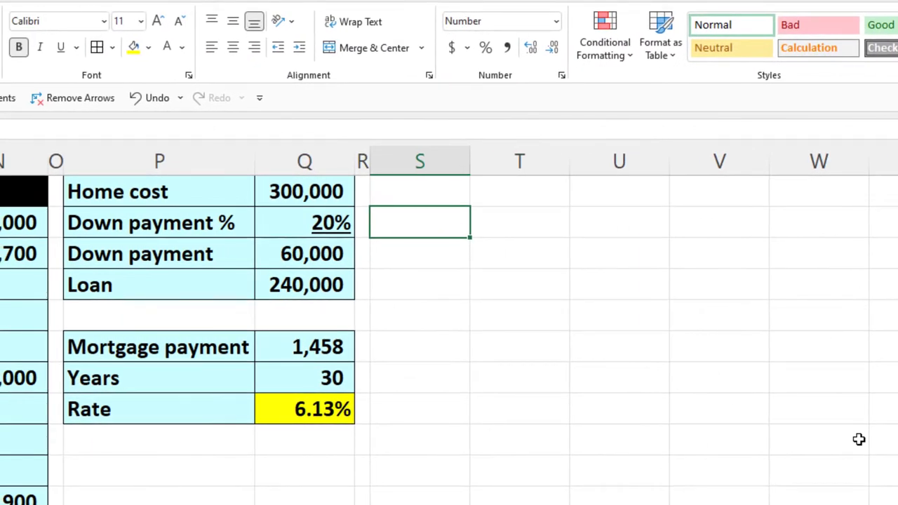
pyautogui.write('Year')
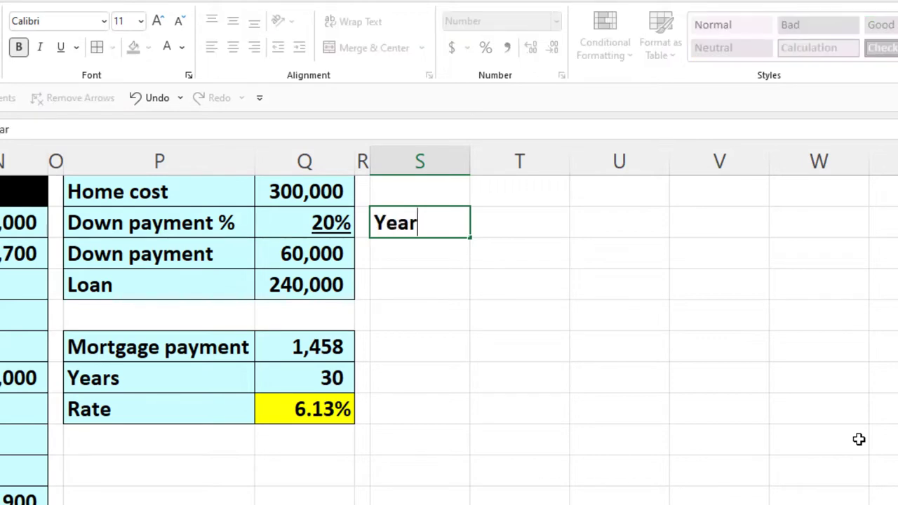
pyautogui.press('Tab')
pyautogui.write('Month')
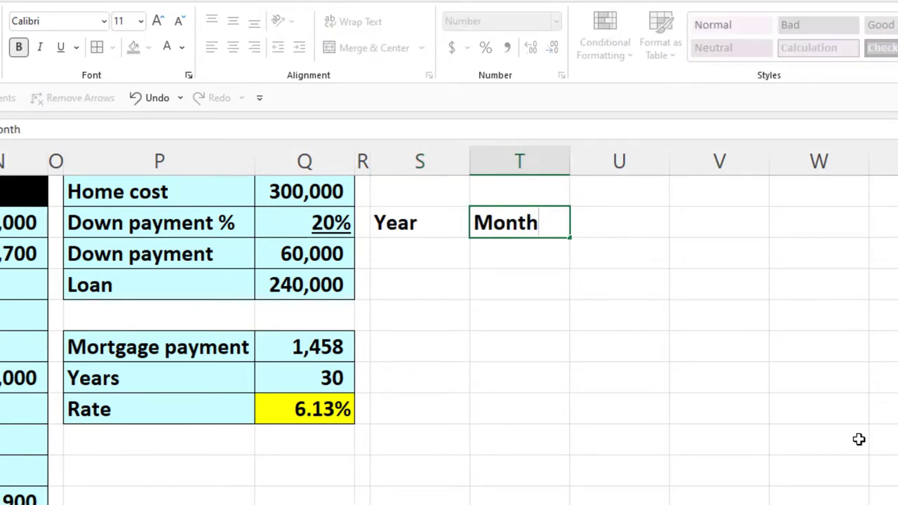
pyautogui.press('Tab')
pyautogui.write('Payment')
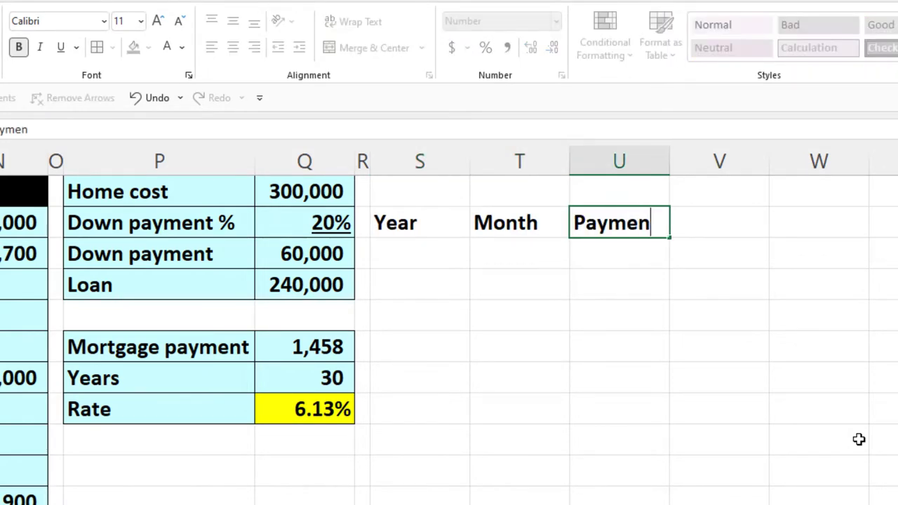
pyautogui.press('Tab')
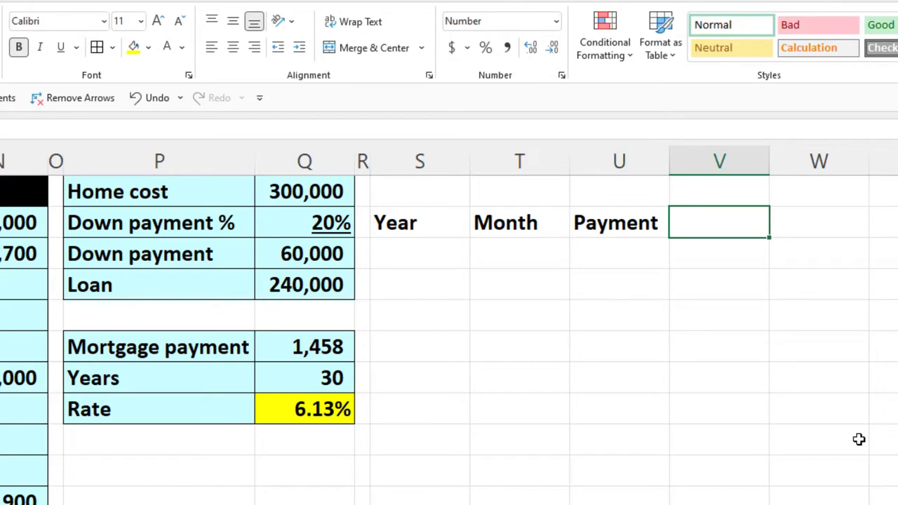
pyautogui.write('Interest')
pyautogui.press('Tab')
# - Enter the two-row headers Loan Decrease in W1:W2 and Loan Balance in X1:X2
pyautogui.press('Up')
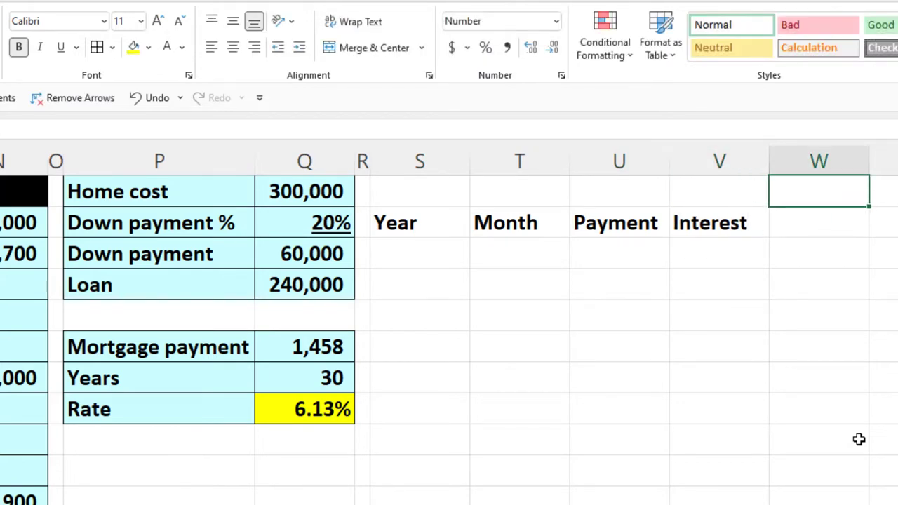
pyautogui.write('K')
pyautogui.press('BackSpace')
pyautogui.write('Loan')
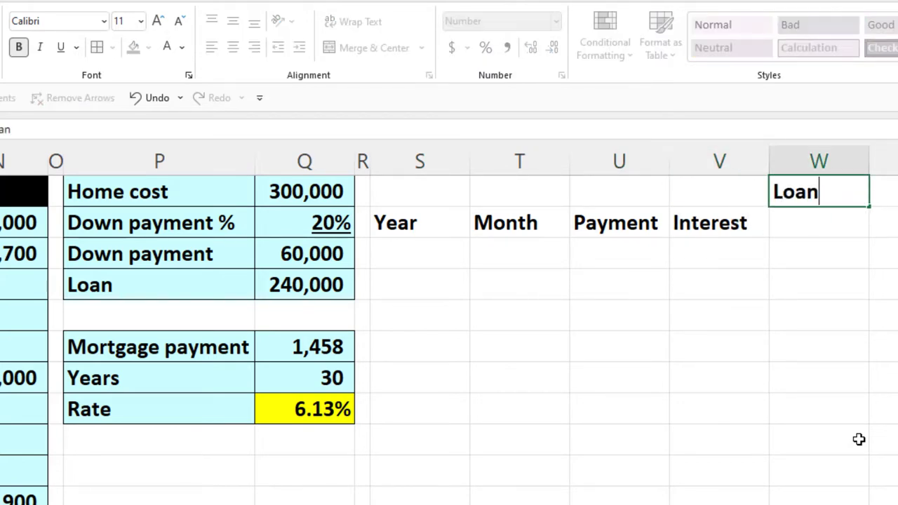
pyautogui.press('Return')
pyautogui.write('Decrease')
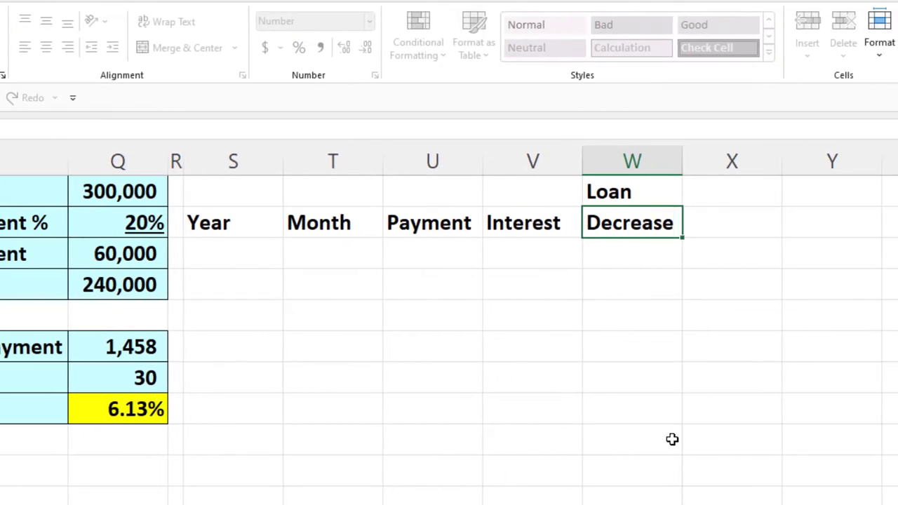
pyautogui.press('Tab')
pyautogui.press('Up')
pyautogui.write('Loan')
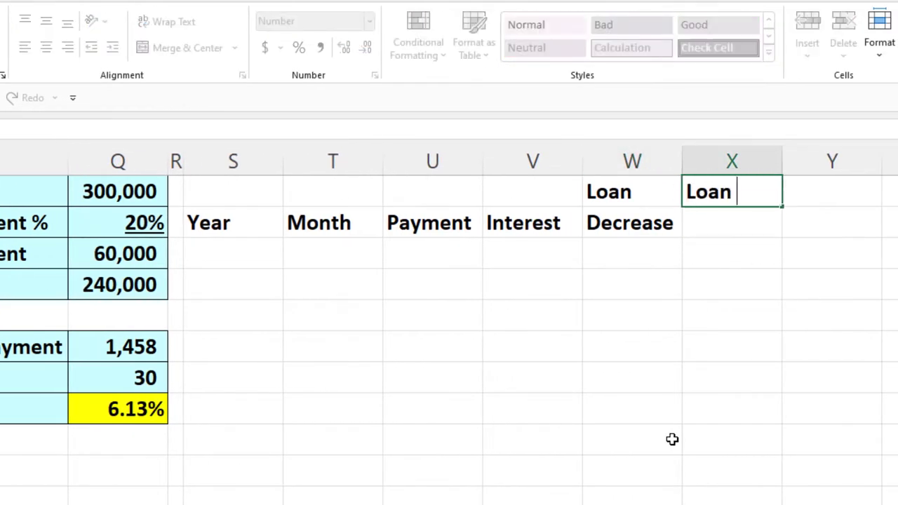
pyautogui.press('Return')
pyautogui.write('Balance')
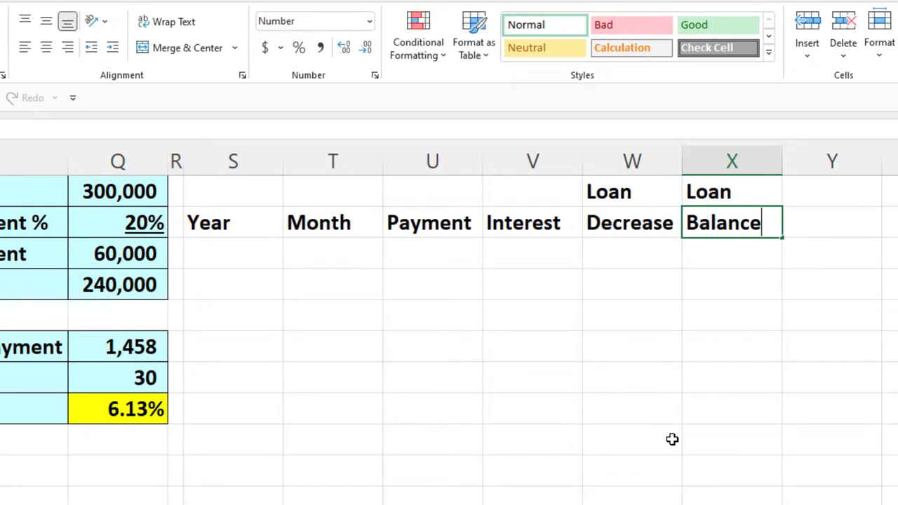
pyautogui.press('Return')
# - Format the header block S1:X2 with black fill and centered white text, and narrow columns S and T
pyautogui.moveTo(234, 194); pyautogui.dragTo(712, 220)
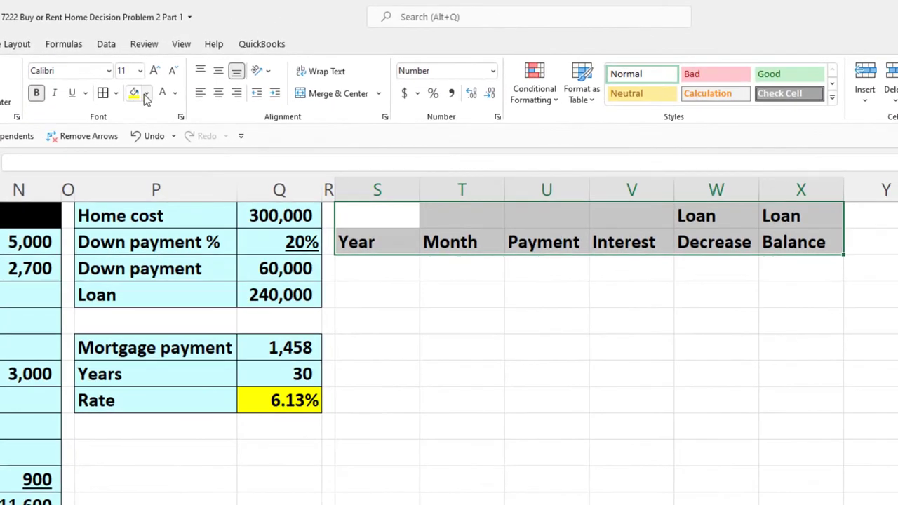
pyautogui.click(209, 103)
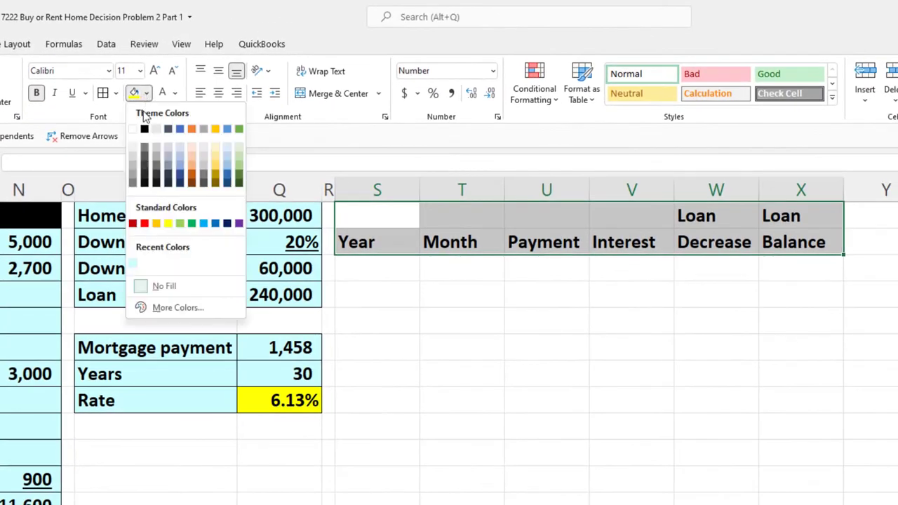
pyautogui.click(210, 141)
pyautogui.click(160, 95)
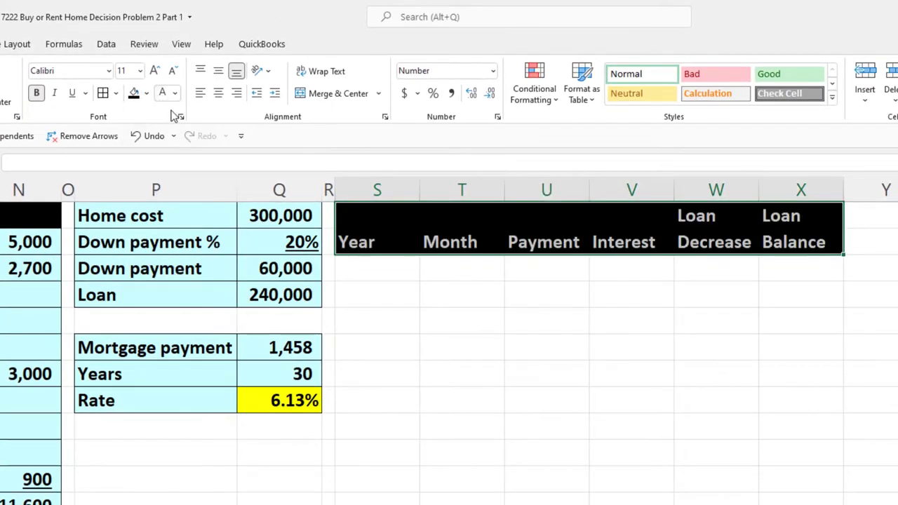
pyautogui.click(218, 94)
pyautogui.moveTo(385, 190)
pyautogui.mouseDown()
pyautogui.moveTo(439, 187)
pyautogui.moveTo(399, 188)
pyautogui.mouseUp()
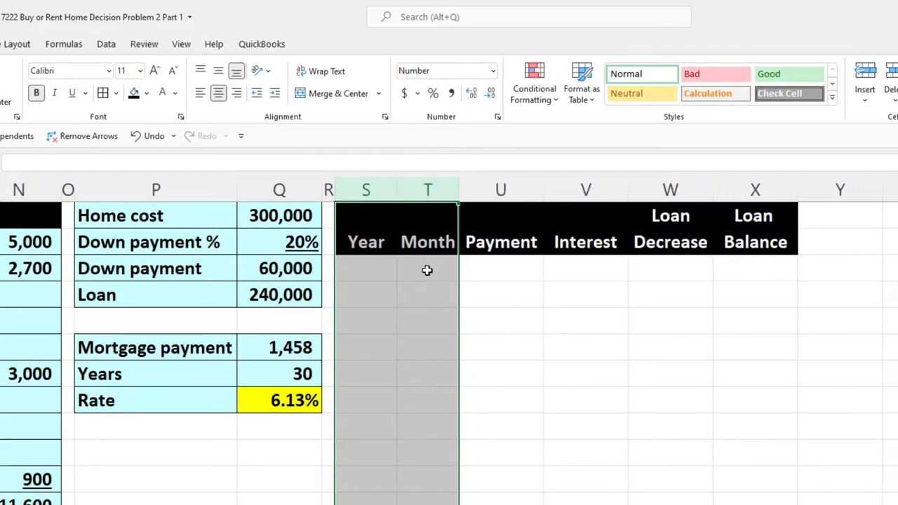
# - Start the Month column with 0 in T3 and 1 in T4
pyautogui.click(449, 268)
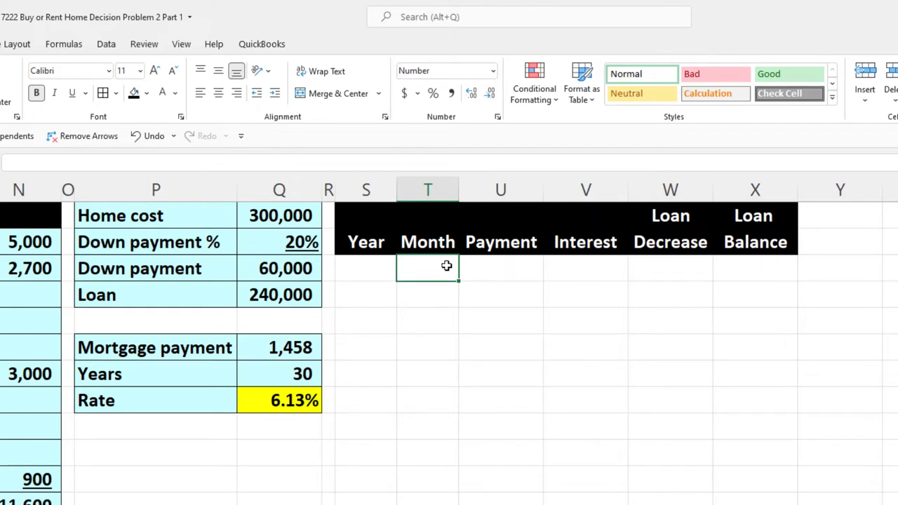
pyautogui.write('0')
pyautogui.press('Return')
pyautogui.write('1')
pyautogui.press('Return')
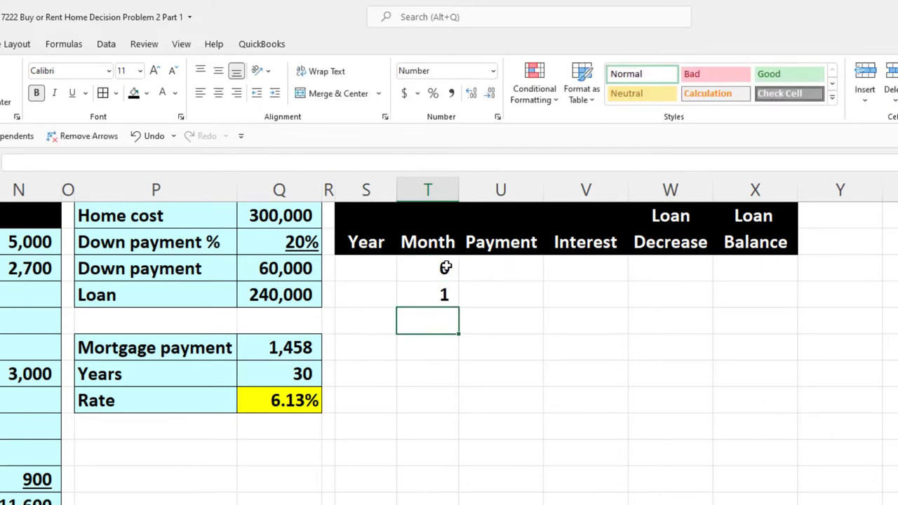
# - Extend the Month series from 2 in T5 through 360 in T363 and center the month numbers
pyautogui.write('2')
pyautogui.press('Return')
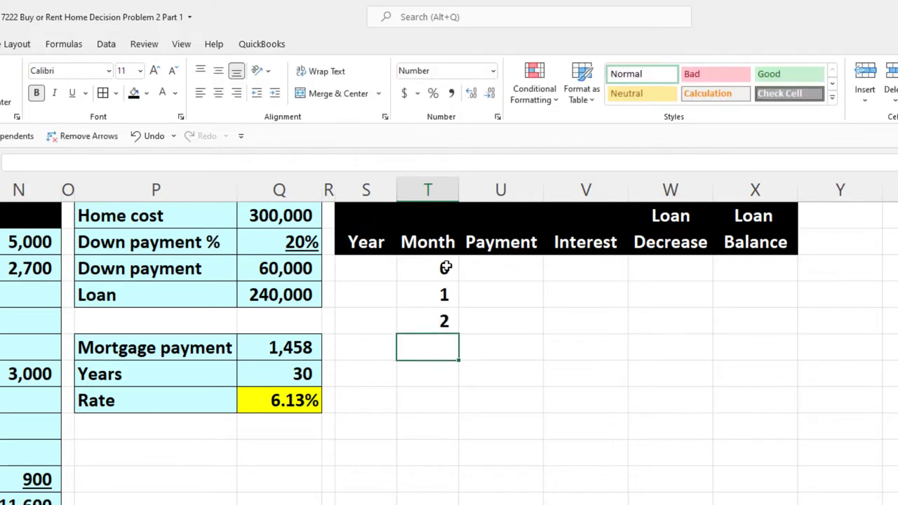
pyautogui.moveTo(411, 271); pyautogui.dragTo(416, 312)
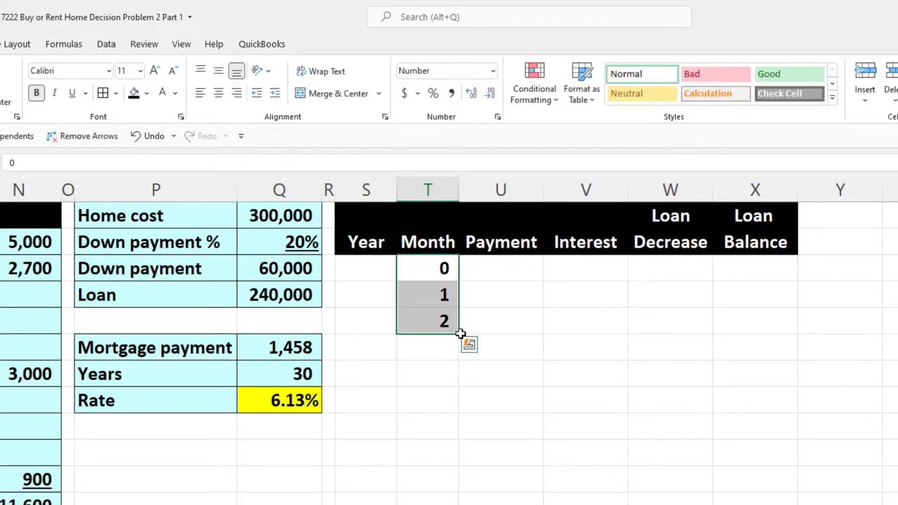
pyautogui.moveTo(461, 334); pyautogui.dragTo(390, 280)
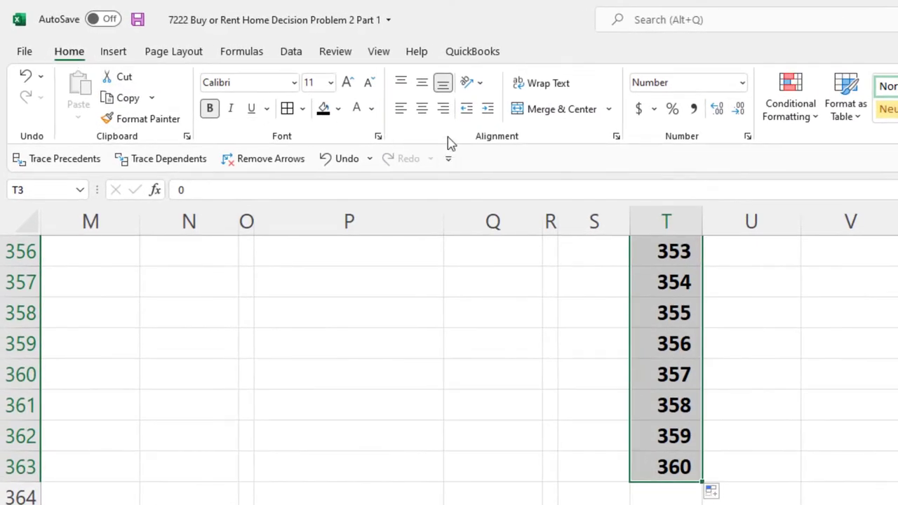
pyautogui.click(422, 109)
pyautogui.hotkey('ctrl', 'BackSpace')
pyautogui.scroll(1, 662, 313)
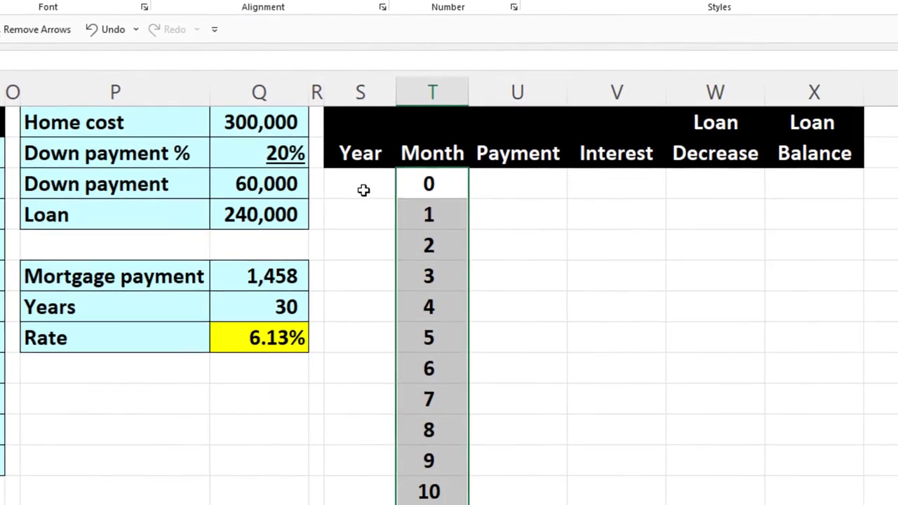
# - Enter 0 as the starting year in S3
pyautogui.click(363, 190)
pyautogui.write('0')
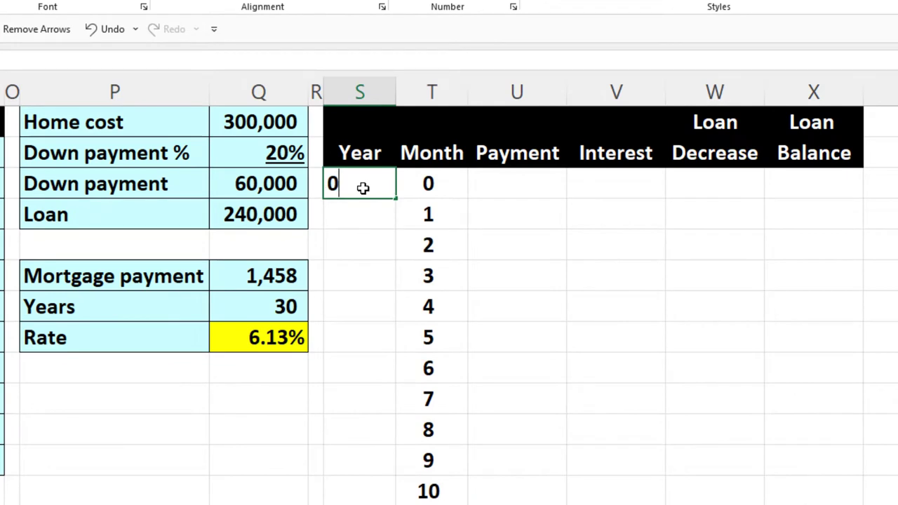
pyautogui.press('Return')
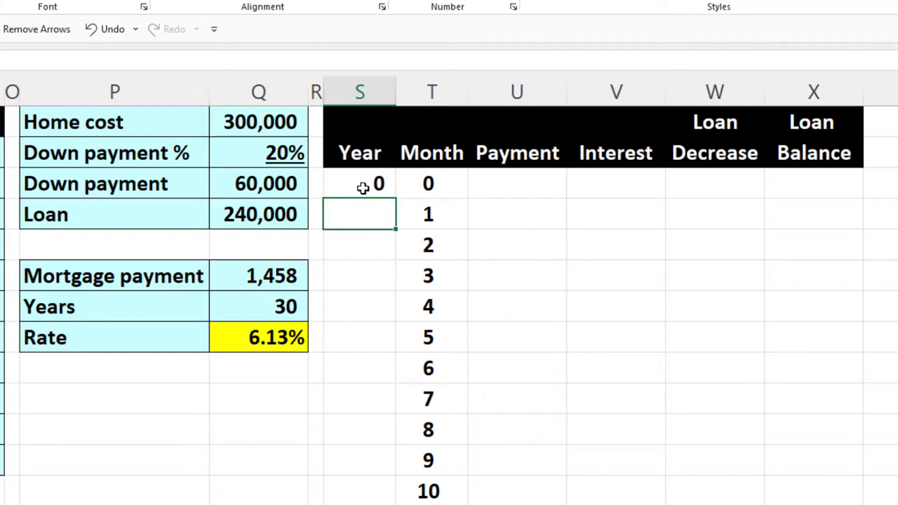
# - Try calculating the first year in S4 with the formula =ROUNDUP(T4,0.1)
pyautogui.write('=roun')
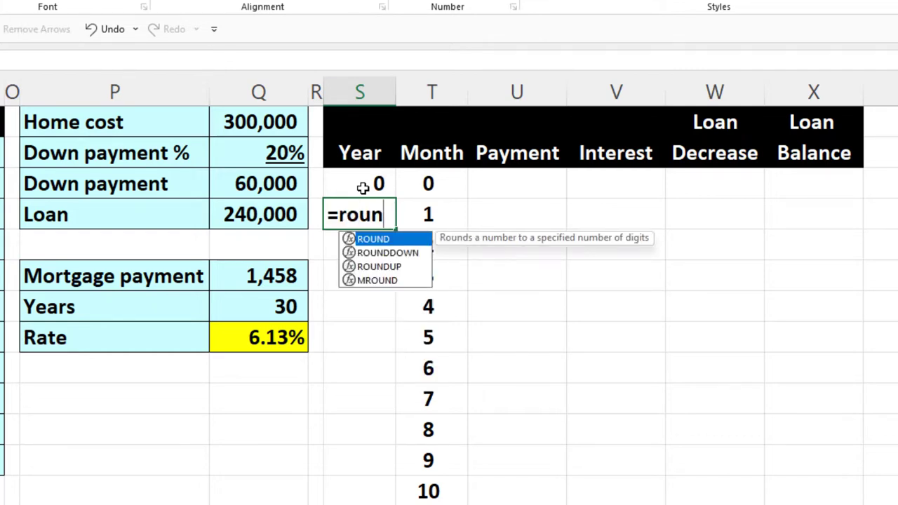
pyautogui.write('dup')
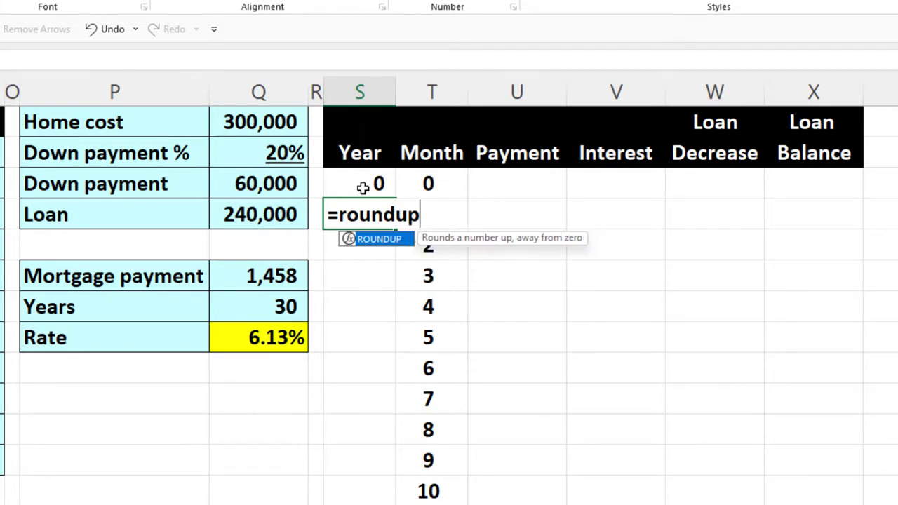
pyautogui.write('(')
pyautogui.press('Right')
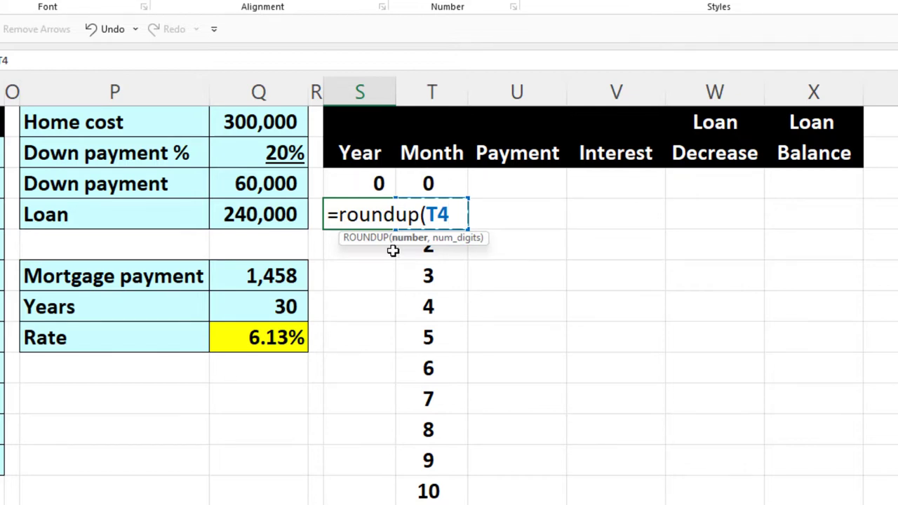
pyautogui.write(',')
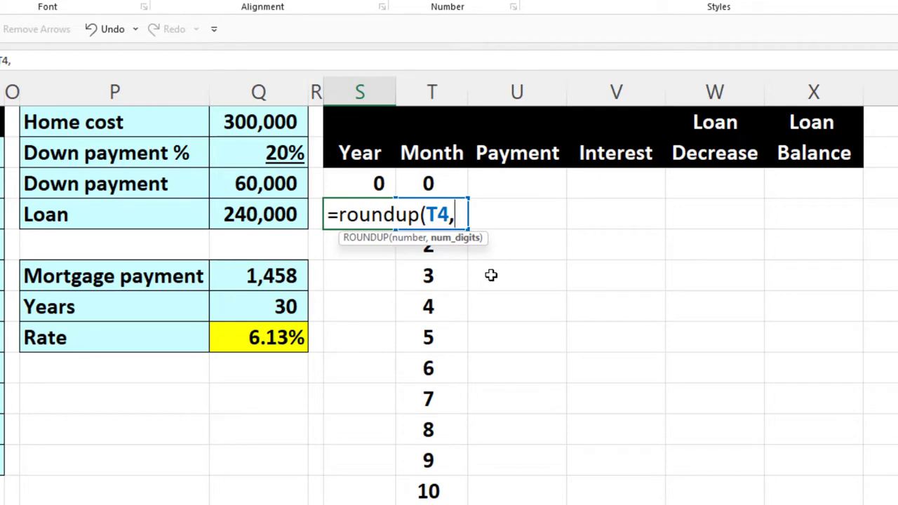
pyautogui.write('.1')
pyautogui.write(')')
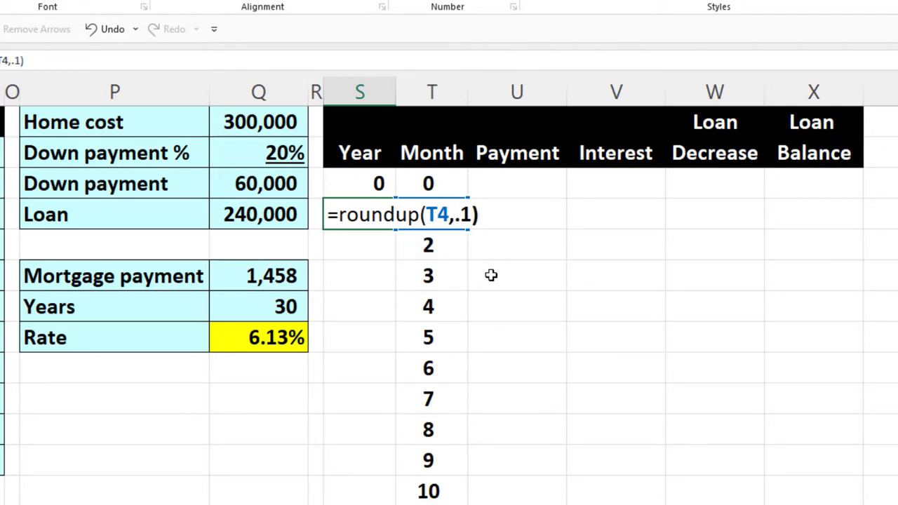
pyautogui.press('Return')
# - Fill the S4 formula down the Year column to month 360 and check the years against the months
pyautogui.click(375, 212)
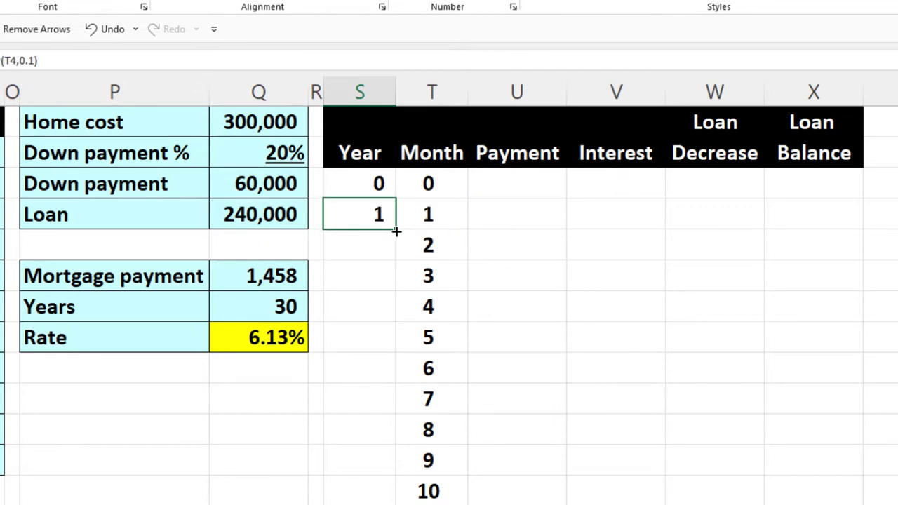
pyautogui.doubleClick(396, 232)
pyautogui.scroll(-16, 505, 407)
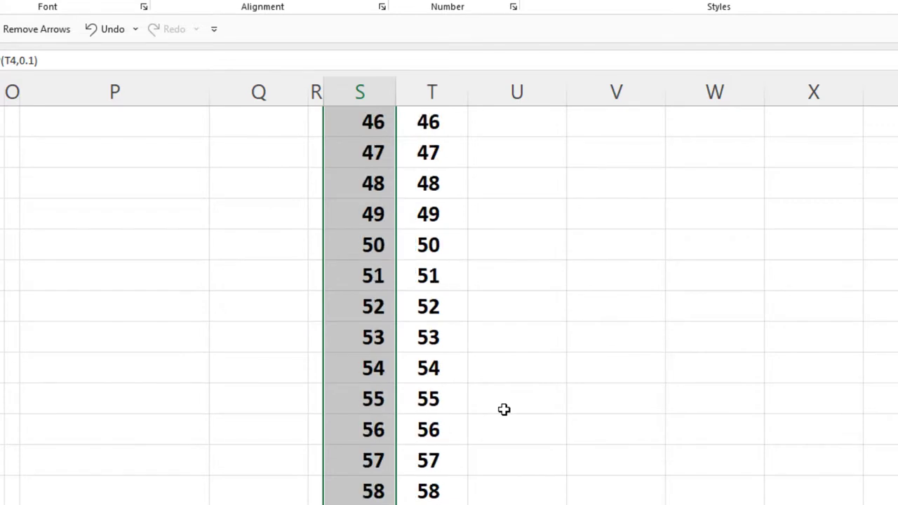
pyautogui.scroll(-20, 504, 410)
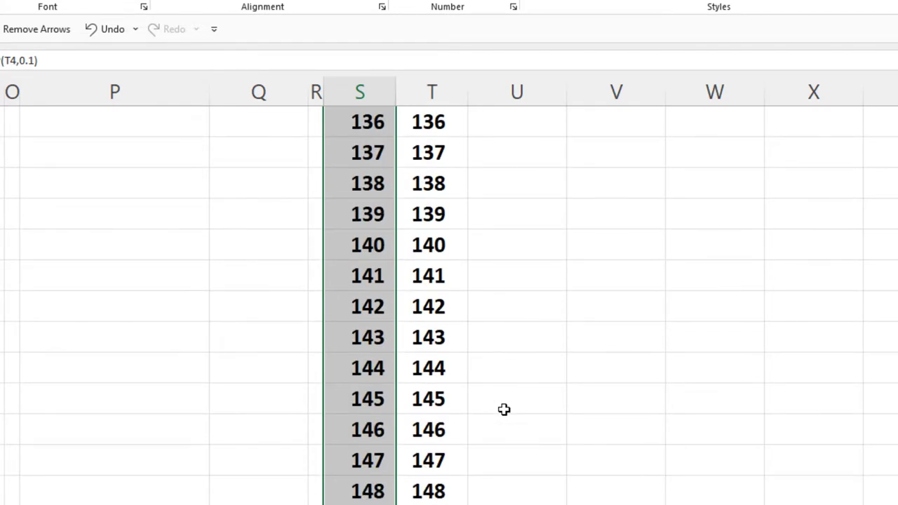
pyautogui.scroll(-20, 503, 410)
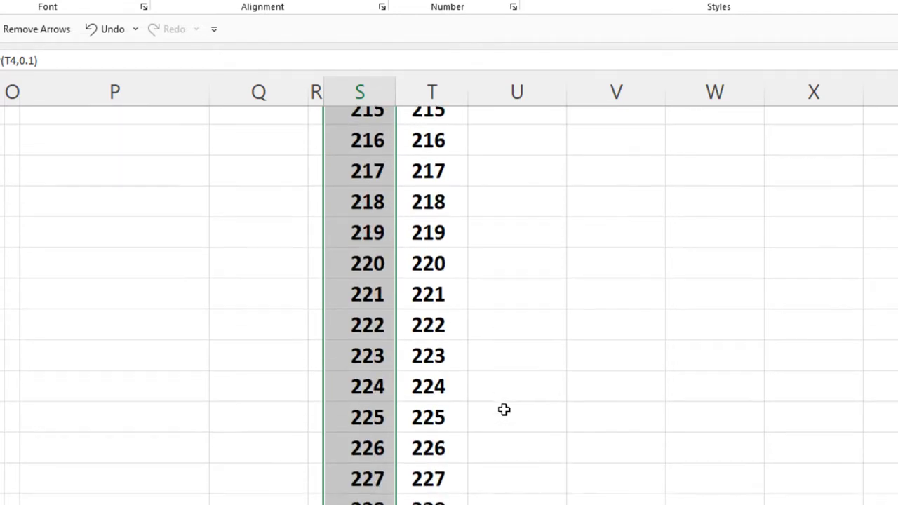
pyautogui.scroll(-20, 503, 410)
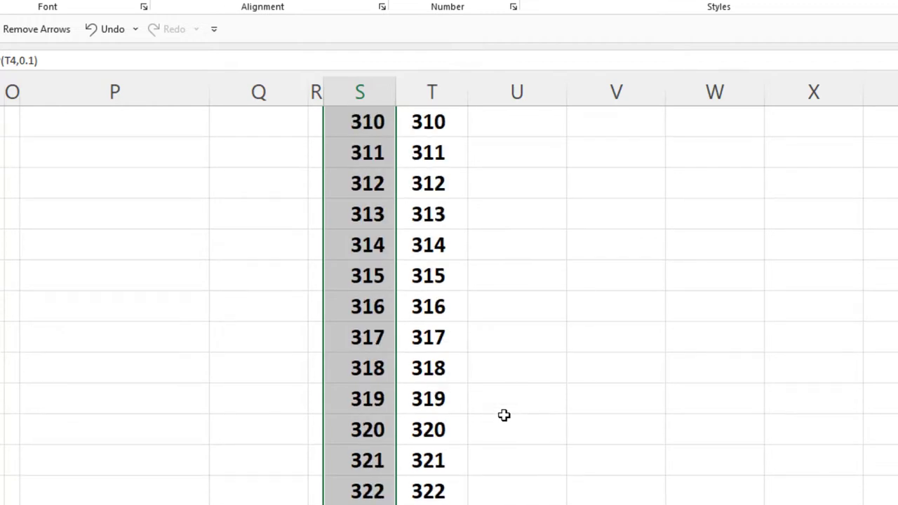
pyautogui.scroll(-15, 504, 415)
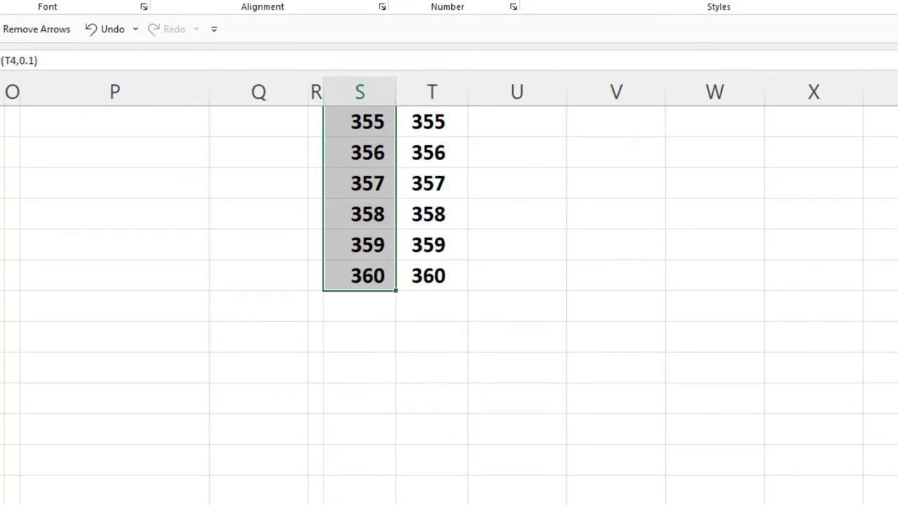
pyautogui.hotkey('ctrl', 'BackSpace')
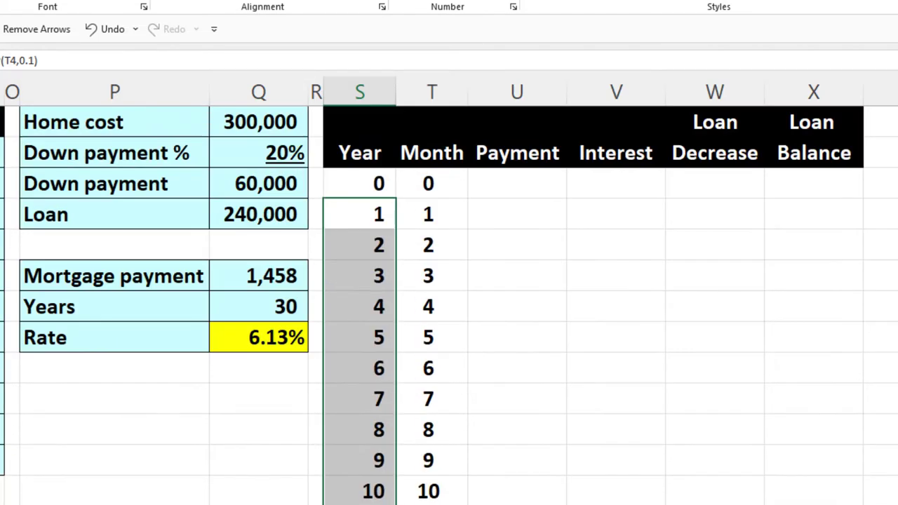
# - Replace the Year formula in S4 with =ROUNDUP(T4/12,0.1) to convert months into years
pyautogui.click(364, 215)
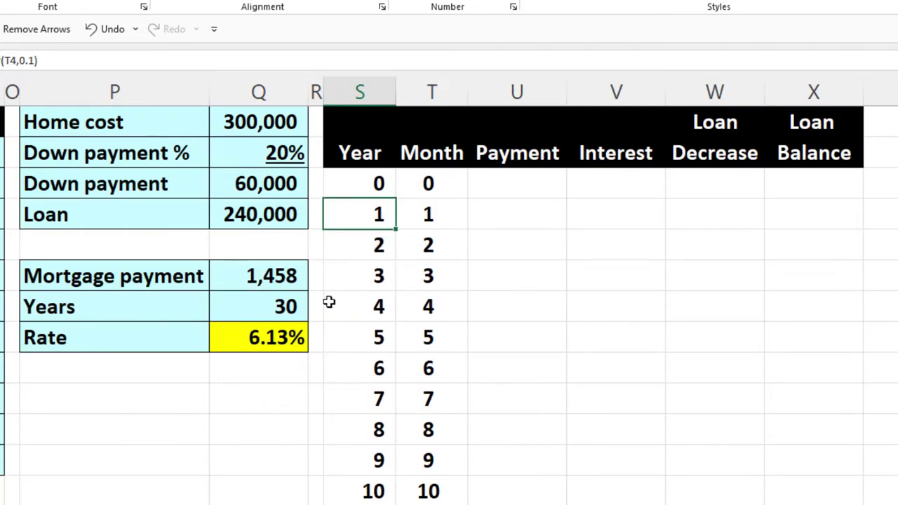
pyautogui.write('=r')
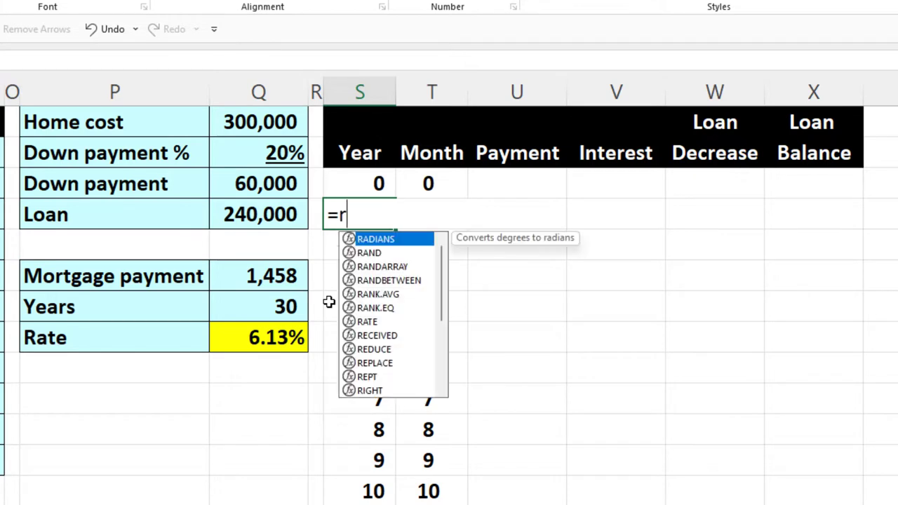
pyautogui.write('oundup(')
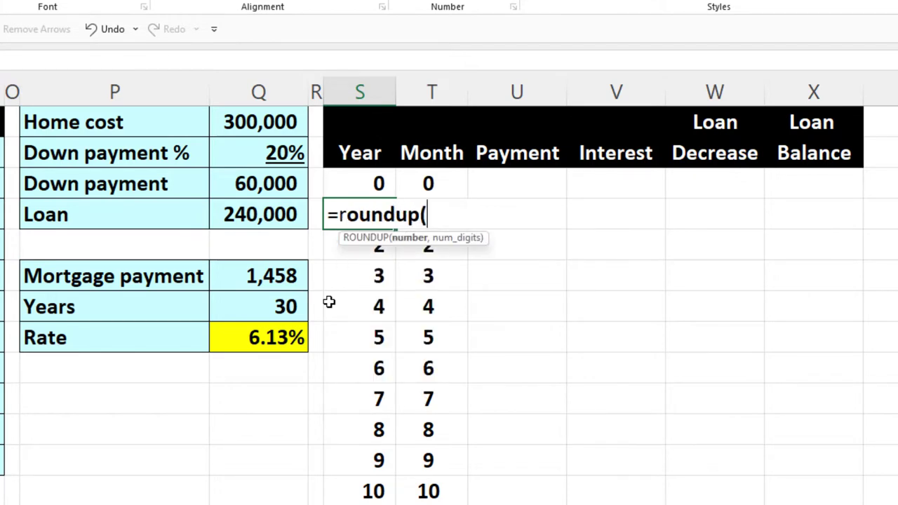
pyautogui.press('Right')
pyautogui.write('/')
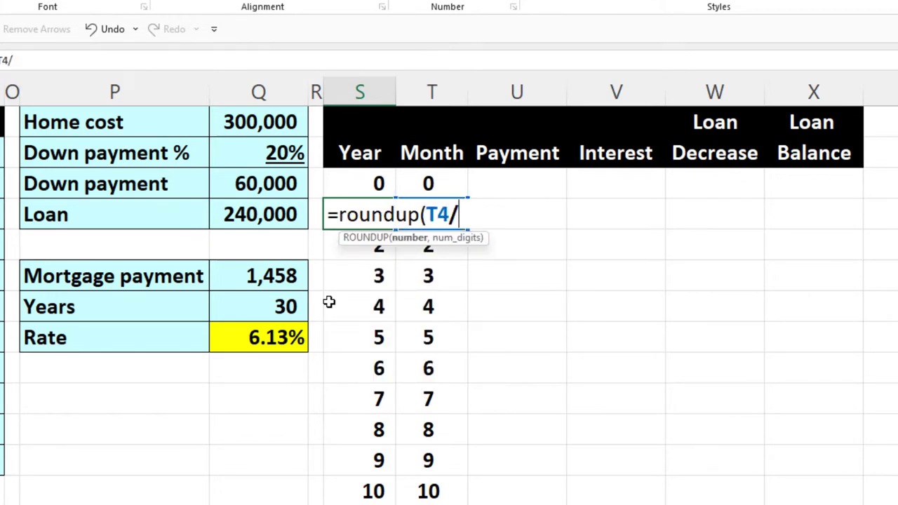
pyautogui.write('12,')
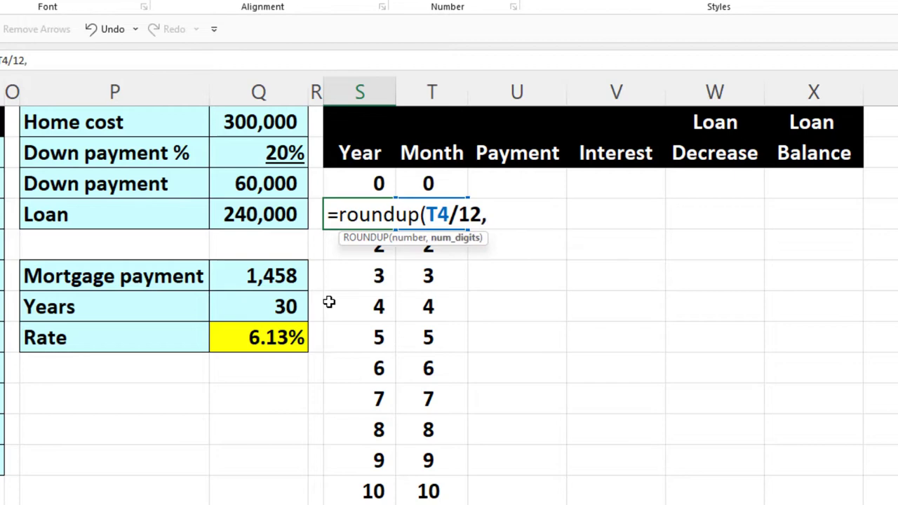
pyautogui.write('0.1')
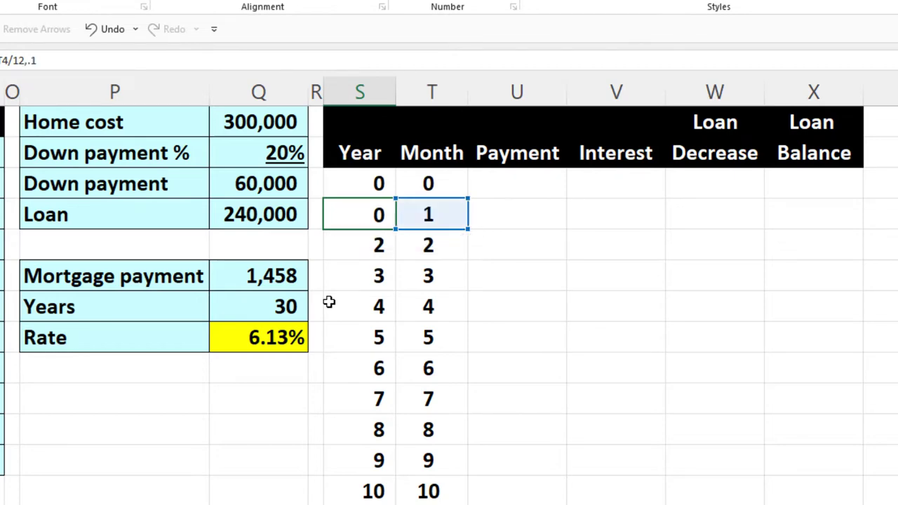
pyautogui.press('Return')
# - Fill the revised Year formula from S4 down to month 360 and center the Year values, including S3
pyautogui.click(379, 221)
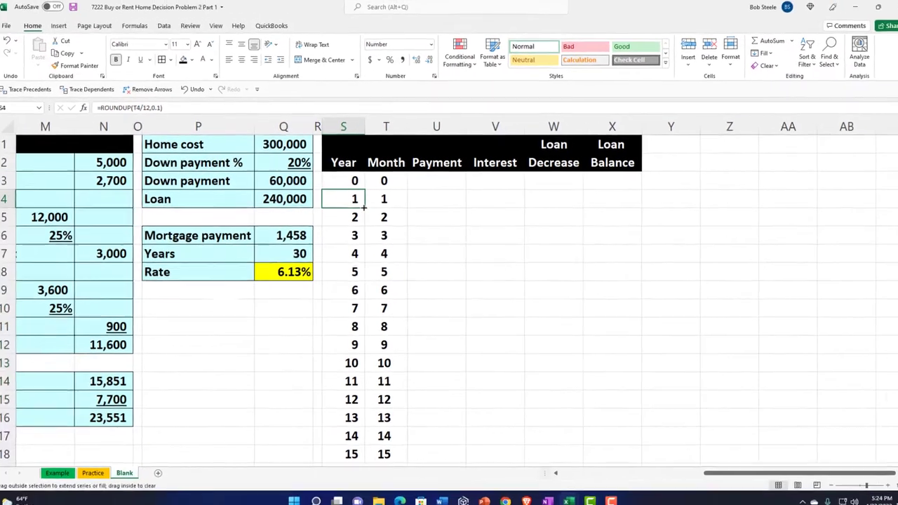
pyautogui.doubleClick(394, 229)
pyautogui.scroll(-6, 458, 374)
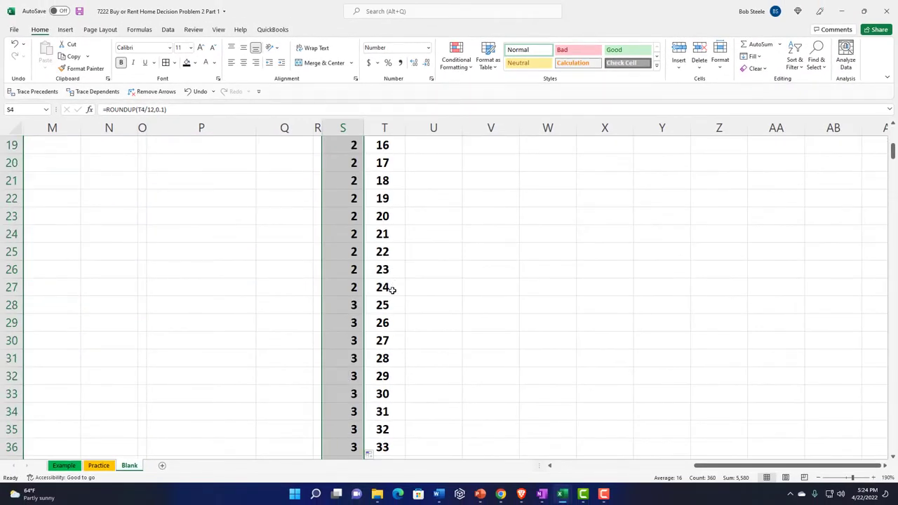
pyautogui.scroll(-20, 393, 289)
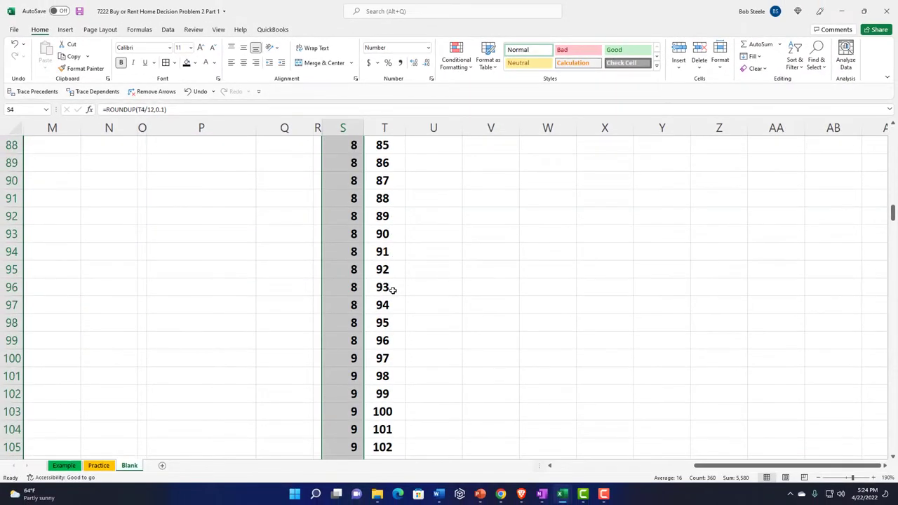
pyautogui.scroll(-20, 393, 290)
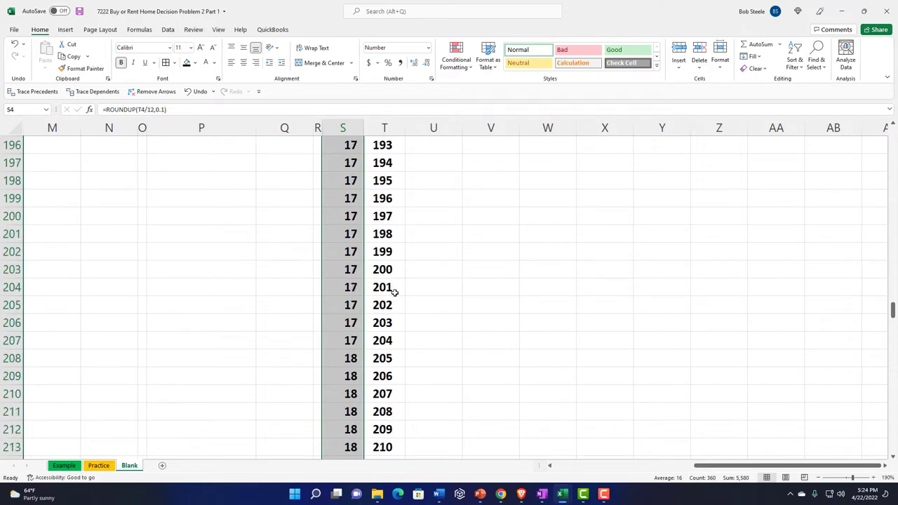
pyautogui.scroll(-20, 394, 292)
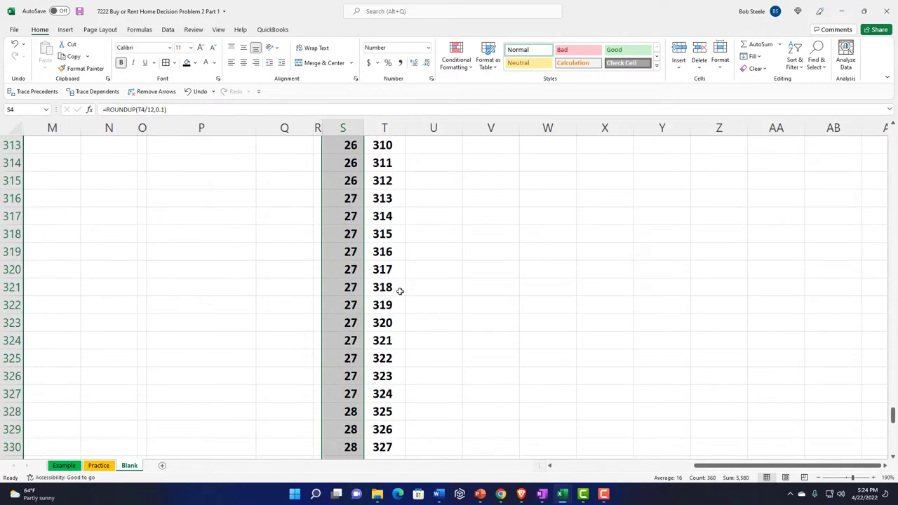
pyautogui.scroll(-14, 399, 291)
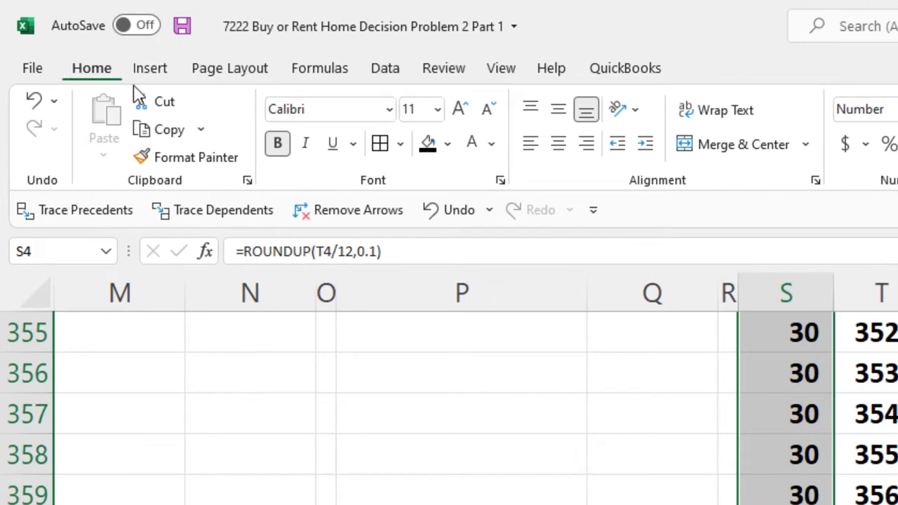
pyautogui.hotkey('ctrl', 'BackSpace')
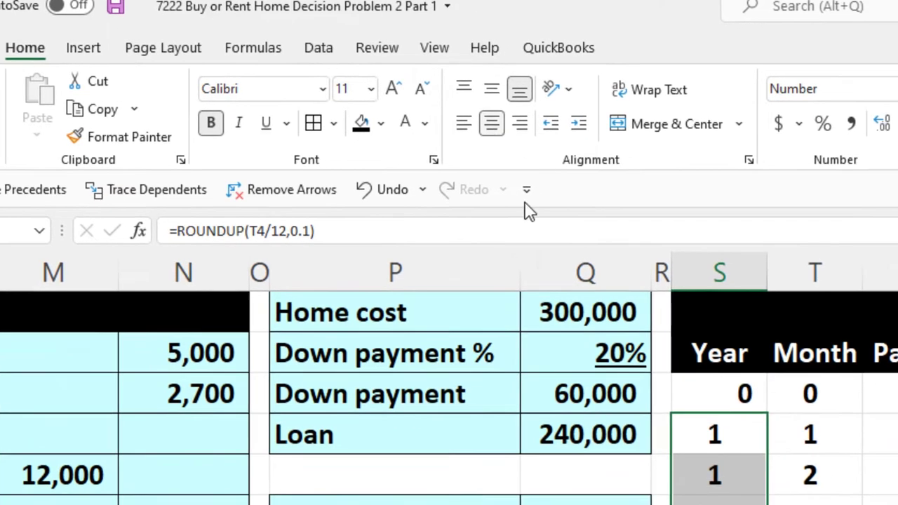
pyautogui.click(799, 358)
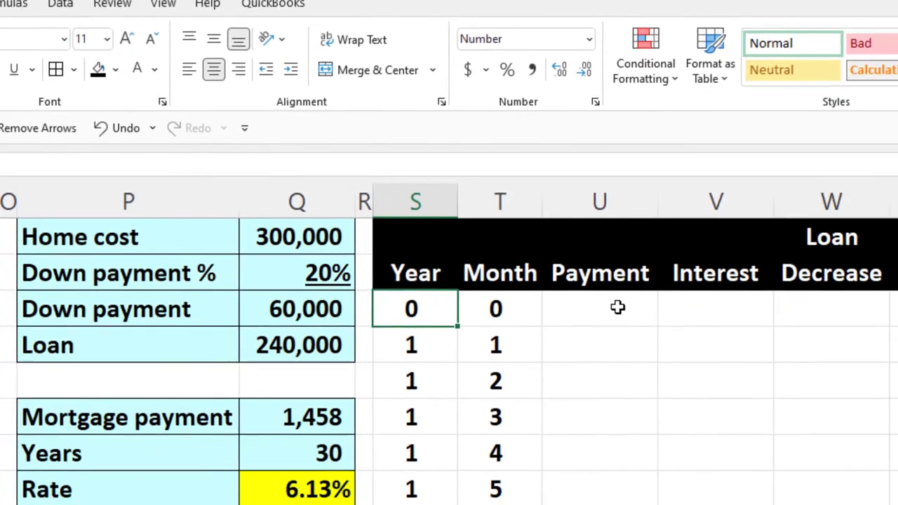
# - Enter 0 for Payment, Interest and Loan Decrease in the month 0 row, U3:W3
pyautogui.click(702, 366)
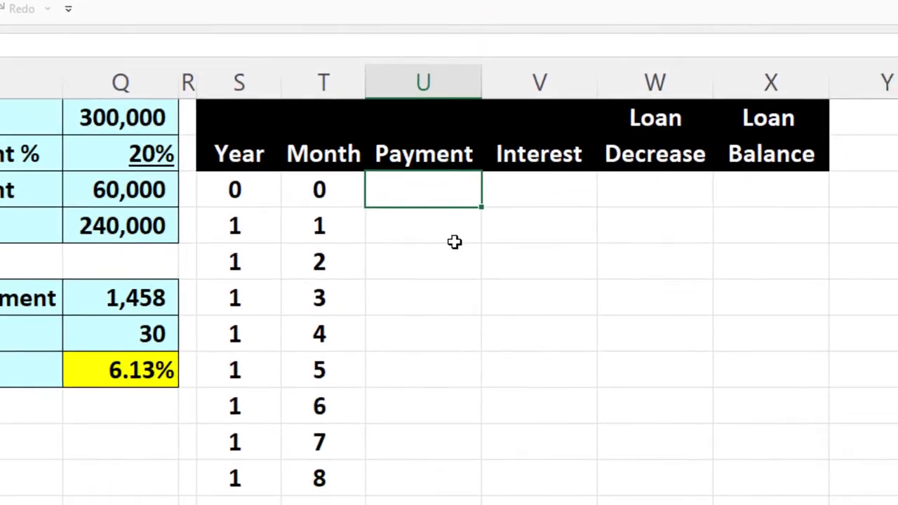
pyautogui.write('0')
pyautogui.press('Tab')
pyautogui.write('0')
pyautogui.press('Tab')
pyautogui.write('0')
pyautogui.press('Tab')
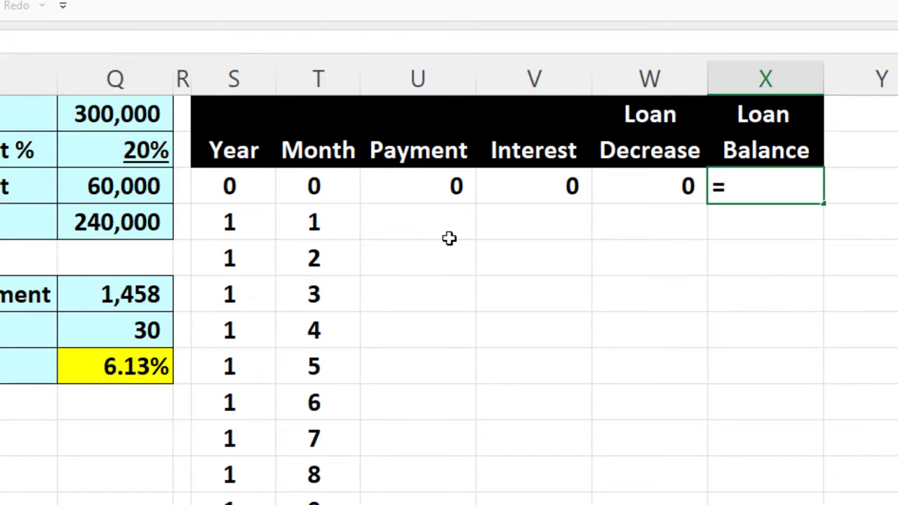
# - Enter the month 0 Loan Balance in X3 as a reference to the loan amount, =Q4
pyautogui.write('=')
pyautogui.press('Left')
pyautogui.press('Left')
pyautogui.press('Left')
pyautogui.press('Left')
pyautogui.press('Left')
pyautogui.press('Left')
pyautogui.press('Left')
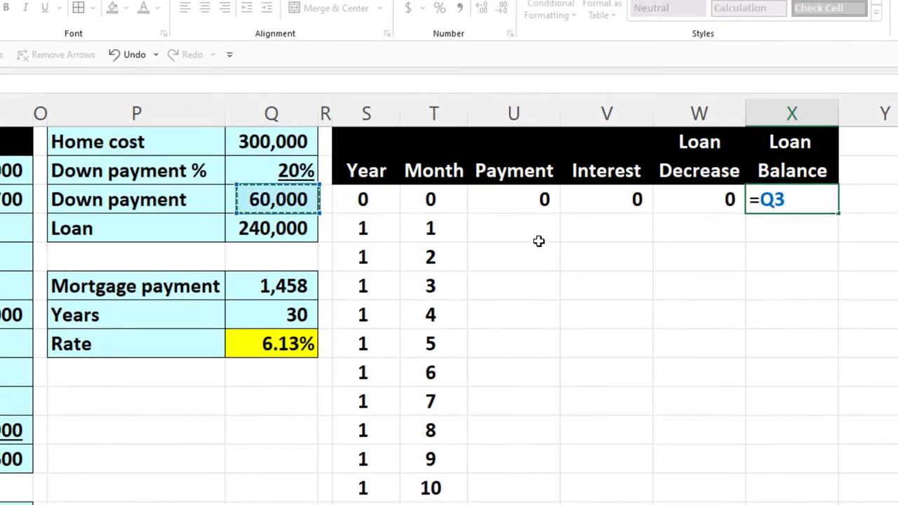
pyautogui.press('Down')
pyautogui.press('Return')
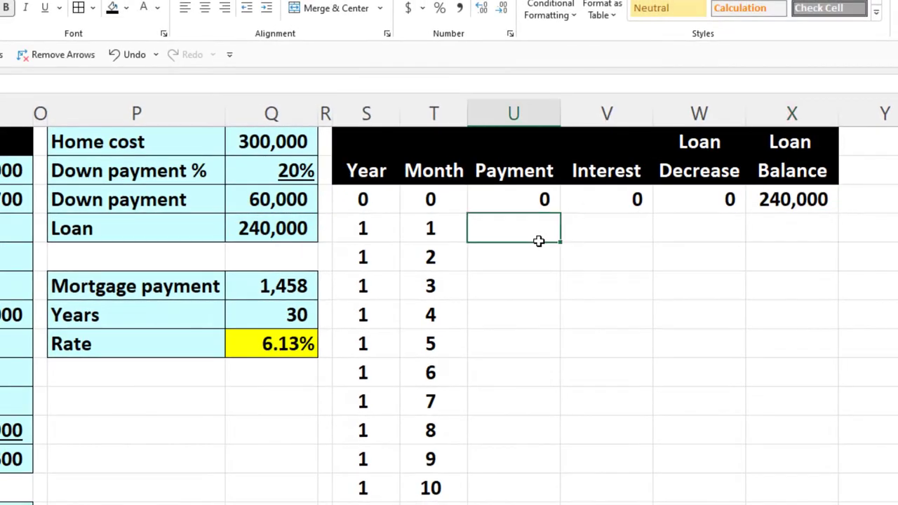
# - Enter the month 1 Payment in U4 as an absolute reference to the mortgage payment, =$Q$6
pyautogui.write('=')
pyautogui.press('Left')
pyautogui.press('Left')
pyautogui.press('Left')
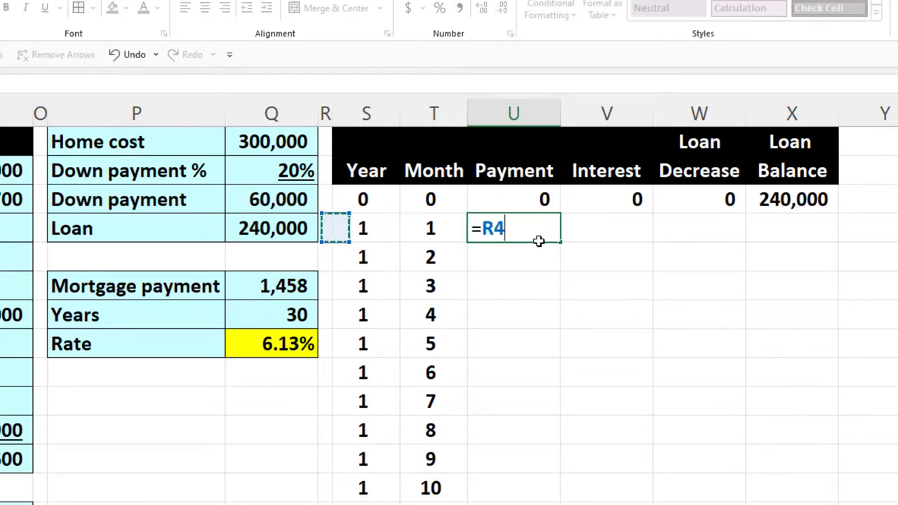
pyautogui.press('Down')
pyautogui.press('Down')
pyautogui.press('Left')
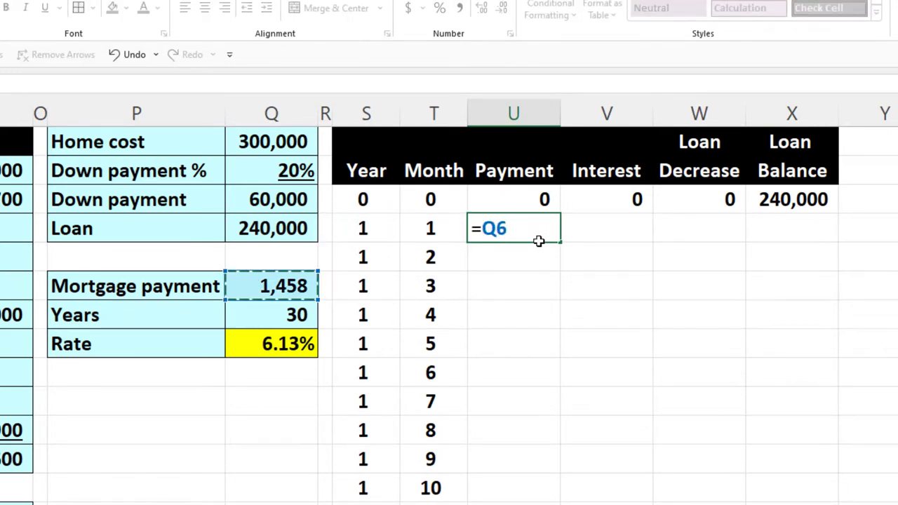
pyautogui.press('F4')
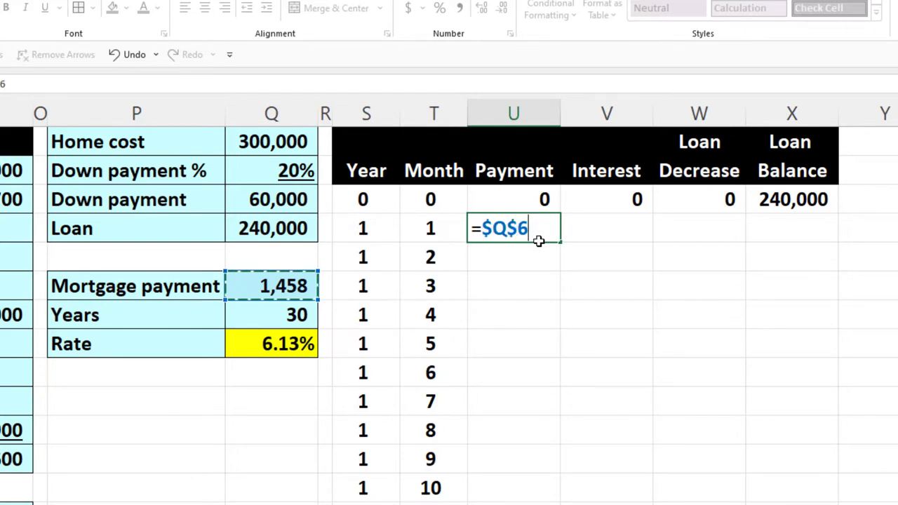
pyautogui.press('Tab')
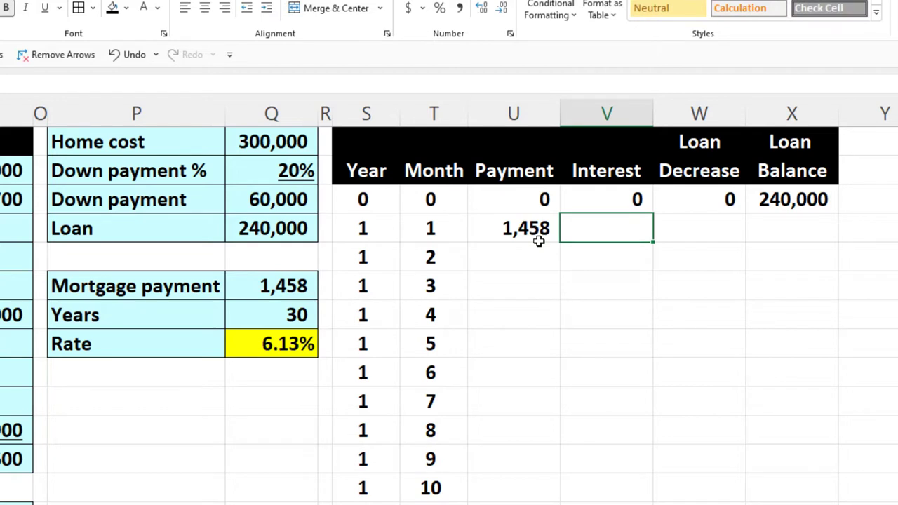
# - Enter =X3*$Q$8/12 in V4 to calculate the month 1 Interest from the prior balance and the annual rate
pyautogui.write('=')
pyautogui.press('Right')
pyautogui.press('Right')
pyautogui.press('Up')
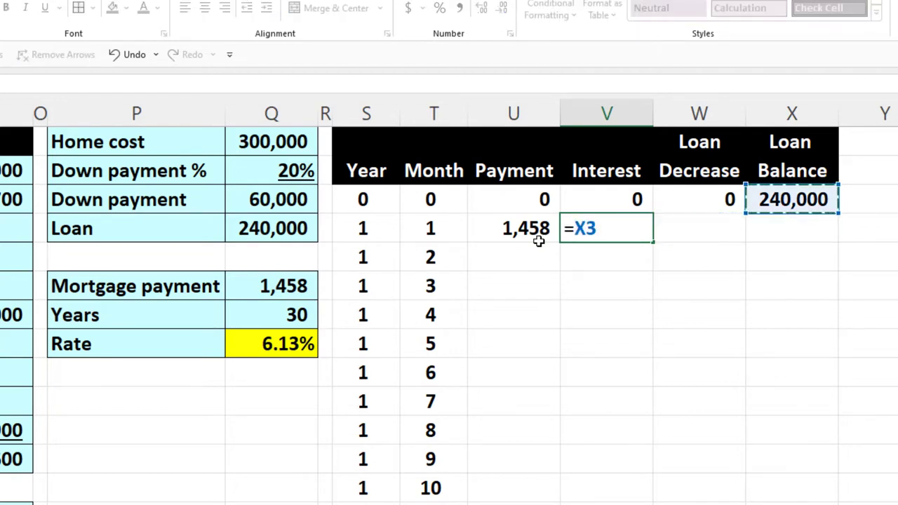
pyautogui.write('*')
pyautogui.press('Left')
pyautogui.press('Left')
pyautogui.press('Left')
pyautogui.press('Left')
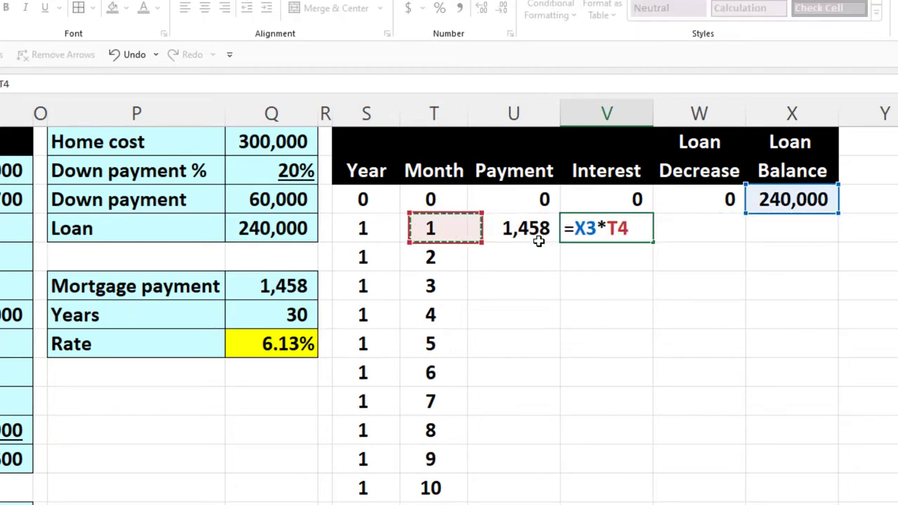
pyautogui.press('Down')
pyautogui.press('Down')
pyautogui.press('Down')
pyautogui.press('Down')
pyautogui.press('Left')
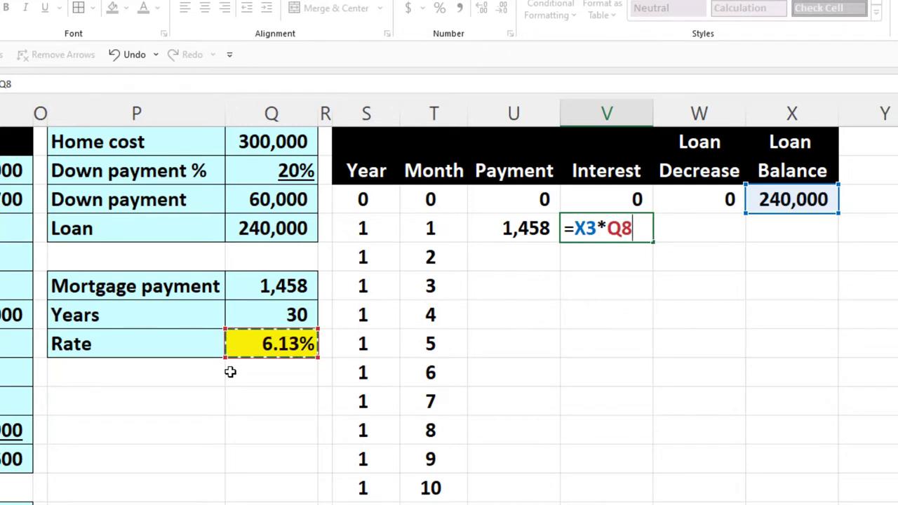
pyautogui.press('F4')
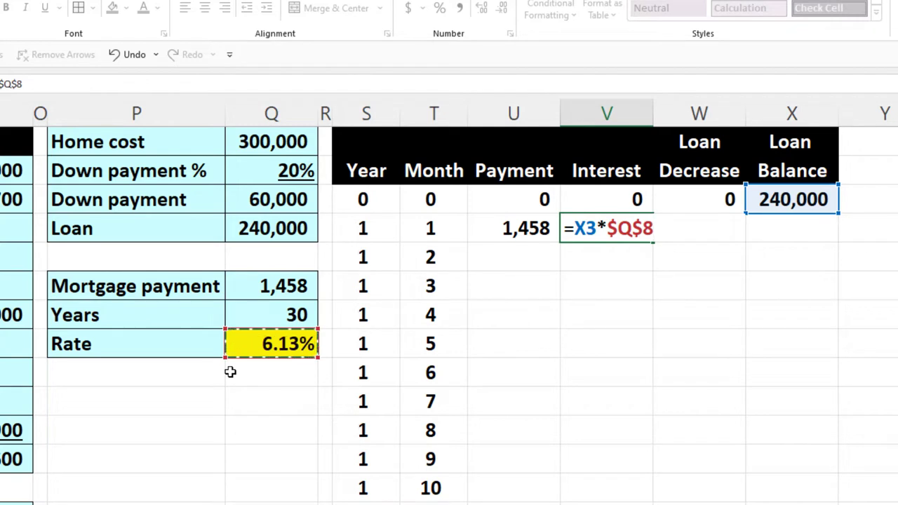
pyautogui.write('/')
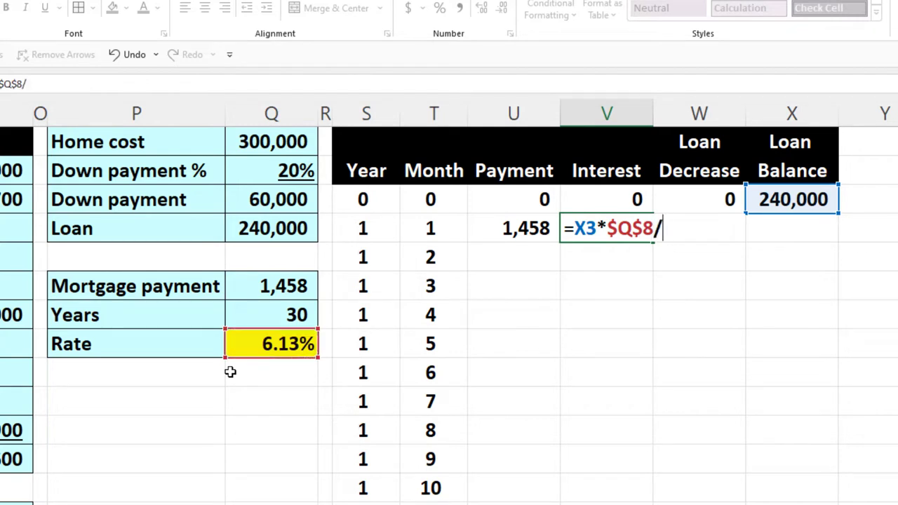
pyautogui.write('12')
pyautogui.press('Tab')
# - Enter =U4-V4 in W4 to calculate the month 1 Loan Decrease as payment minus interest
pyautogui.write('=')
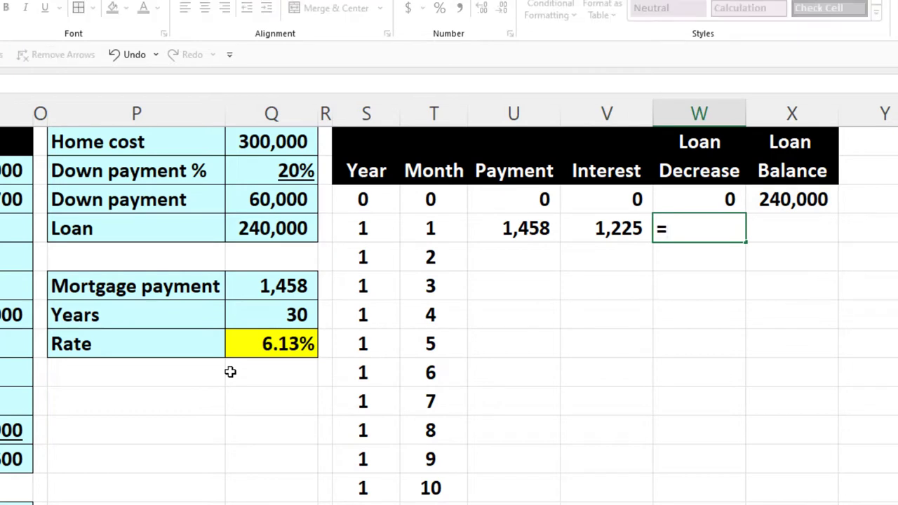
pyautogui.press('Left')
pyautogui.press('Left')
pyautogui.write('-')
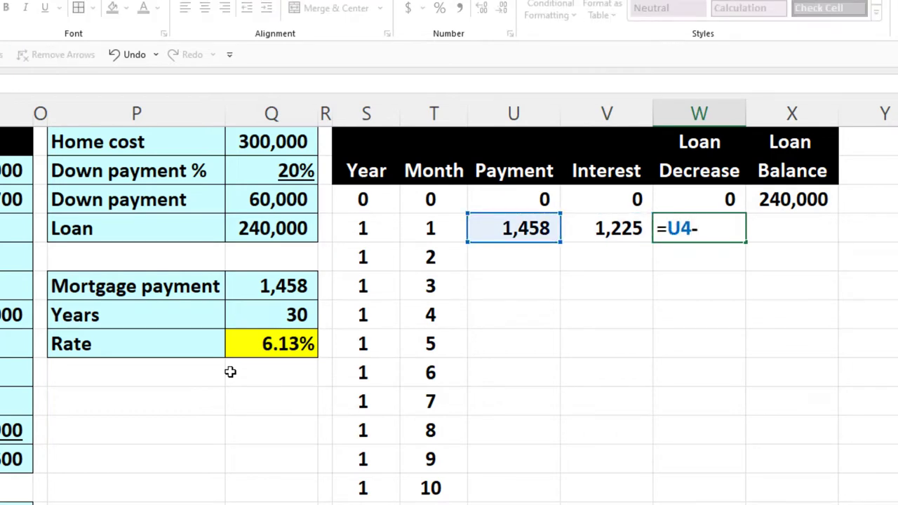
pyautogui.press('Left')
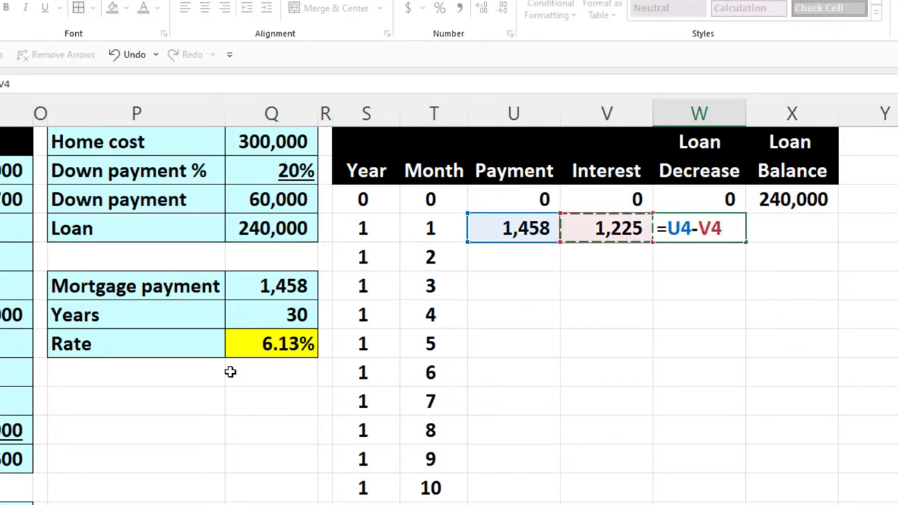
pyautogui.press('Tab')
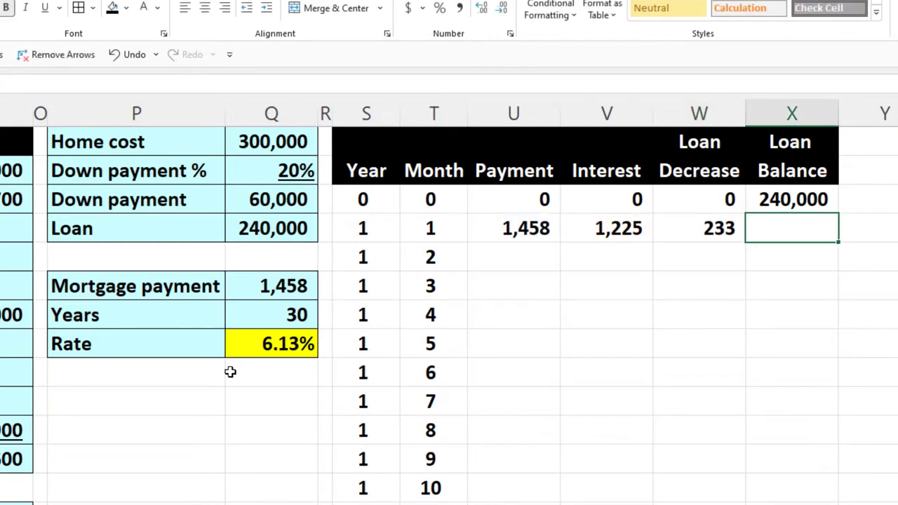
# - Enter =X3-W4 in X4 to calculate the month 1 Loan Balance from the prior balance and the loan decrease
pyautogui.write('=')
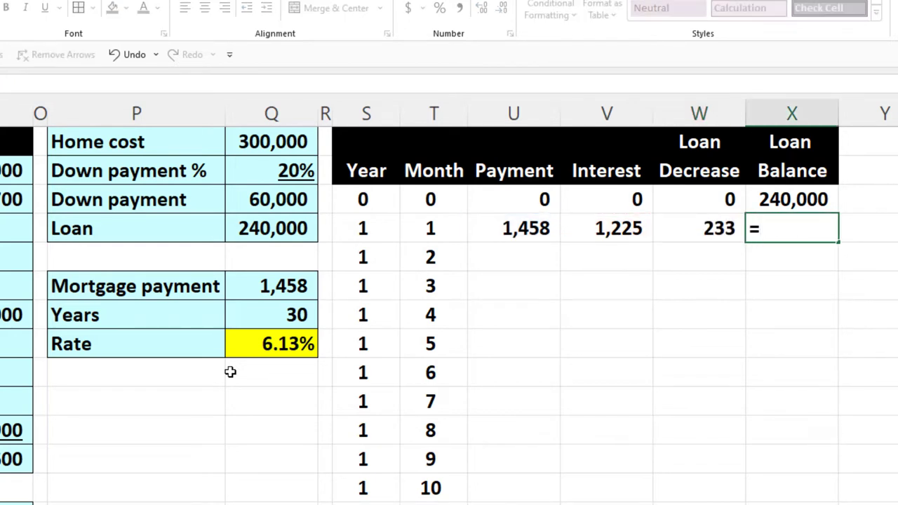
pyautogui.press('Up')
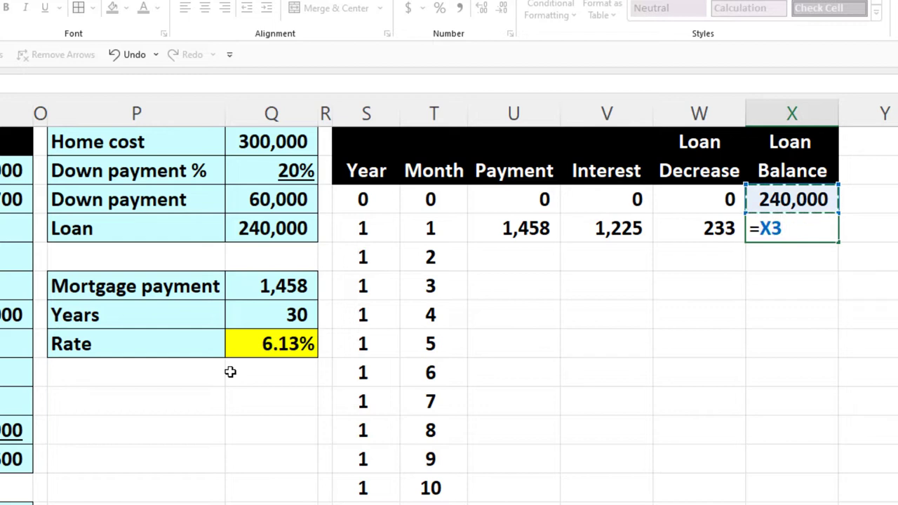
pyautogui.write('-')
pyautogui.press('Left')
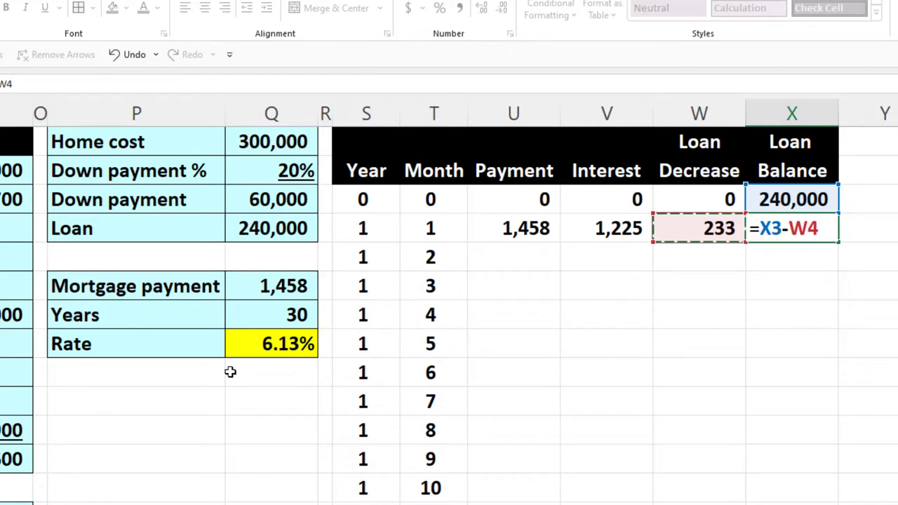
pyautogui.press('Return')
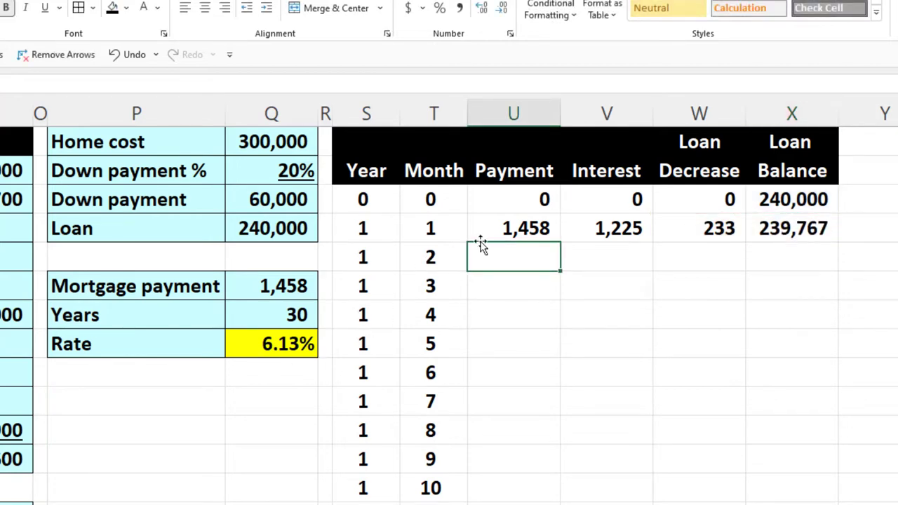
# - Fill the month 1 formulas in U4:X4 down to month 360 and look through the filled rows
pyautogui.moveTo(501, 232); pyautogui.dragTo(768, 234)
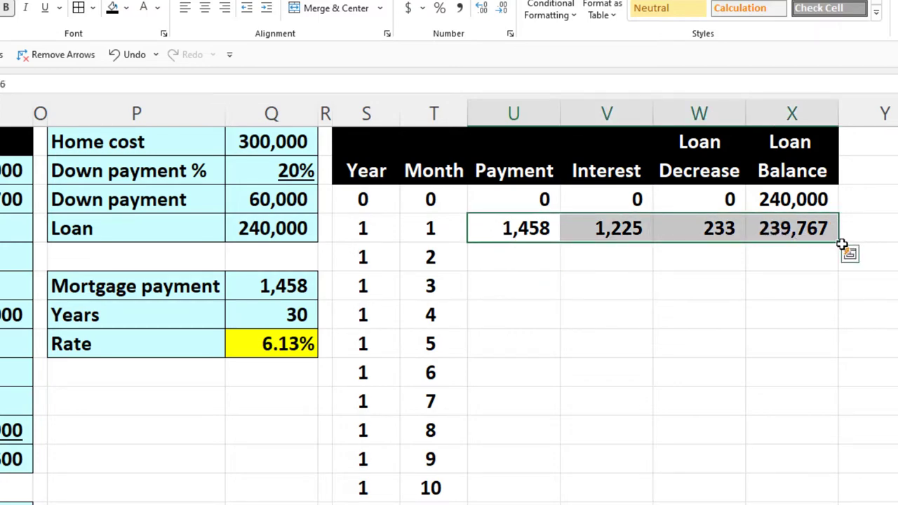
pyautogui.doubleClick(839, 242)
pyautogui.scroll(-10, 585, 300)
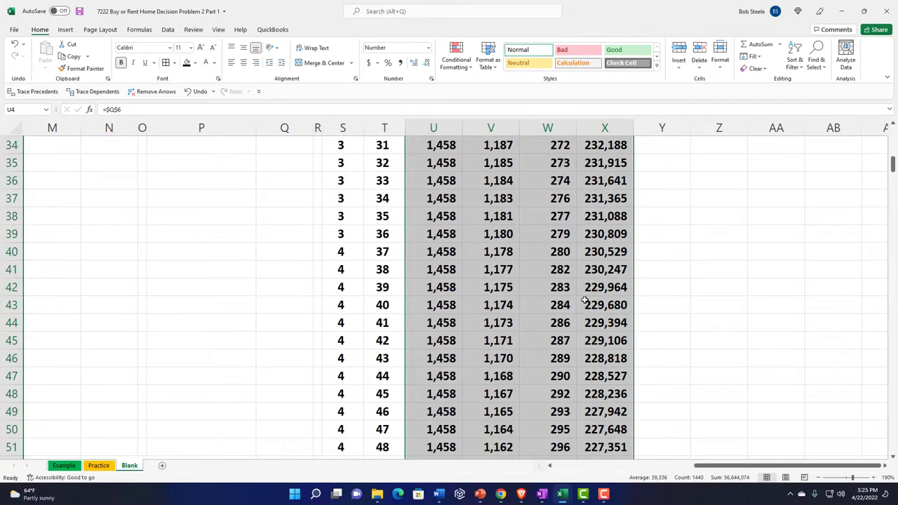
pyautogui.scroll(-20, 584, 300)
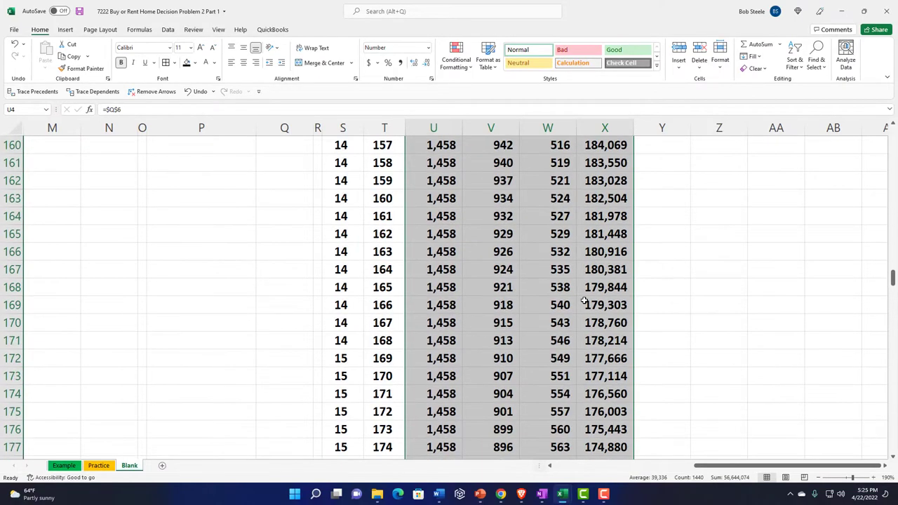
# - Give the amortization table rows S3:X363 the recently used light blue fill and cell borders
pyautogui.scroll(-20, 584, 300)
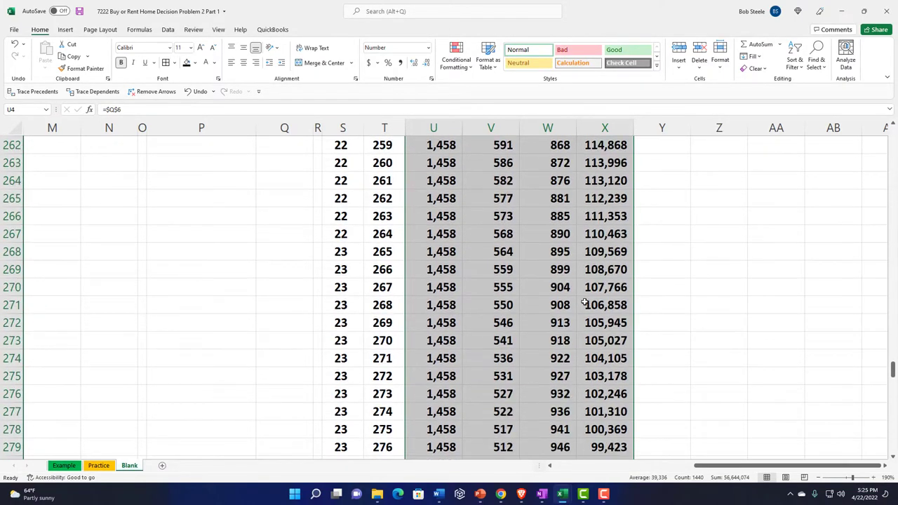
pyautogui.scroll(-20, 584, 301)
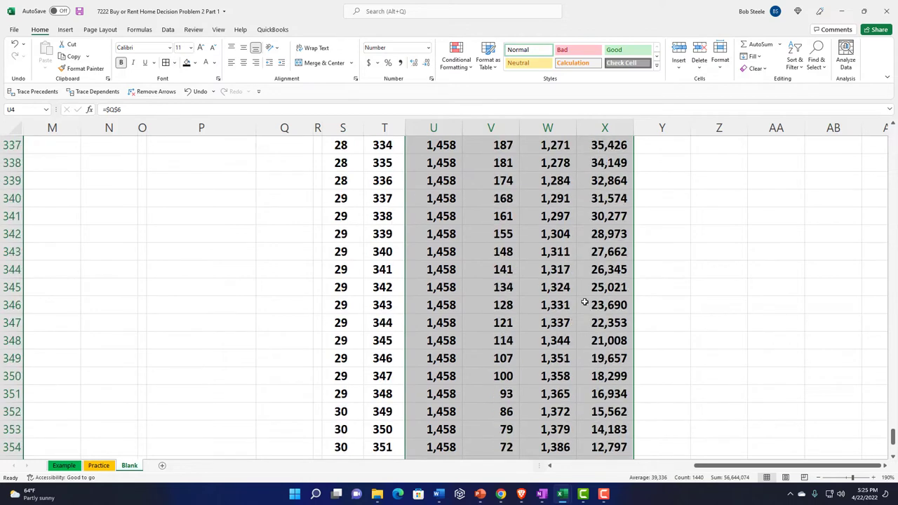
pyautogui.scroll(-5, 584, 302)
pyautogui.click(595, 346)
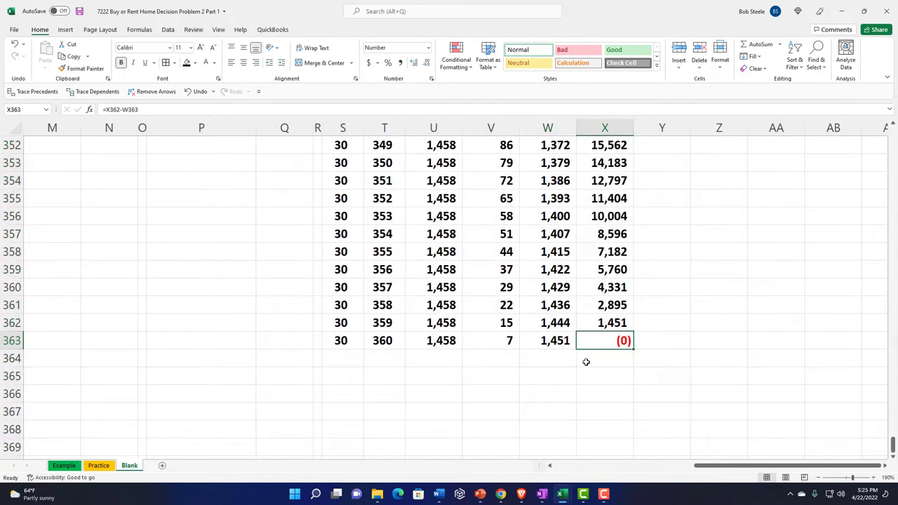
pyautogui.moveTo(348, 341); pyautogui.dragTo(601, 161)
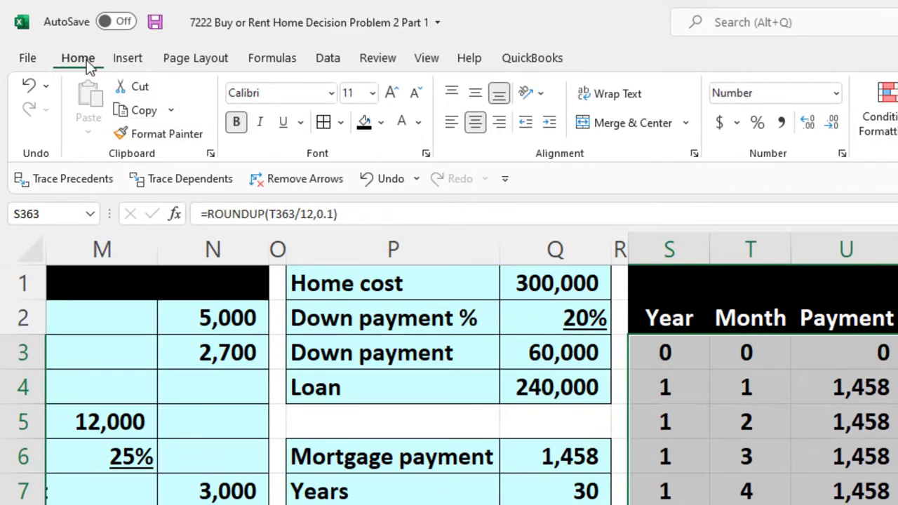
pyautogui.click(380, 124)
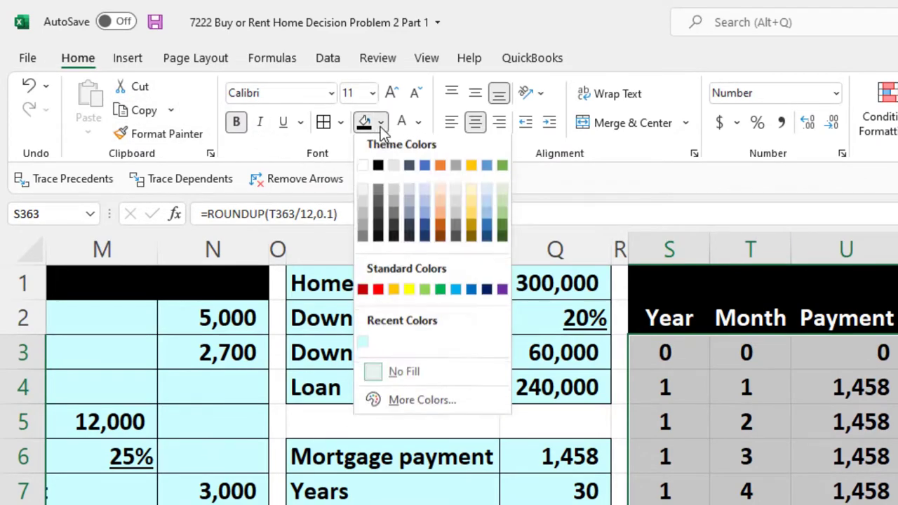
pyautogui.click(363, 348)
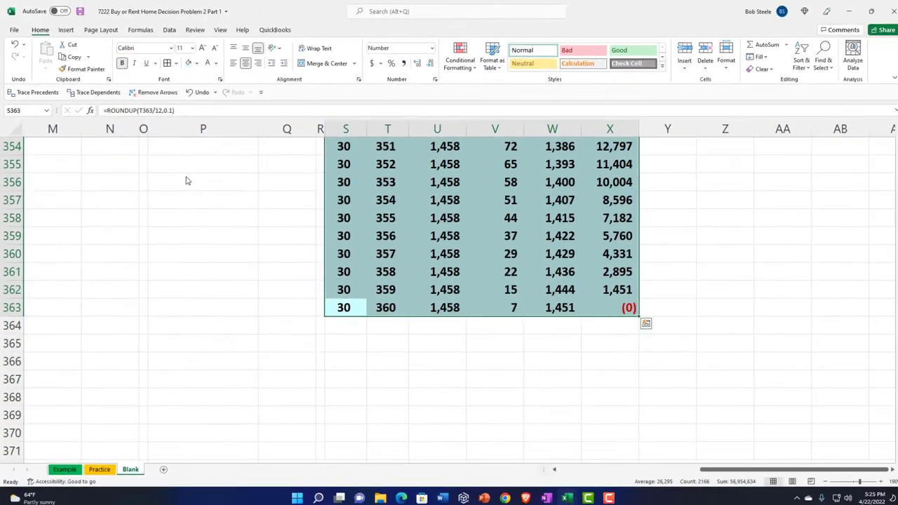
pyautogui.click(165, 63)
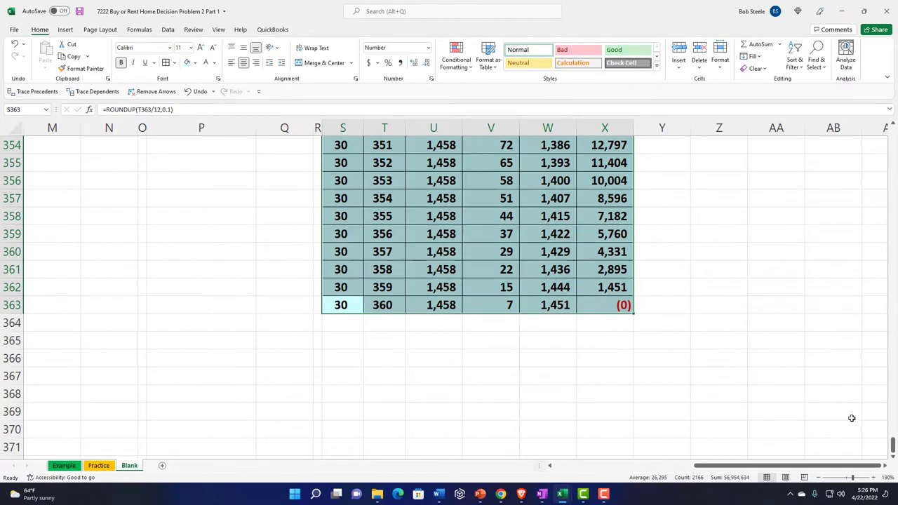
pyautogui.moveTo(888, 441); pyautogui.dragTo(877, 134)
pyautogui.click(786, 240)
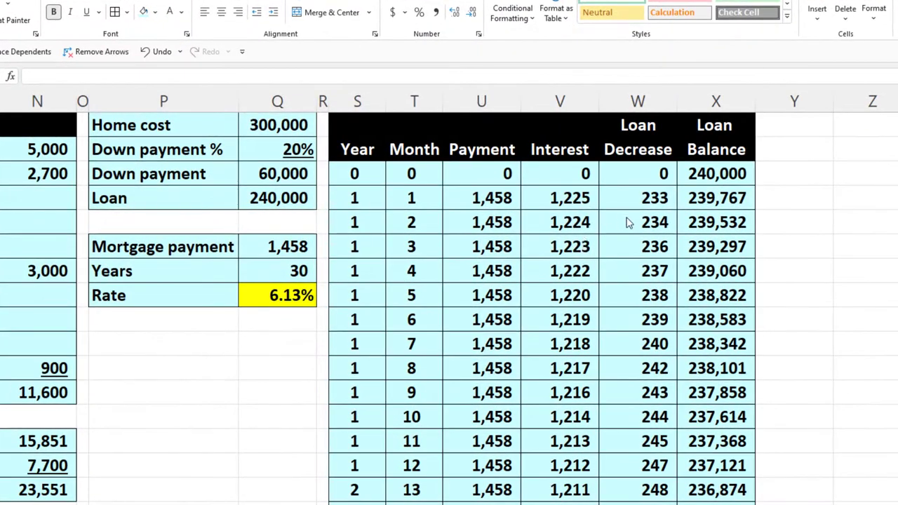
# - Copy the format of narrow spacer column R onto column Y with Format Painter
pyautogui.moveTo(584, 195); pyautogui.dragTo(620, 393)
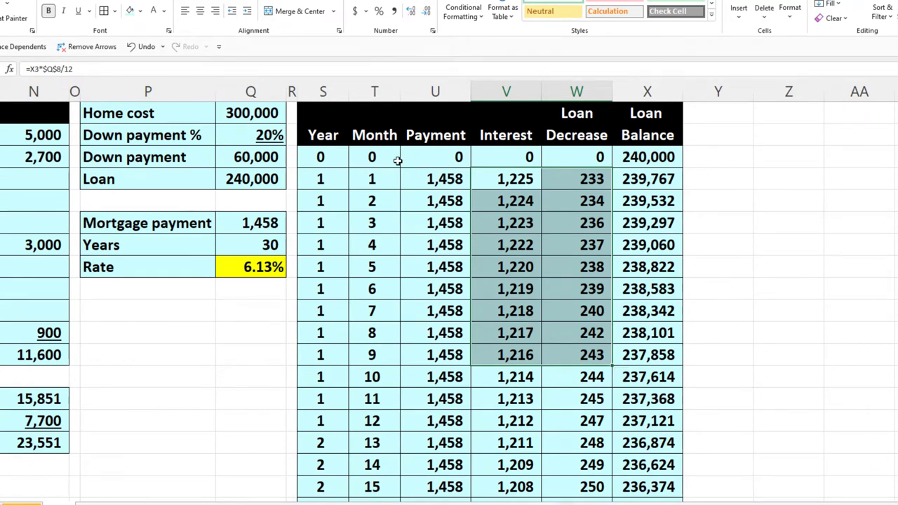
pyautogui.click(292, 91)
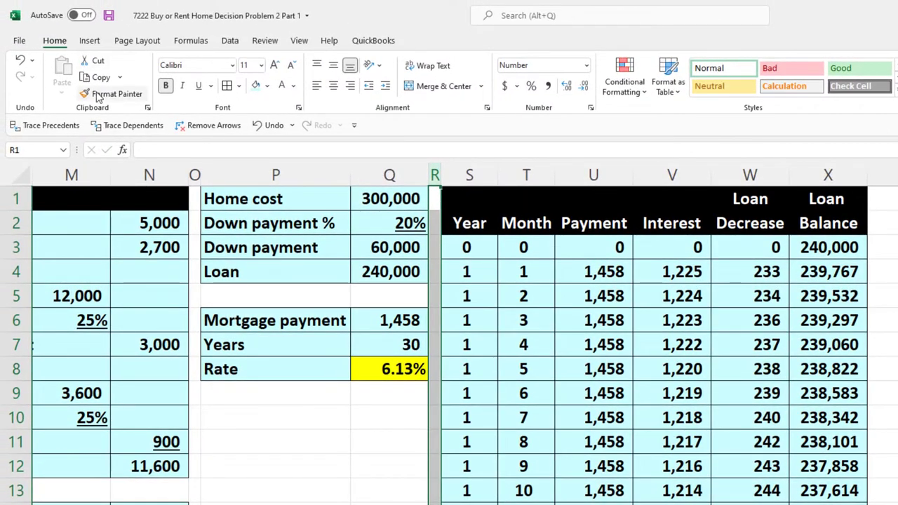
pyautogui.click(98, 94)
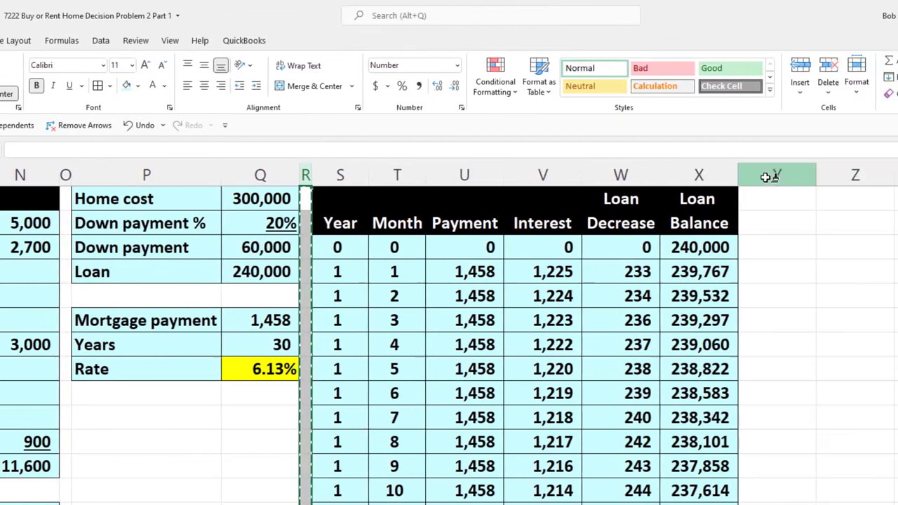
pyautogui.click(897, 177)
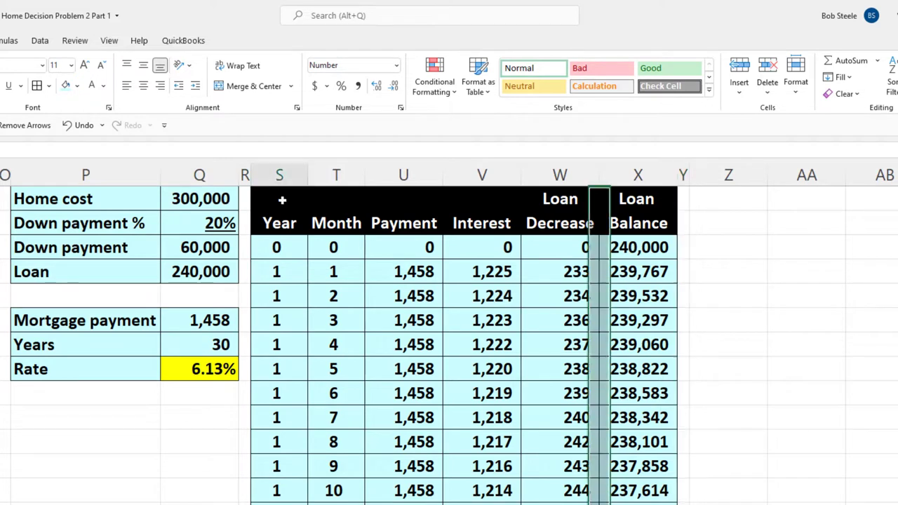
# - Copy the amortization table's header S1:X2 to the area starting at Z1
pyautogui.moveTo(282, 200)
pyautogui.mouseDown()
pyautogui.moveTo(557, 202)
pyautogui.moveTo(649, 219)
pyautogui.moveTo(638, 223)
pyautogui.mouseUp()
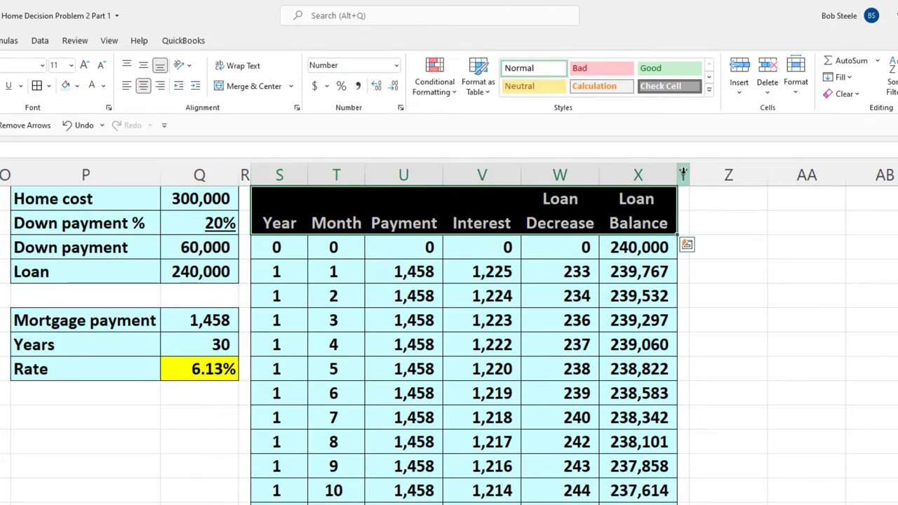
pyautogui.hotkey('ctrl', 'c')
pyautogui.hotkey('ctrl', 'q')
pyautogui.click(734, 195)
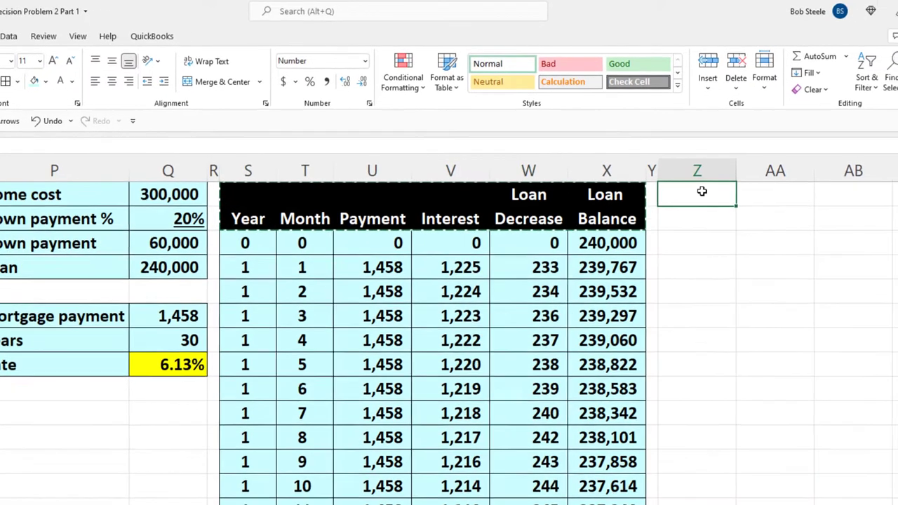
pyautogui.hotkey('ctrl', 'v')
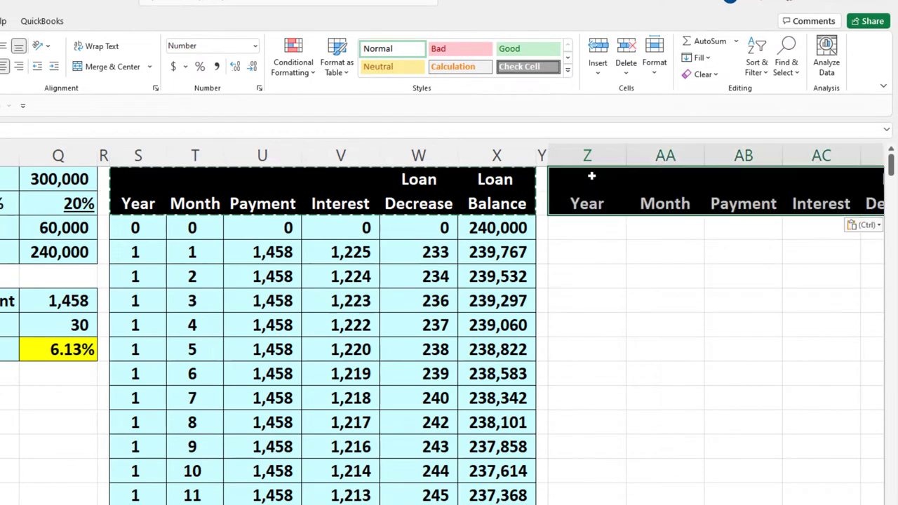
# - Delete column AA, which holds the copied Month header
pyautogui.click(670, 155)
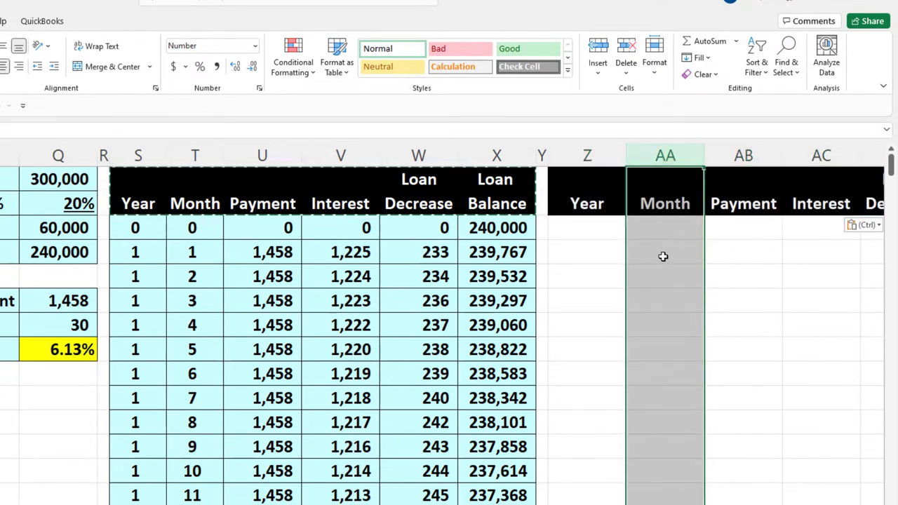
pyautogui.rightClick(662, 256)
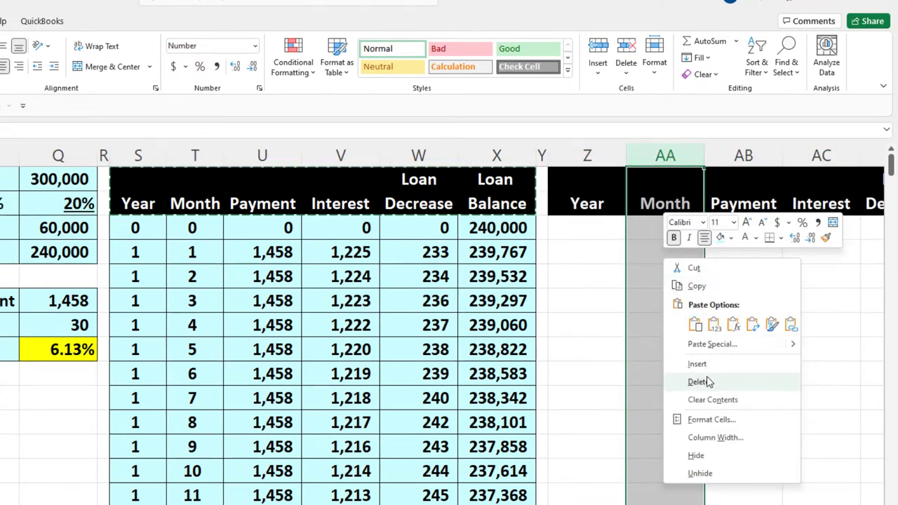
pyautogui.click(708, 381)
pyautogui.click(659, 276)
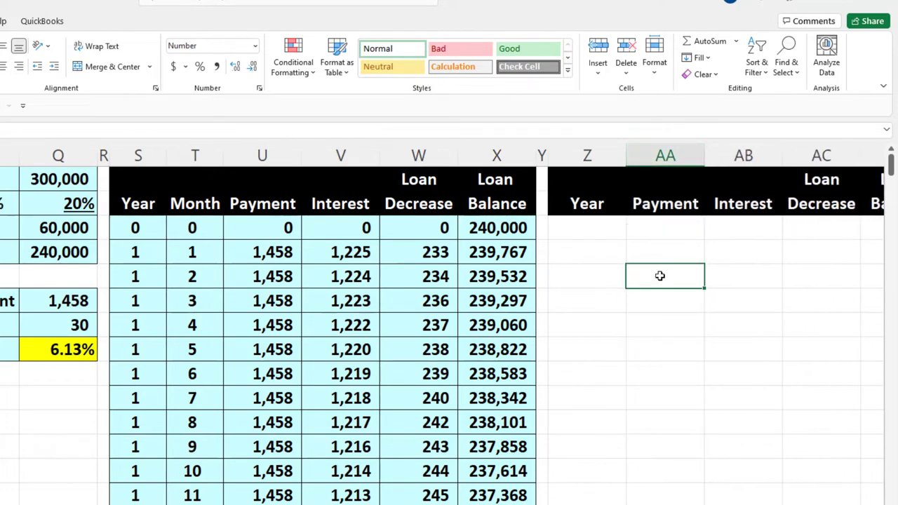
# - Narrow the new Year column Z slightly
pyautogui.press('Right')
pyautogui.press('Right')
pyautogui.press('Right')
pyautogui.press('Left')
pyautogui.press('Left')
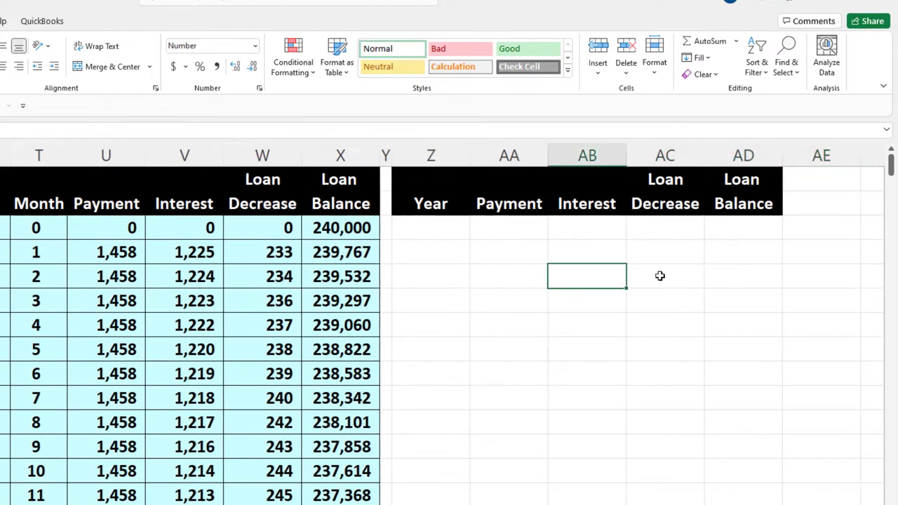
pyautogui.press('Left')
pyautogui.press('Left')
pyautogui.moveTo(468, 142); pyautogui.dragTo(454, 157)
# - Enter 1 and 2 in Z3:Z4, extend the series to year 30 in Z32, and center the years
pyautogui.click(440, 222)
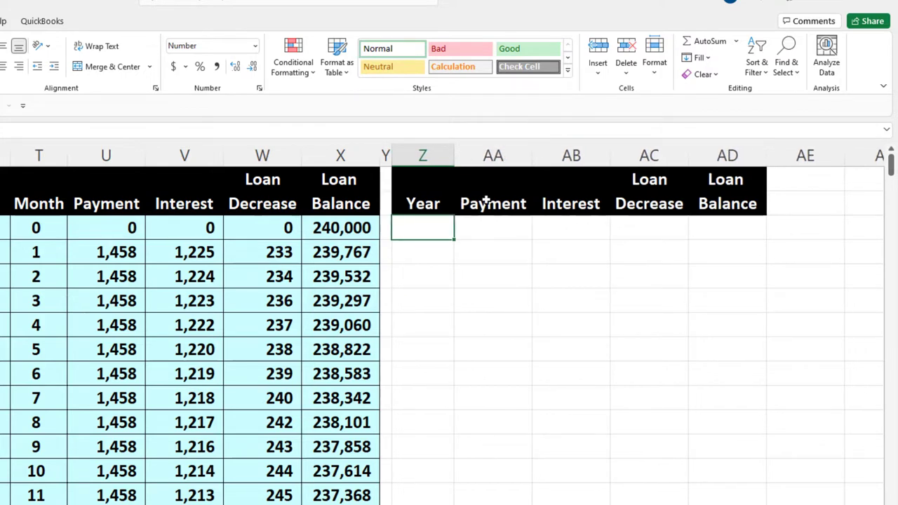
pyautogui.write('1')
pyautogui.press('Return')
pyautogui.write('2')
pyautogui.press('Return')
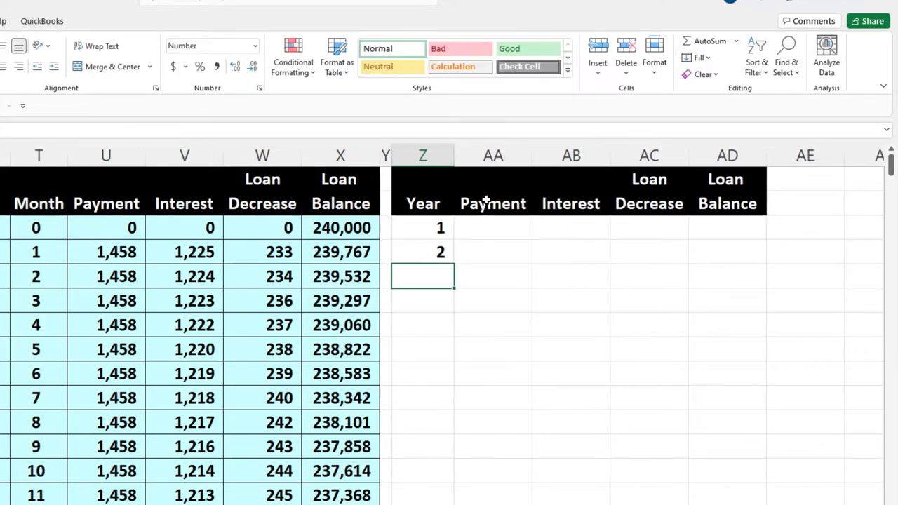
pyautogui.moveTo(430, 229); pyautogui.dragTo(429, 249)
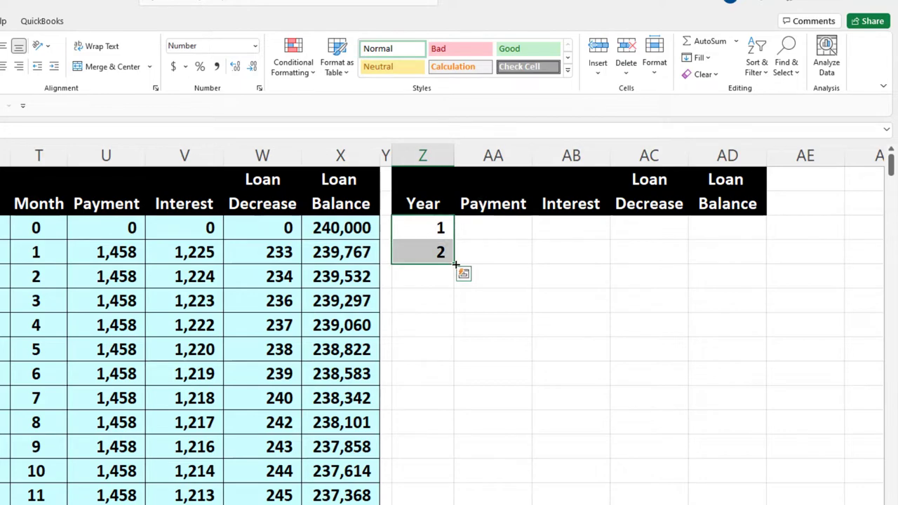
pyautogui.moveTo(455, 264); pyautogui.dragTo(463, 503)
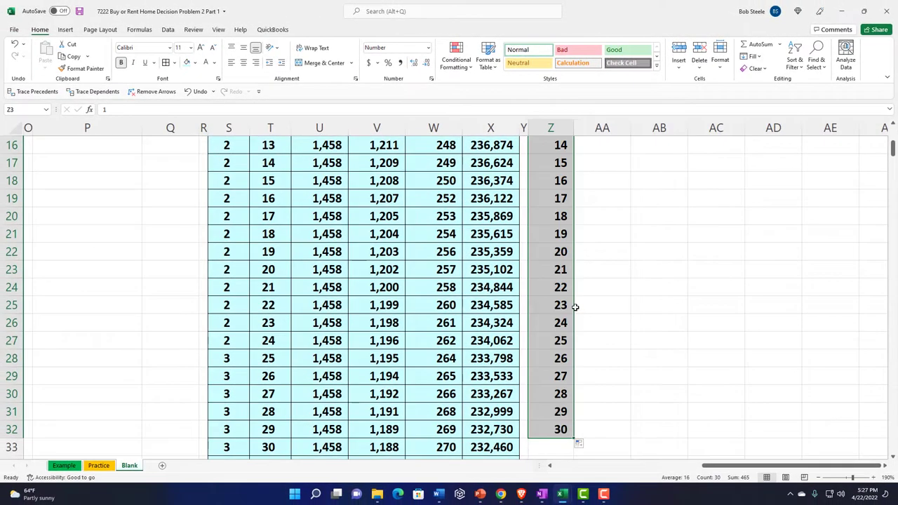
pyautogui.scroll(5, 576, 306)
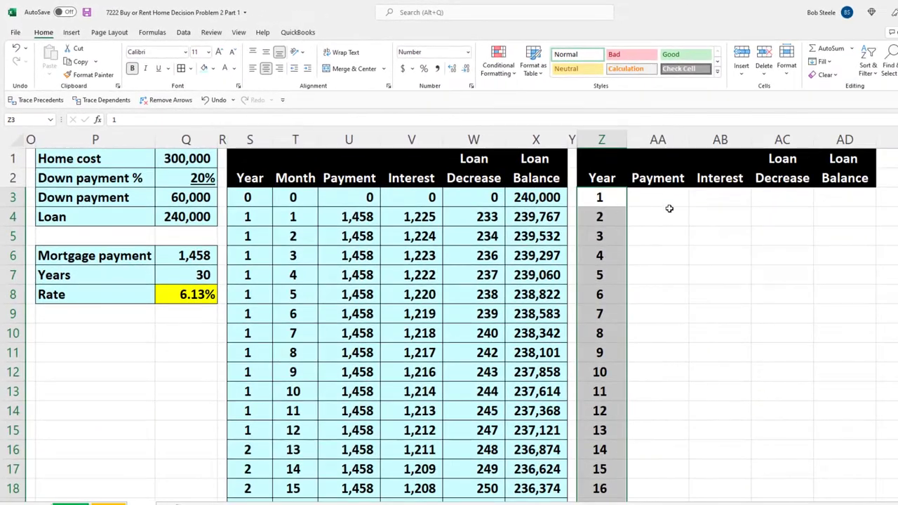
# - Total the year 1 payments in AA3 with =SUMIF(S:S,Z3,U:U) and select U4:U15 to check the sum
pyautogui.click(667, 196)
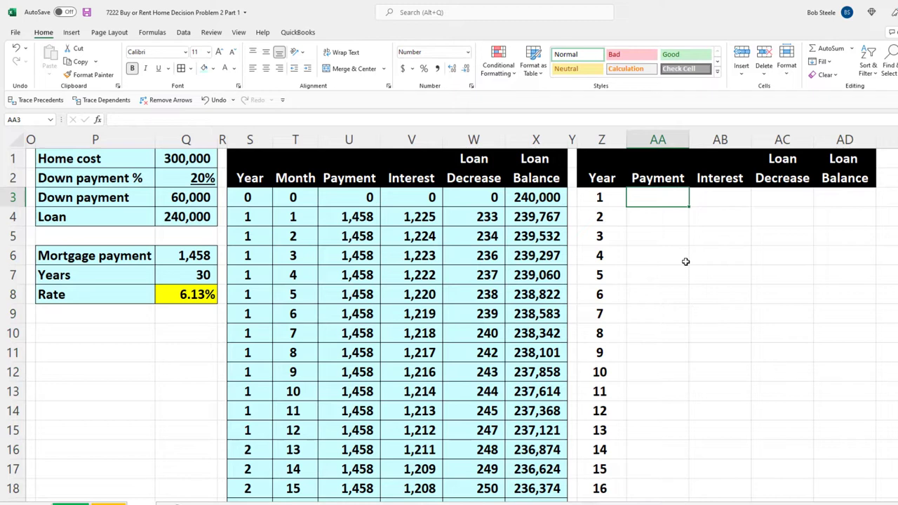
pyautogui.write('=sum')
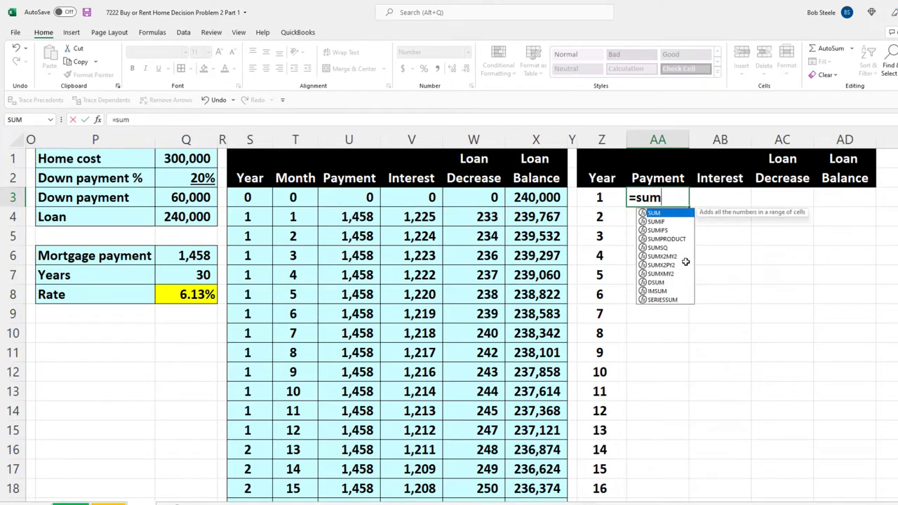
pyautogui.write('if')
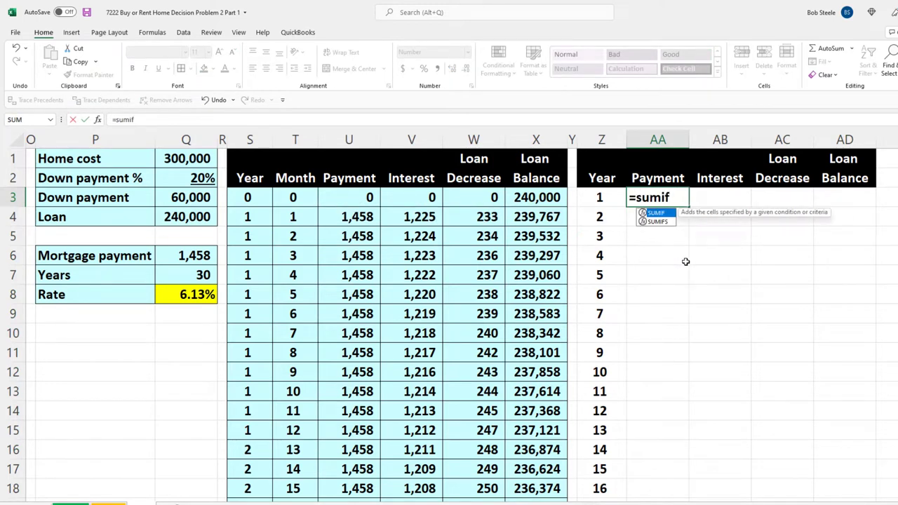
pyautogui.write('(')
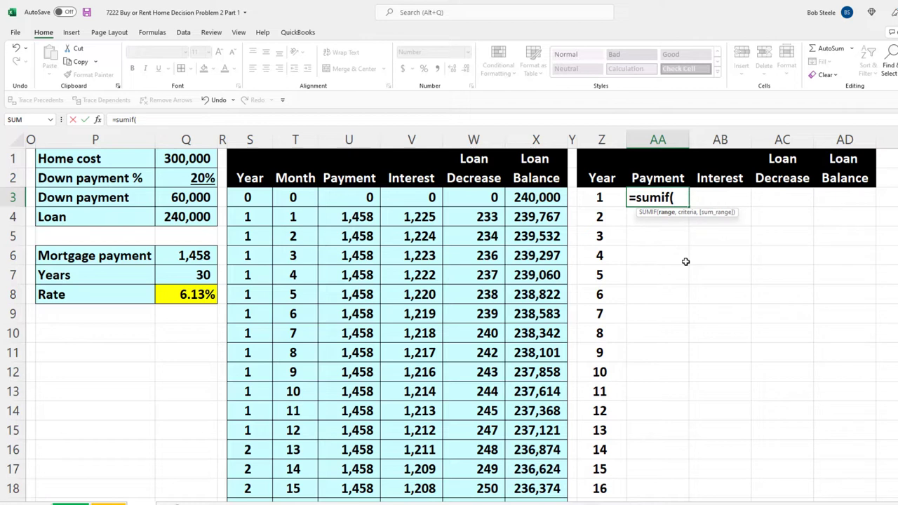
pyautogui.click(252, 140)
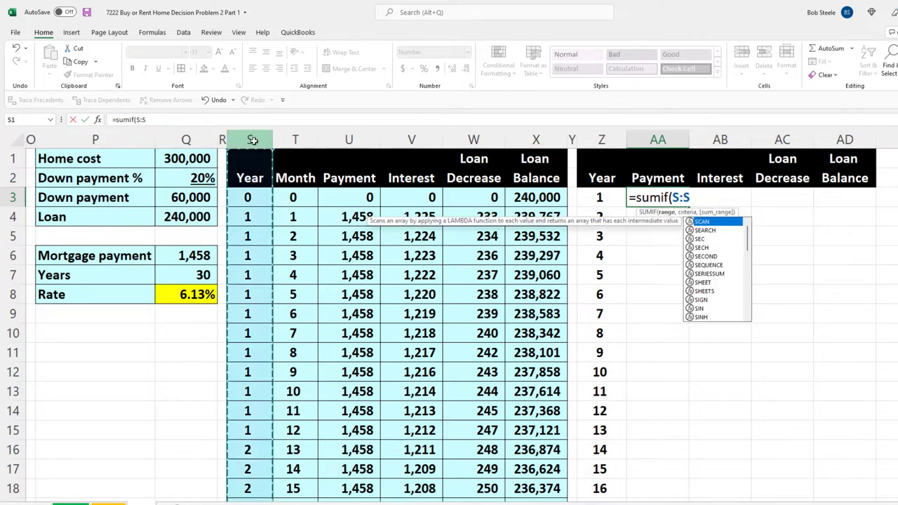
pyautogui.write(',')
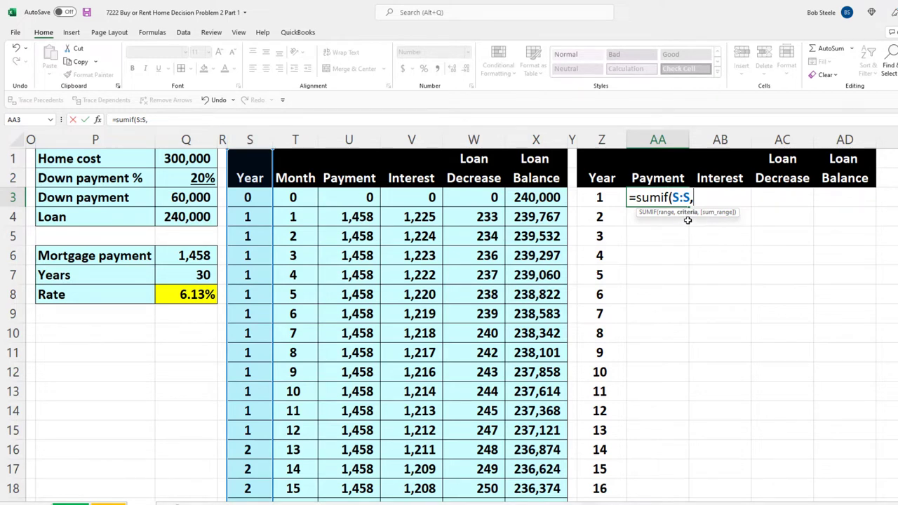
pyautogui.click(608, 197)
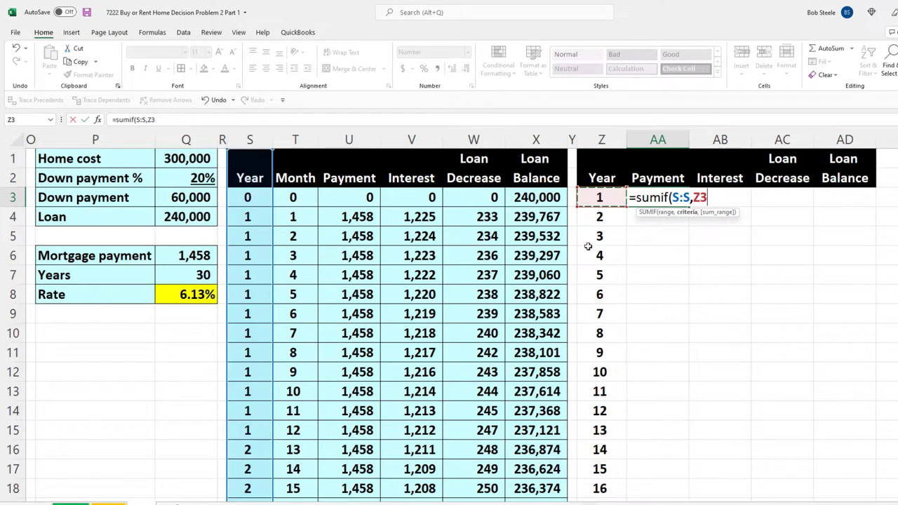
pyautogui.write(',')
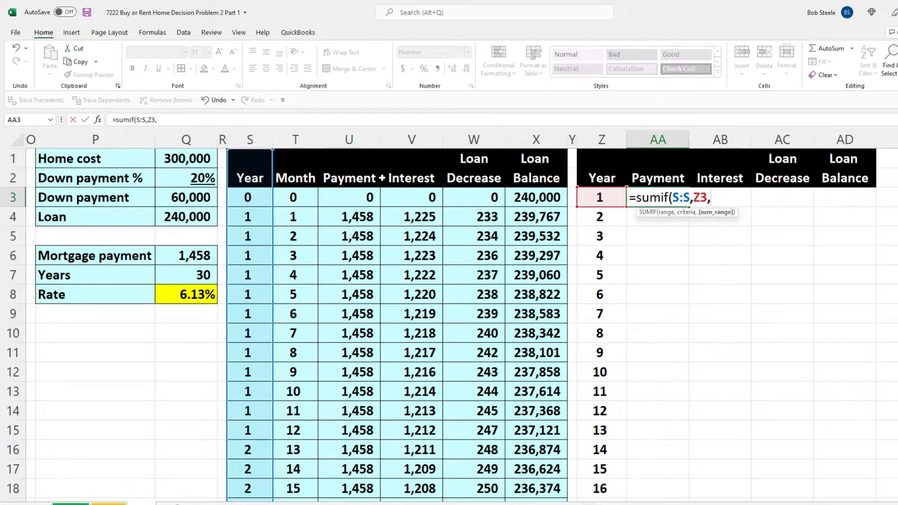
pyautogui.click(354, 140)
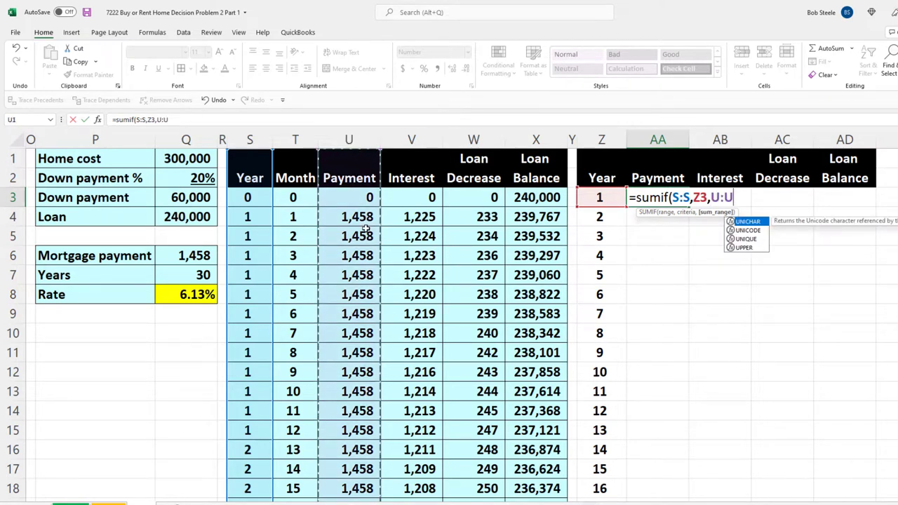
pyautogui.press('Return')
pyautogui.press('Up')
pyautogui.press('Right')
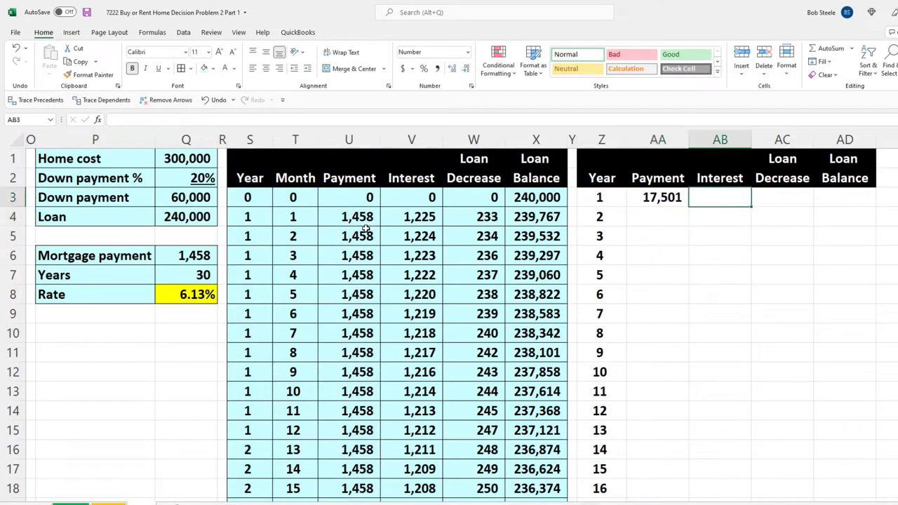
pyautogui.moveTo(359, 217); pyautogui.dragTo(359, 430)
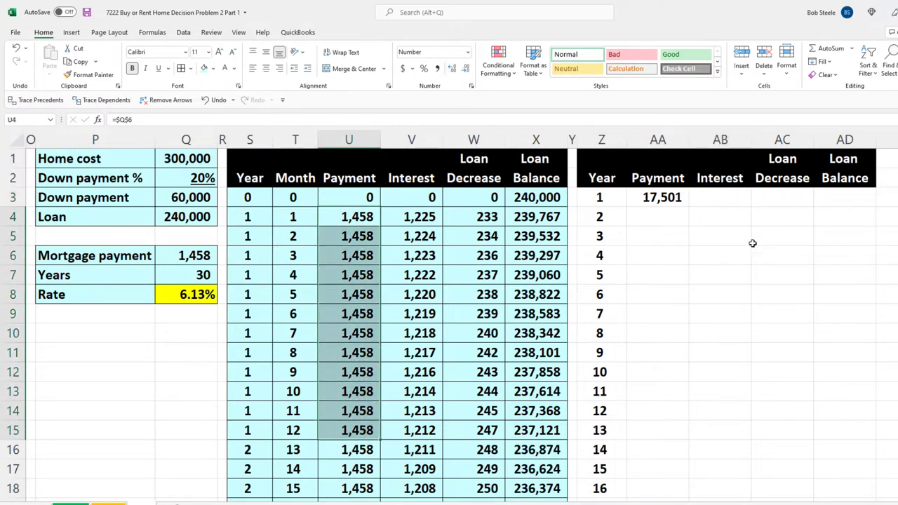
# - Total the year 1 interest in AB3 with =SUMIF(S:S,Z3,V:V) and select V4:V15 to check the sum
pyautogui.click(730, 197)
pyautogui.write('=')
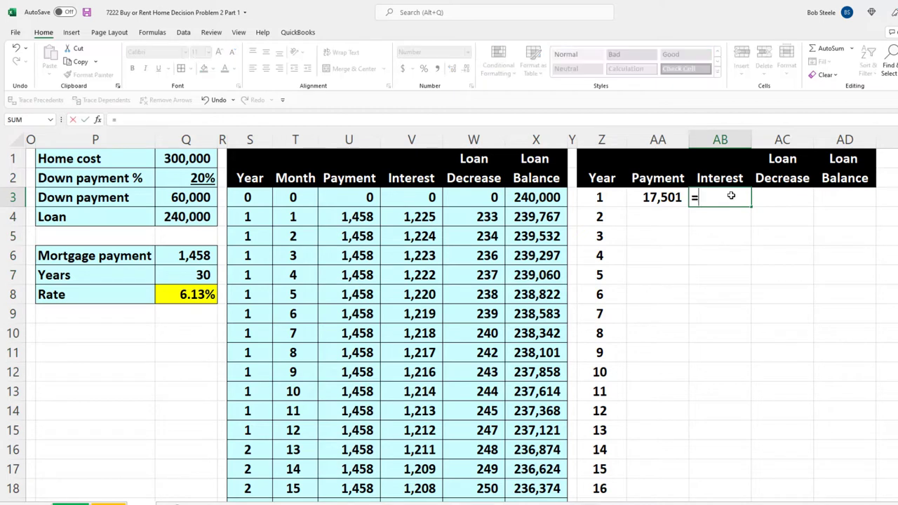
pyautogui.write('sumif')
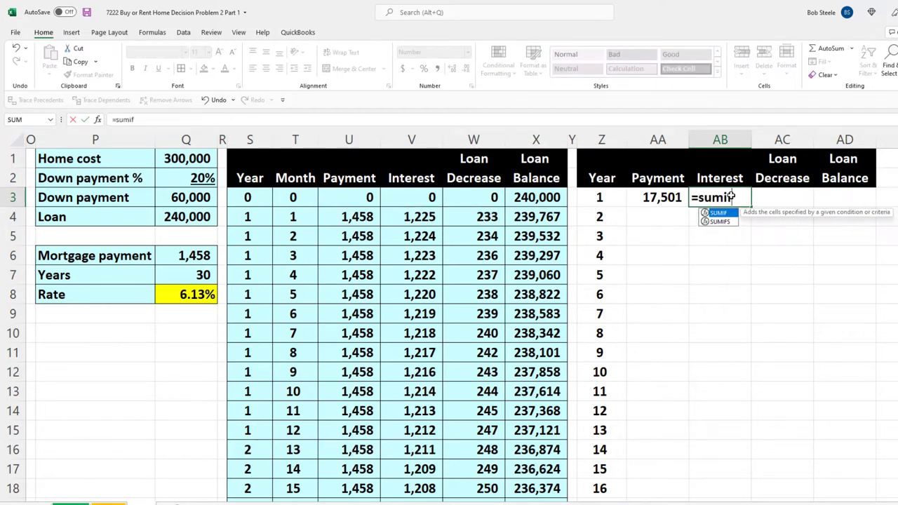
pyautogui.write('(')
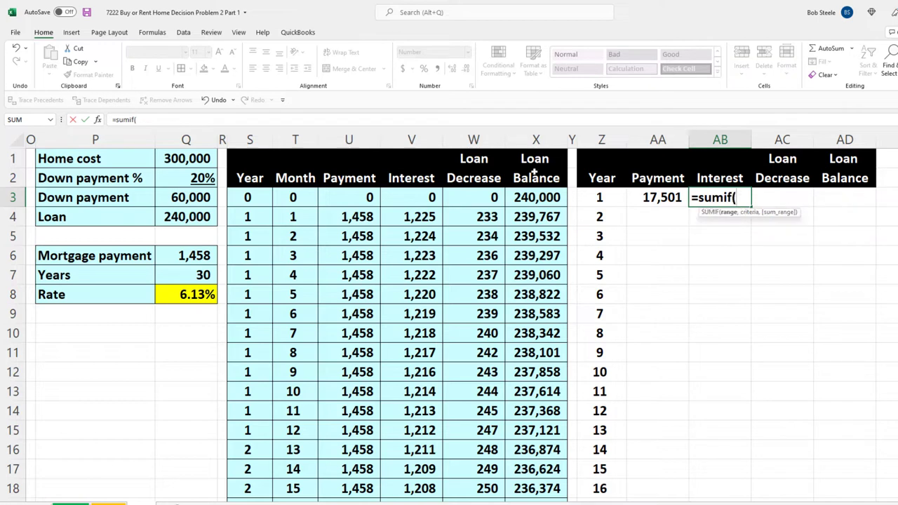
pyautogui.click(257, 141)
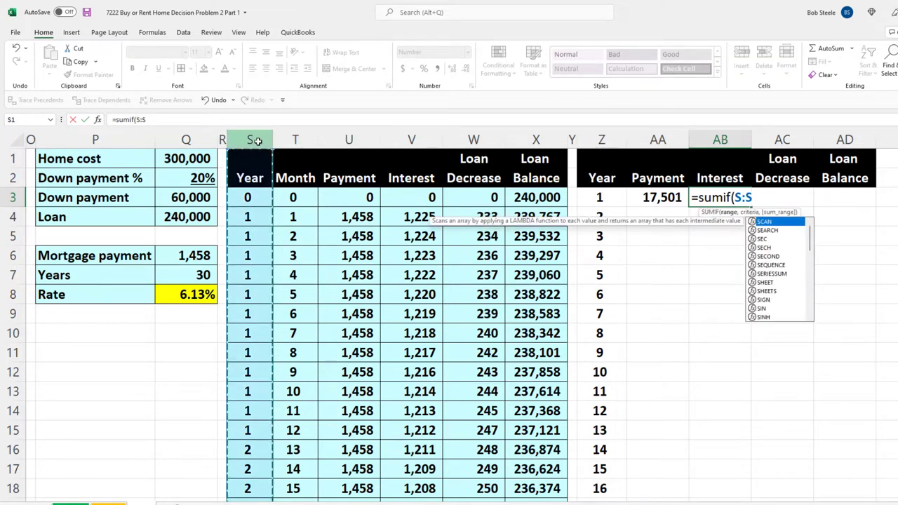
pyautogui.write(',')
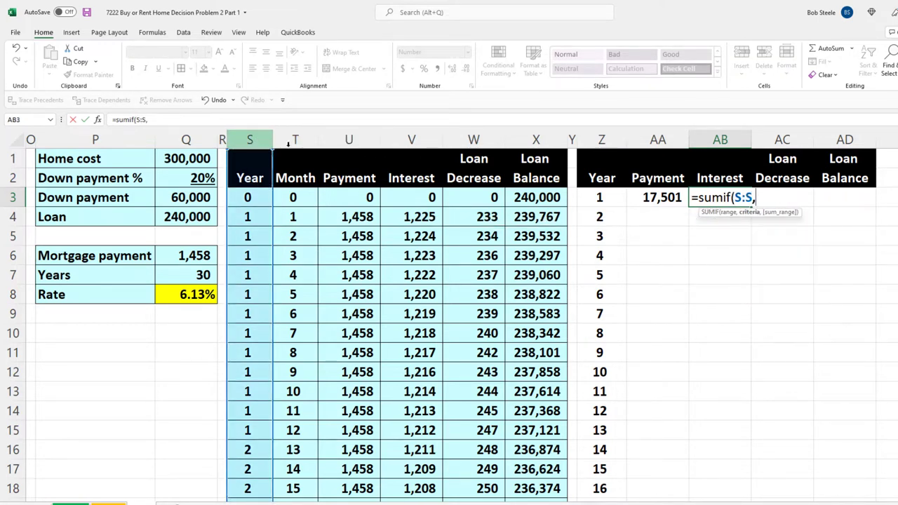
pyautogui.click(614, 198)
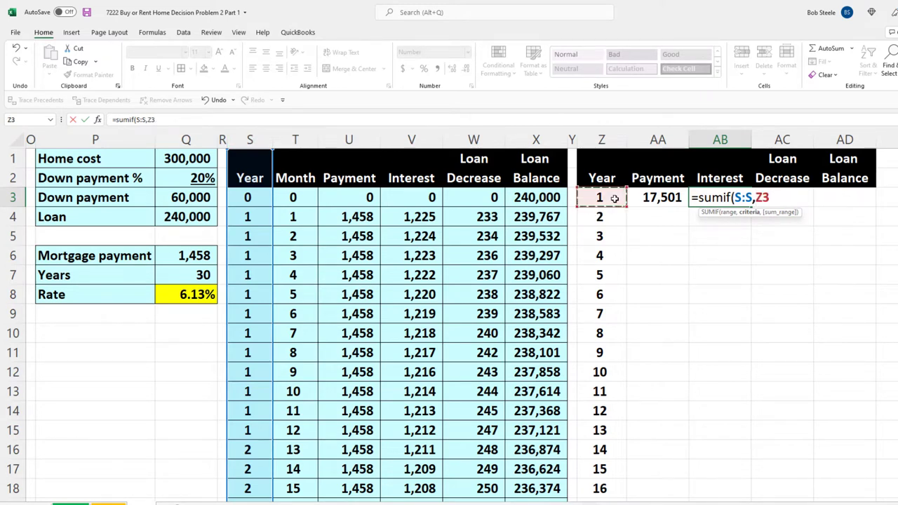
pyautogui.write(',')
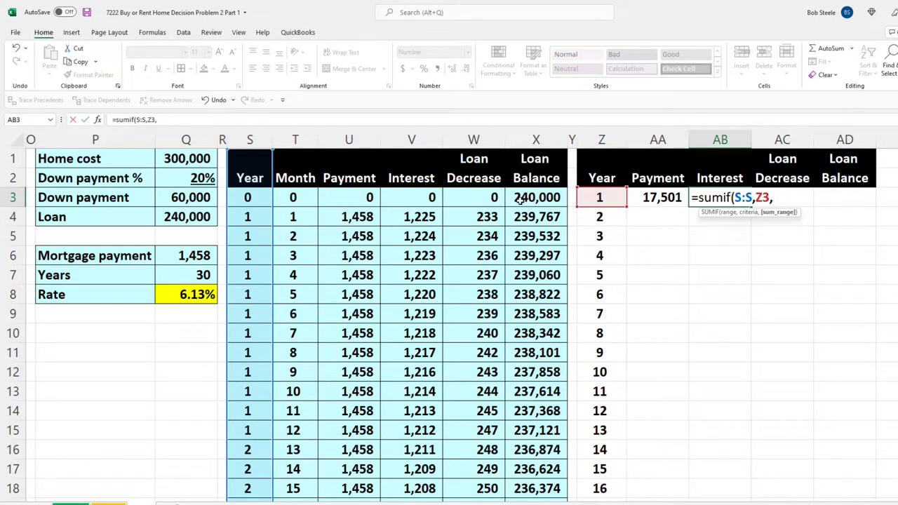
pyautogui.click(401, 143)
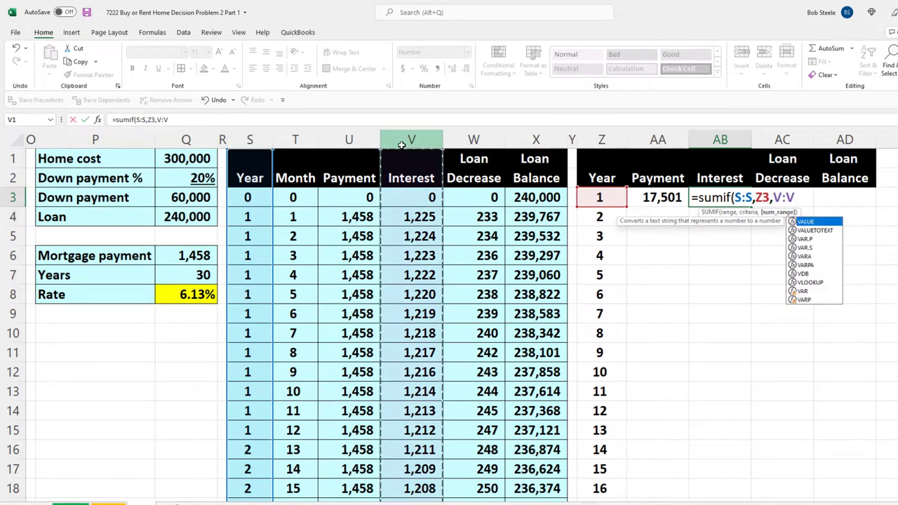
pyautogui.write(')')
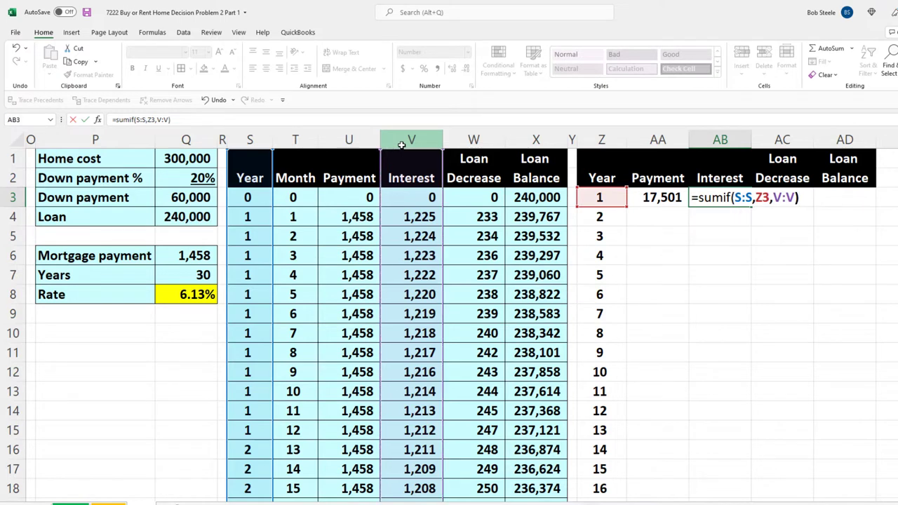
pyautogui.press('Return')
pyautogui.moveTo(414, 217); pyautogui.dragTo(426, 427)
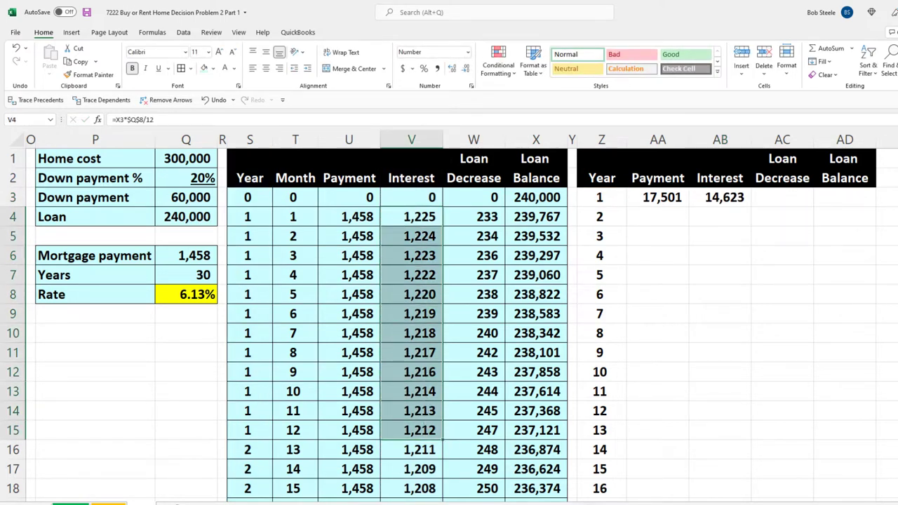
# - Total the year 1 loan decrease in AC3 with =SUMIF(S:S,Z3,W:W) and select W4:W15 to check the sum
pyautogui.click(769, 197)
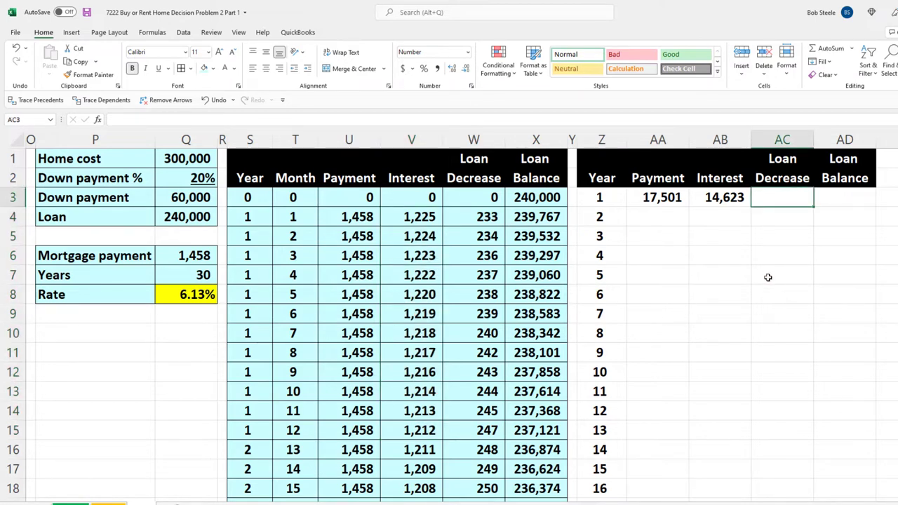
pyautogui.write('=sumif')
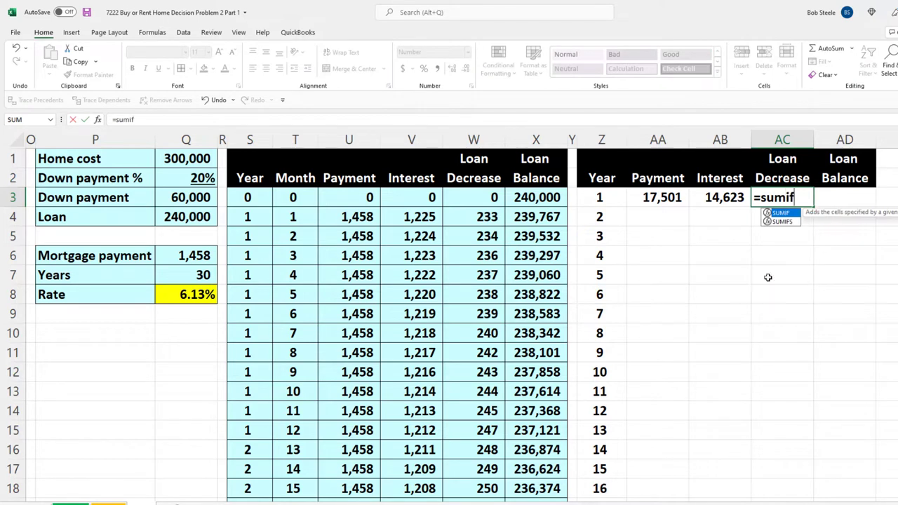
pyautogui.write('(')
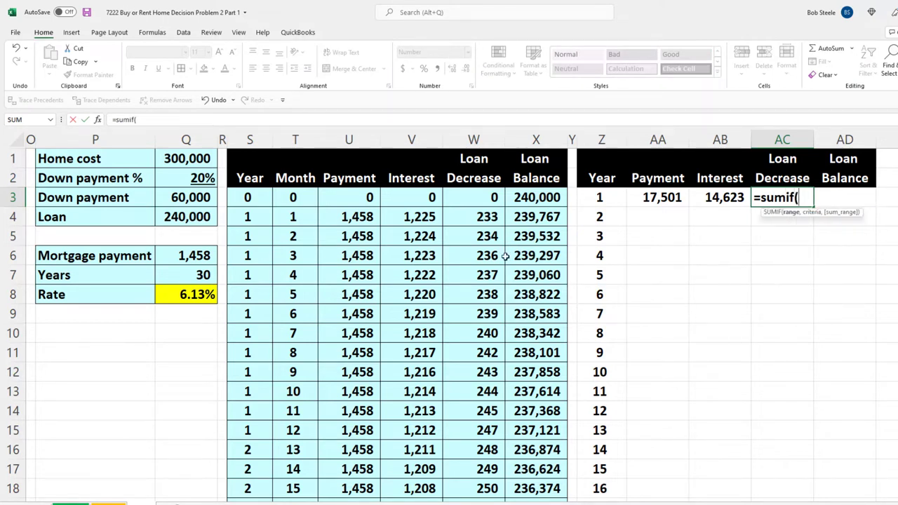
pyautogui.click(249, 142)
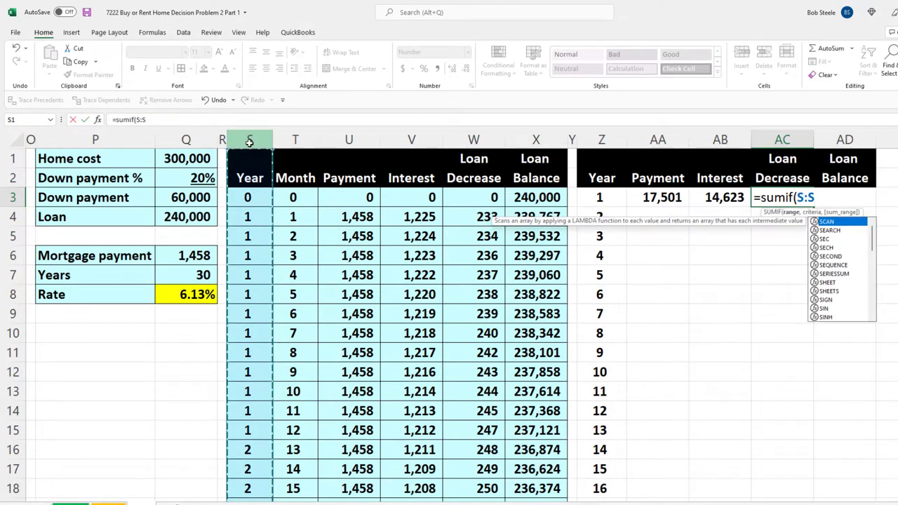
pyautogui.write(',')
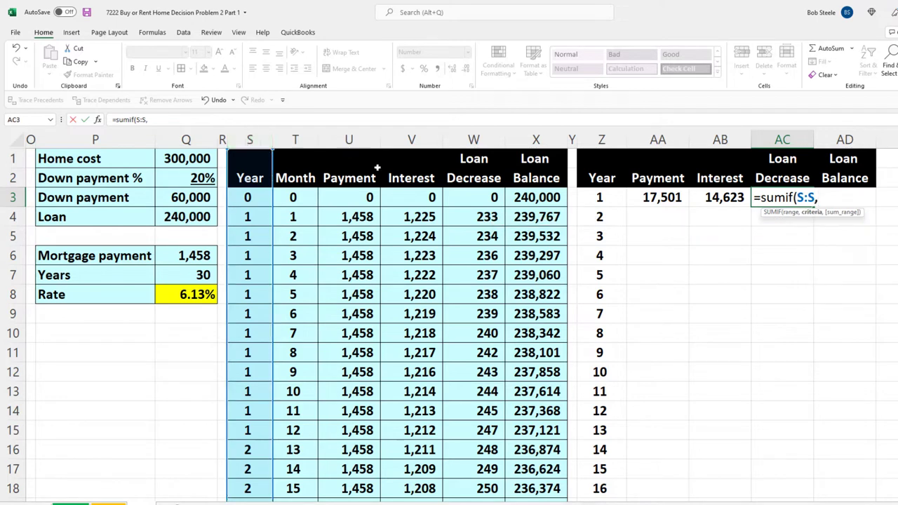
pyautogui.click(601, 198)
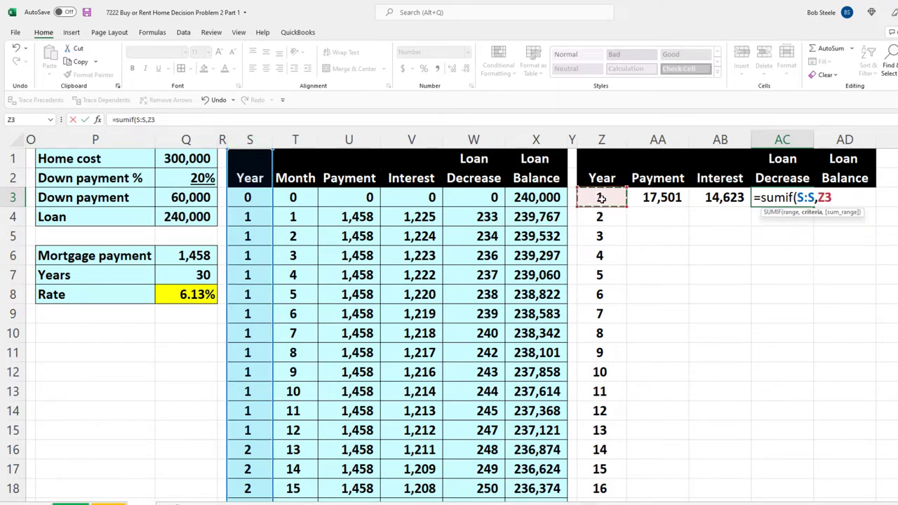
pyautogui.write(',')
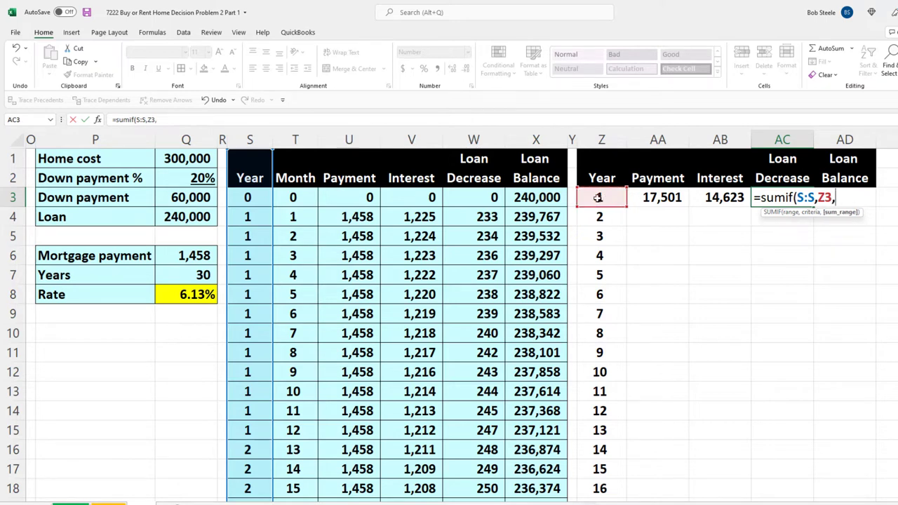
pyautogui.click(477, 143)
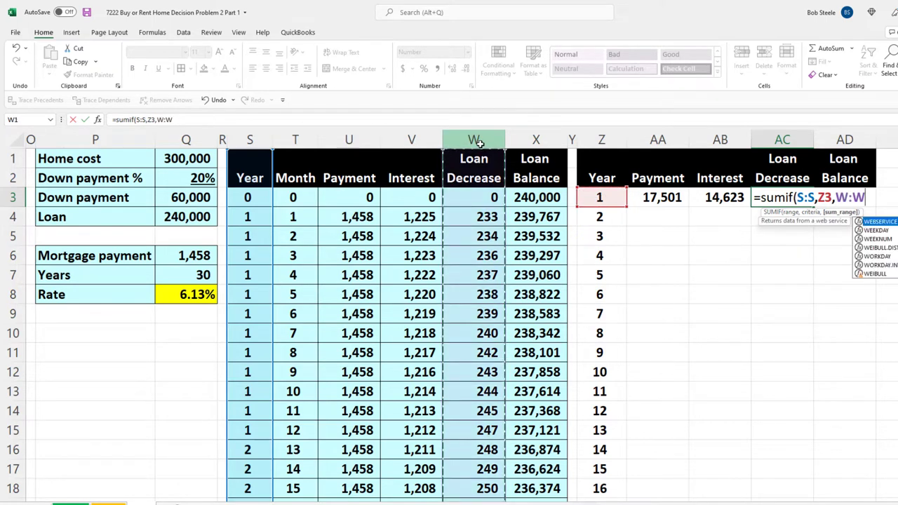
pyautogui.press('Return')
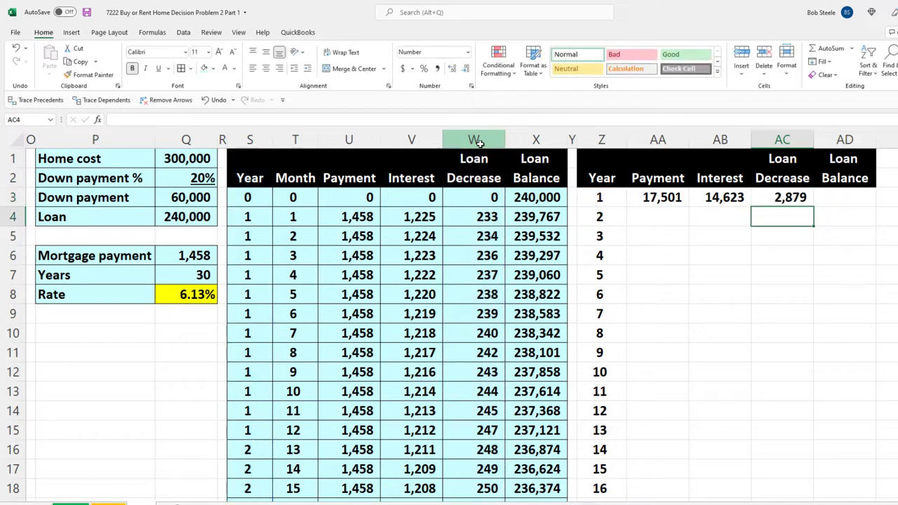
pyautogui.moveTo(489, 213); pyautogui.dragTo(473, 421)
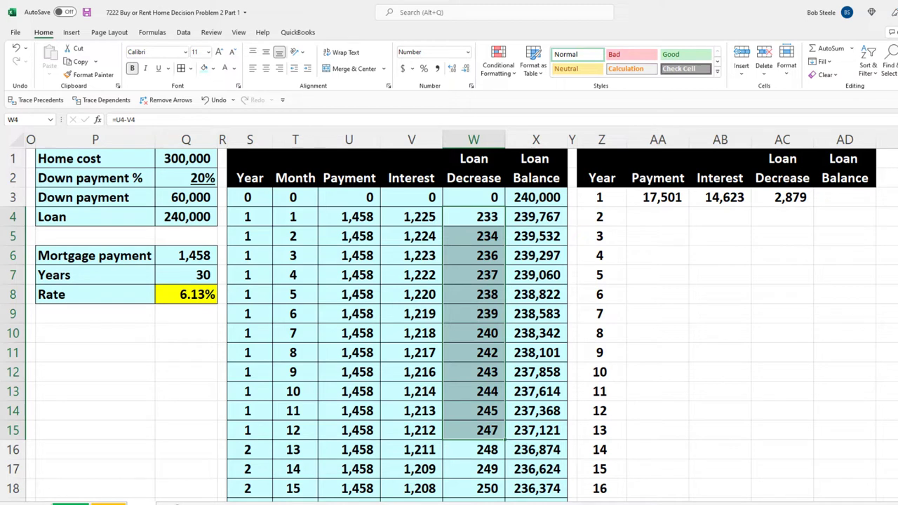
pyautogui.click(764, 383)
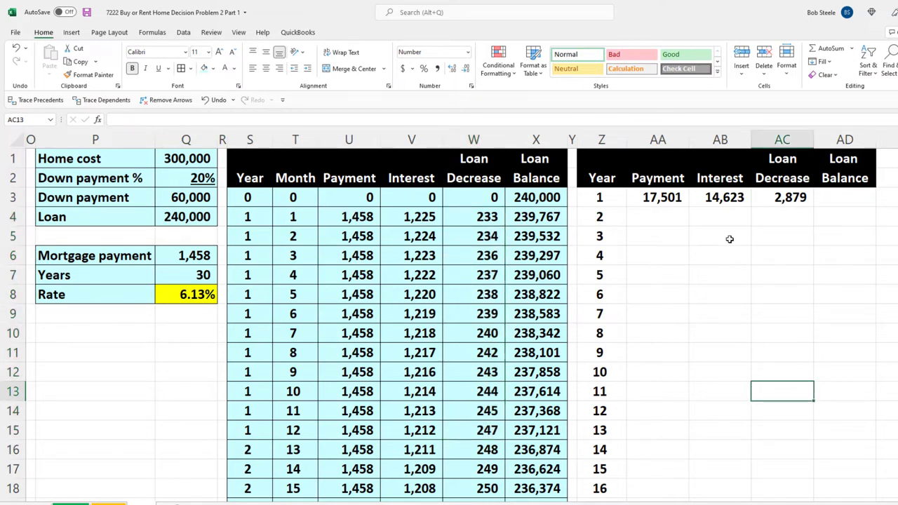
# - Clear the interest and loan decrease formulas from AB3:AC3
pyautogui.click(719, 199)
pyautogui.moveTo(719, 199); pyautogui.dragTo(761, 196)
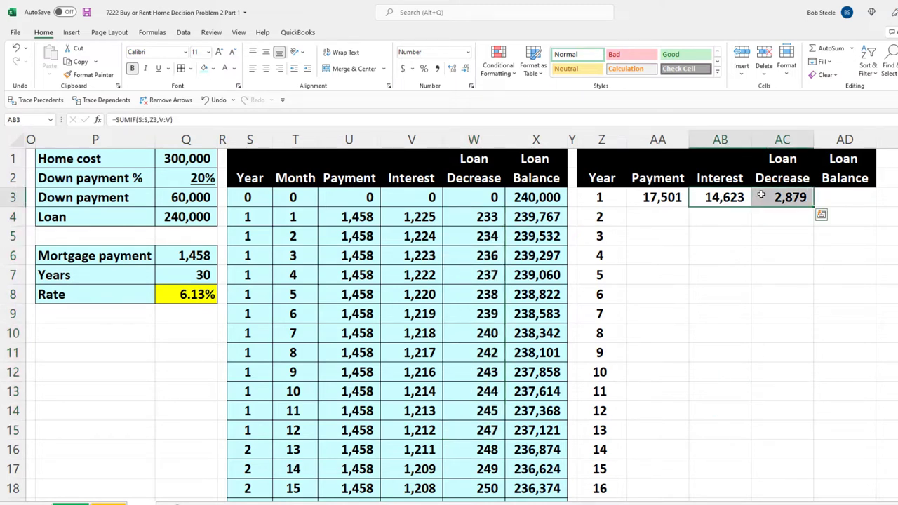
pyautogui.press('Delete')
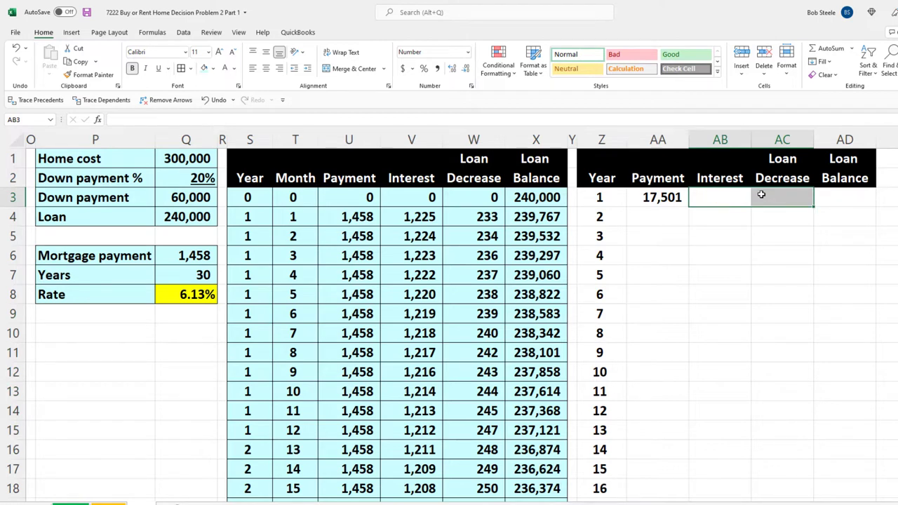
# - Make the year references in AA3 absolute and column-locked so the formula reads =SUMIF($S:$S,$Z3,U:U)
pyautogui.doubleClick(685, 200)
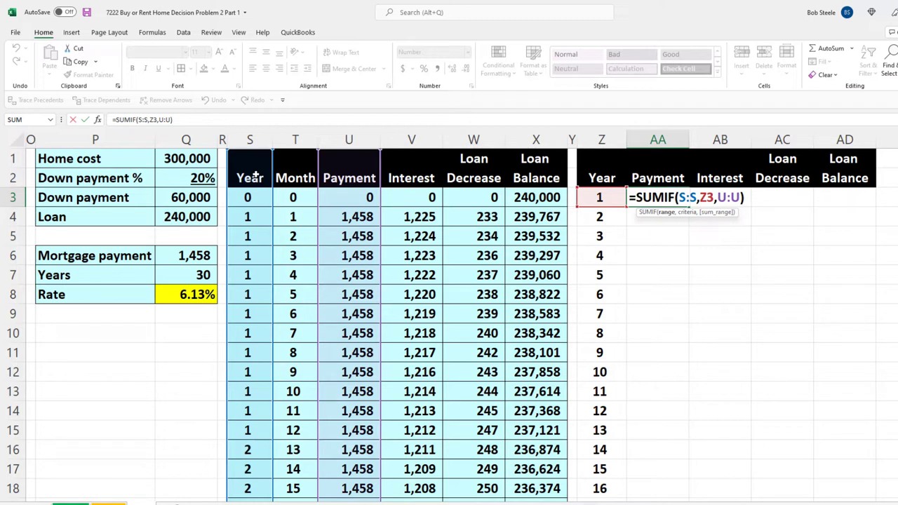
pyautogui.press('F4')
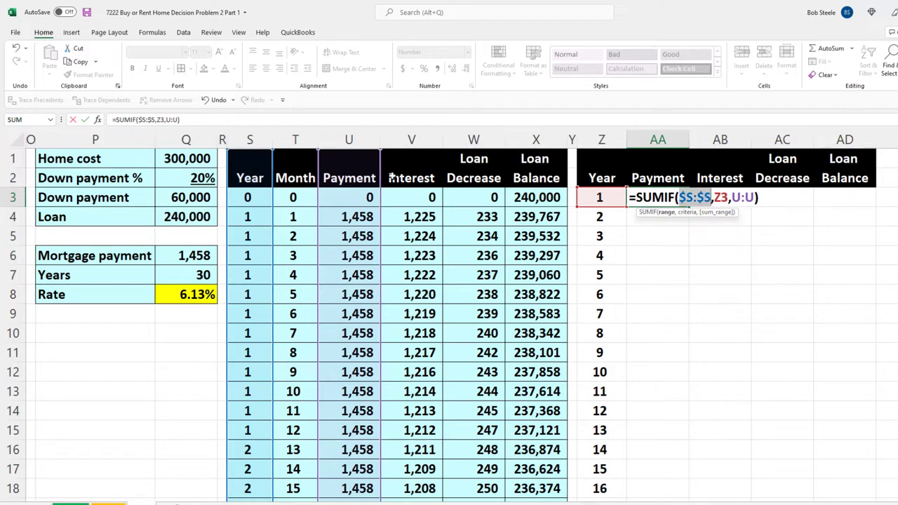
pyautogui.press('Right')
pyautogui.press('Right')
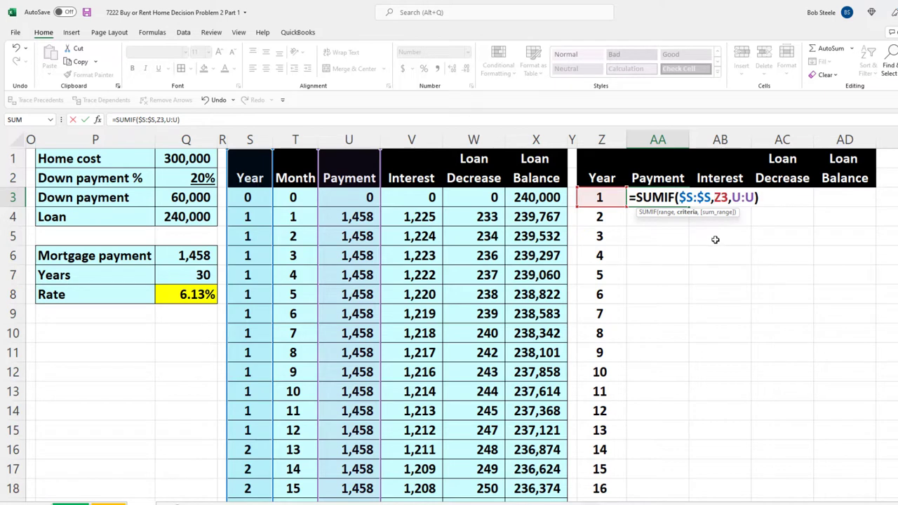
pyautogui.write('$')
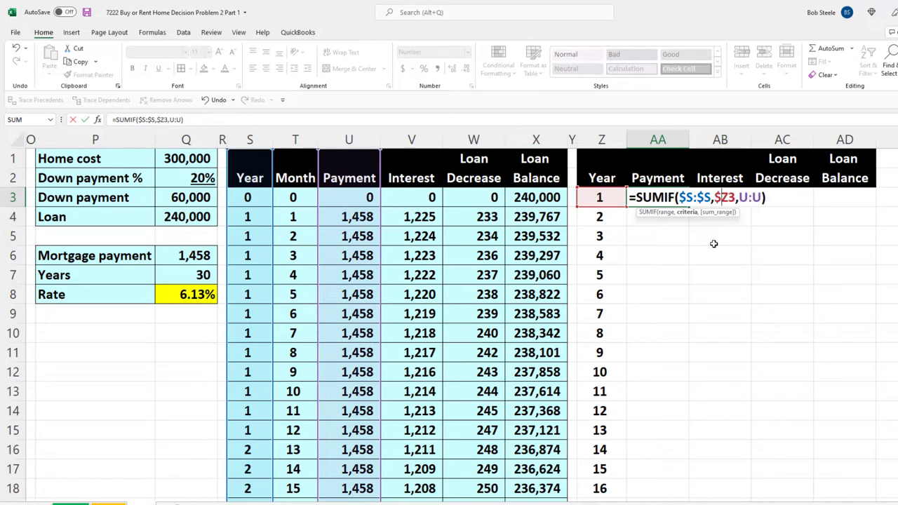
pyautogui.click(740, 197)
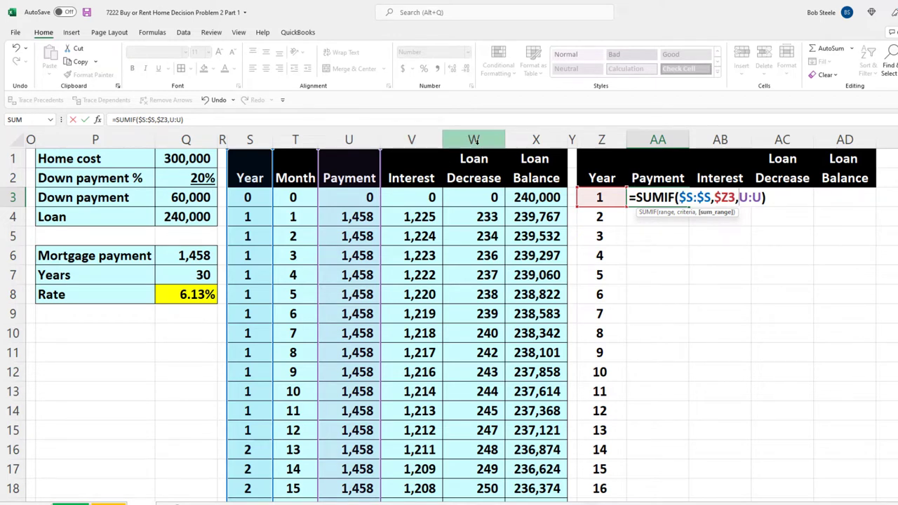
pyautogui.press('Return')
# - Copy the AA3 payment formula across to AB3:AC3 and inspect the references in AC3
pyautogui.click(684, 202)
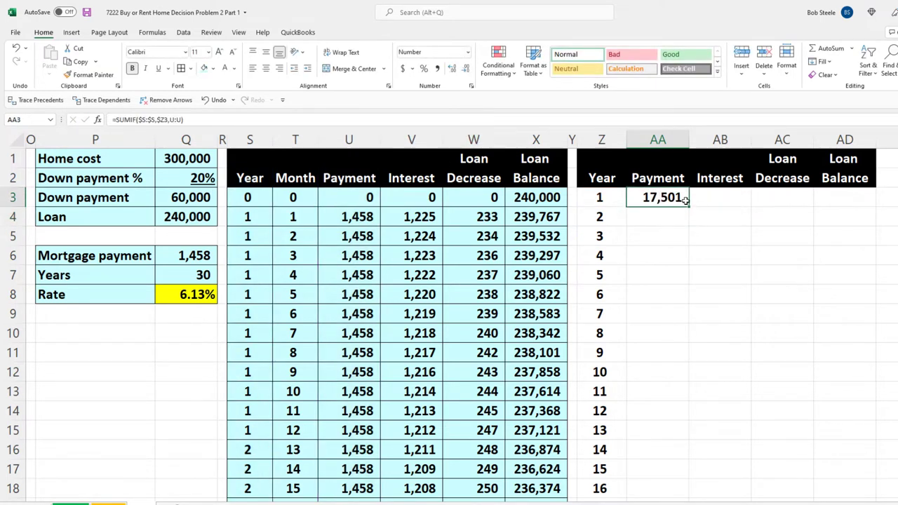
pyautogui.moveTo(688, 207); pyautogui.dragTo(812, 206)
pyautogui.click(790, 228)
pyautogui.click(790, 199)
pyautogui.doubleClick(790, 197)
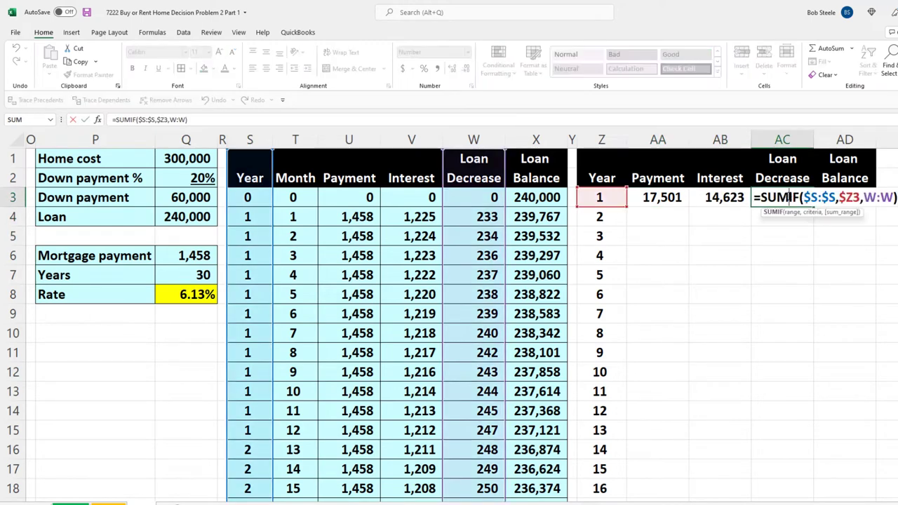
pyautogui.press('Return')
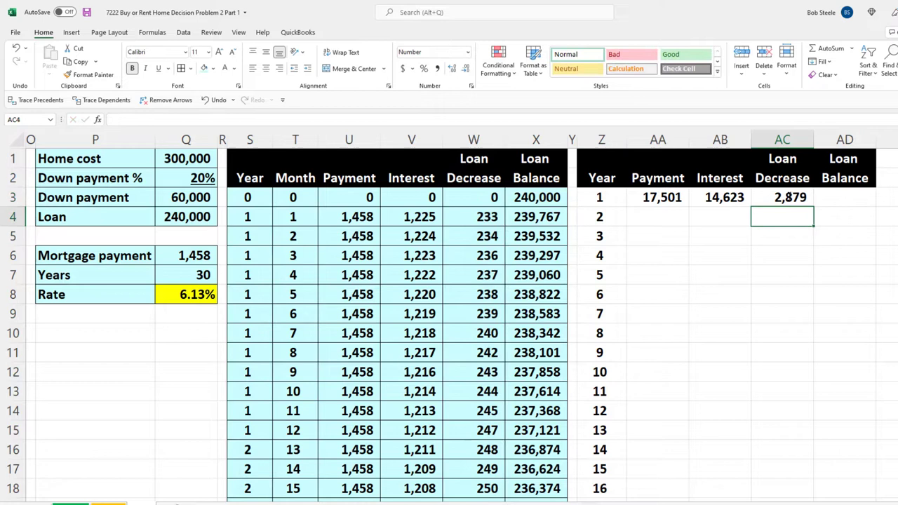
# - Fill the AA3:AC3 formulas down through year 30 in row 32 and review the filled rows
pyautogui.click(652, 199)
pyautogui.moveTo(652, 200); pyautogui.dragTo(758, 200)
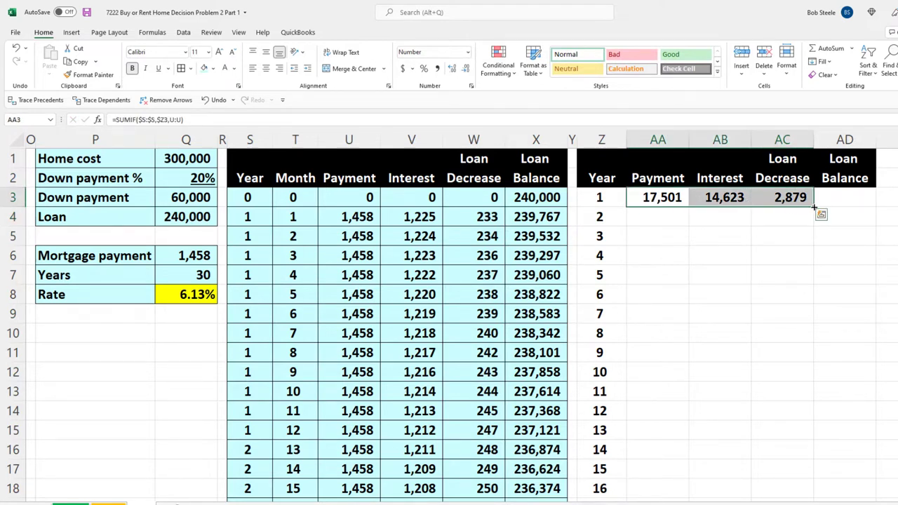
pyautogui.doubleClick(814, 206)
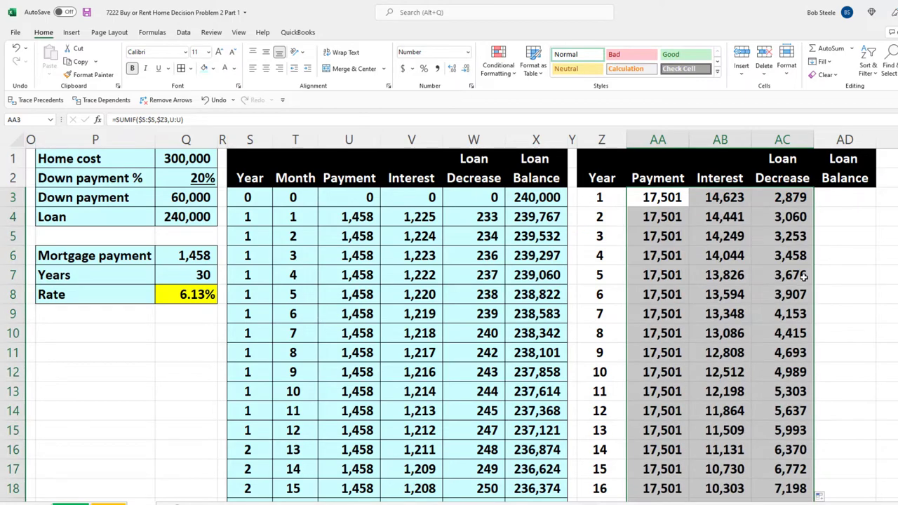
pyautogui.scroll(-4, 804, 278)
pyautogui.scroll(-3, 804, 278)
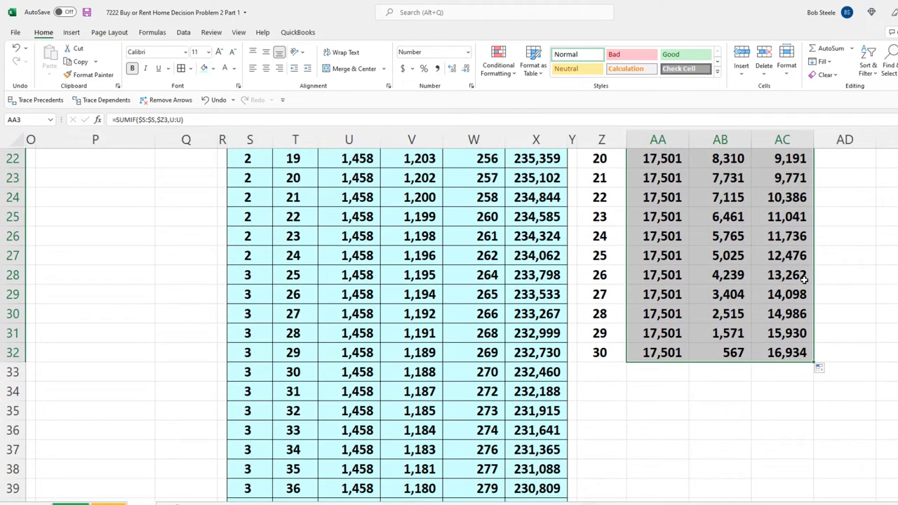
pyautogui.scroll(7, 803, 279)
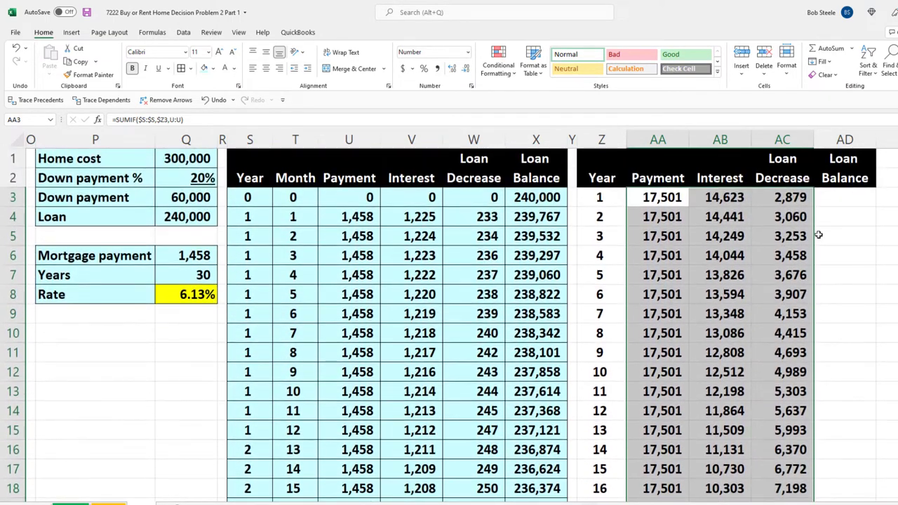
# - Enter the year 1 loan balance formula =MINIFS(X:X,S:S,Z3) in AD3
pyautogui.click(833, 197)
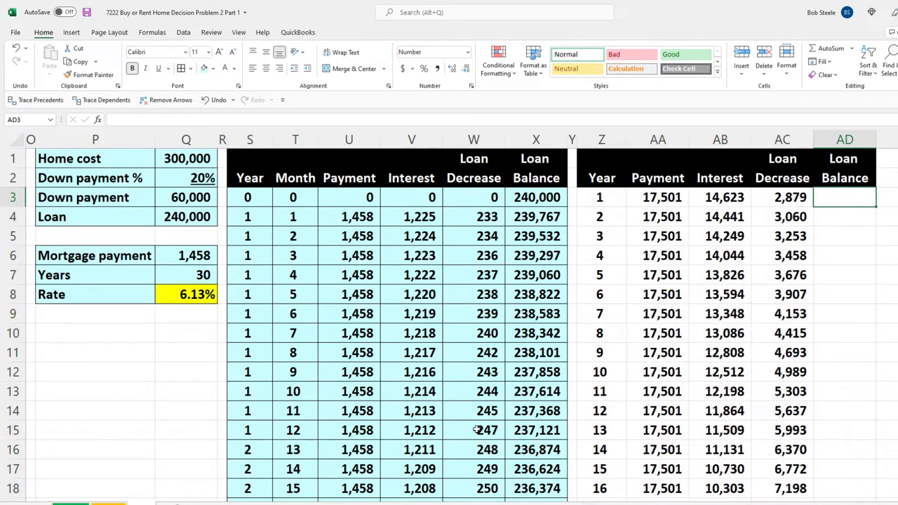
pyautogui.click(517, 430)
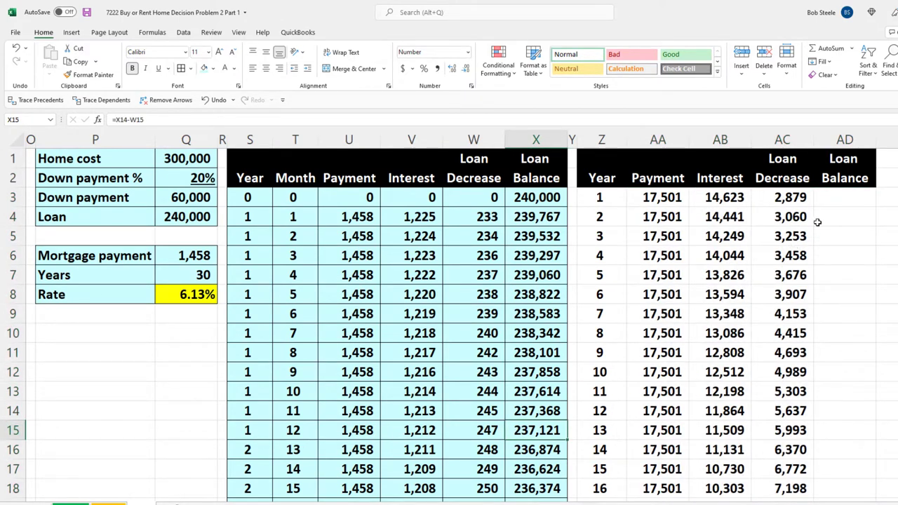
pyautogui.click(831, 196)
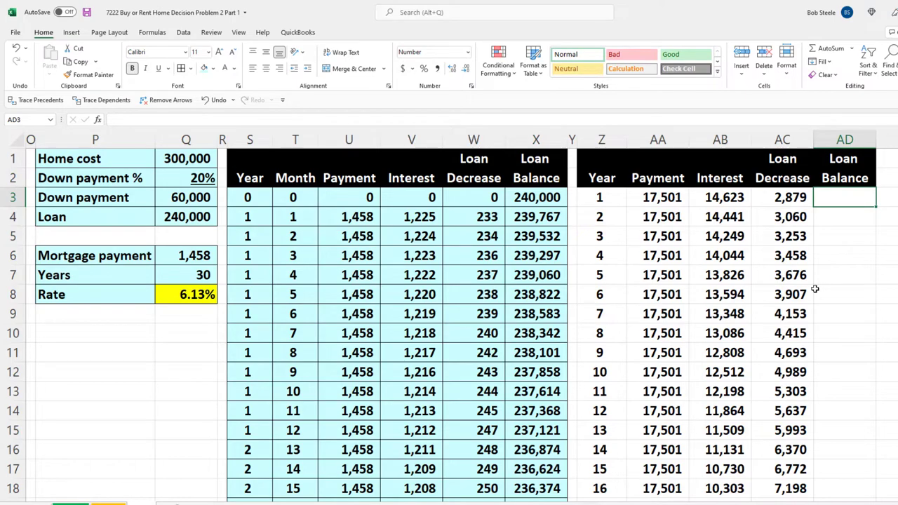
pyautogui.write('=mini')
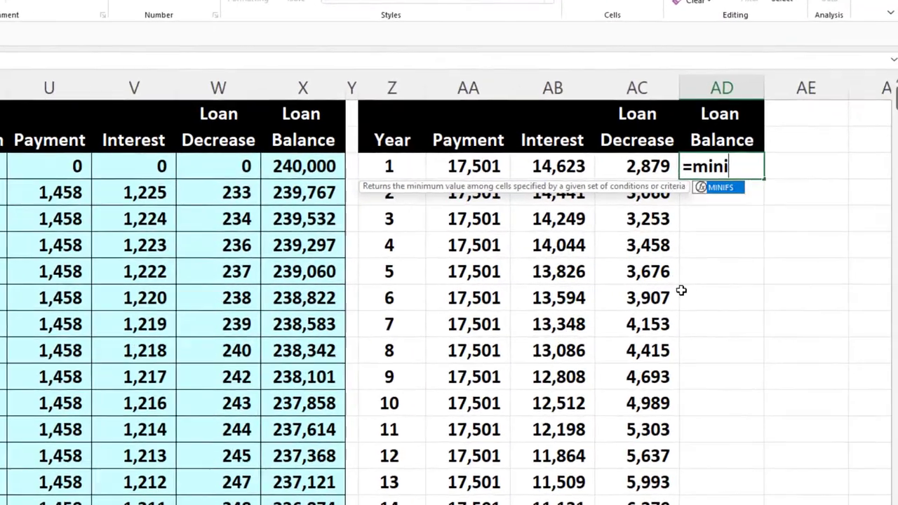
pyautogui.write('fs')
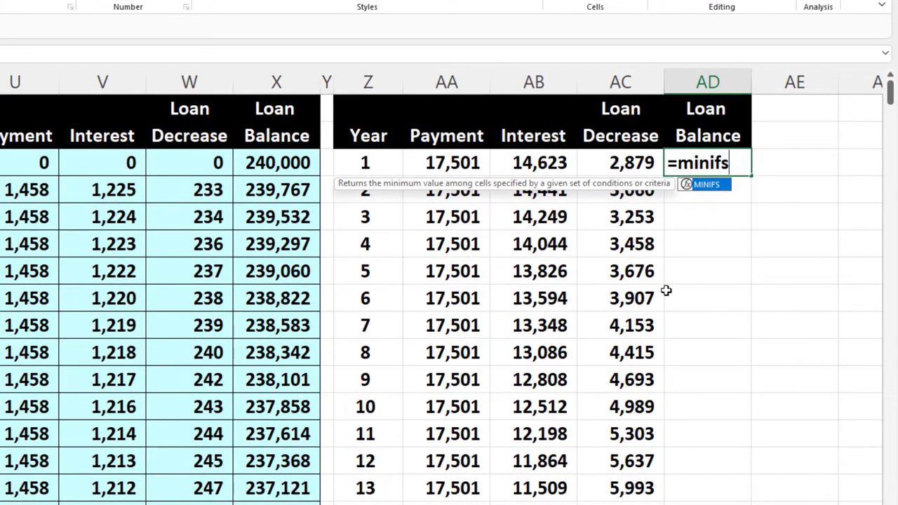
pyautogui.write('(')
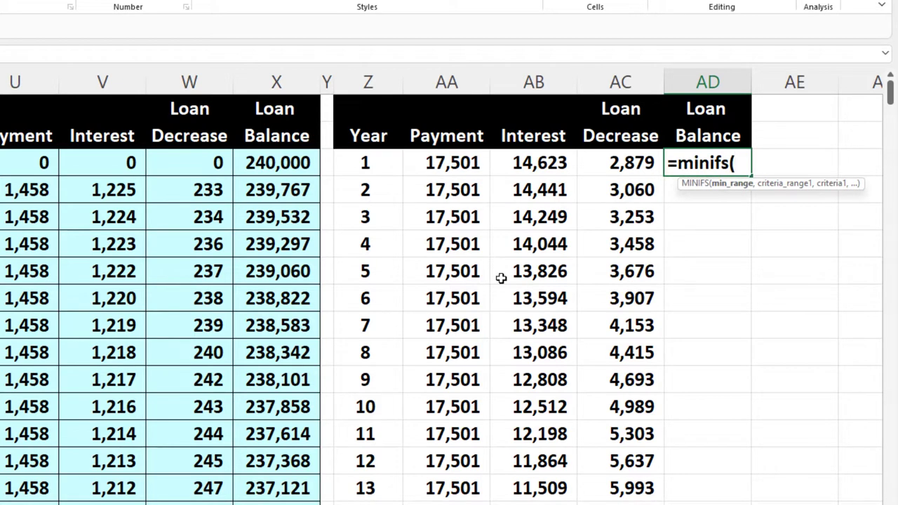
pyautogui.click(278, 83)
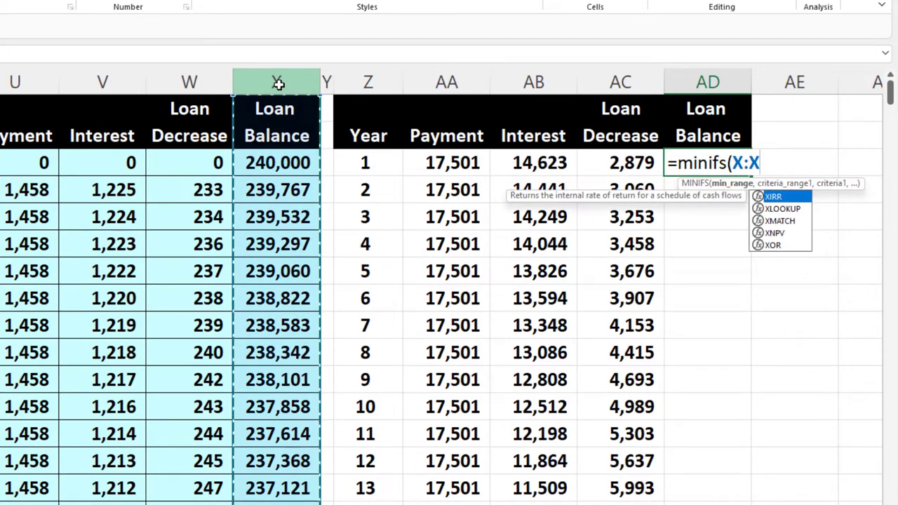
pyautogui.write(',')
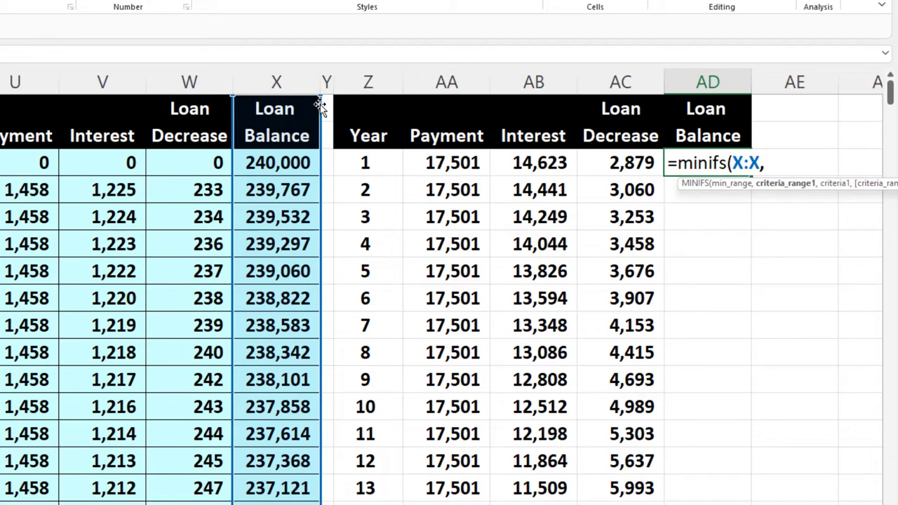
pyautogui.write('S:S')
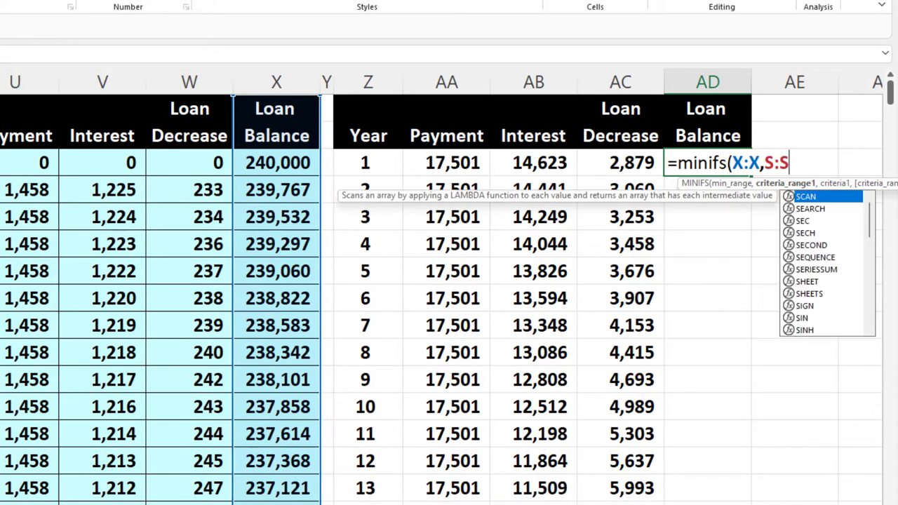
pyautogui.write(',')
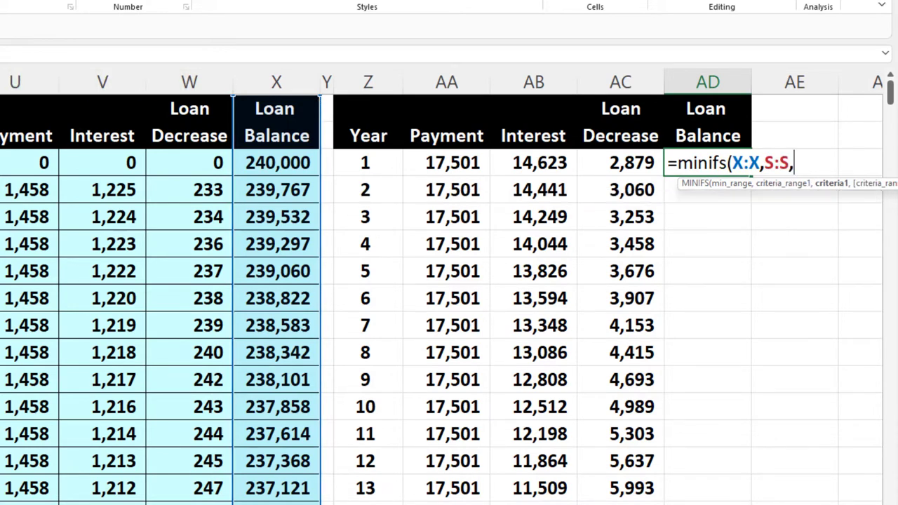
pyautogui.click(370, 164)
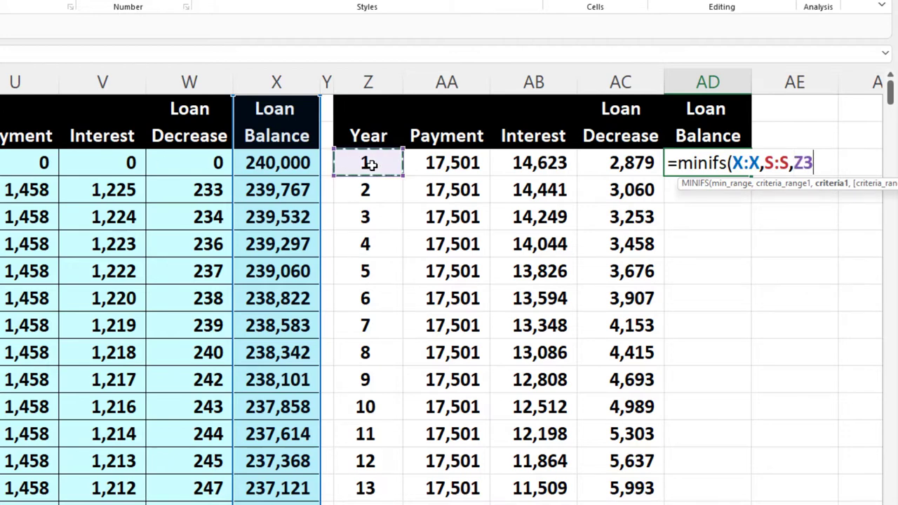
pyautogui.press('Return')
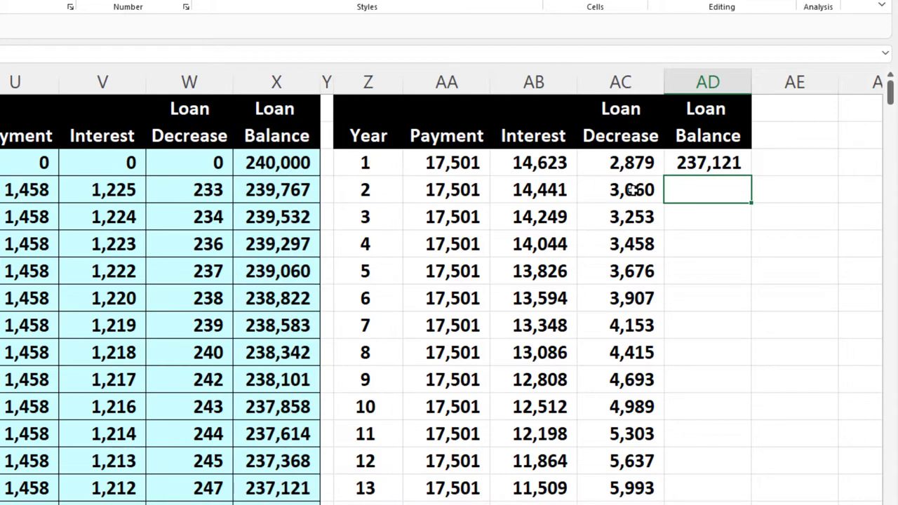
# - Fill the AD3 loan balance formula down the yearly table through year 30
pyautogui.click(723, 164)
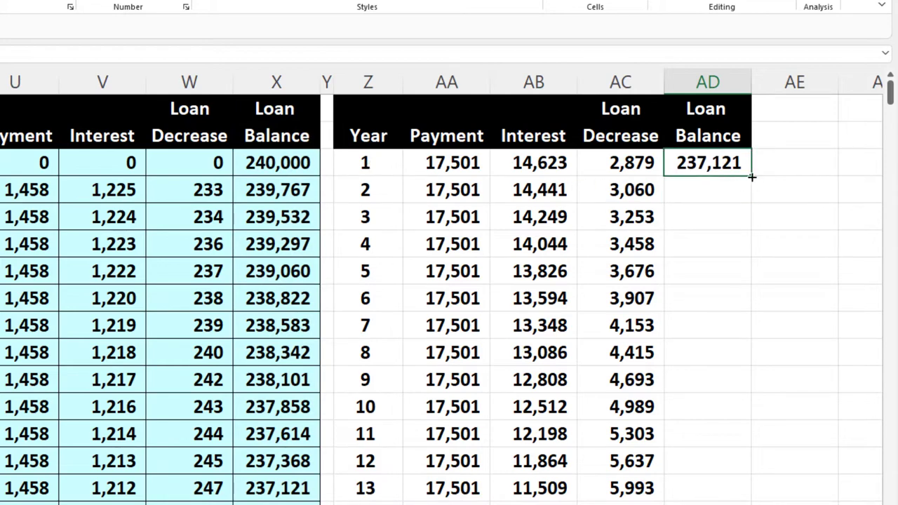
pyautogui.doubleClick(751, 177)
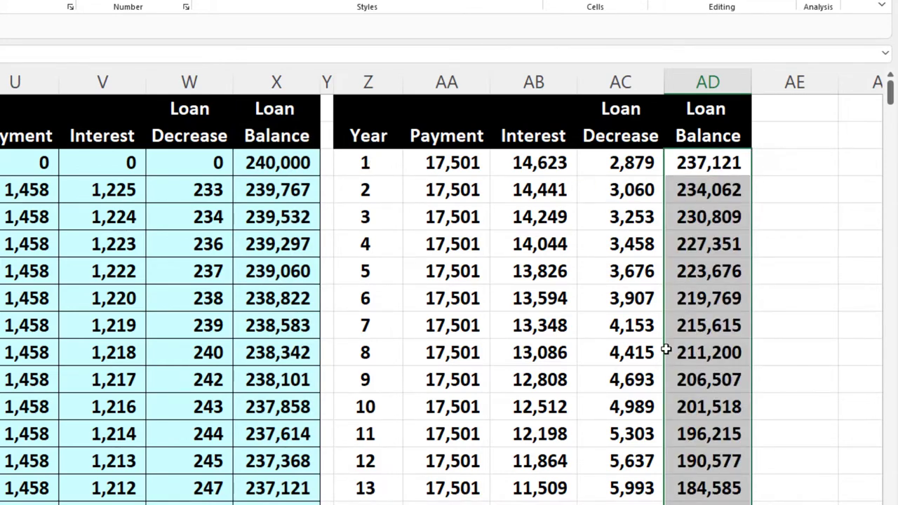
pyautogui.scroll(-7, 667, 348)
# - Label the first empty cell below year 30 in column Z as Total
pyautogui.click(372, 410)
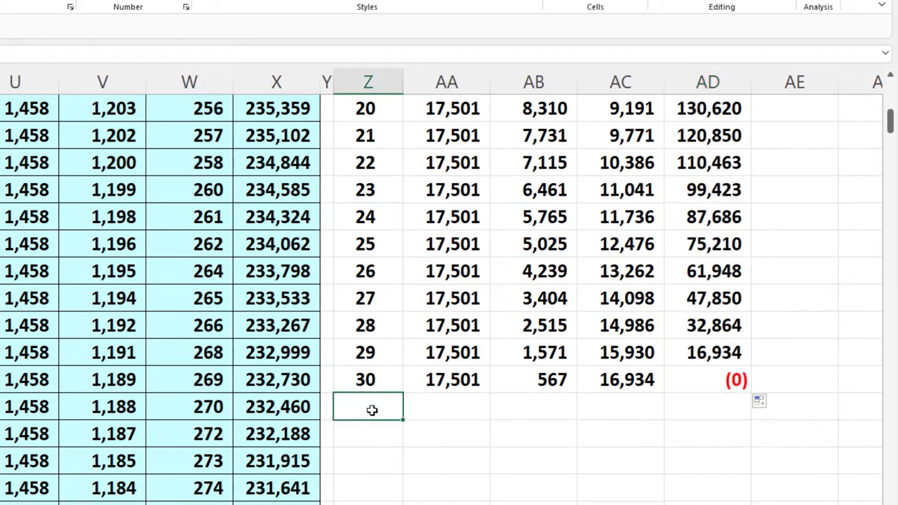
pyautogui.write('s')
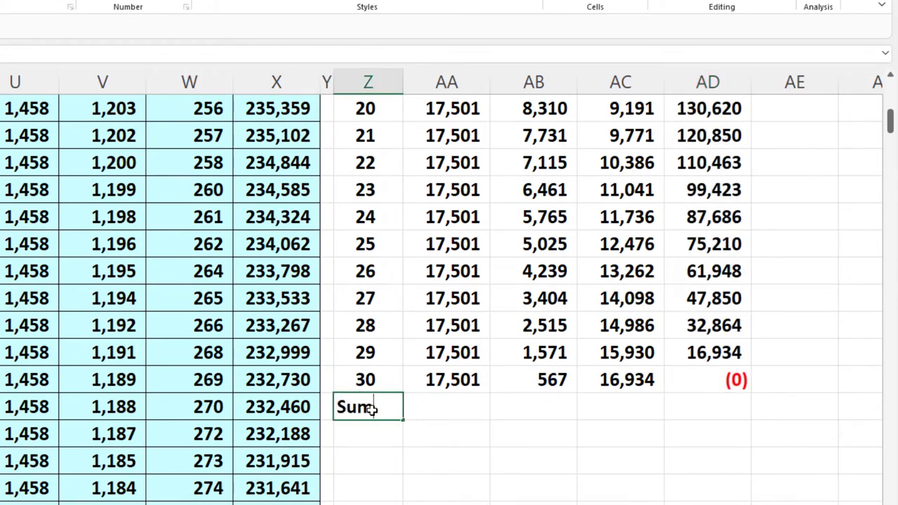
pyautogui.write('l')
pyautogui.press('Tab')
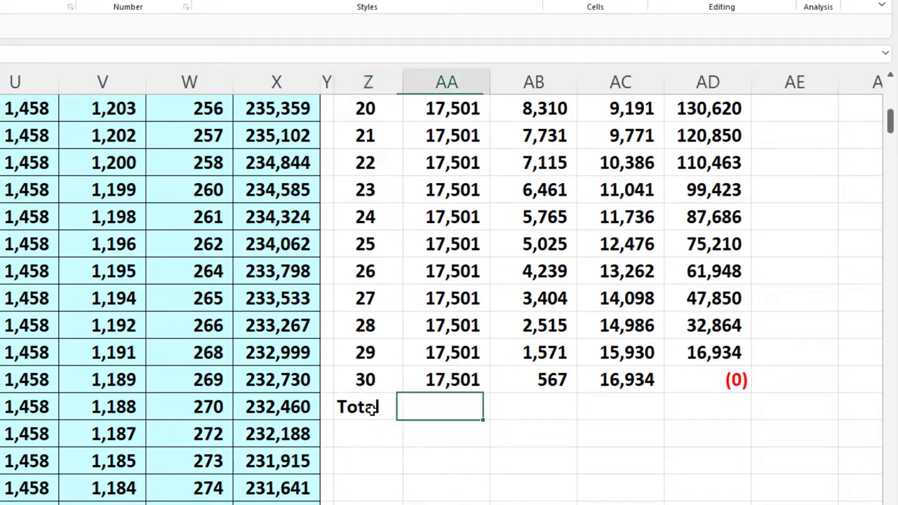
# - Sum the 30 yearly payments in column AA of the Total row and extend the formula across to the interest and loan decrease columns
pyautogui.write('=sum(')
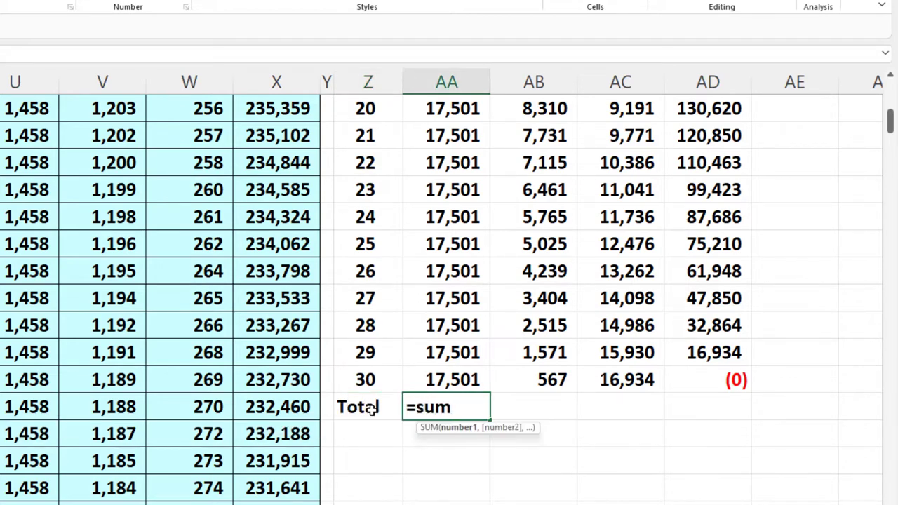
pyautogui.press('Up')
pyautogui.hotkey('shift', 'Up')
pyautogui.hotkey('shift', 'Up')
pyautogui.hotkey('shift', 'Up')
pyautogui.hotkey('shift', 'Up')
pyautogui.hotkey('shift', 'Up')
pyautogui.hotkey('shift', 'Up')
pyautogui.hotkey('shift', 'Up')
pyautogui.hotkey('shift', 'Up')
pyautogui.hotkey('shift', 'Up')
pyautogui.hotkey('shift', 'Up')
pyautogui.hotkey('shift', 'Up')
pyautogui.hotkey('shift', 'Up')
pyautogui.hotkey('shift', 'Up')
pyautogui.hotkey('shift', 'Up')
pyautogui.hotkey('shift', 'Up')
pyautogui.hotkey('shift', 'Up')
pyautogui.hotkey('shift', 'Up')
pyautogui.hotkey('shift', 'Up')
pyautogui.hotkey('shift', 'Up')
pyautogui.hotkey('shift', 'Up')
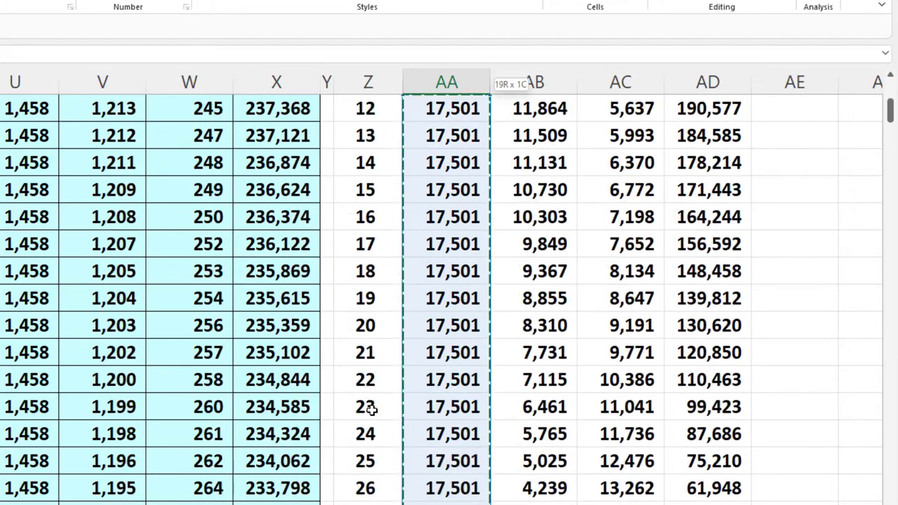
pyautogui.hotkey('shift', 'Up')
pyautogui.hotkey('shift', 'Up')
pyautogui.hotkey('shift', 'Up')
pyautogui.hotkey('shift', 'Up')
pyautogui.hotkey('shift', 'Up')
pyautogui.hotkey('shift', 'Up')
pyautogui.hotkey('shift', 'Up')
pyautogui.hotkey('shift', 'Up')
pyautogui.hotkey('shift', 'Up')
pyautogui.hotkey('shift', 'Up')
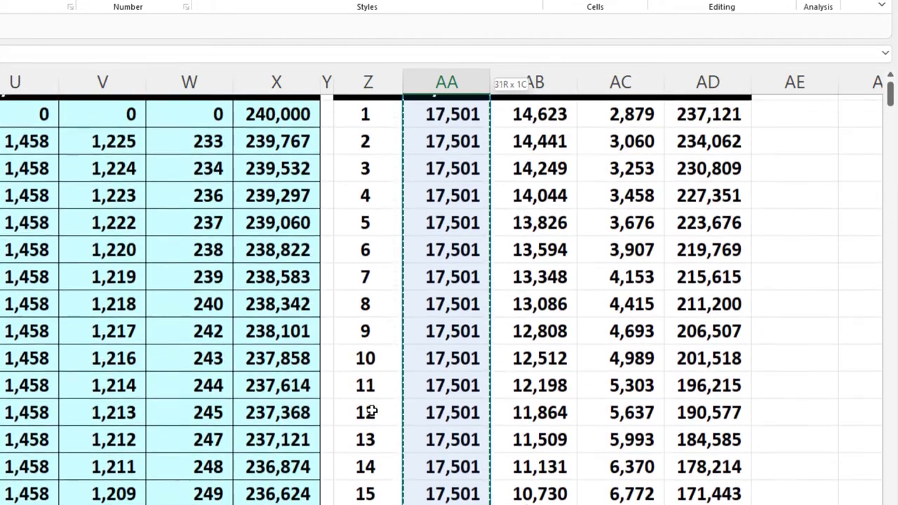
pyautogui.hotkey('shift', 'Down')
pyautogui.press('Return')
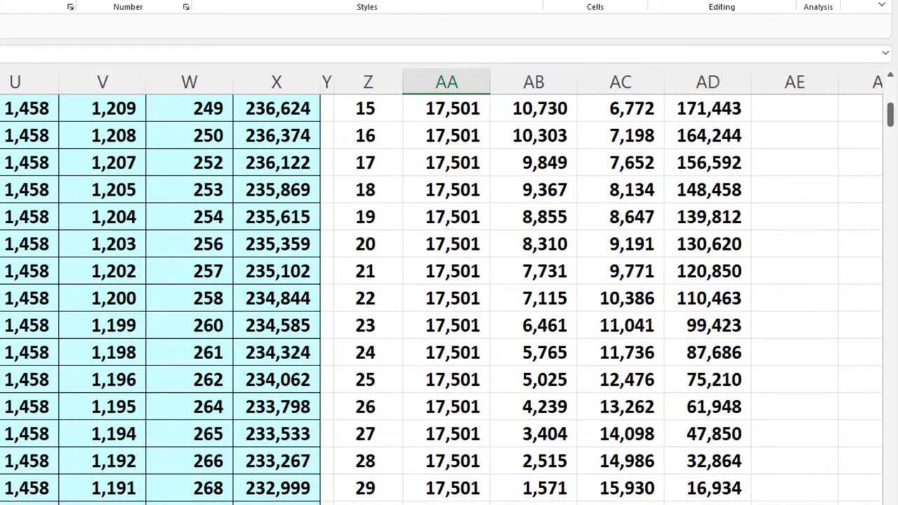
pyautogui.hotkey('shift', 'Right')
pyautogui.hotkey('shift', 'Right')
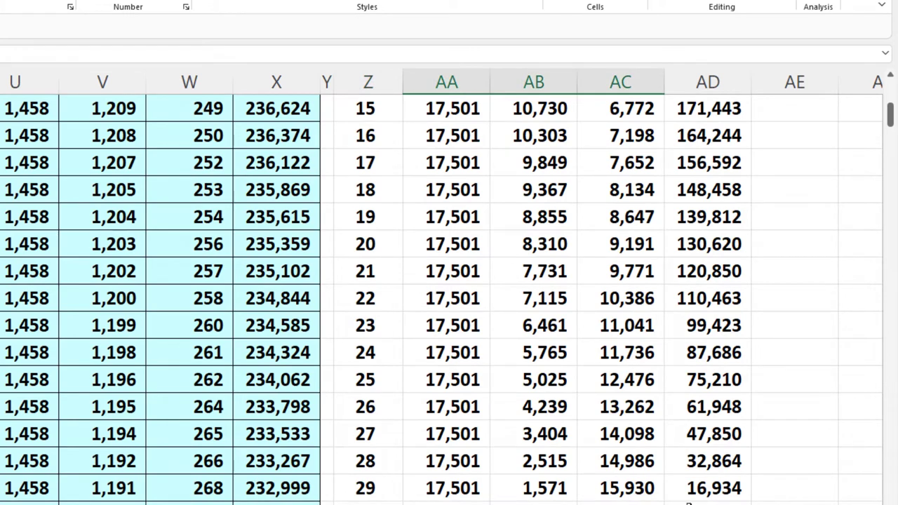
# - Apply all borders and the light blue fill to the yearly table from year 1 through the Total row, columns Z to AD
pyautogui.click(711, 497)
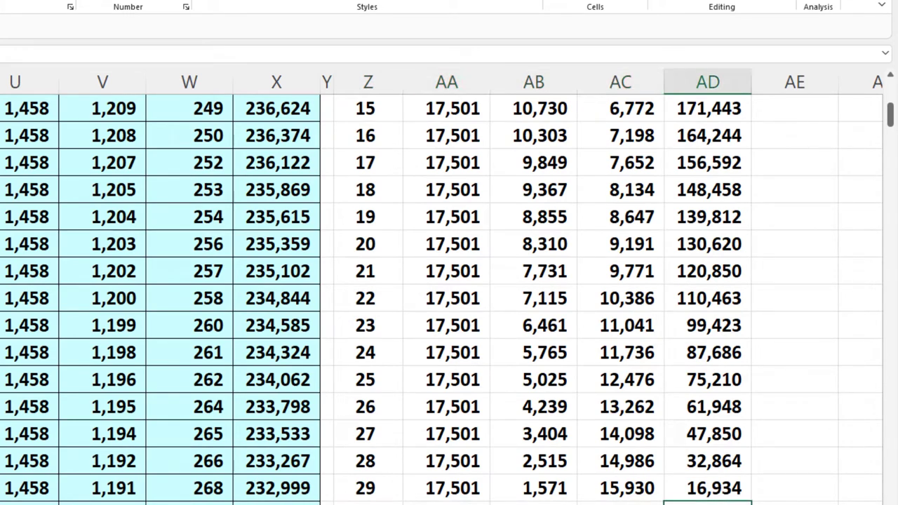
pyautogui.moveTo(365, 496)
pyautogui.mouseDown()
pyautogui.moveTo(708, 497)
pyautogui.moveTo(673, 223)
pyautogui.moveTo(679, 71)
pyautogui.moveTo(677, 140)
pyautogui.mouseUp()
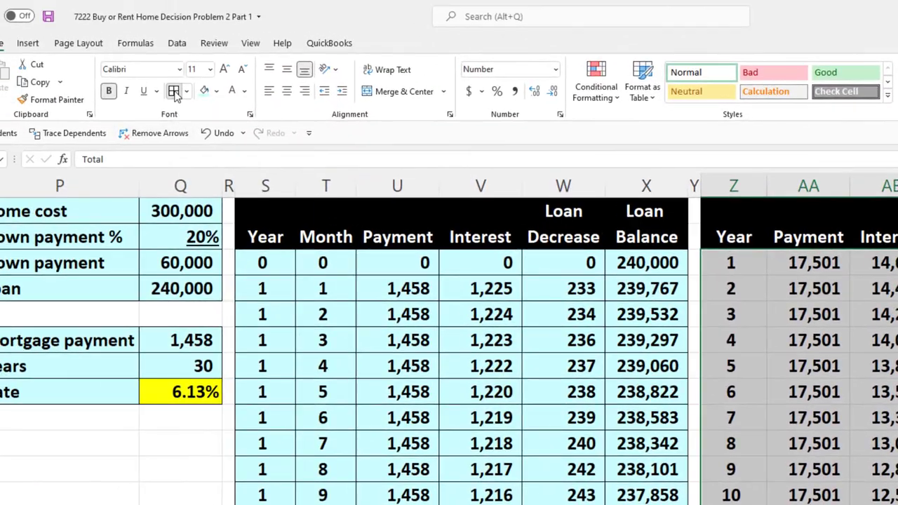
pyautogui.scroll(-7, 836, 468)
pyautogui.click(204, 91)
pyautogui.scroll(7, 836, 469)
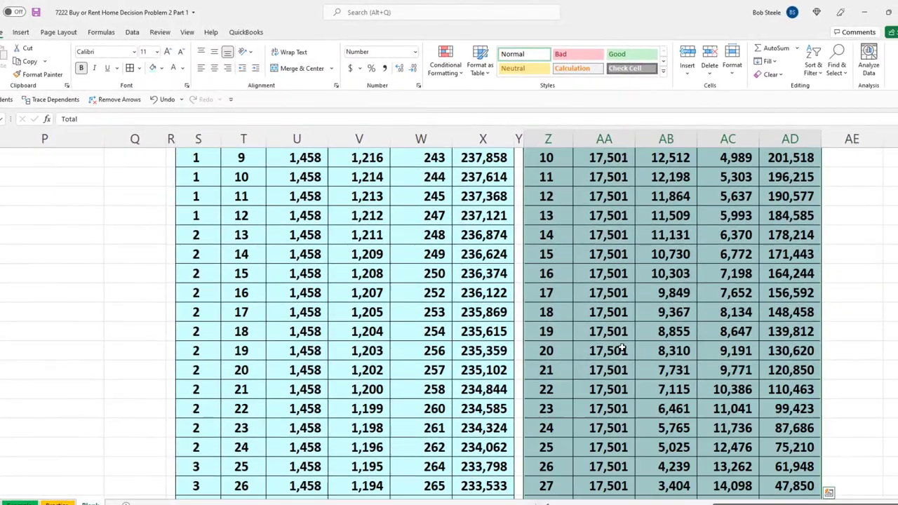
pyautogui.click(569, 202)
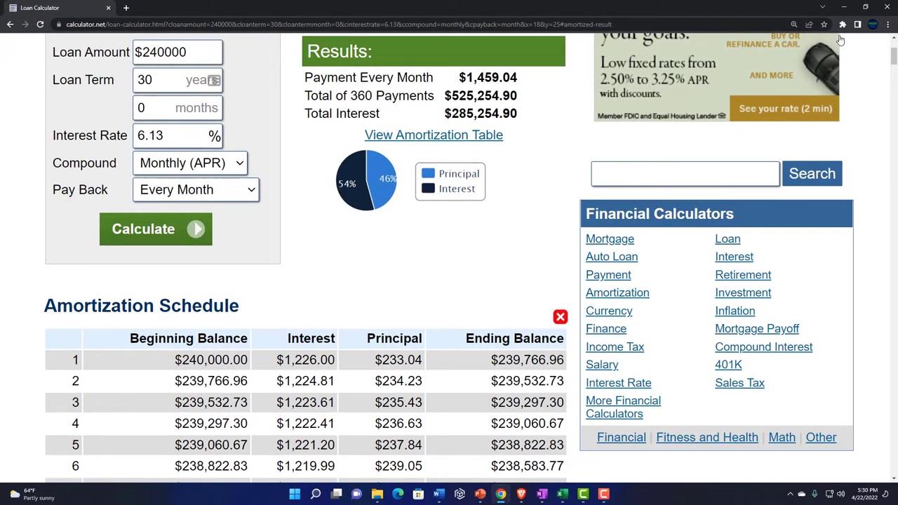
# - Return from the online loan calculator to the workbook and examine the yearly interest in column AB through year 30, including the first five years
pyautogui.click(842, 8)
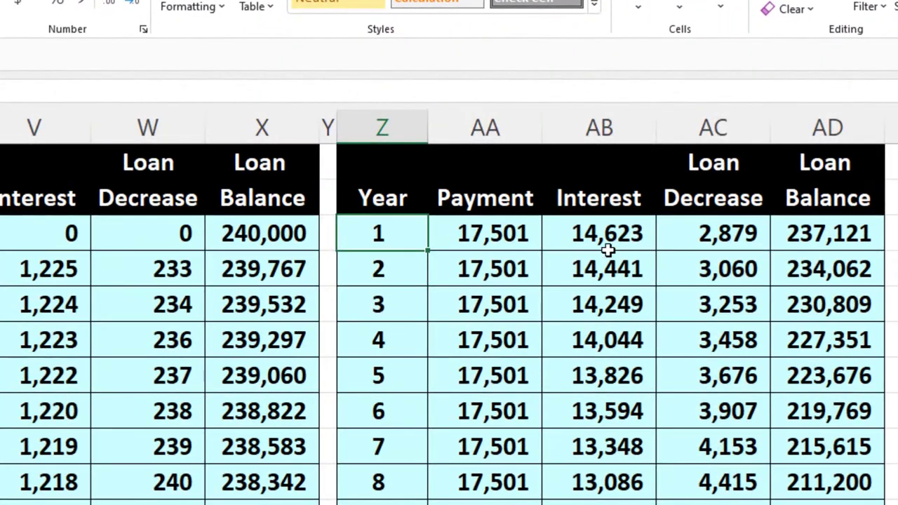
pyautogui.click(593, 233)
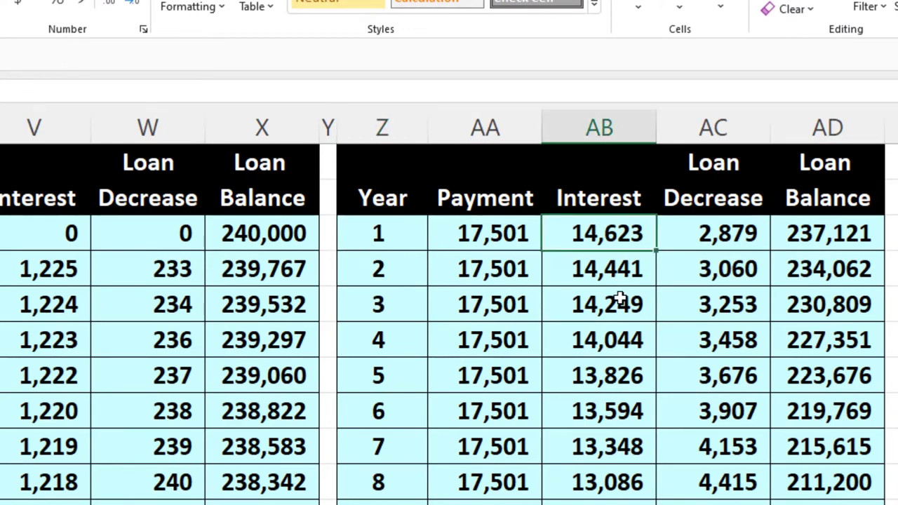
pyautogui.press('Down')
pyautogui.press('Down')
pyautogui.press('Down')
pyautogui.press('Down')
pyautogui.press('Down')
pyautogui.press('Down')
pyautogui.press('Down')
pyautogui.press('Down')
pyautogui.press('Down')
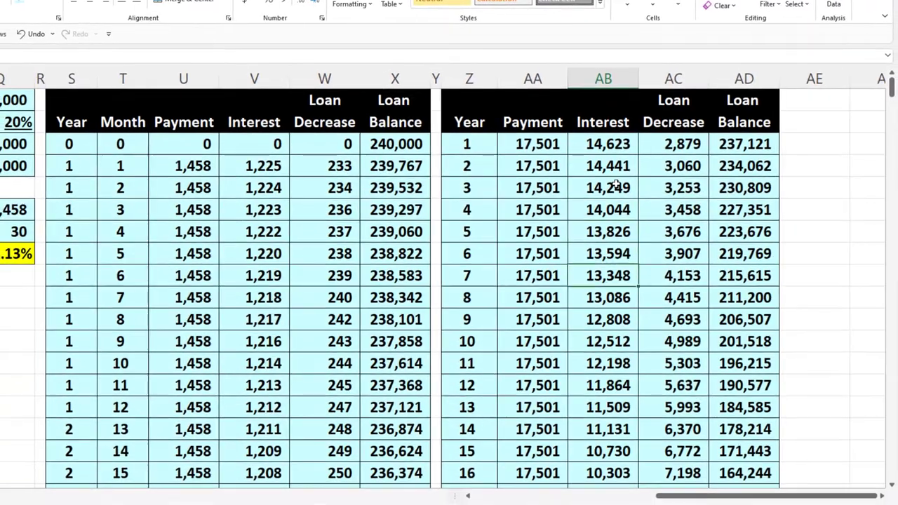
pyautogui.press('Down')
pyautogui.press('Down')
pyautogui.press('Down')
pyautogui.press('Down')
pyautogui.press('Down')
pyautogui.press('Down')
pyautogui.press('Down')
pyautogui.press('Down')
pyautogui.press('Down')
pyautogui.press('Down')
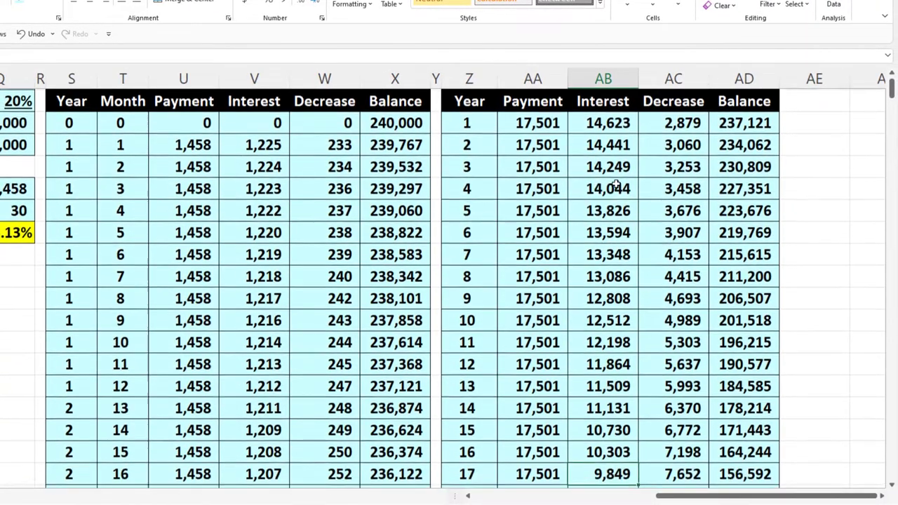
pyautogui.press('Down')
pyautogui.press('Down')
pyautogui.press('Down')
pyautogui.press('Down')
pyautogui.press('Down')
pyautogui.press('Down')
pyautogui.press('Down')
pyautogui.press('Down')
pyautogui.press('Down')
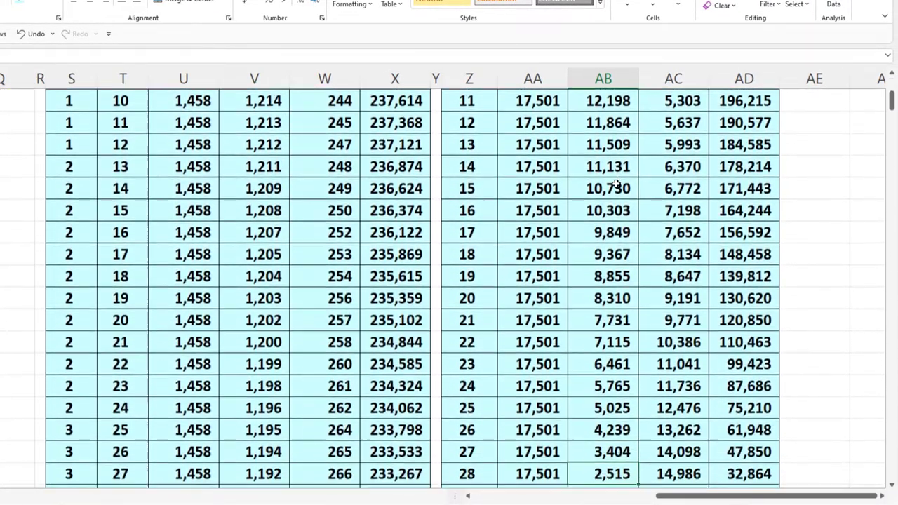
pyautogui.press('Down')
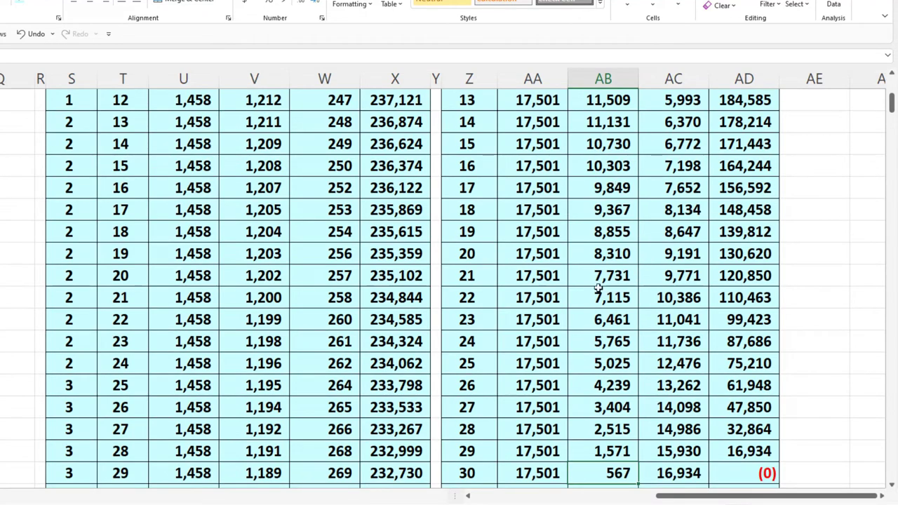
pyautogui.click(600, 144)
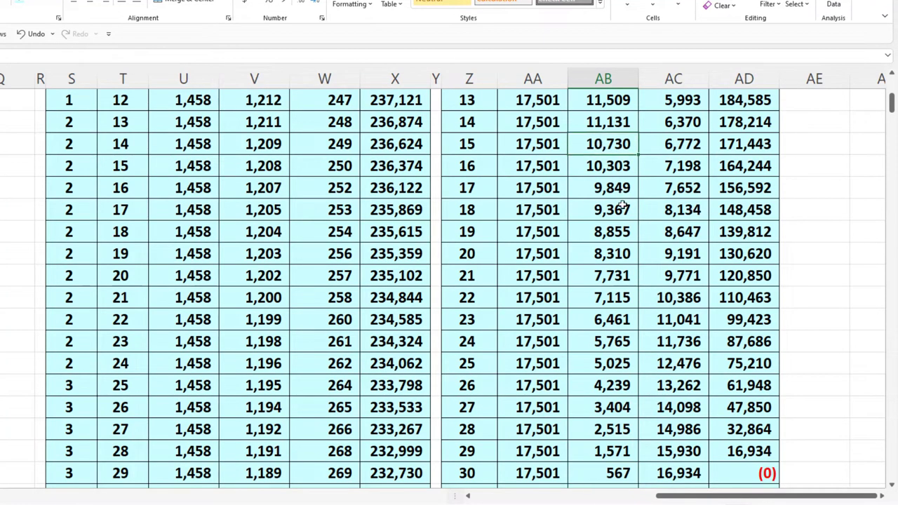
pyautogui.scroll(5, 625, 225)
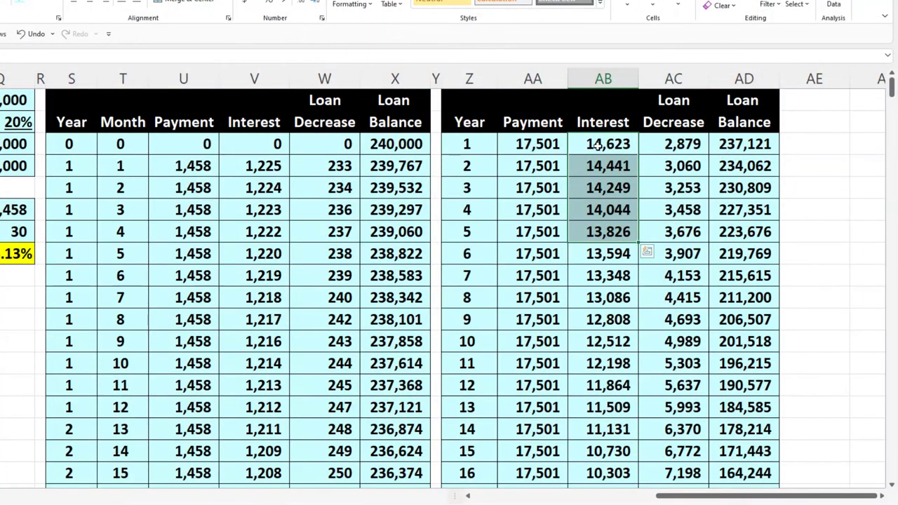
pyautogui.click(597, 145)
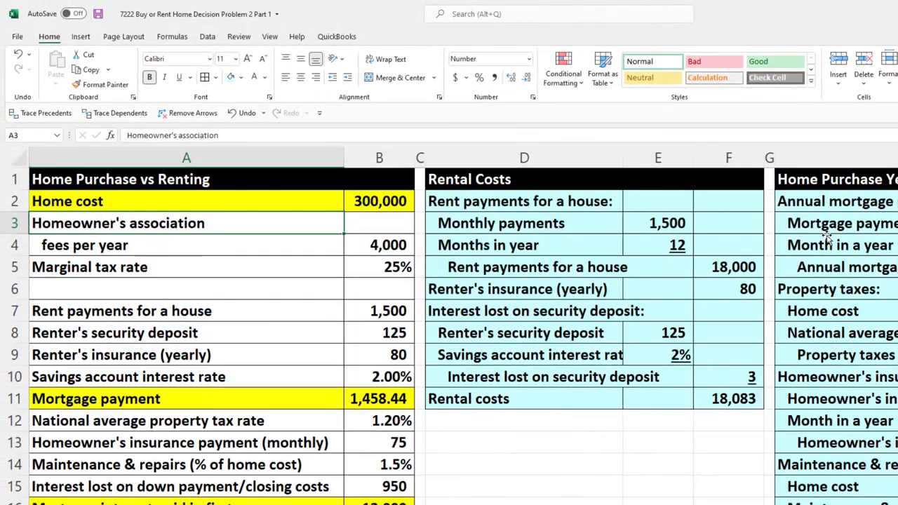
# - Check the first-year mortgage interest assumption in B16 against the yearly mortgage table's interest column AB, from year 1 through year 25
pyautogui.scroll(-2, 572, 454)
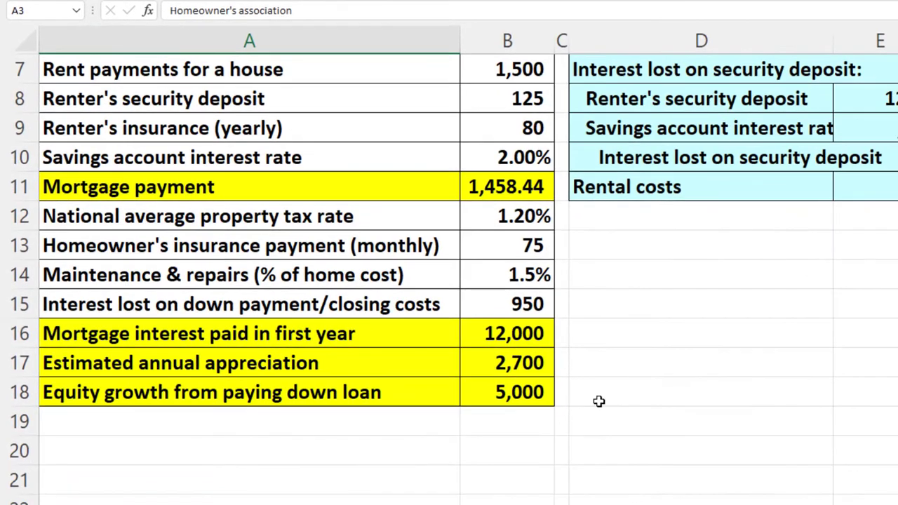
pyautogui.click(491, 337)
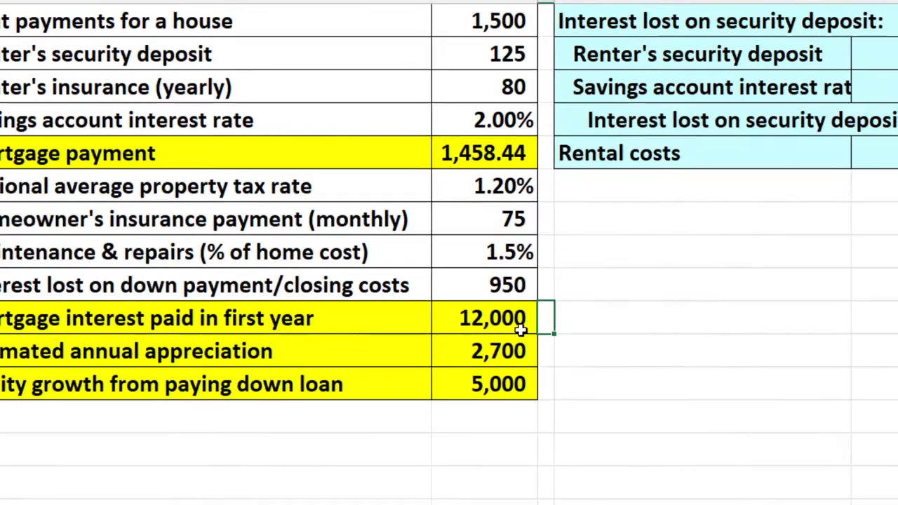
pyautogui.press('Right')
pyautogui.press('Right')
pyautogui.press('Right')
pyautogui.press('Right')
pyautogui.press('Right')
pyautogui.press('Right')
pyautogui.press('Right')
pyautogui.press('Right')
pyautogui.press('Right')
pyautogui.press('Right')
pyautogui.press('Right')
pyautogui.press('Right')
pyautogui.press('Right')
pyautogui.press('Right')
pyautogui.press('Right')
pyautogui.press('Right')
pyautogui.press('Right')
pyautogui.press('Right')
pyautogui.press('Right')
pyautogui.press('Right')
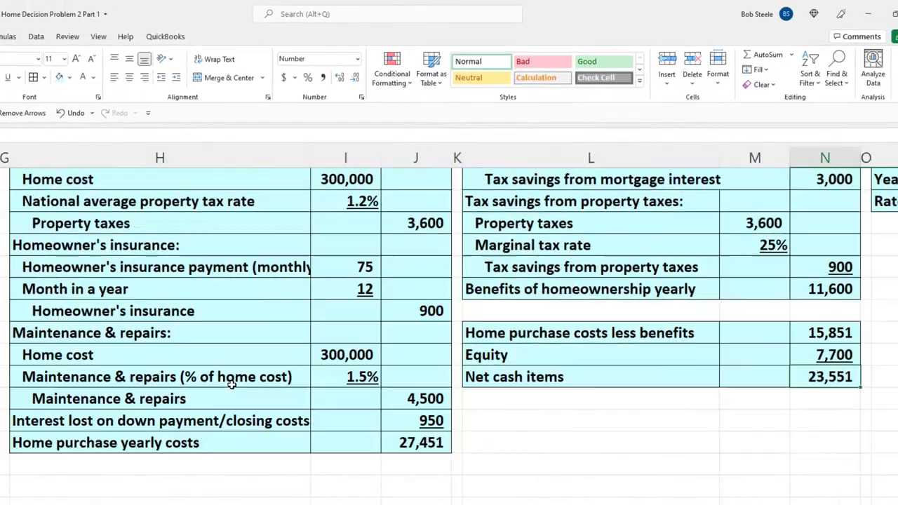
pyautogui.press('Right')
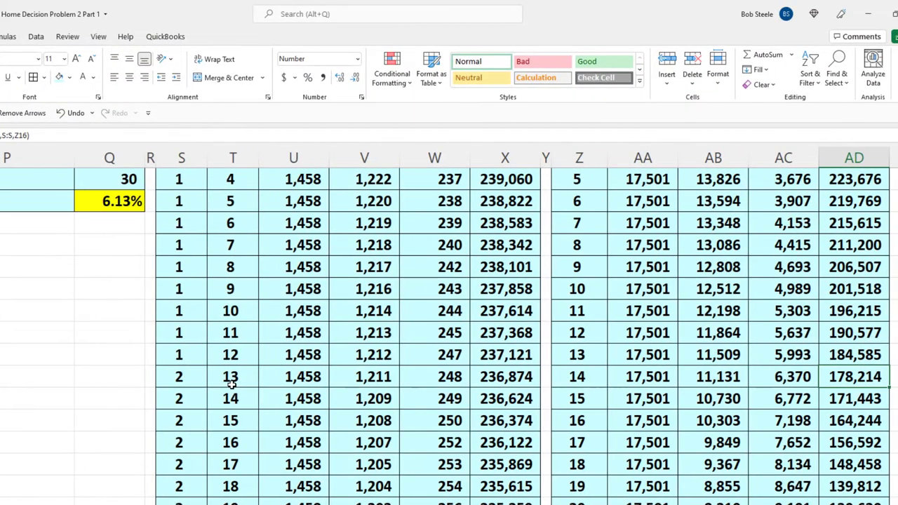
pyautogui.scroll(2, 232, 382)
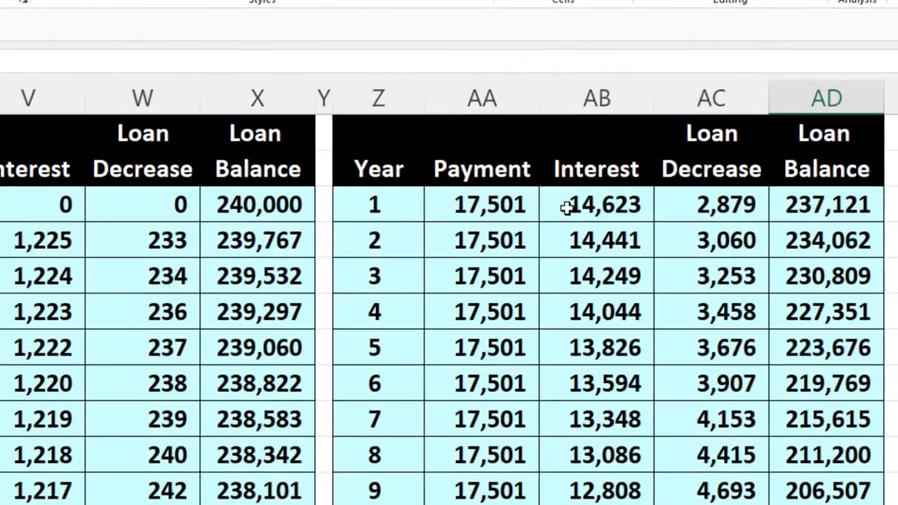
pyautogui.moveTo(565, 207); pyautogui.dragTo(596, 500)
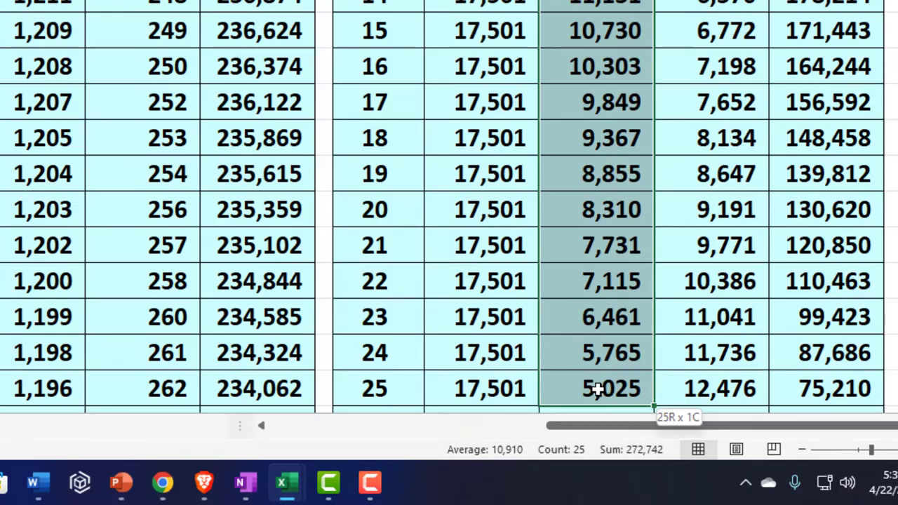
pyautogui.moveTo(596, 389); pyautogui.dragTo(596, 389)
pyautogui.scroll(3, 597, 389)
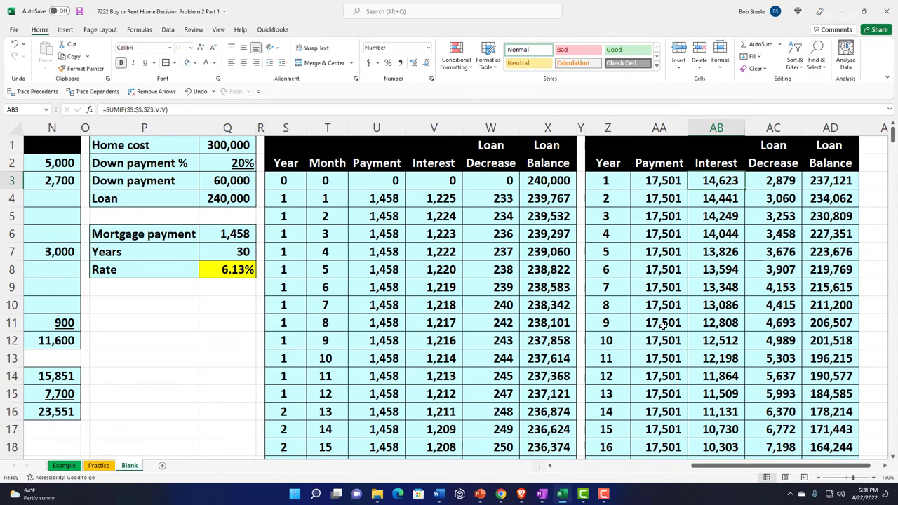
# - Return to the input list and review the first-year mortgage interest and the equity growth from paying down the loan
pyautogui.press('Left')
pyautogui.press('Left')
pyautogui.press('Left')
pyautogui.press('Left')
pyautogui.press('Left')
pyautogui.press('Left')
pyautogui.press('Left')
pyautogui.press('Left')
pyautogui.press('Left')
pyautogui.press('Left')
pyautogui.press('Left')
pyautogui.press('Left')
pyautogui.press('Left')
pyautogui.press('Left')
pyautogui.press('Left')
pyautogui.press('Left')
pyautogui.press('Left')
pyautogui.press('Left')
pyautogui.press('Left')
pyautogui.press('Left')
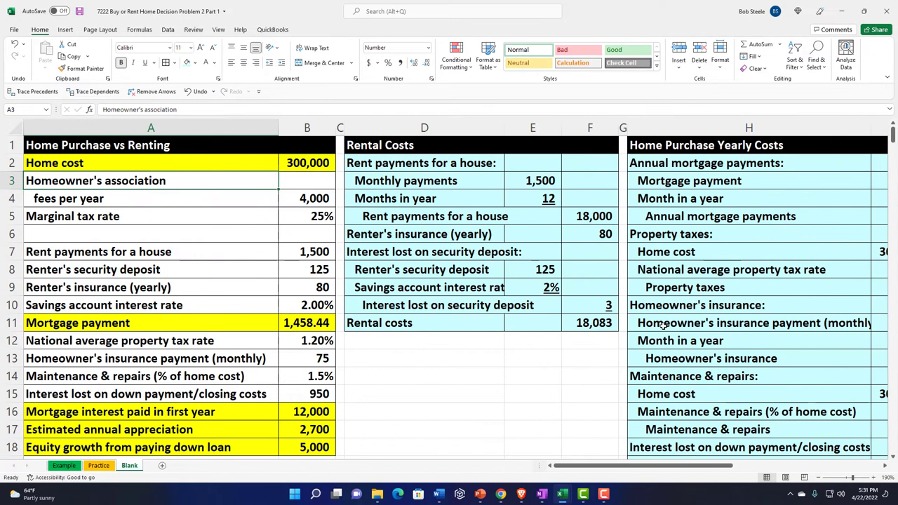
pyautogui.scroll(-2, 427, 409)
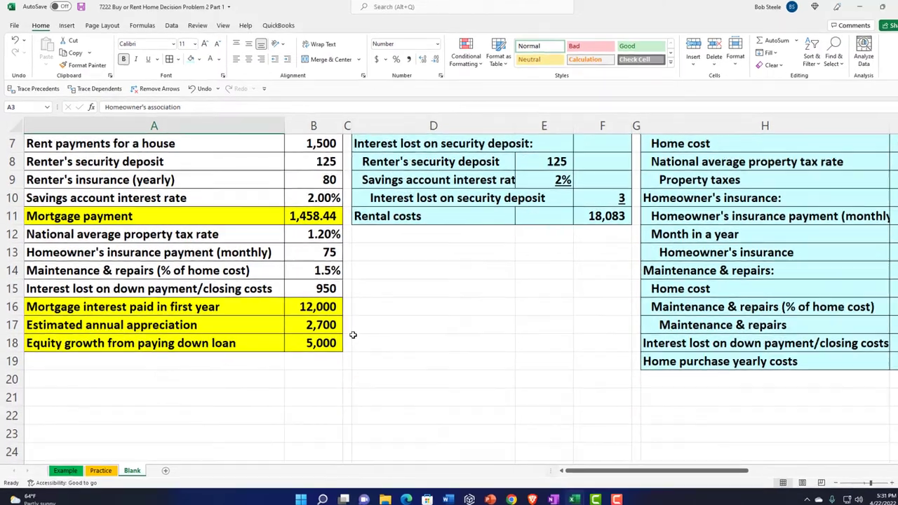
pyautogui.click(324, 314)
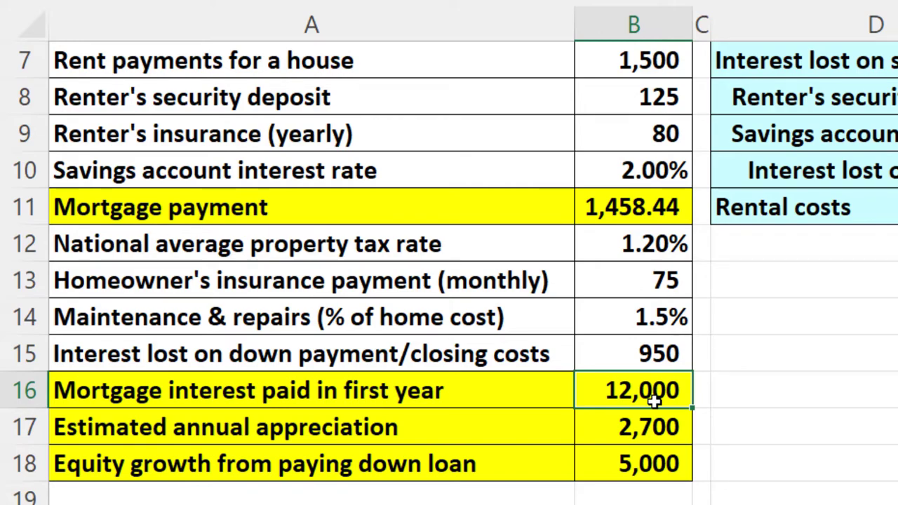
pyautogui.scroll(2, 654, 400)
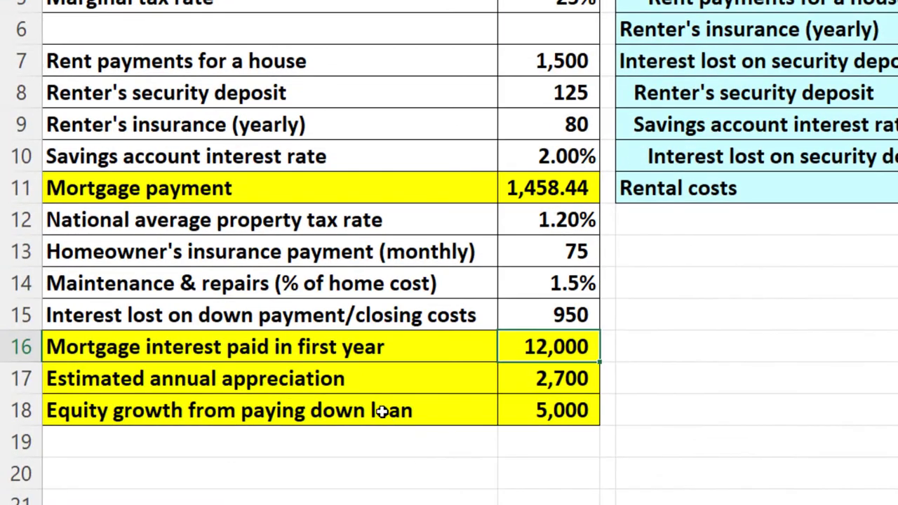
pyautogui.click(479, 410)
pyautogui.moveTo(479, 410); pyautogui.dragTo(519, 409)
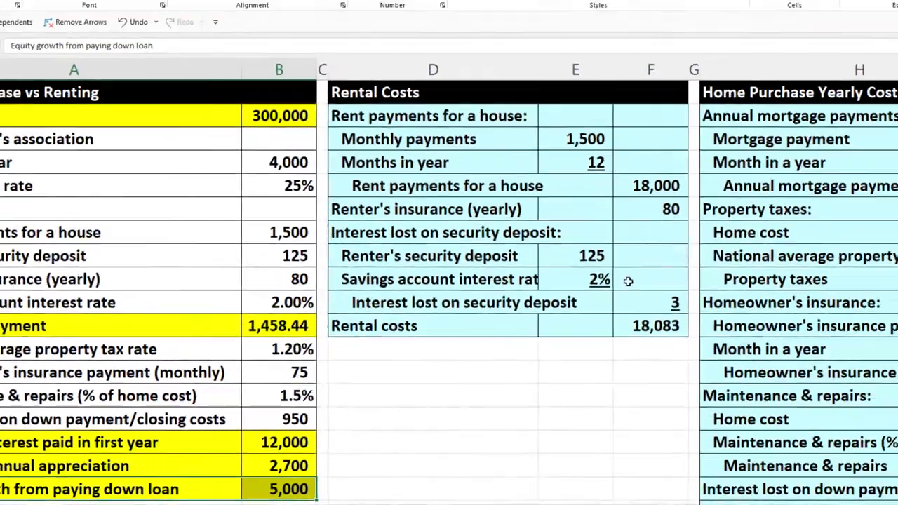
# - Examine the year 1 payment, interest, loan decrease and loan balance in the yearly mortgage table, columns AA to AD
pyautogui.click(607, 191)
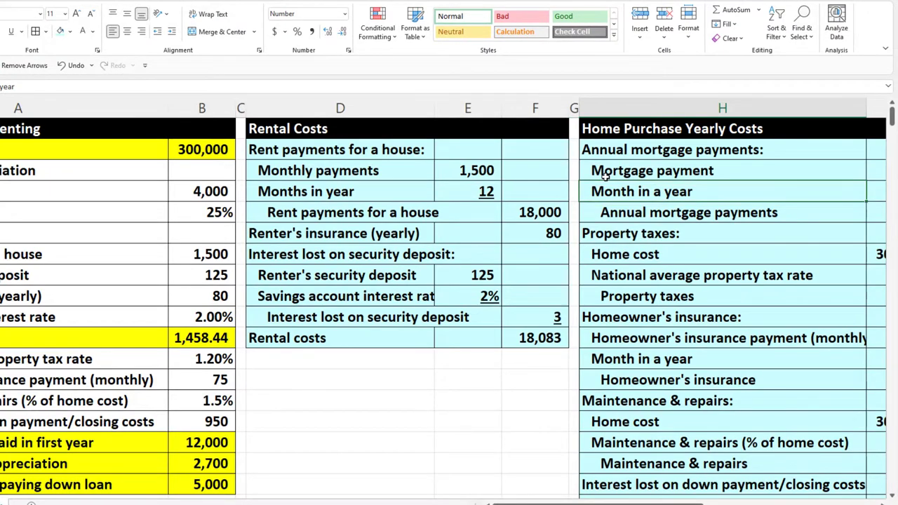
pyautogui.press('Right')
pyautogui.press('Right')
pyautogui.press('Right')
pyautogui.press('Right')
pyautogui.press('Right')
pyautogui.press('Right')
pyautogui.press('Right')
pyautogui.press('Right')
pyautogui.press('Right')
pyautogui.press('Right')
pyautogui.press('Right')
pyautogui.press('Right')
pyautogui.press('Right')
pyautogui.press('Right')
pyautogui.press('Right')
pyautogui.press('Right')
pyautogui.press('Right')
pyautogui.press('Right')
pyautogui.press('Right')
pyautogui.press('Right')
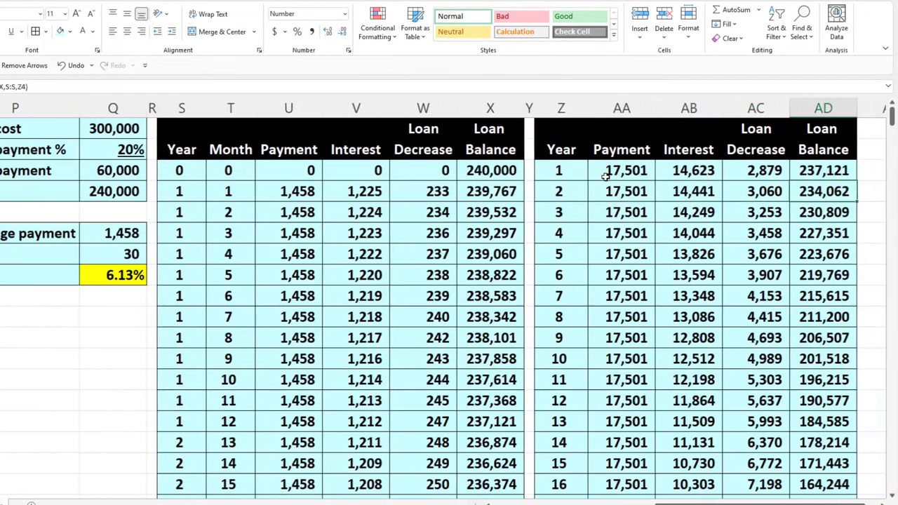
pyautogui.press('Right')
pyautogui.press('Right')
pyautogui.press('Right')
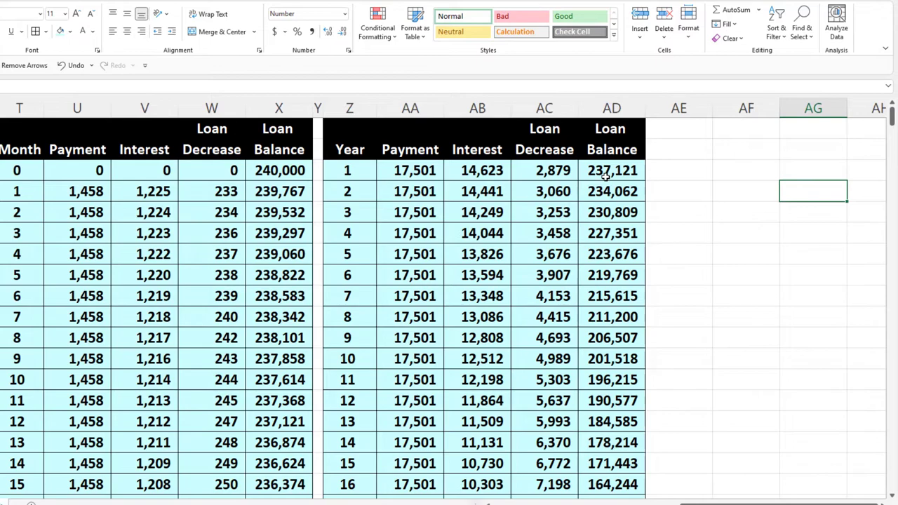
pyautogui.press('Down')
pyautogui.press('Down')
pyautogui.press('Left')
pyautogui.press('Left')
pyautogui.press('Left')
pyautogui.press('Left')
pyautogui.press('Left')
pyautogui.press('Left')
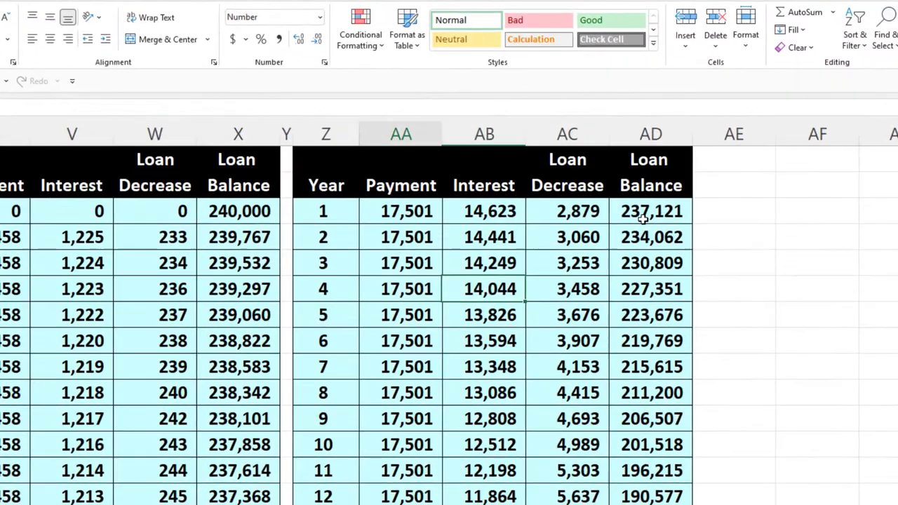
pyautogui.press('Left')
pyautogui.press('Up')
pyautogui.press('Up')
pyautogui.press('Up')
pyautogui.press('Right')
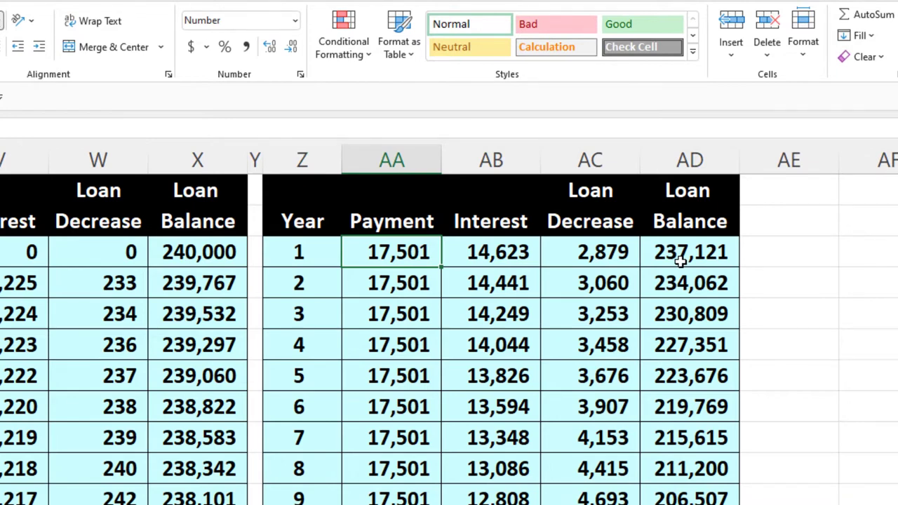
pyautogui.press('Right')
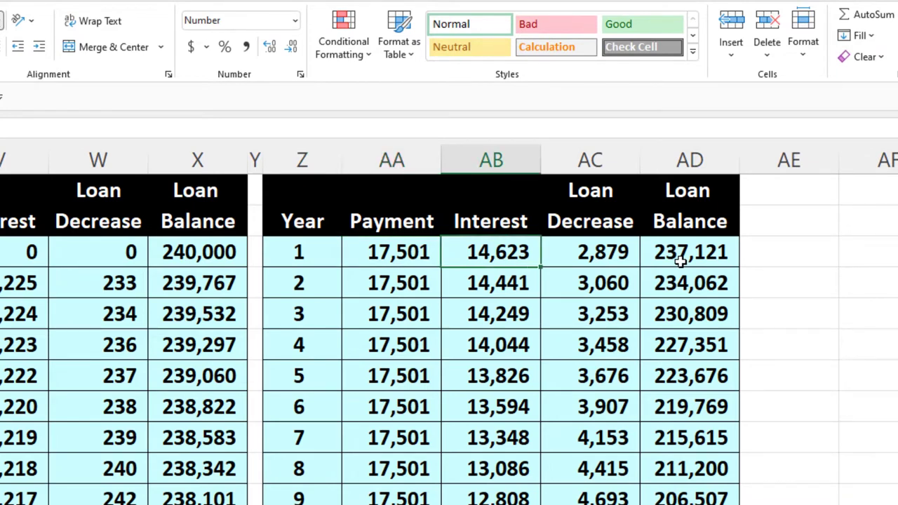
pyautogui.press('Right')
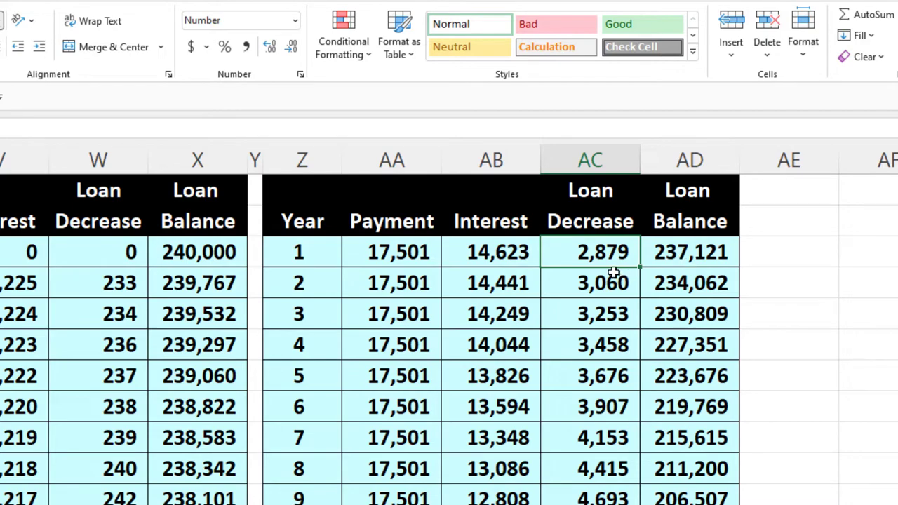
pyautogui.press('Right')
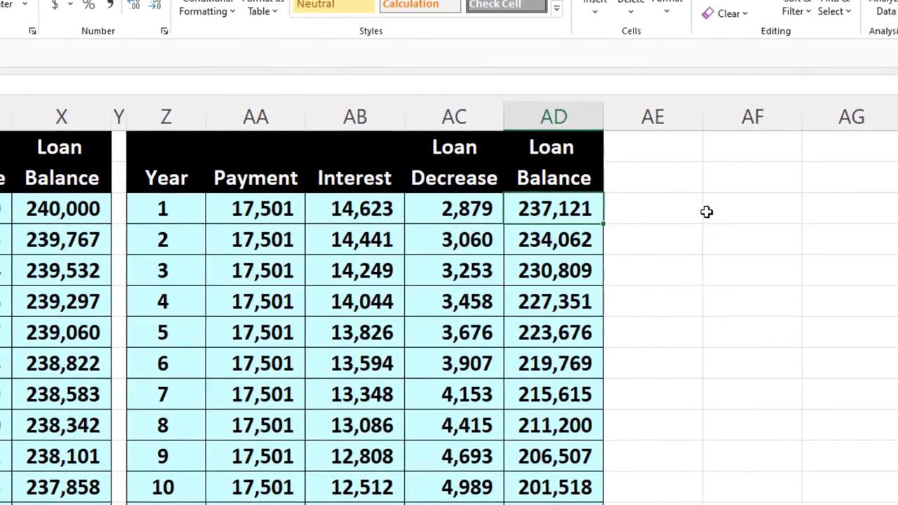
# - Reference the home cost from Q1 in cell AF3, beside the yearly mortgage table
pyautogui.click(845, 252)
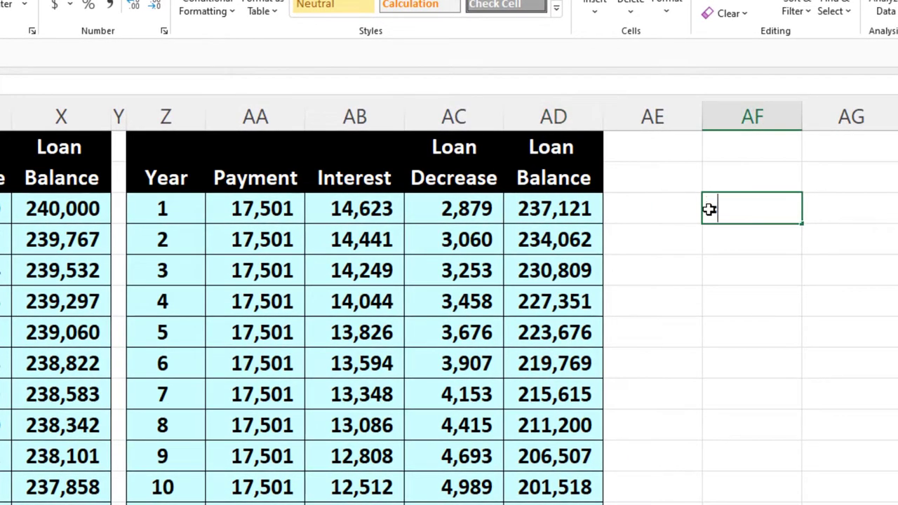
pyautogui.write('=')
pyautogui.press('Left')
pyautogui.press('Left')
pyautogui.press('Left')
pyautogui.press('Left')
pyautogui.press('Left')
pyautogui.press('Left')
pyautogui.press('Left')
pyautogui.press('Left')
pyautogui.press('Left')
pyautogui.press('Left')
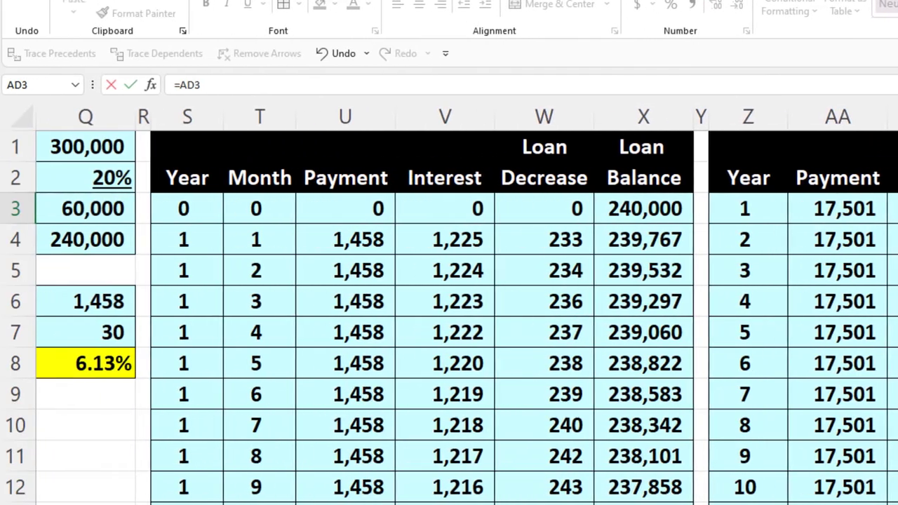
pyautogui.press('Left')
pyautogui.press('Left')
pyautogui.press('Left')
pyautogui.press('Left')
pyautogui.press('Left')
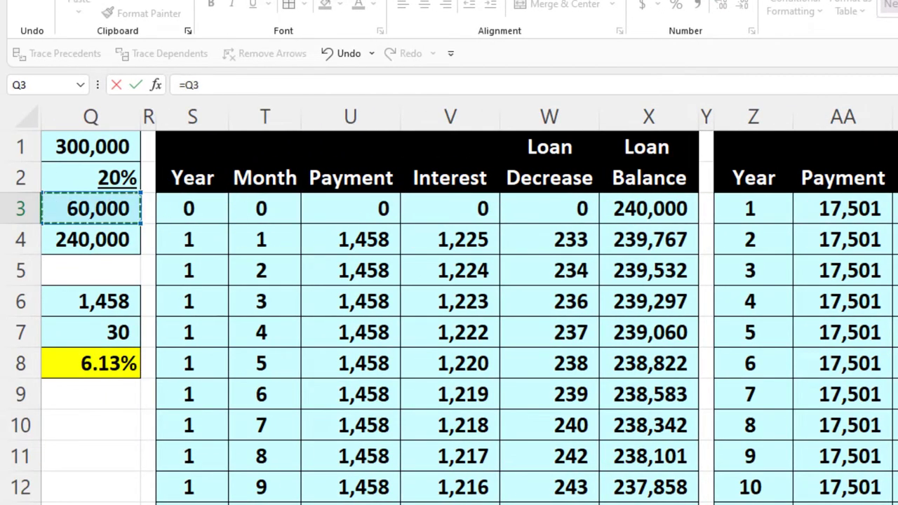
pyautogui.press('Up')
pyautogui.press('Up')
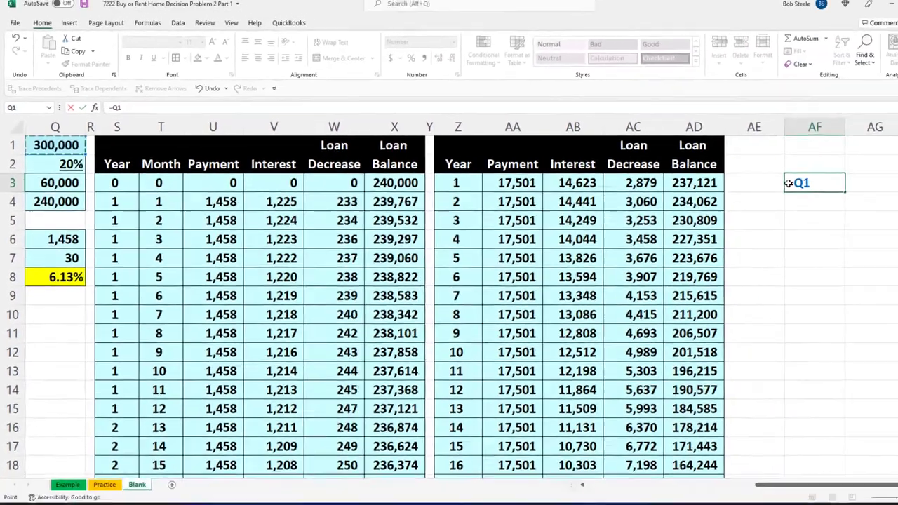
pyautogui.press('Return')
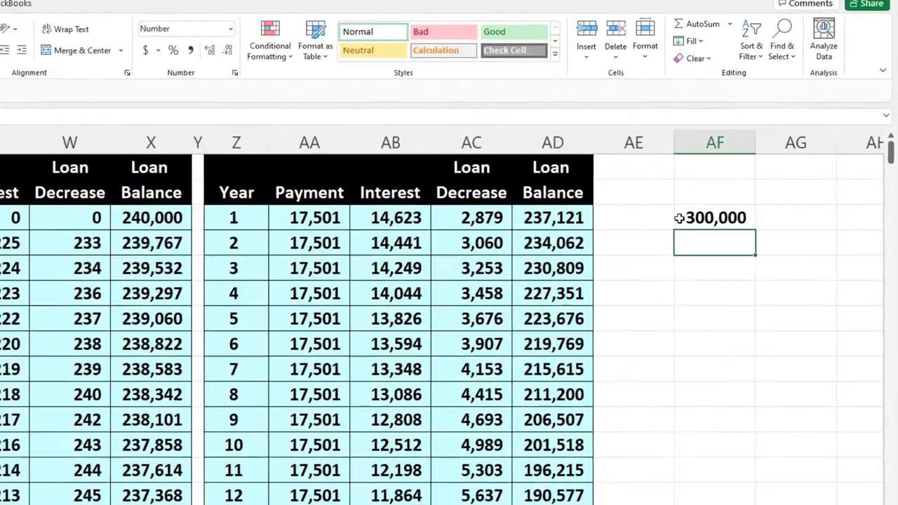
# - Reference the year 1 loan balance from AD3 in cell AG3
pyautogui.press('Up')
pyautogui.press('Right')
pyautogui.write('=')
pyautogui.press('Left')
pyautogui.press('Left')
pyautogui.press('Left')
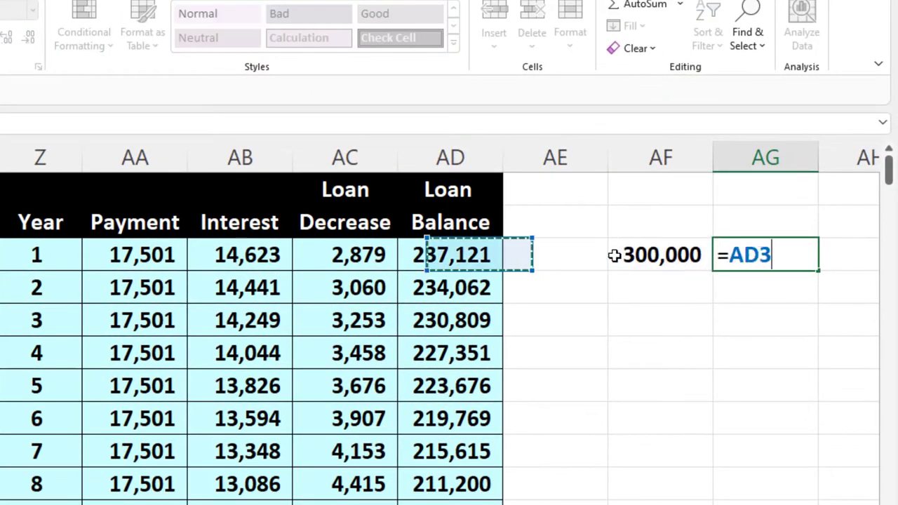
pyautogui.press('Return')
# - Copy the home cost and loan balance references in AF3:AG3 down through the year 8 row
pyautogui.moveTo(638, 260); pyautogui.dragTo(733, 254)
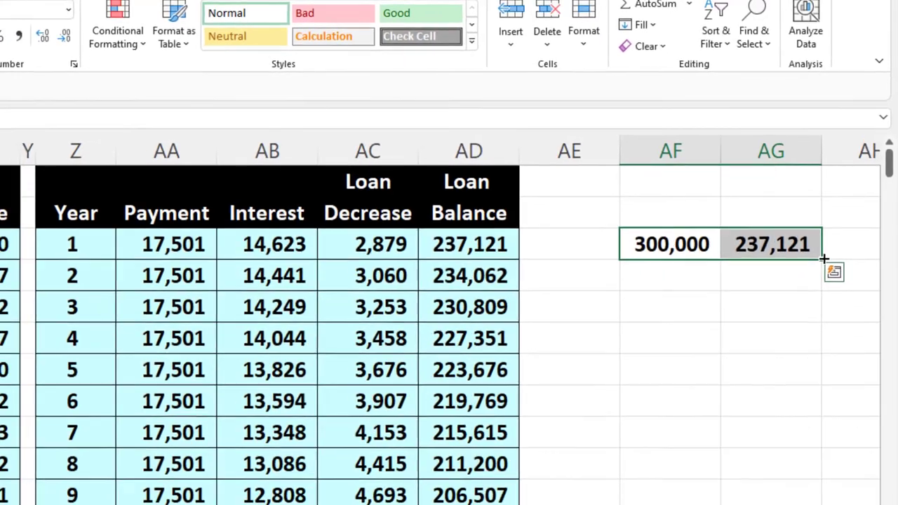
pyautogui.moveTo(820, 273); pyautogui.dragTo(811, 504)
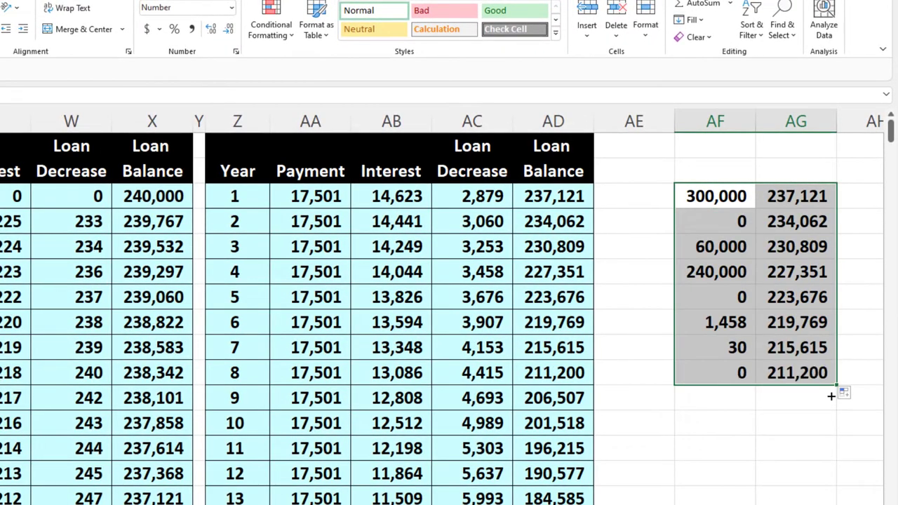
pyautogui.moveTo(726, 221); pyautogui.dragTo(786, 366)
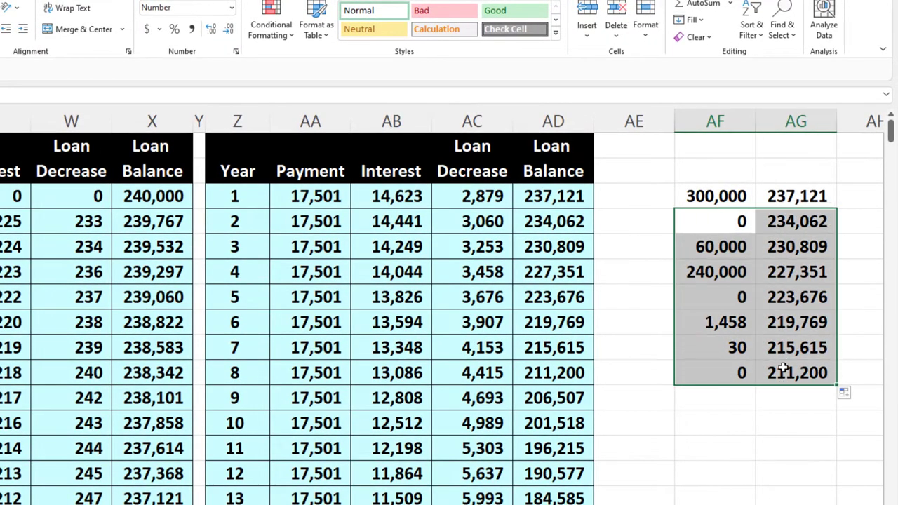
# - Make AF4 repeat the home cost from the cell above and copy that formula down column AF through the year 8 row
pyautogui.click(719, 223)
pyautogui.write('+')
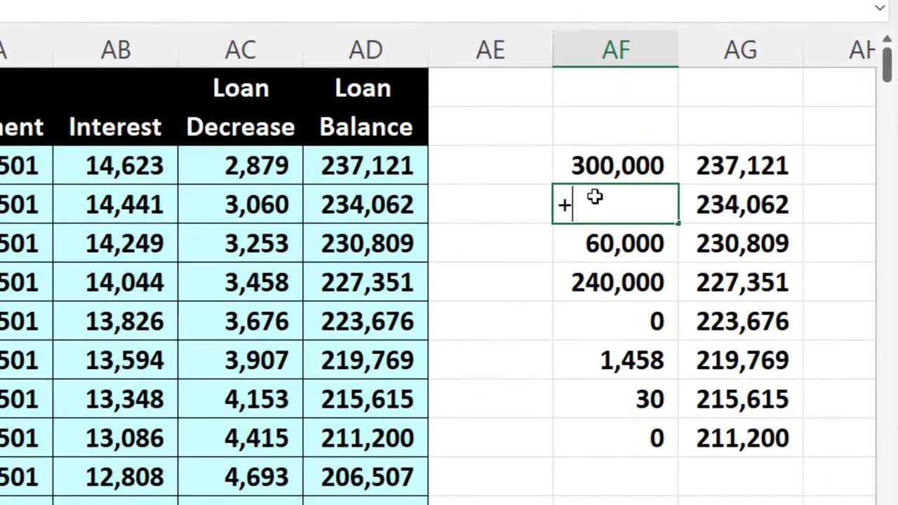
pyautogui.press('Up')
pyautogui.press('Return')
pyautogui.click(575, 195)
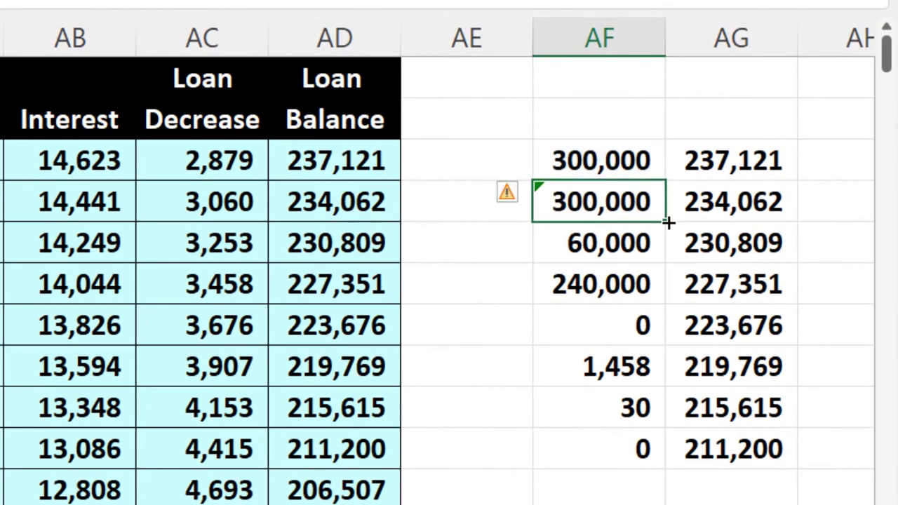
pyautogui.moveTo(665, 222); pyautogui.dragTo(663, 454)
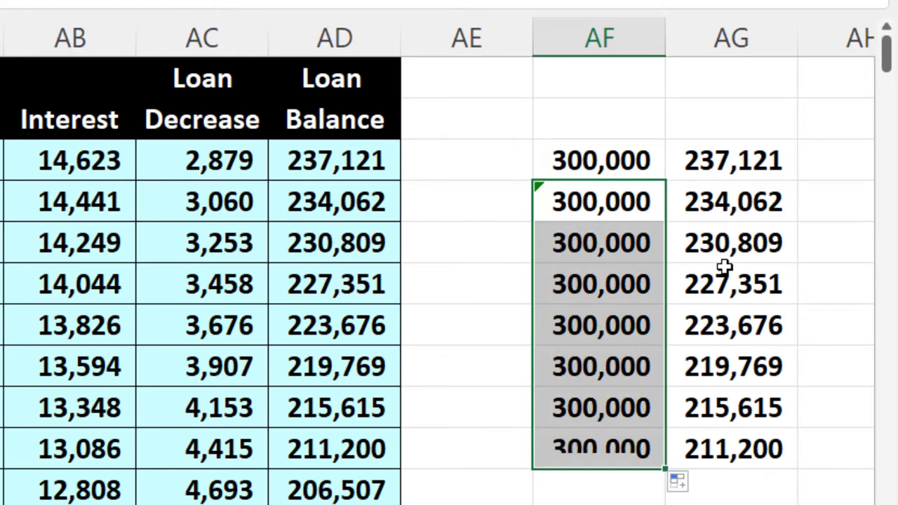
# - Try changing the AG3 formula to subtract the home cost in AF3 from the year 1 loan balance
pyautogui.click(751, 157)
pyautogui.moveTo(799, 182); pyautogui.dragTo(769, 469)
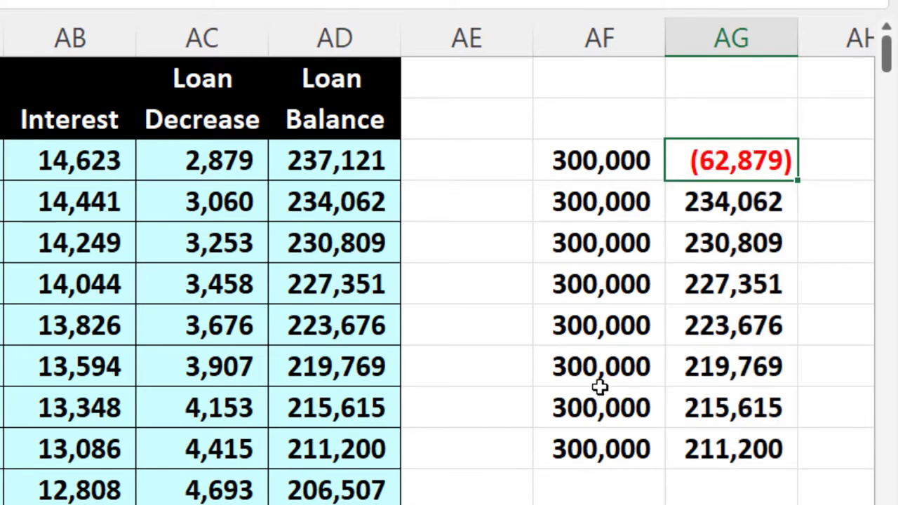
pyautogui.click(622, 331)
# - Make AG3 the home cost minus the year 1 loan balance (=AF3-AD3) and copy it down through the year 8 row
pyautogui.click(706, 155)
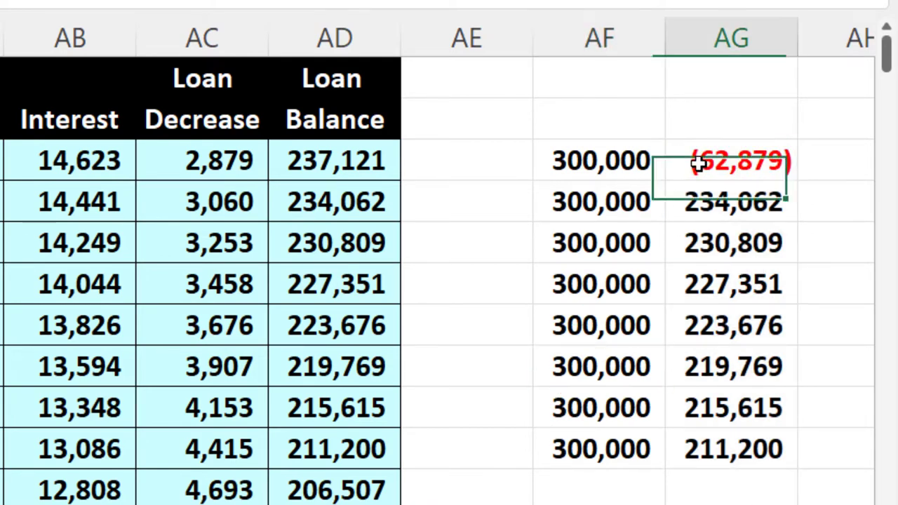
pyautogui.write('=')
pyautogui.press('Left')
pyautogui.write('-')
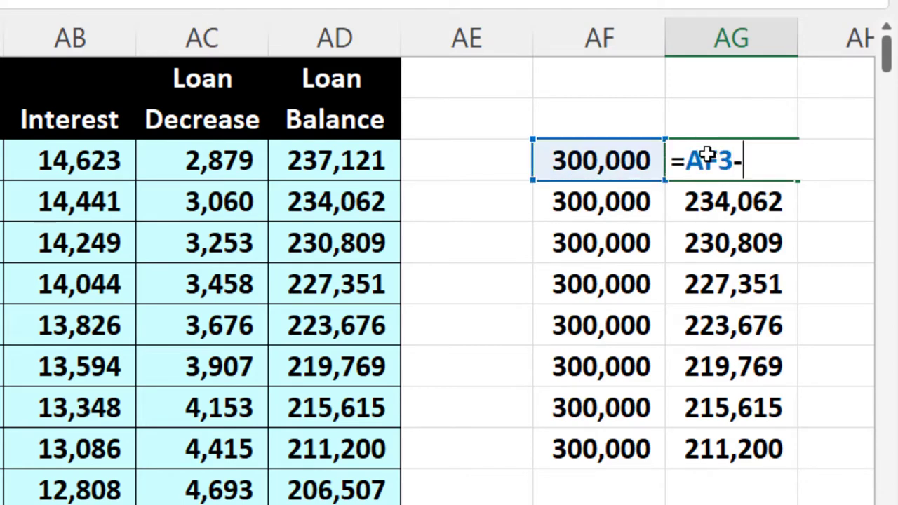
pyautogui.press('Left')
pyautogui.press('Left')
pyautogui.press('Return')
pyautogui.click(706, 156)
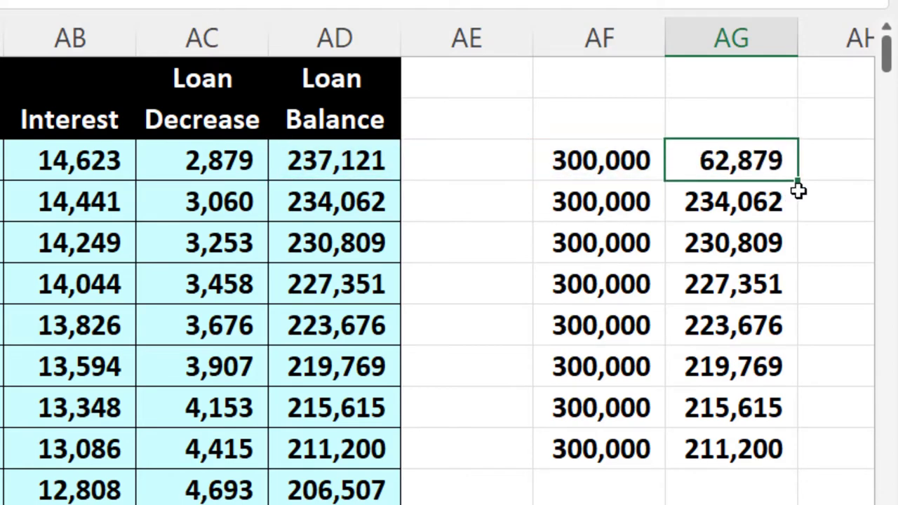
pyautogui.moveTo(800, 181); pyautogui.dragTo(812, 469)
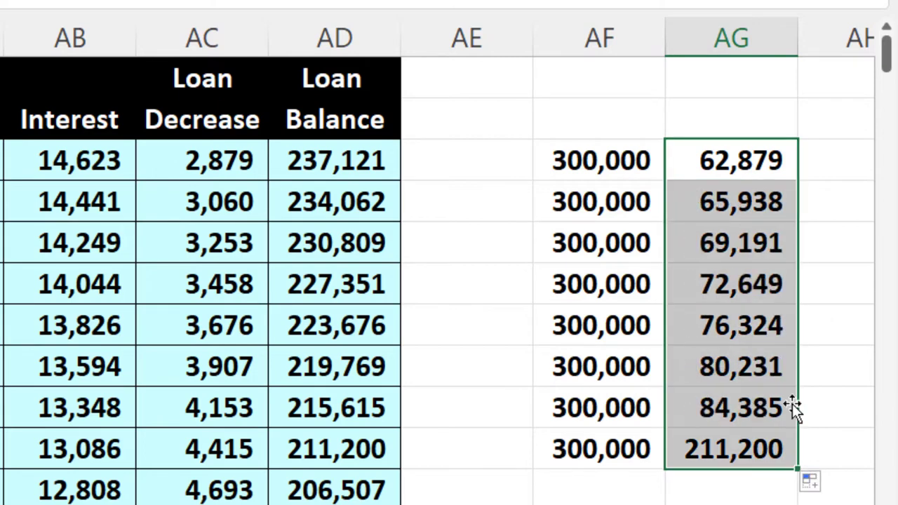
# - Narrow the blank spacer column AE and review the repeated home cost values in AF3:AF10
pyautogui.moveTo(531, 40); pyautogui.dragTo(463, 83)
pyautogui.moveTo(515, 163); pyautogui.dragTo(526, 456)
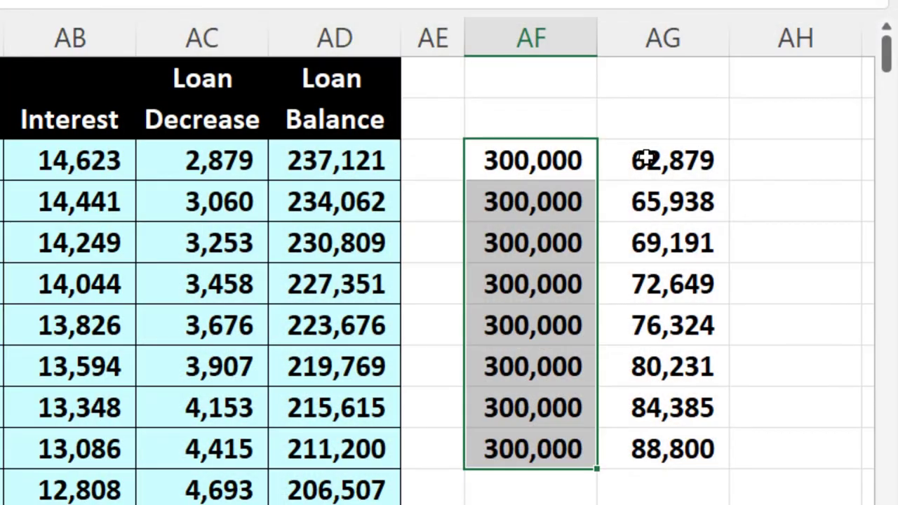
pyautogui.click(336, 163)
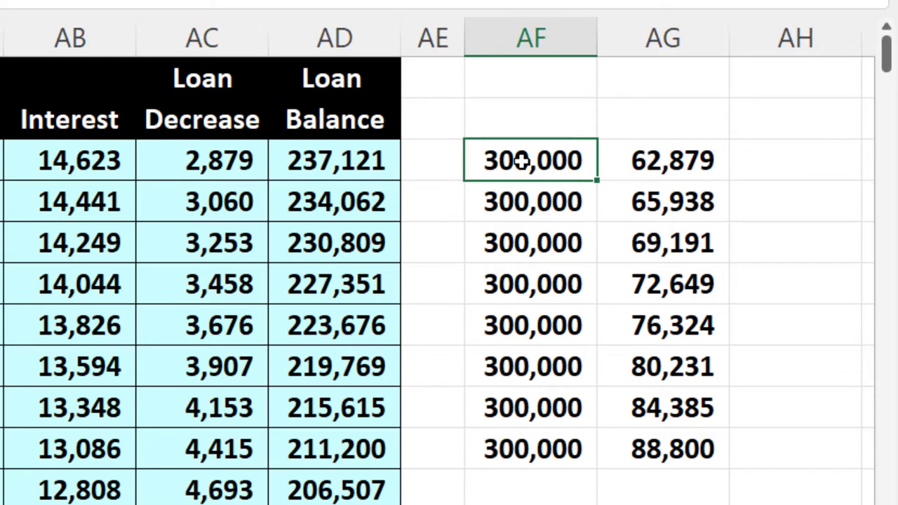
# - Calculate the year 2 equity increase in AH4 with the formula +AG4-AG3
pyautogui.press('Right')
pyautogui.press('Down')
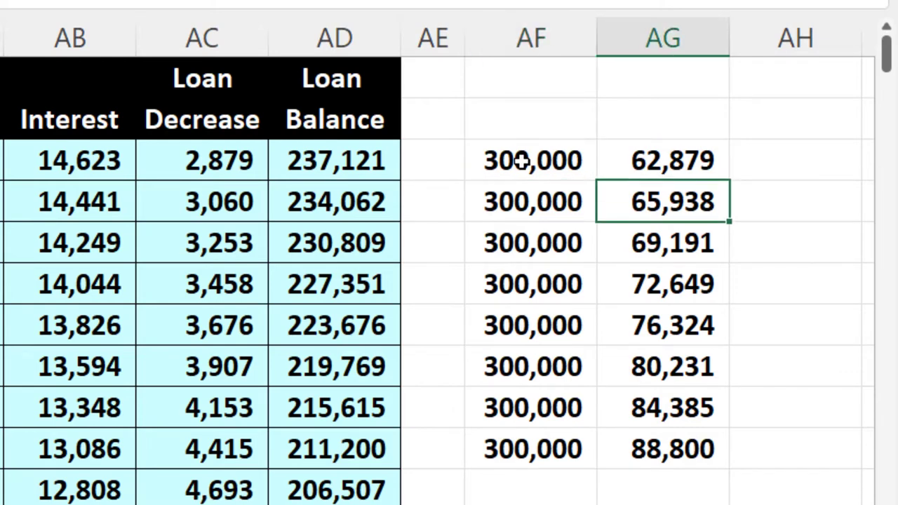
pyautogui.press('Down')
pyautogui.press('Right')
pyautogui.press('Up')
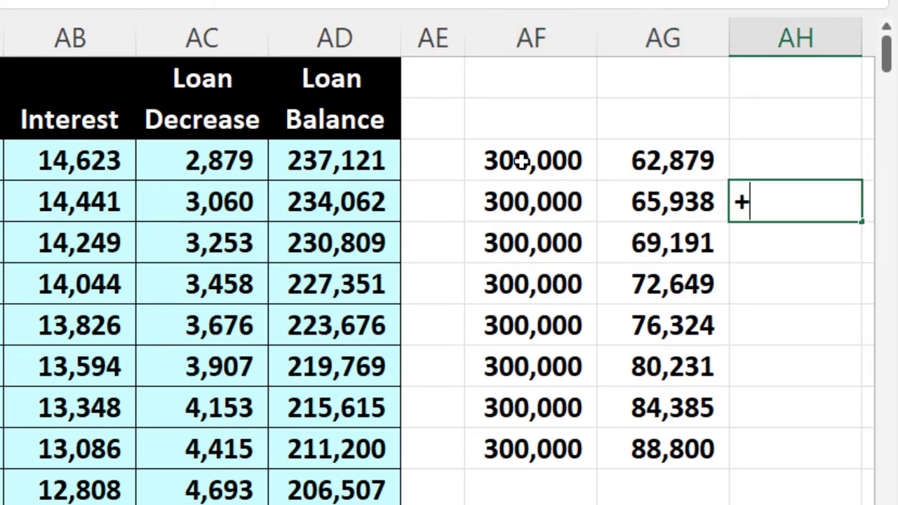
pyautogui.write('+')
pyautogui.press('Left')
pyautogui.write('-')
pyautogui.press('Left')
pyautogui.press('Up')
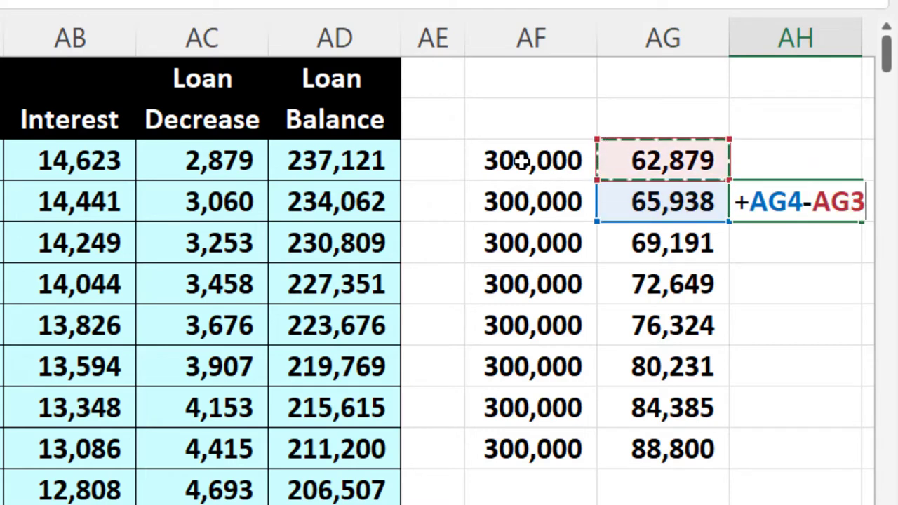
pyautogui.press('Return')
# - Copy the equity increase formula from AH4 down through the year 8 row and compare it with the Loan Decrease column
pyautogui.click(831, 202)
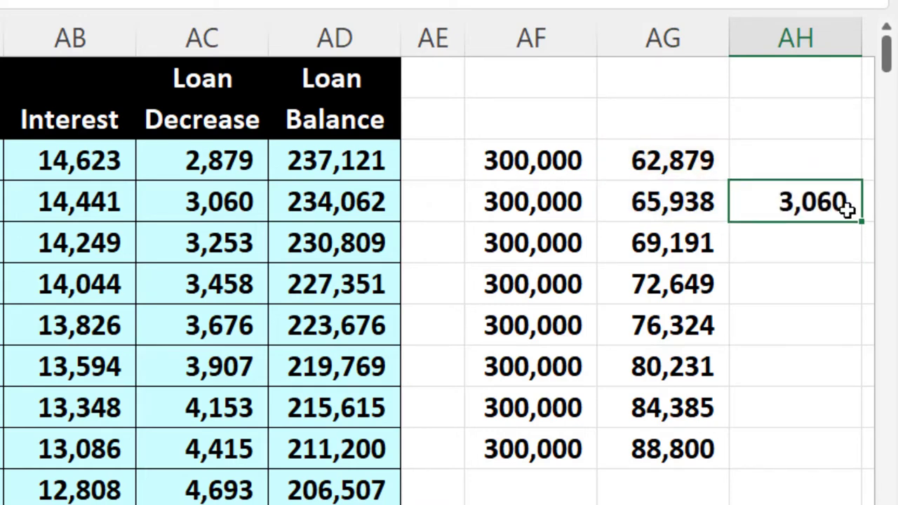
pyautogui.moveTo(862, 220); pyautogui.dragTo(839, 454)
pyautogui.click(242, 198)
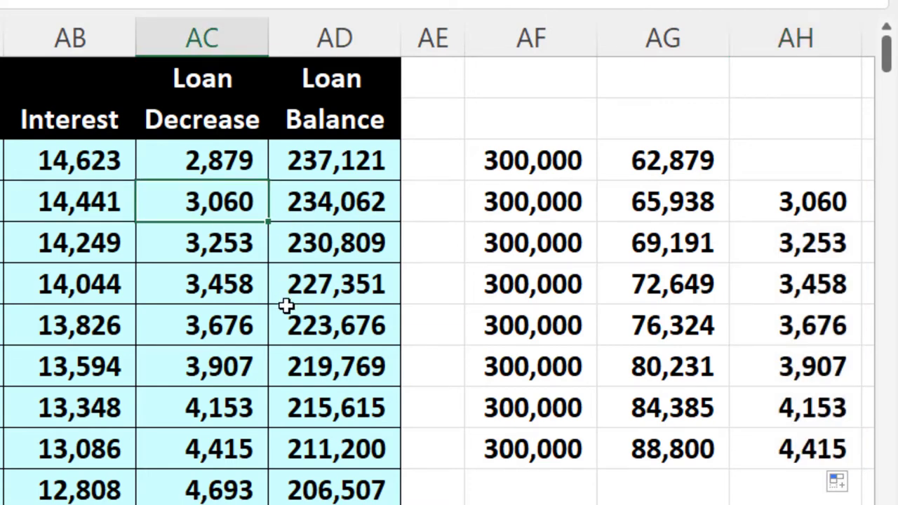
pyautogui.click(519, 151)
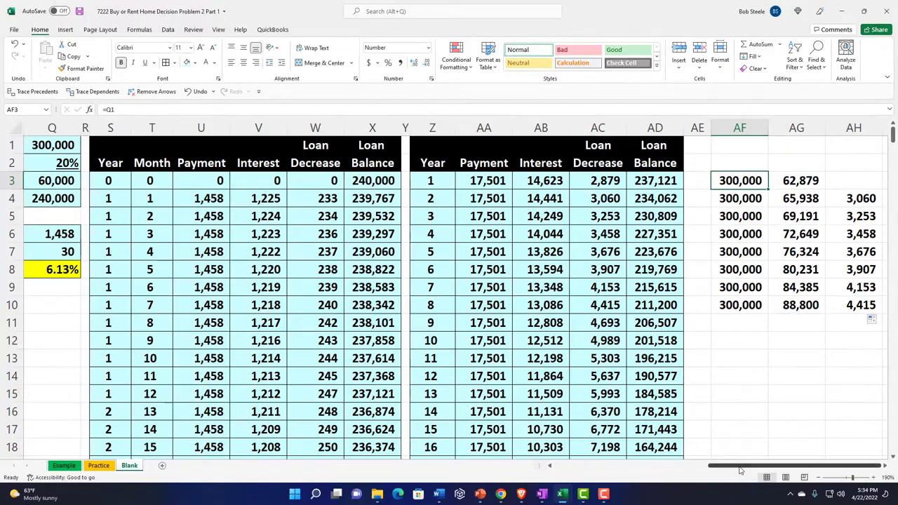
# - Compare the assumed equity growth from paying down the loan in B18 with the yearly equity increases in column AH
pyautogui.moveTo(739, 467); pyautogui.dragTo(562, 469)
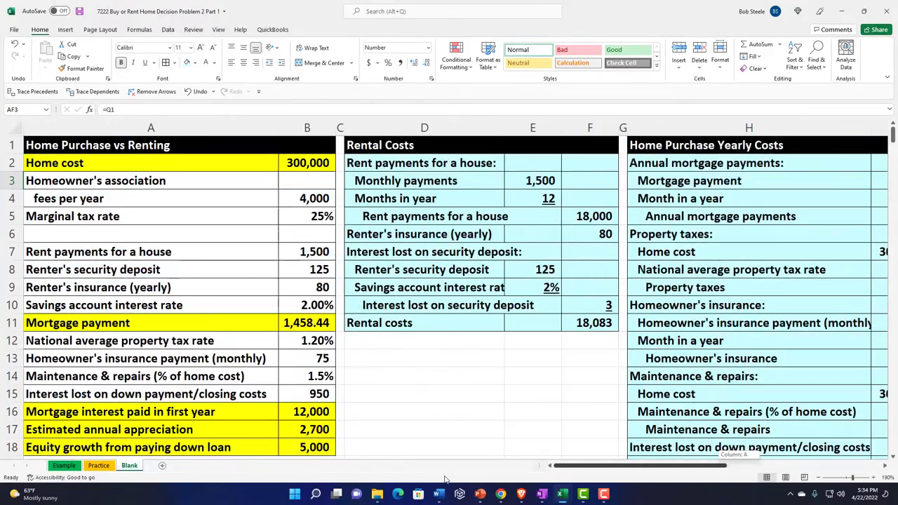
pyautogui.scroll(-2, 281, 393)
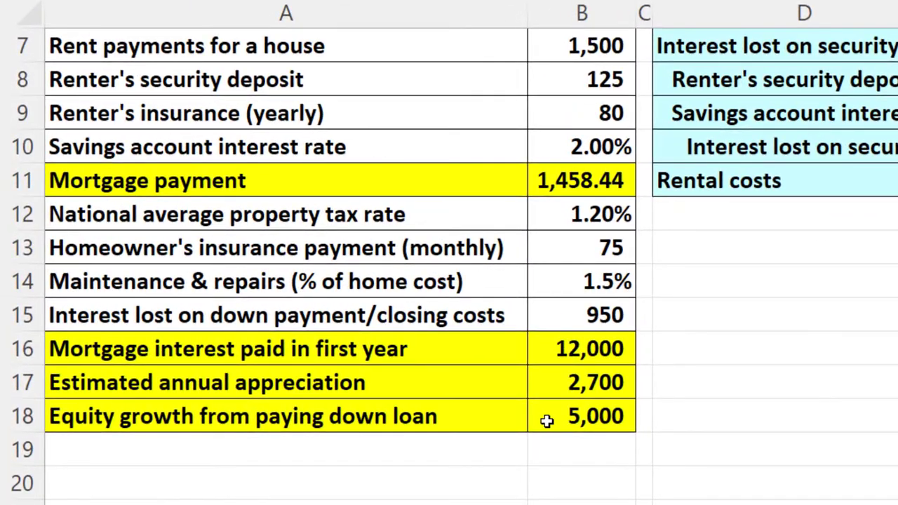
pyautogui.click(526, 414)
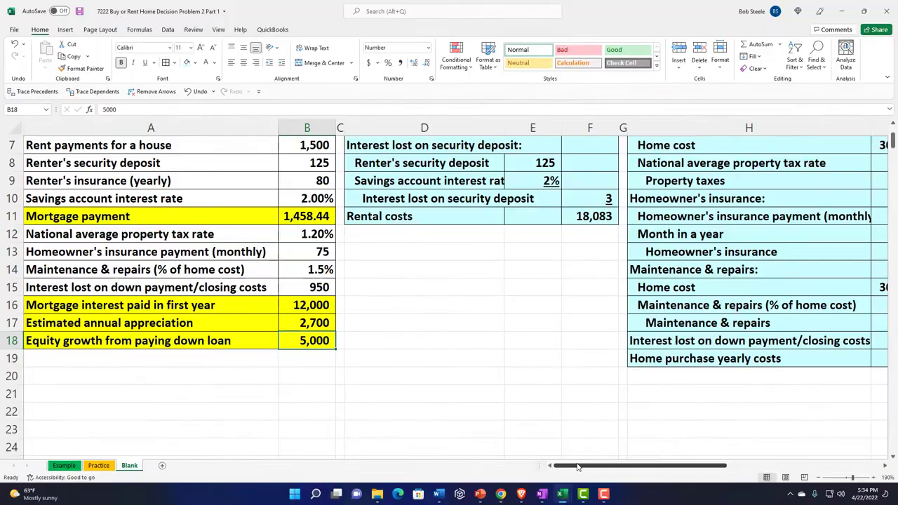
pyautogui.moveTo(610, 469); pyautogui.dragTo(739, 482)
pyautogui.scroll(2, 747, 420)
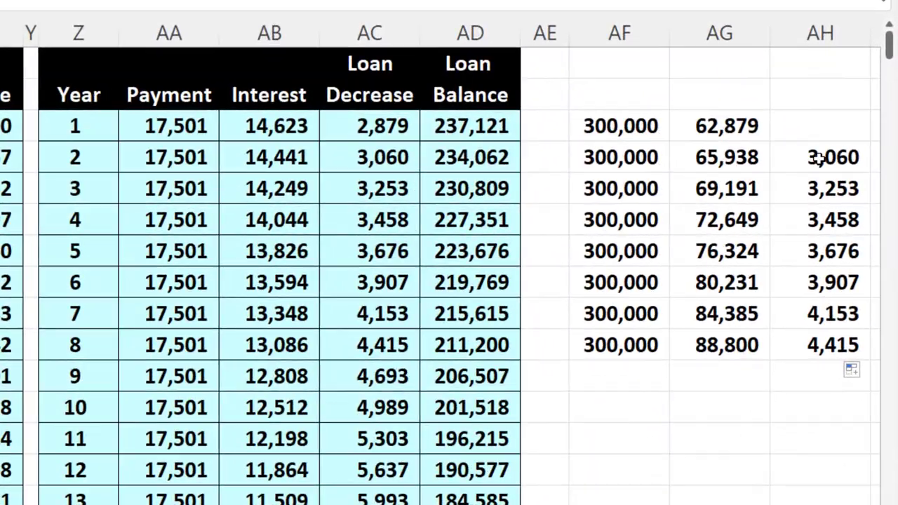
pyautogui.click(853, 187)
pyautogui.moveTo(819, 162); pyautogui.dragTo(821, 204)
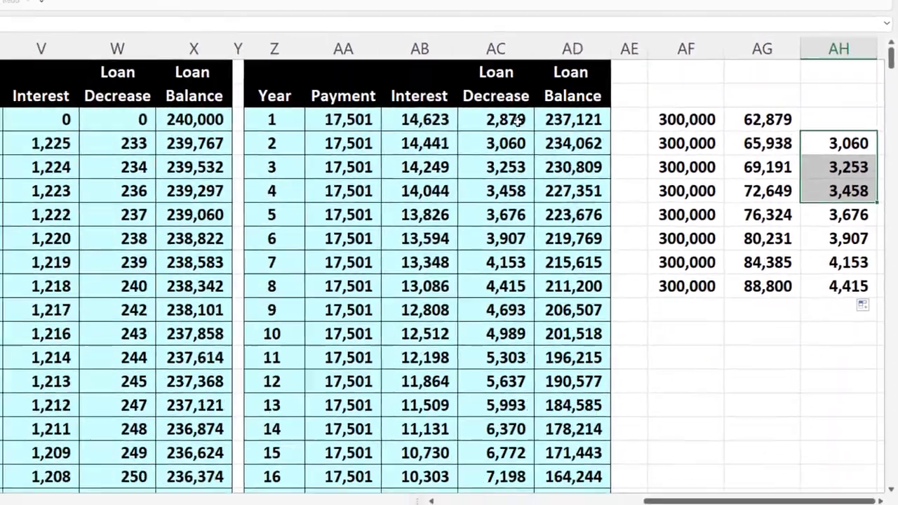
# - Compare the payment, interest and loan decrease figures of year 1 with those of year 30 in the yearly mortgage summary
pyautogui.click(404, 121)
pyautogui.scroll(-4, 522, 210)
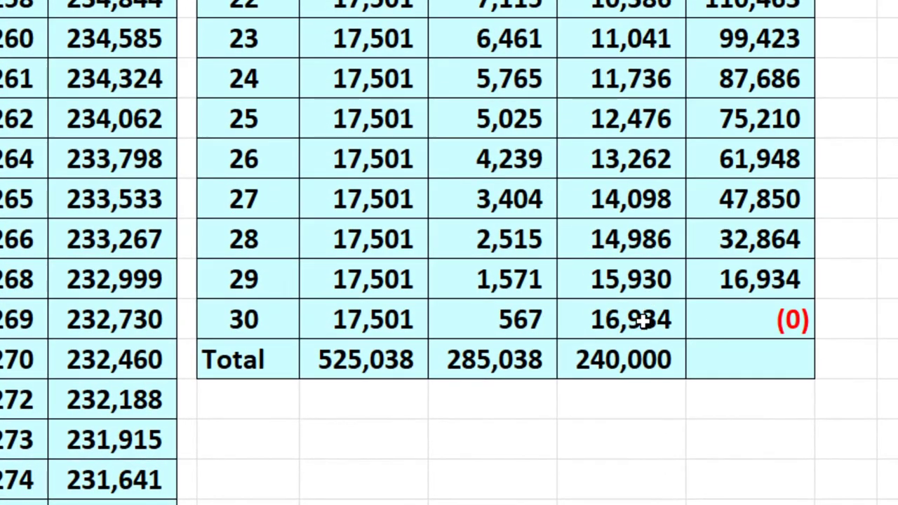
pyautogui.click(641, 320)
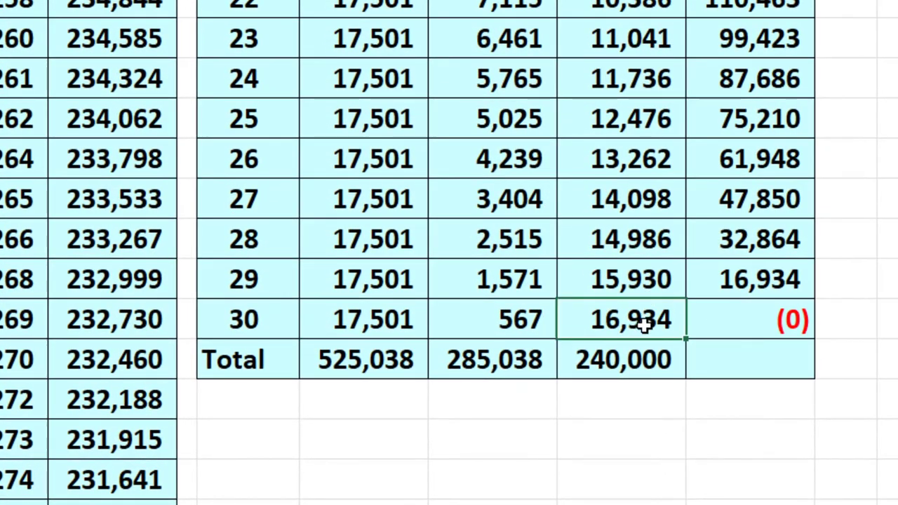
pyautogui.click(373, 322)
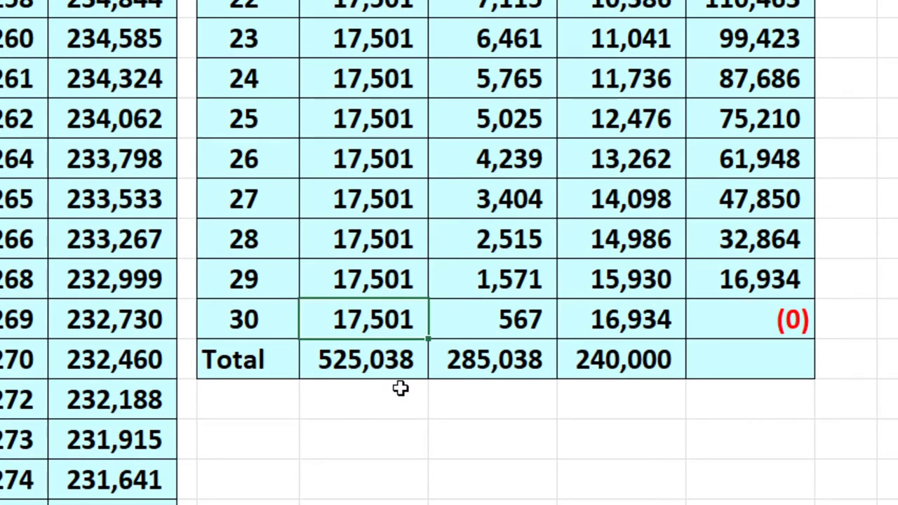
pyautogui.scroll(5, 401, 386)
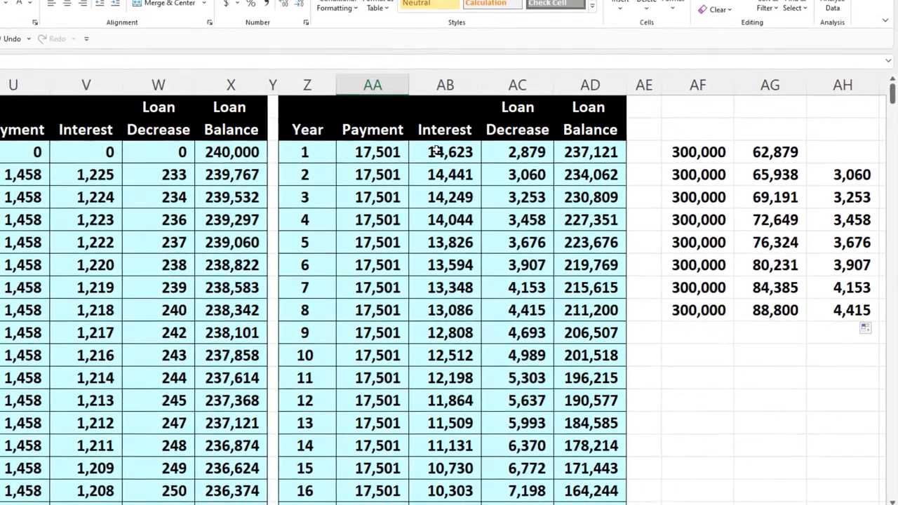
pyautogui.scroll(-2, 438, 194)
pyautogui.scroll(-4, 439, 194)
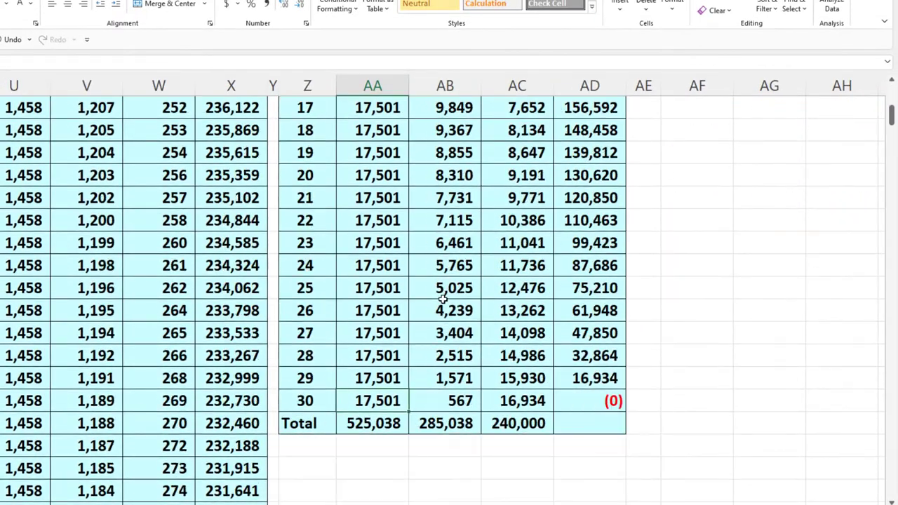
pyautogui.click(510, 410)
pyautogui.scroll(6, 509, 410)
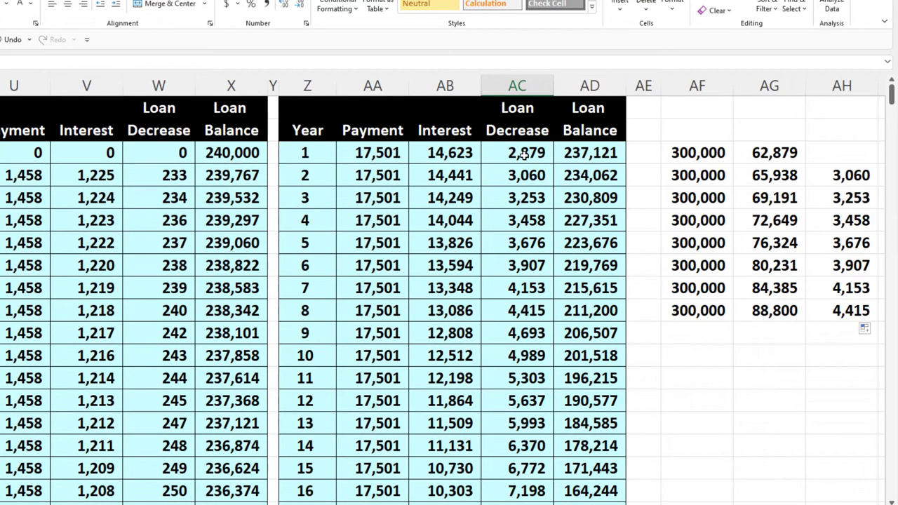
# - Examine the early years' loan decreases in column AC against the equity growth assumption in B18 and the home cost in B2
pyautogui.moveTo(522, 176); pyautogui.dragTo(523, 379)
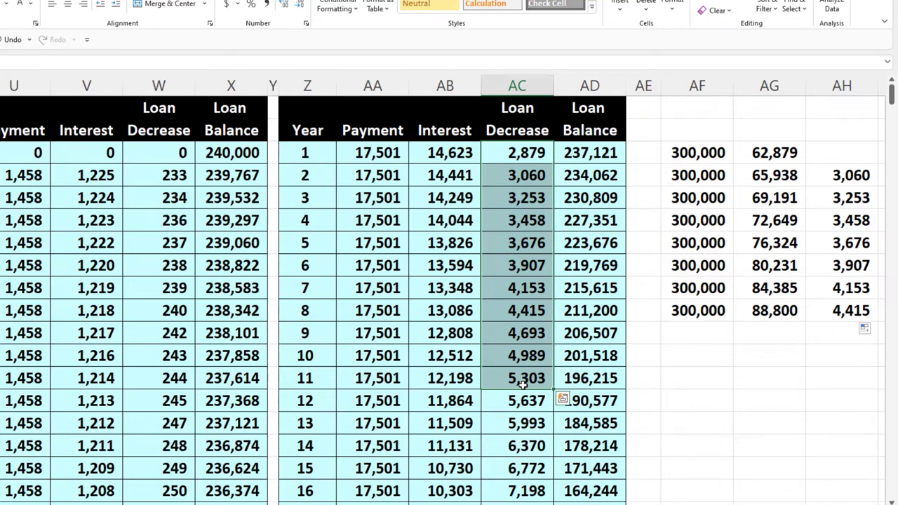
pyautogui.moveTo(517, 152); pyautogui.dragTo(519, 310)
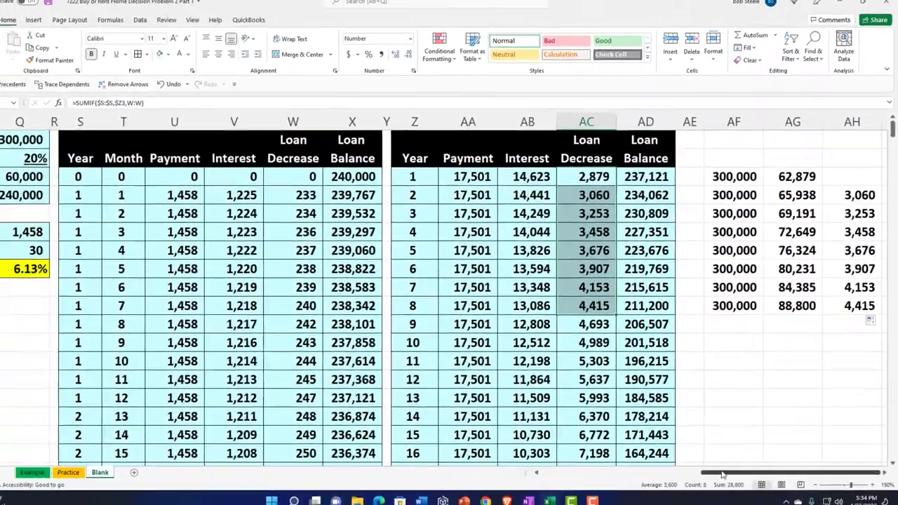
pyautogui.moveTo(723, 475); pyautogui.dragTo(565, 476)
pyautogui.click(281, 435)
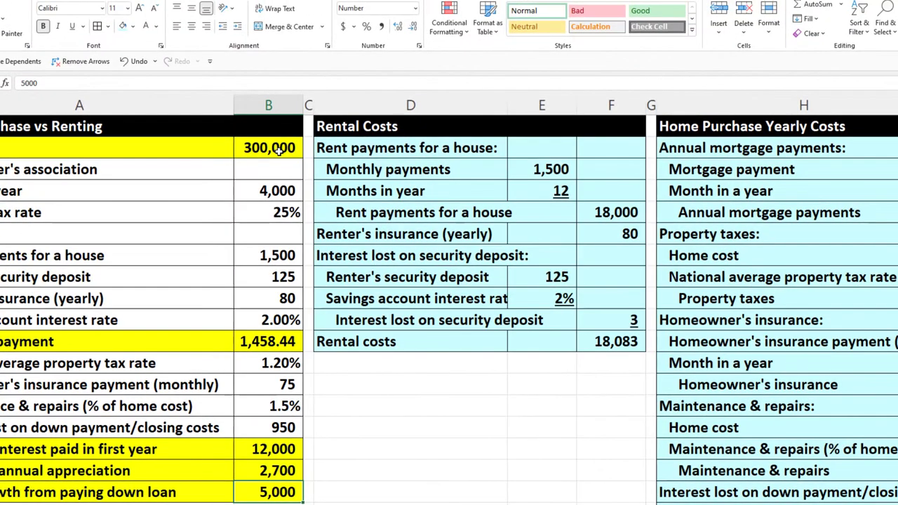
pyautogui.click(279, 149)
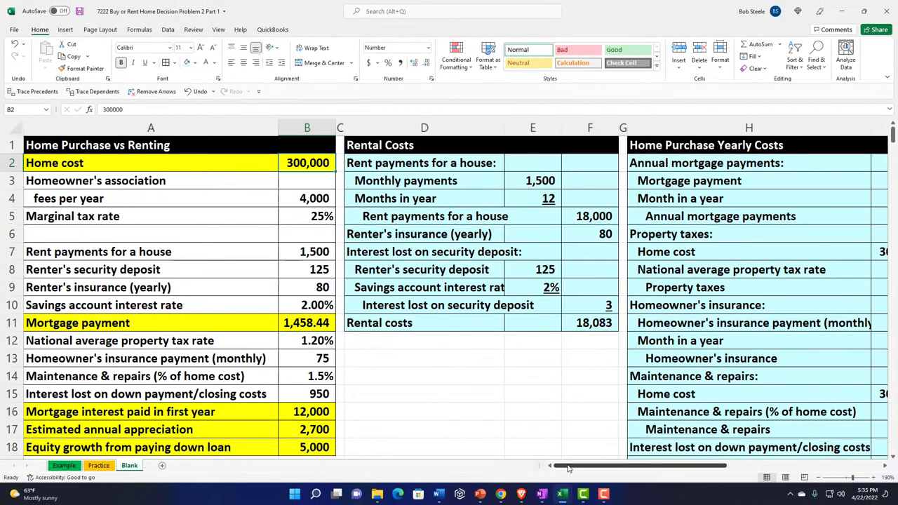
# - Switch to the loan calculator in the browser to view its amortization results, and return to the Excel workbook
pyautogui.moveTo(568, 468); pyautogui.dragTo(717, 461)
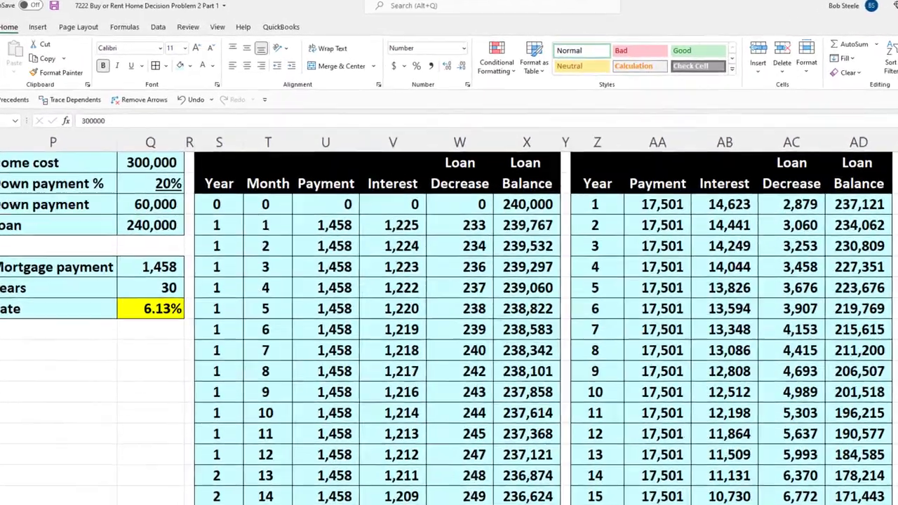
pyautogui.click(555, 496)
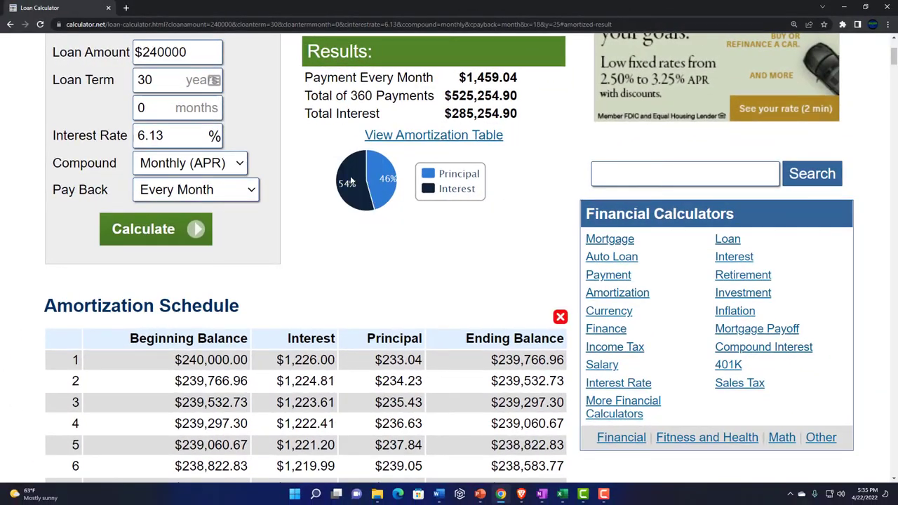
pyautogui.click(841, 5)
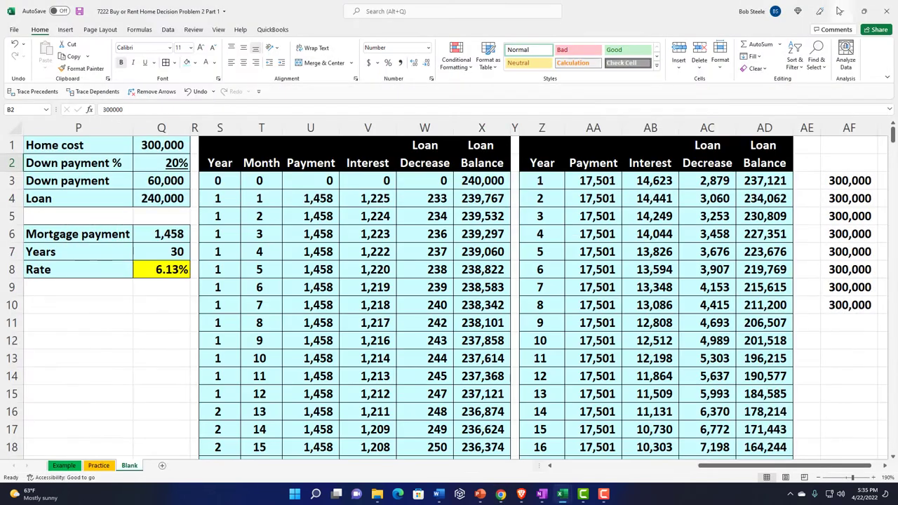
# - Insert a PivotTable from the monthly amortization range S2:X363 onto the existing worksheet at cell Z35
pyautogui.click(726, 254)
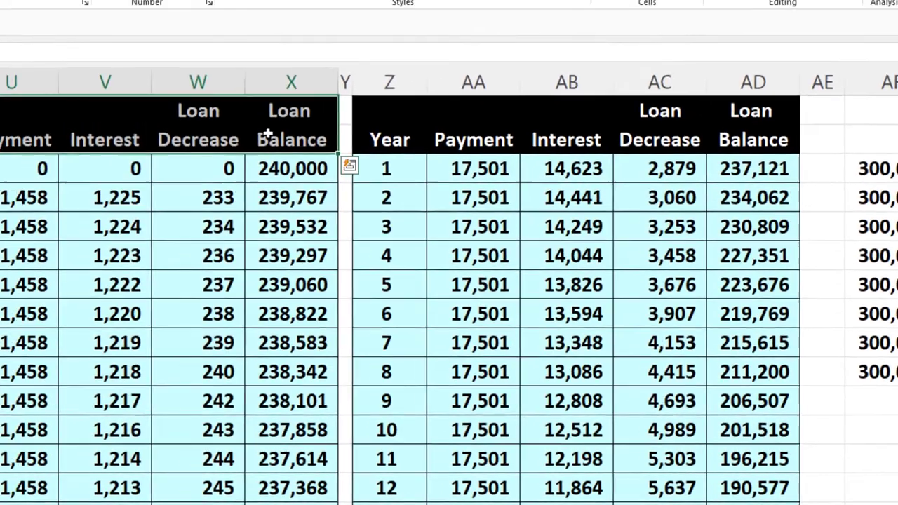
pyautogui.moveTo(148, 84); pyautogui.dragTo(186, 88)
pyautogui.moveTo(341, 145)
pyautogui.mouseDown()
pyautogui.moveTo(315, 140)
pyautogui.moveTo(337, 148)
pyautogui.mouseUp()
pyautogui.moveTo(7, 192); pyautogui.dragTo(462, 400)
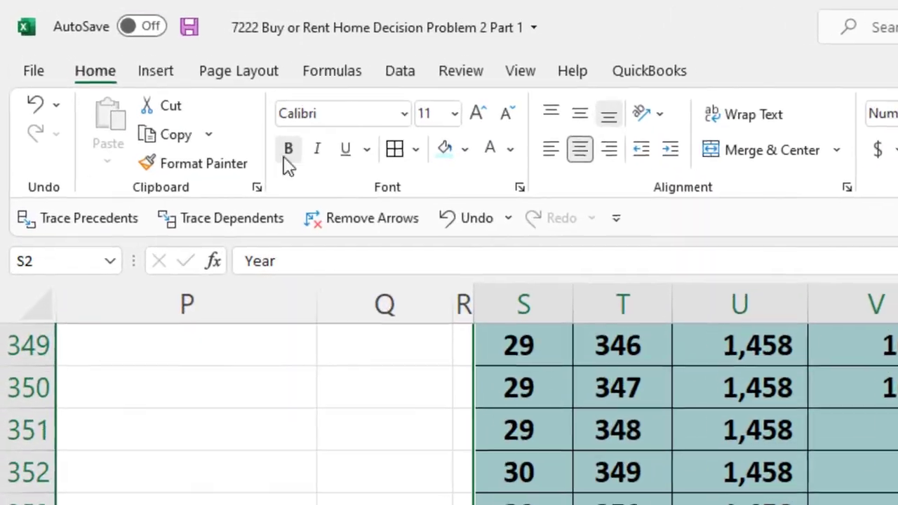
pyautogui.click(168, 77)
pyautogui.click(54, 118)
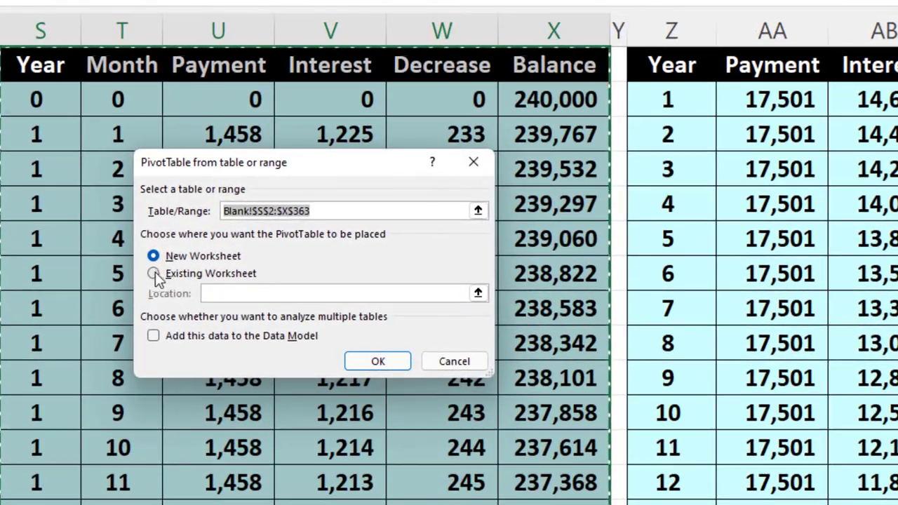
pyautogui.click(278, 251)
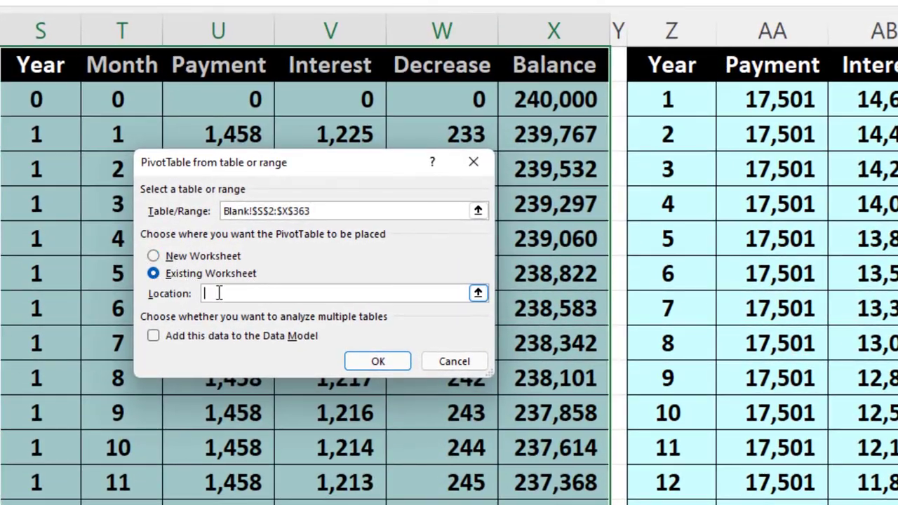
pyautogui.scroll(-8, 875, 296)
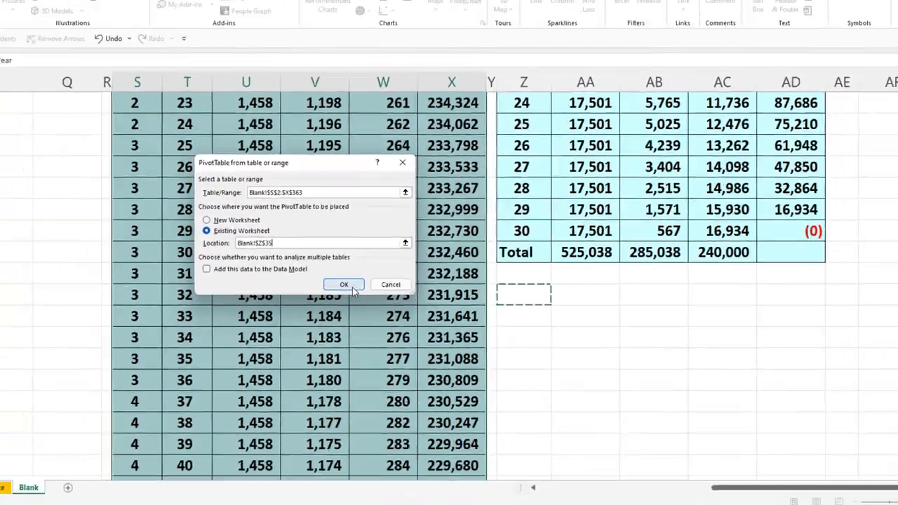
pyautogui.click(282, 269)
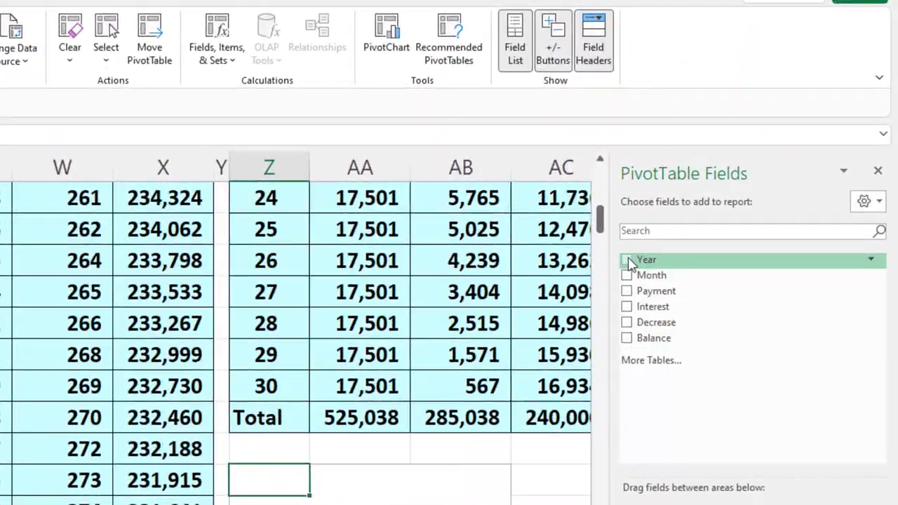
# - Set Year as the PivotTable's row field and add Month, Interest, Decrease and Balance as summed values
pyautogui.click(727, 191)
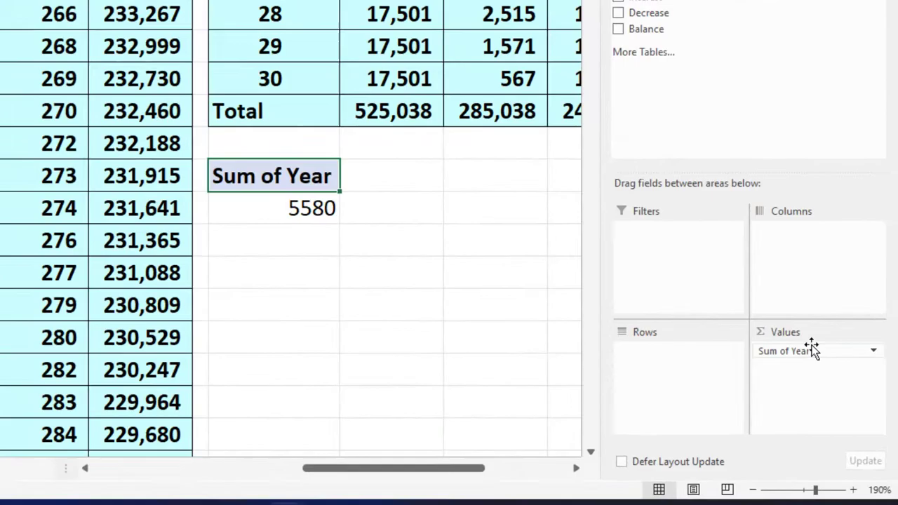
pyautogui.moveTo(812, 349); pyautogui.dragTo(704, 367)
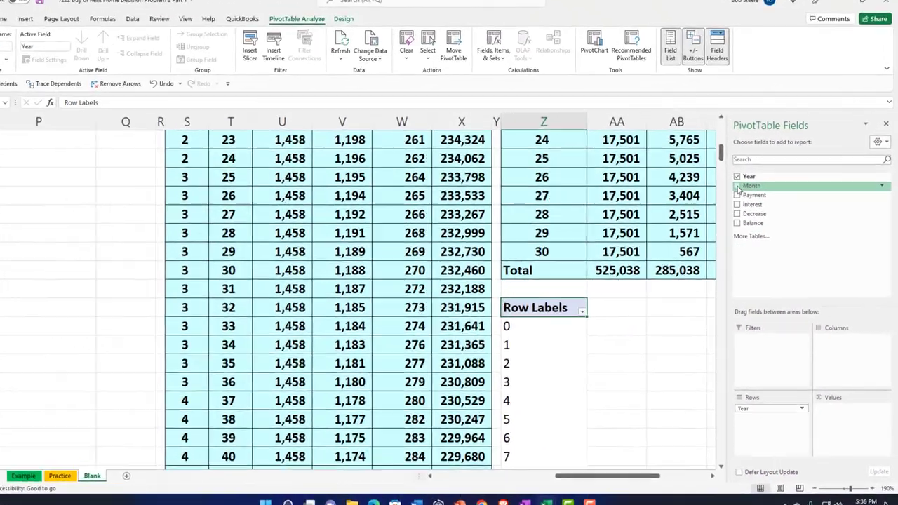
pyautogui.click(739, 178)
pyautogui.click(739, 197)
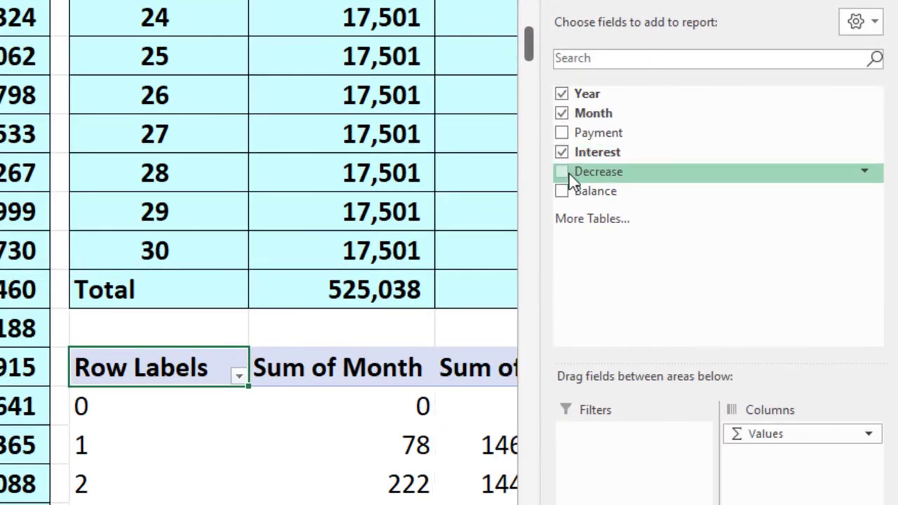
pyautogui.click(562, 172)
pyautogui.click(562, 191)
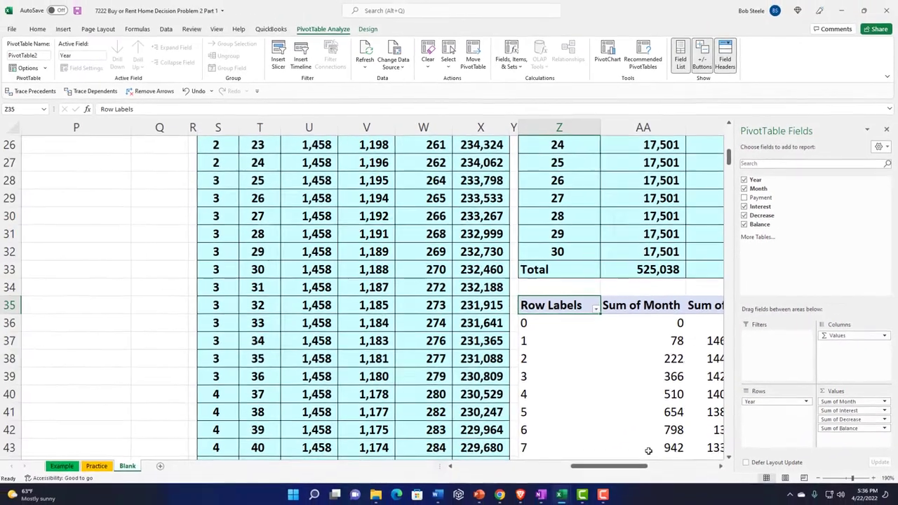
# - Format the PivotTable's Sum of Month values as currency with no symbol, zero decimals and red bracketed negatives
pyautogui.moveTo(639, 465); pyautogui.dragTo(688, 476)
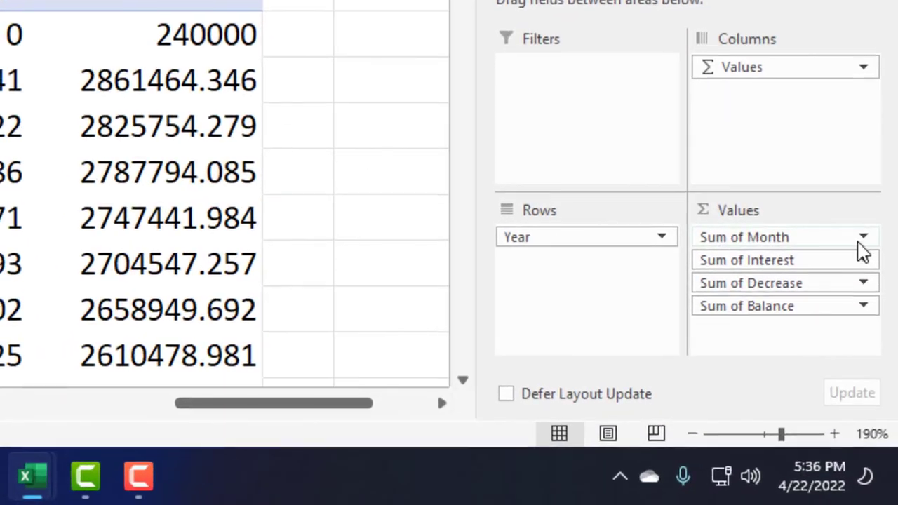
pyautogui.click(862, 238)
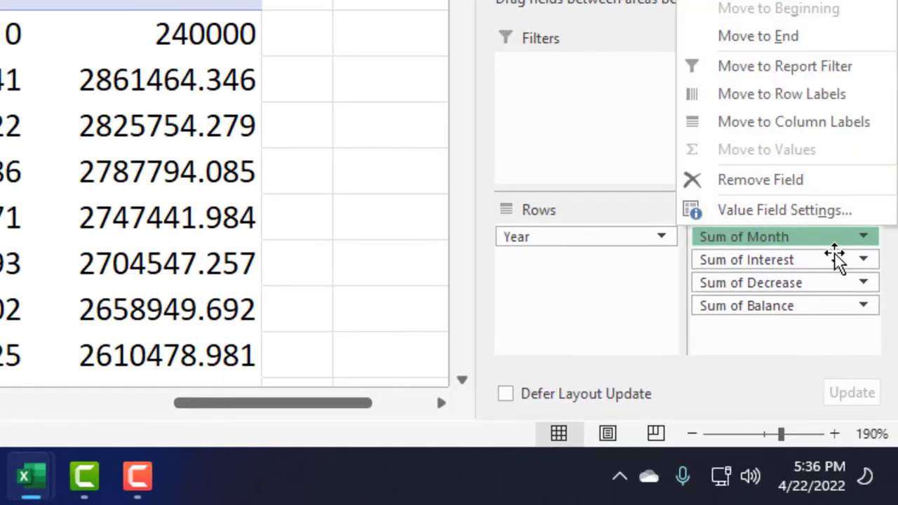
pyautogui.click(773, 215)
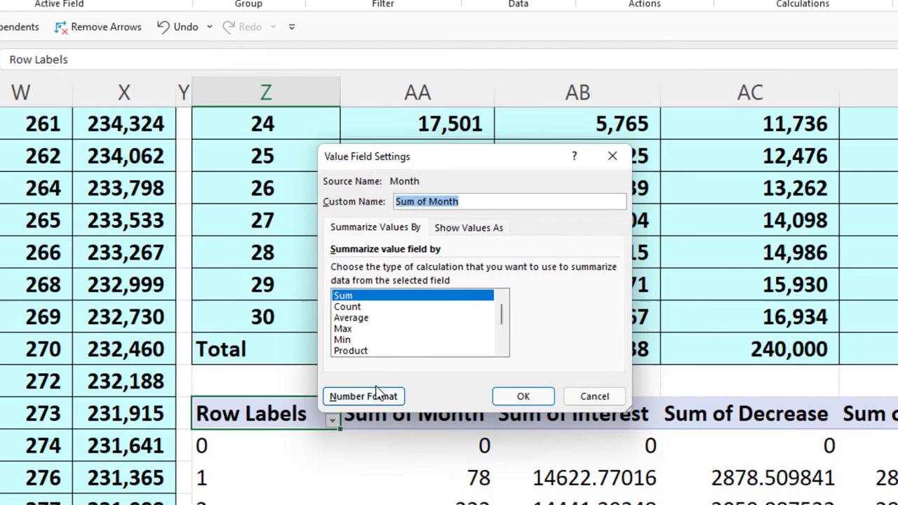
pyautogui.click(377, 394)
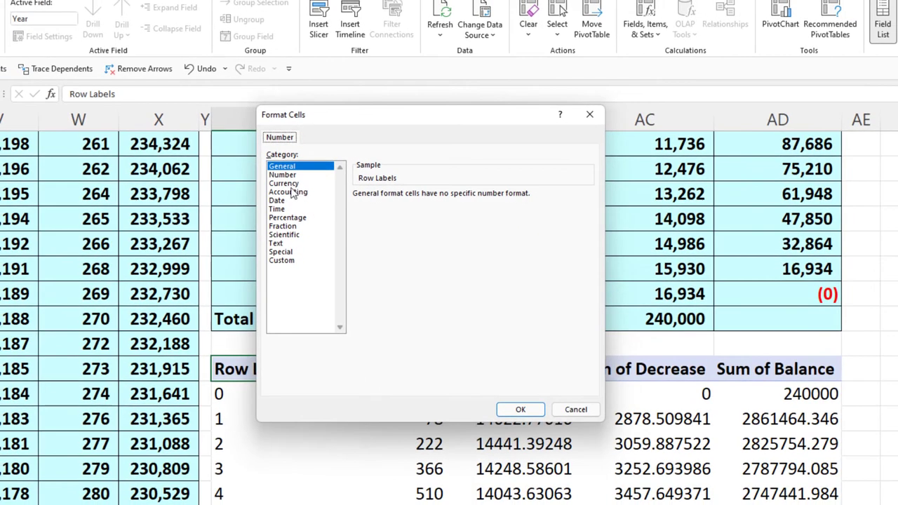
pyautogui.click(284, 174)
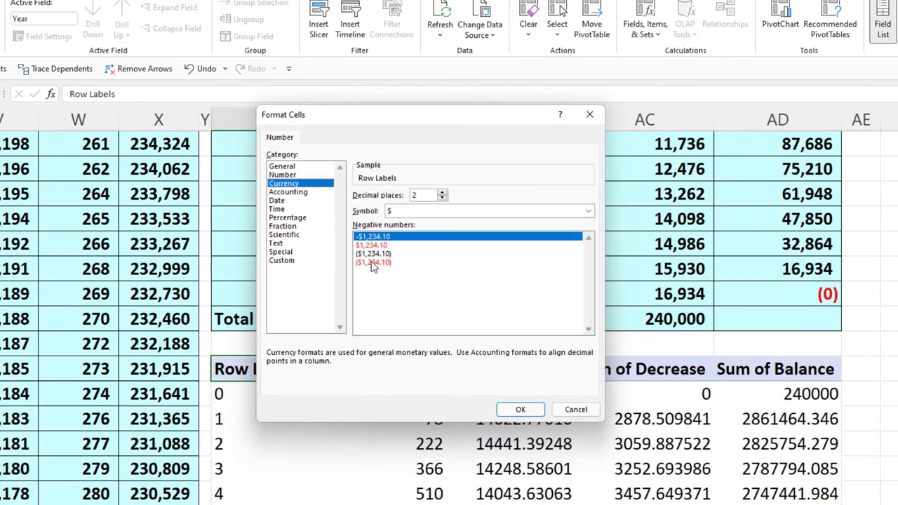
pyautogui.click(372, 262)
pyautogui.click(588, 211)
pyautogui.click(449, 219)
pyautogui.click(442, 198)
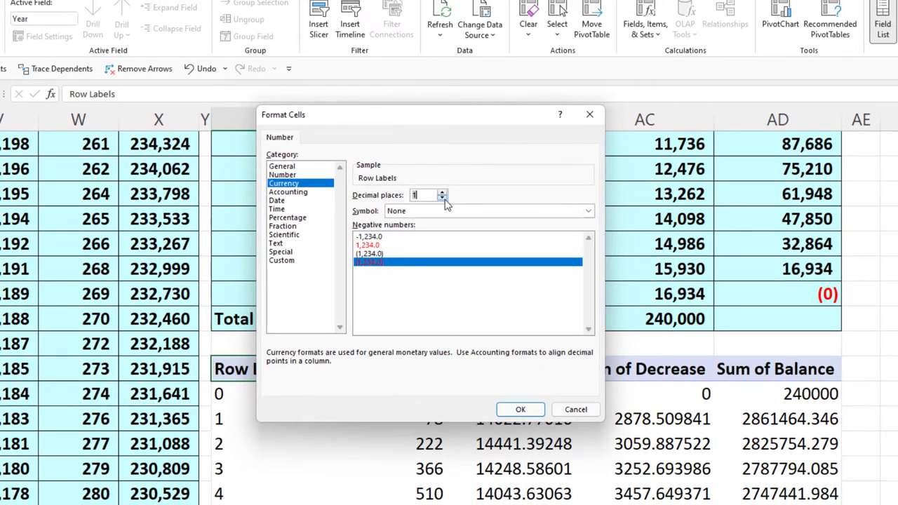
pyautogui.click(519, 407)
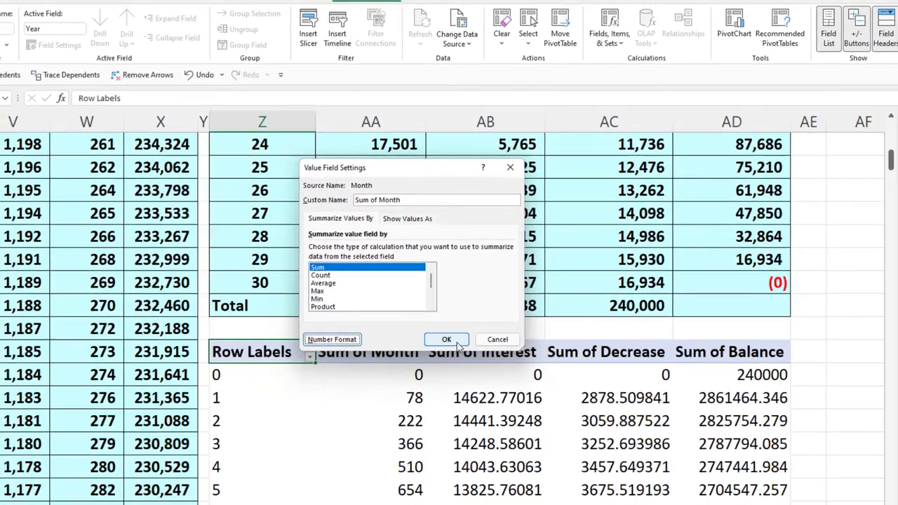
pyautogui.click(519, 357)
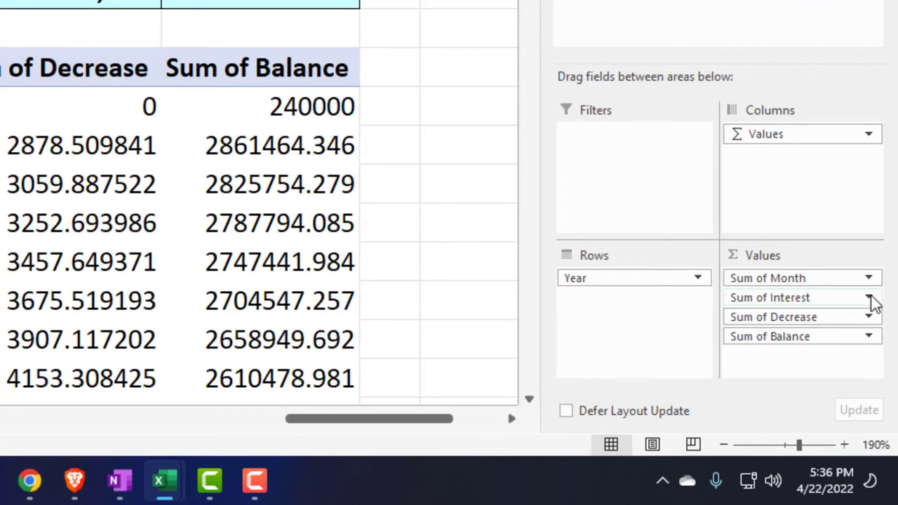
# - Format the PivotTable's Sum of Interest values as currency with no symbol, zero decimals and red bracketed negatives
pyautogui.click(868, 298)
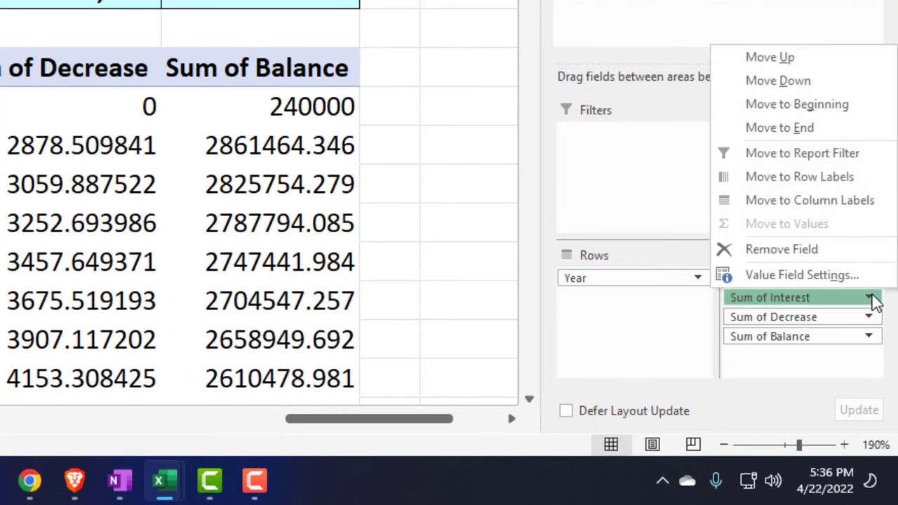
pyautogui.click(820, 280)
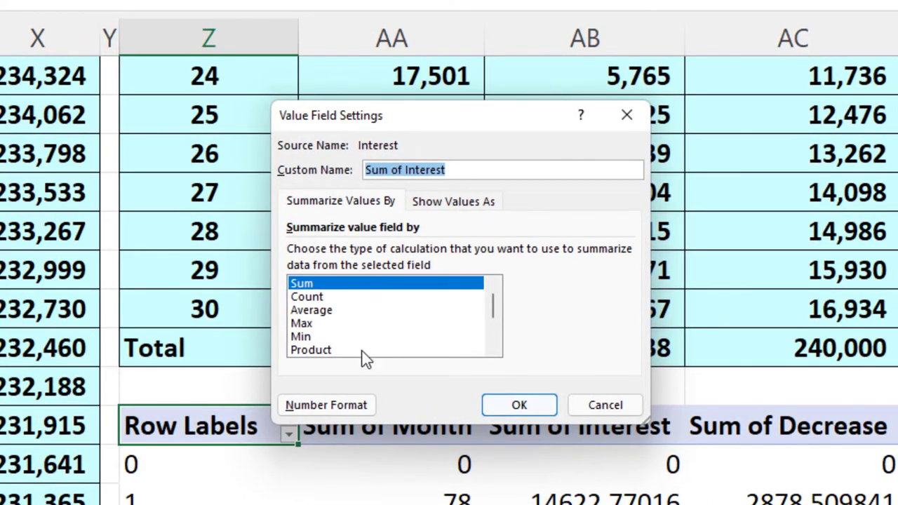
pyautogui.click(354, 412)
pyautogui.click(235, 137)
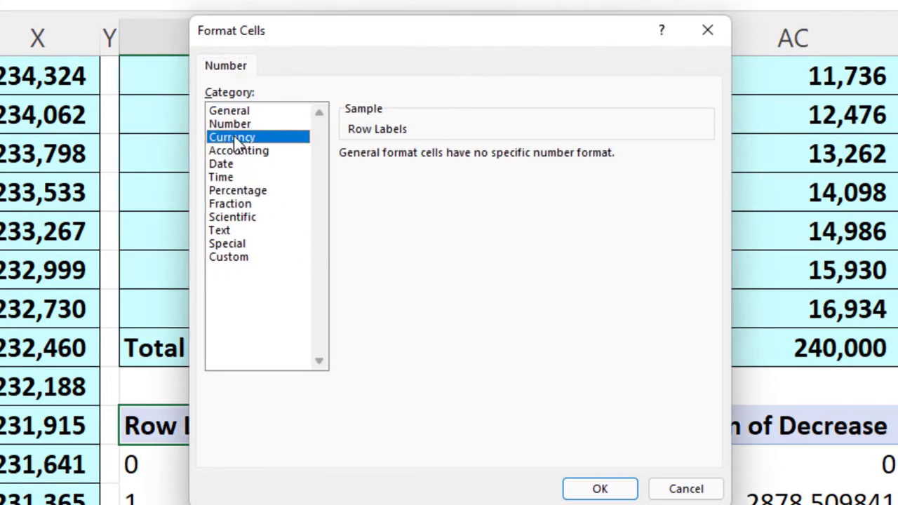
pyautogui.click(350, 259)
pyautogui.click(427, 182)
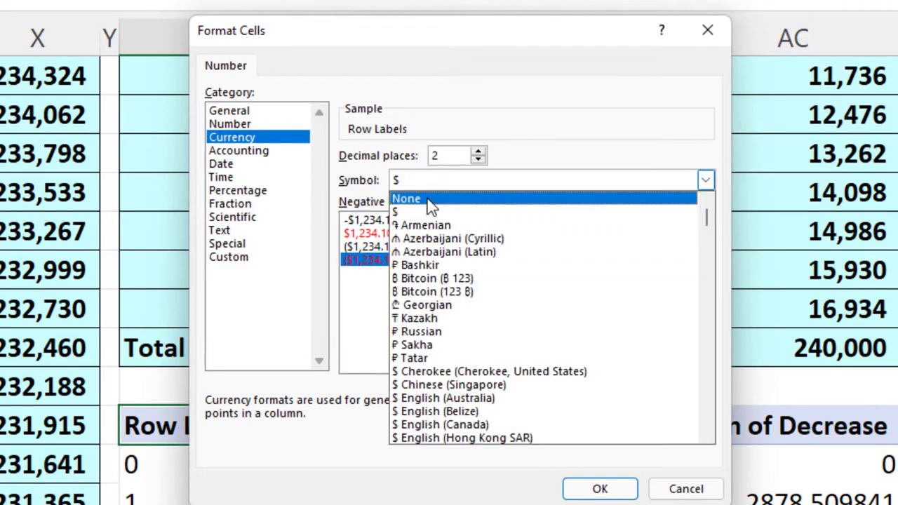
pyautogui.click(427, 202)
pyautogui.click(479, 160)
pyautogui.click(479, 160)
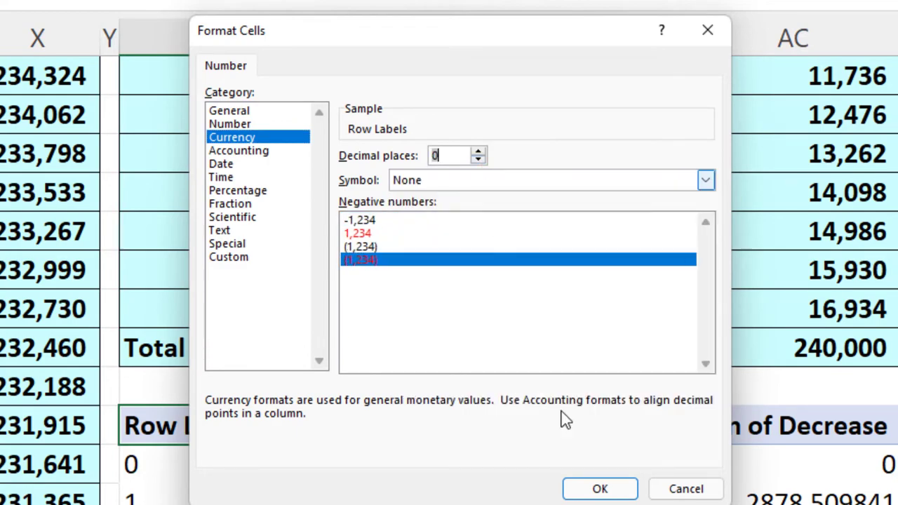
pyautogui.click(598, 488)
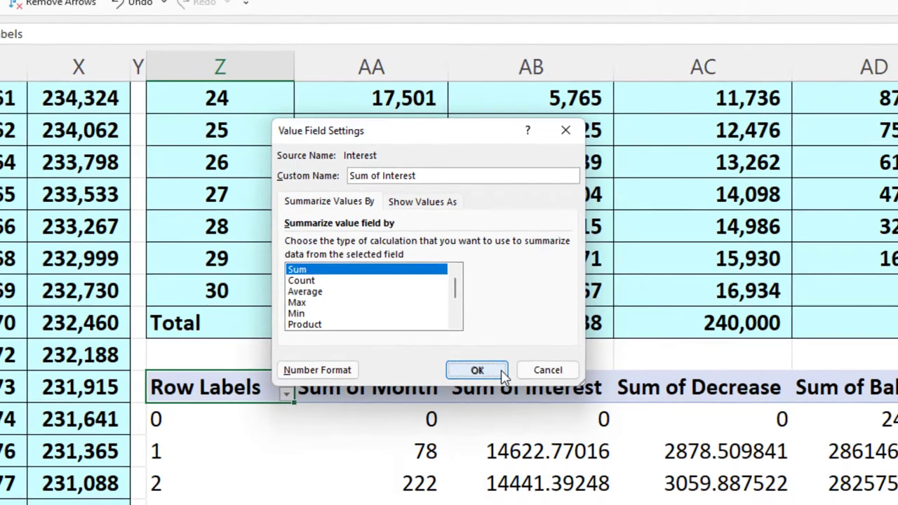
pyautogui.click(551, 410)
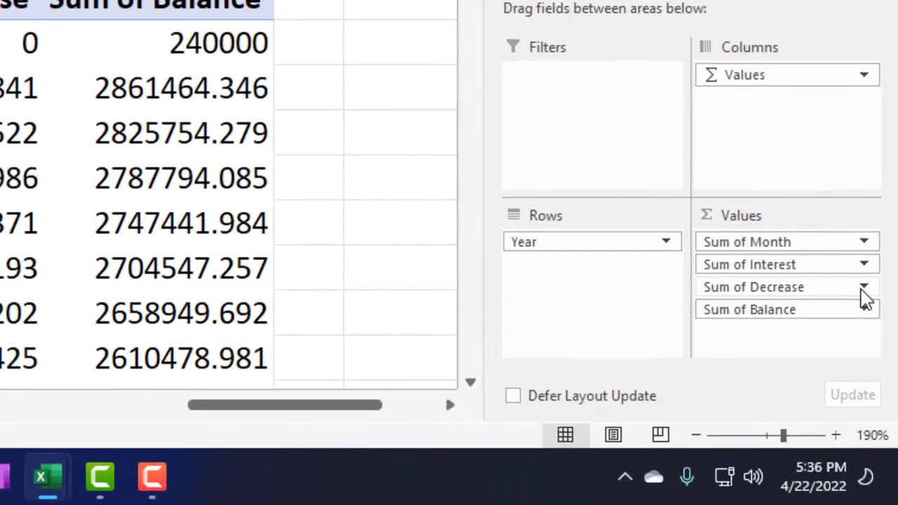
# - Format the PivotTable's Sum of Decrease values as currency with no symbol, zero decimals and red bracketed negatives
pyautogui.click(884, 419)
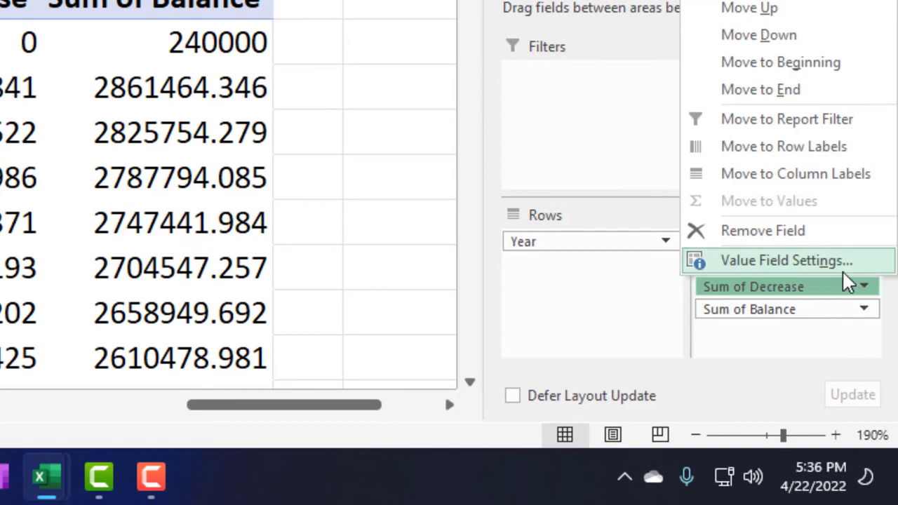
pyautogui.click(844, 271)
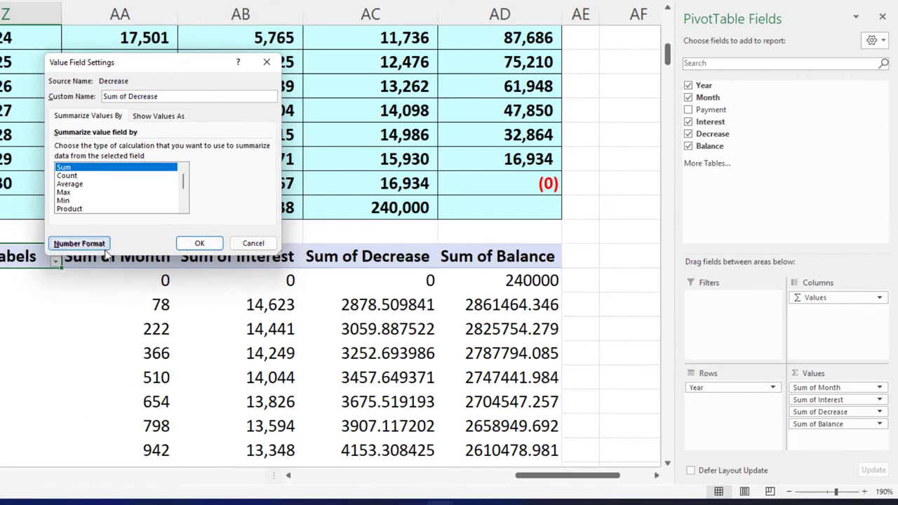
pyautogui.click(91, 243)
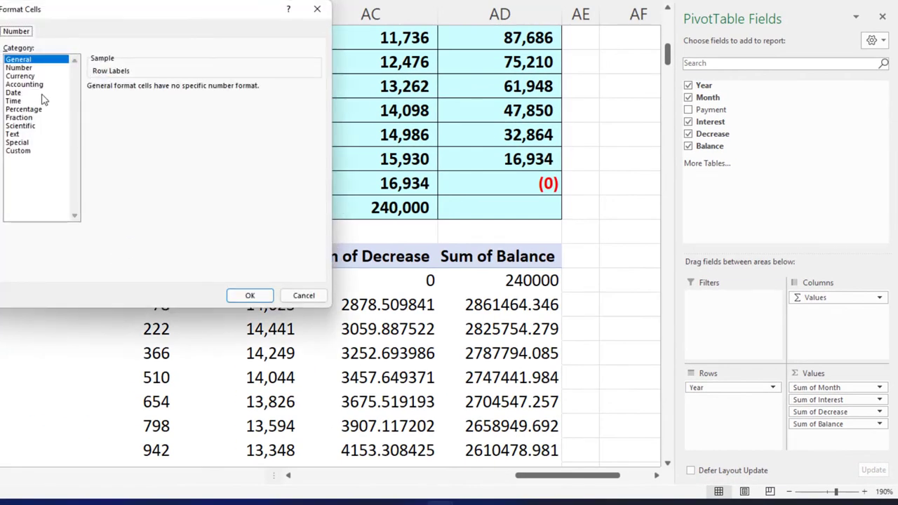
pyautogui.click(20, 76)
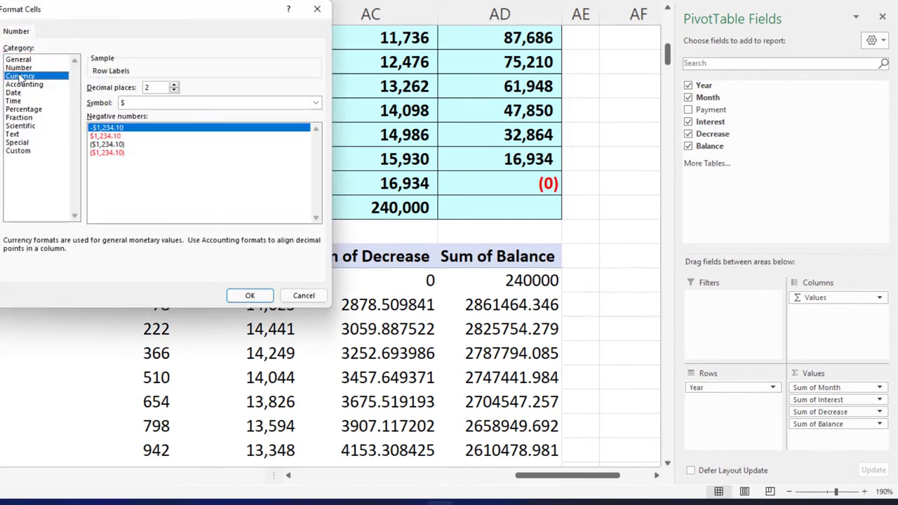
pyautogui.click(112, 153)
pyautogui.click(155, 104)
pyautogui.click(153, 115)
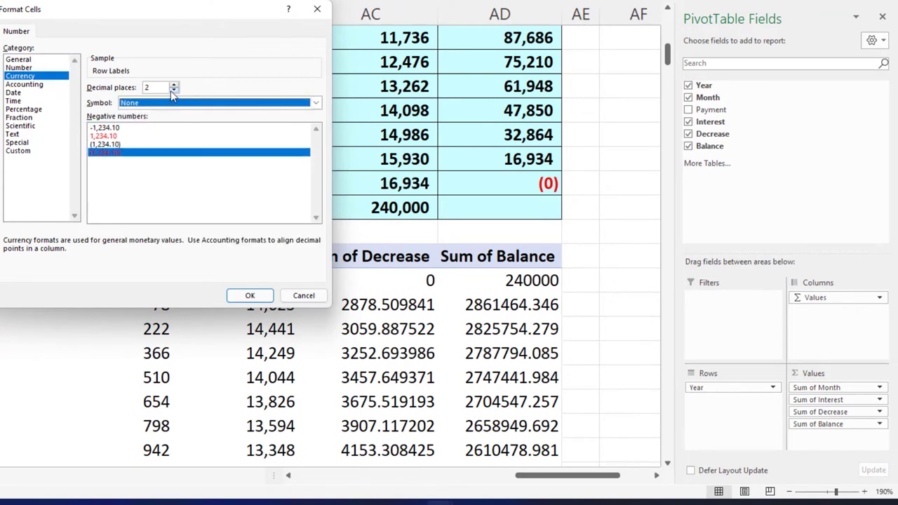
pyautogui.click(173, 90)
pyautogui.click(173, 91)
pyautogui.click(259, 297)
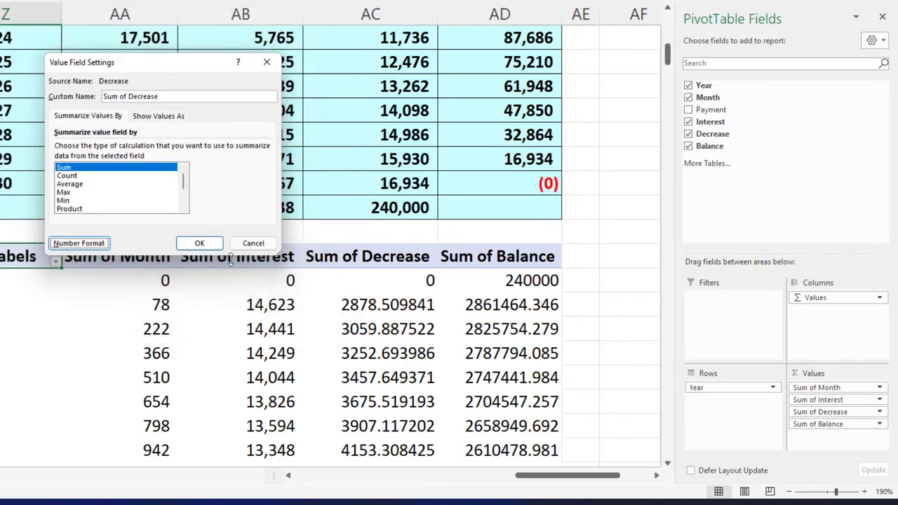
pyautogui.click(196, 241)
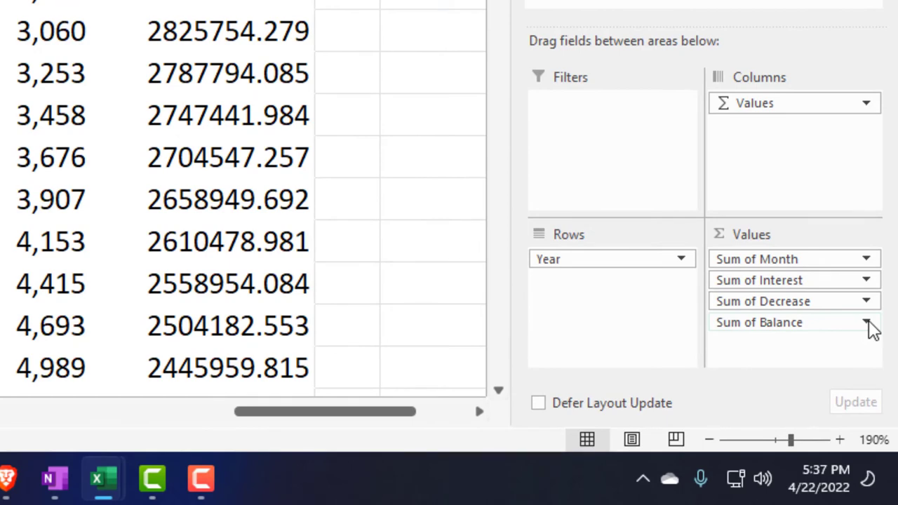
# - Summarize the PivotTable's Balance field by Min and format it as currency with no symbol, zero decimals and red bracketed negatives
pyautogui.click(867, 323)
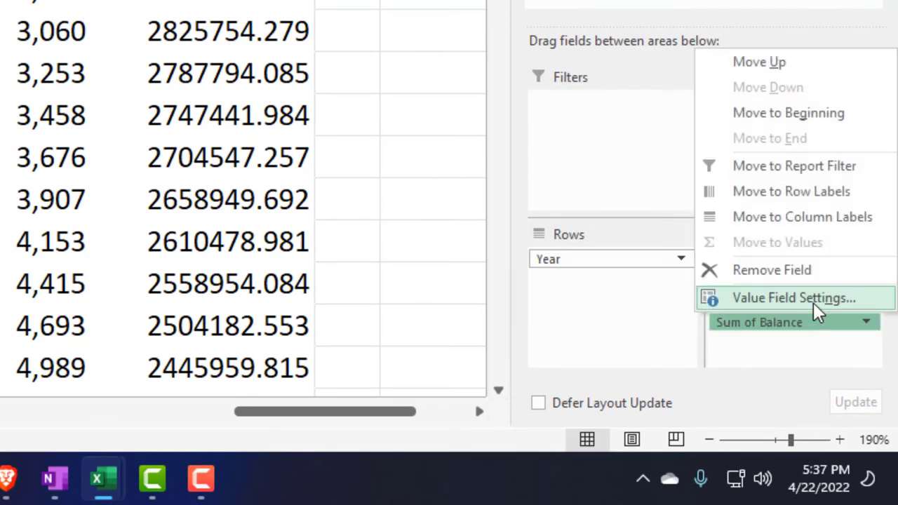
pyautogui.click(815, 306)
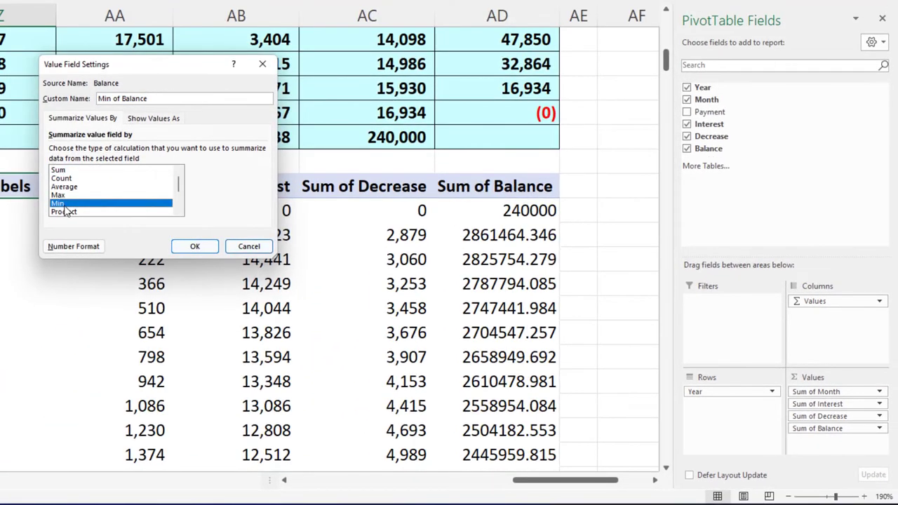
pyautogui.click(78, 246)
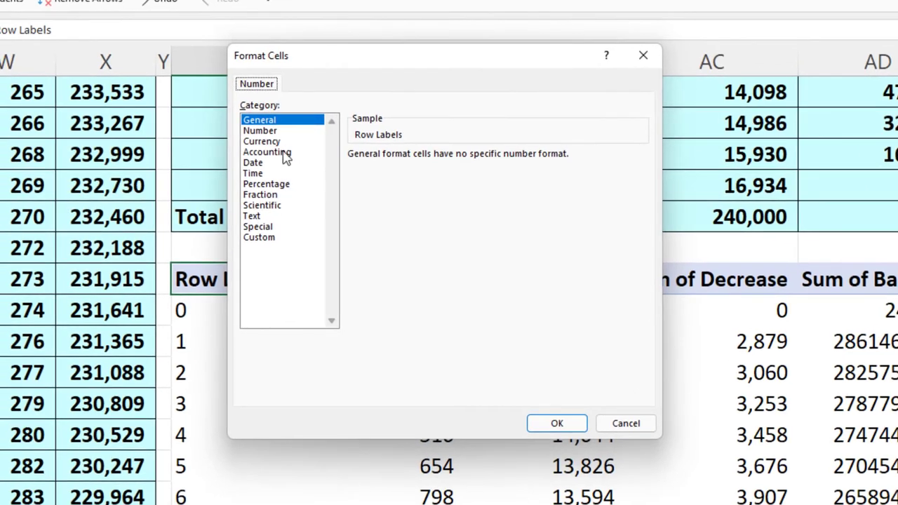
pyautogui.click(265, 142)
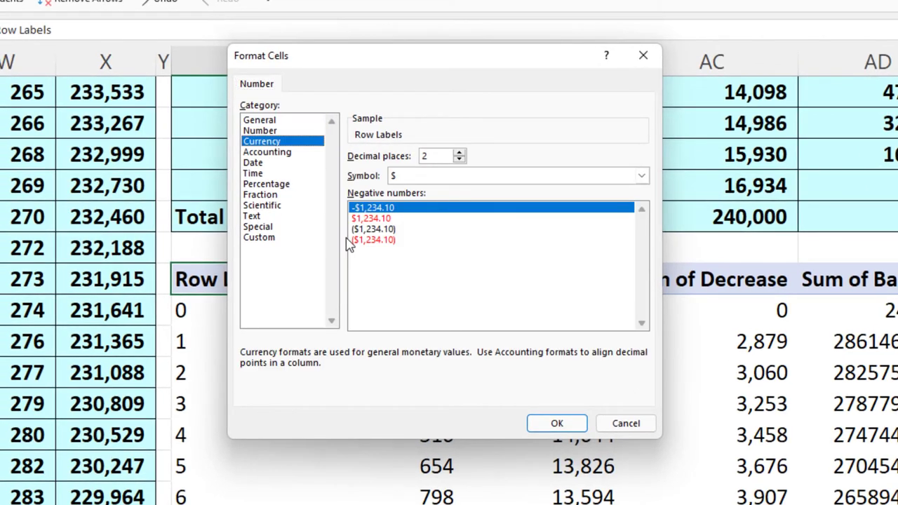
pyautogui.click(364, 241)
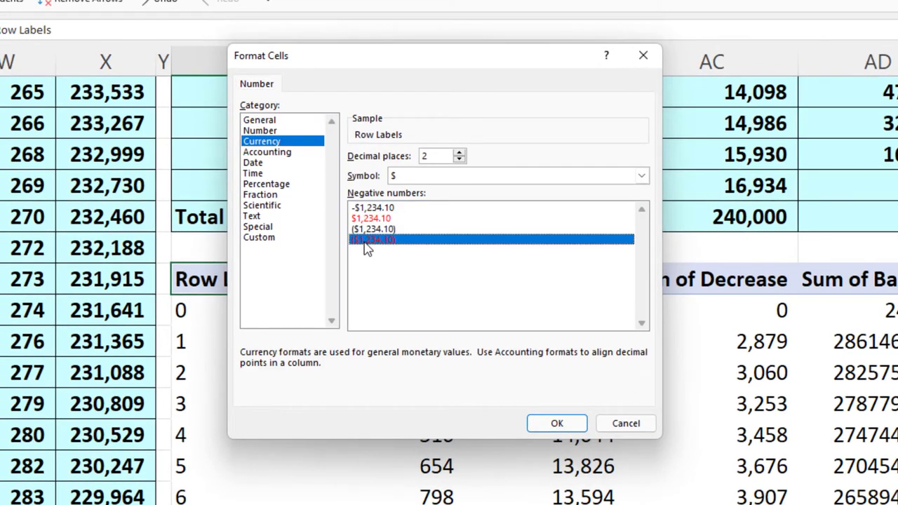
pyautogui.click(471, 176)
pyautogui.click(448, 191)
pyautogui.click(460, 159)
pyautogui.click(460, 159)
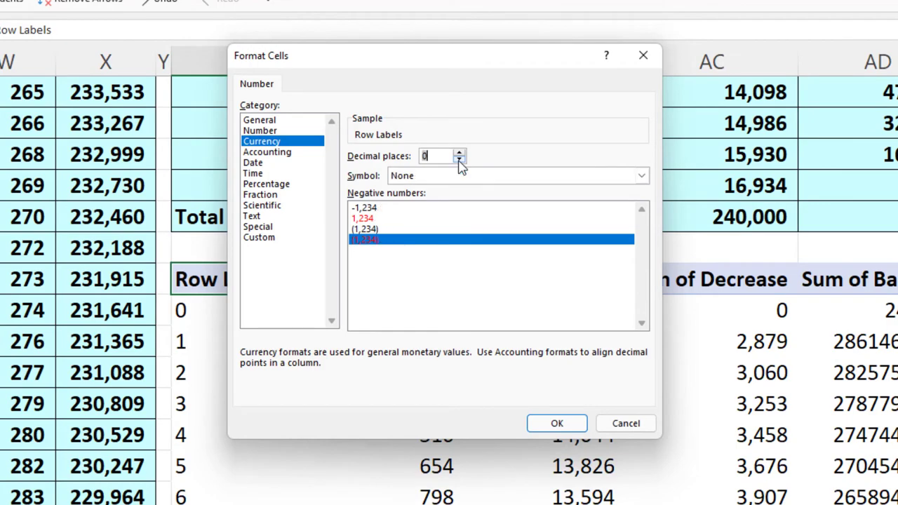
pyautogui.click(556, 423)
pyautogui.click(494, 357)
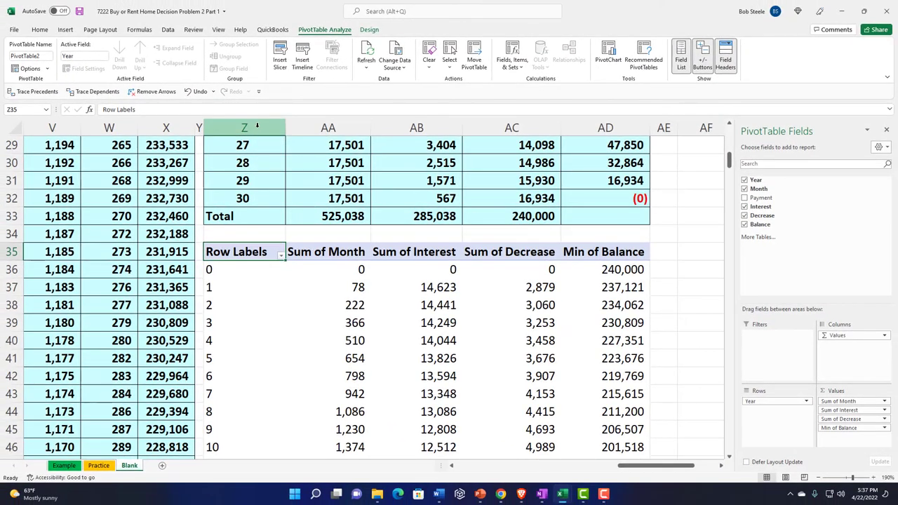
# - Narrow columns Z through AD to one equal width across the yearly summary and the PivotTable
pyautogui.moveTo(256, 125); pyautogui.dragTo(388, 130)
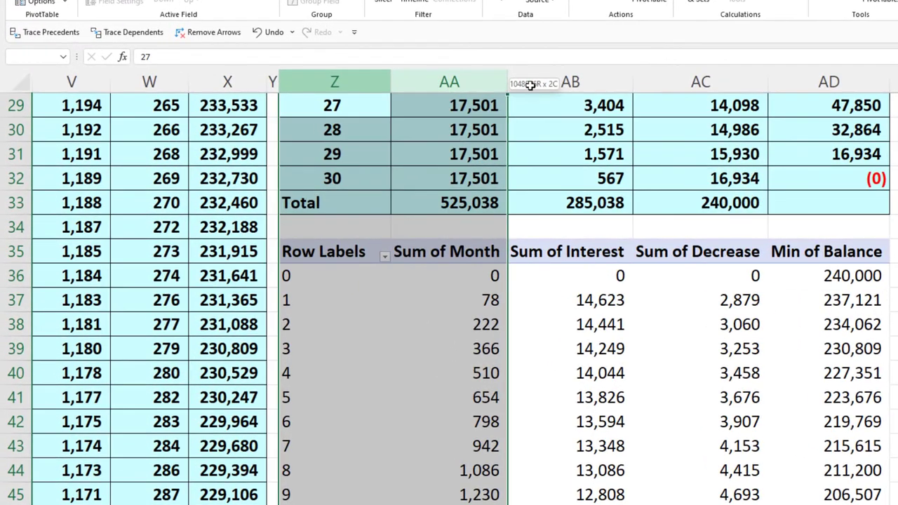
pyautogui.moveTo(531, 85); pyautogui.dragTo(645, 79)
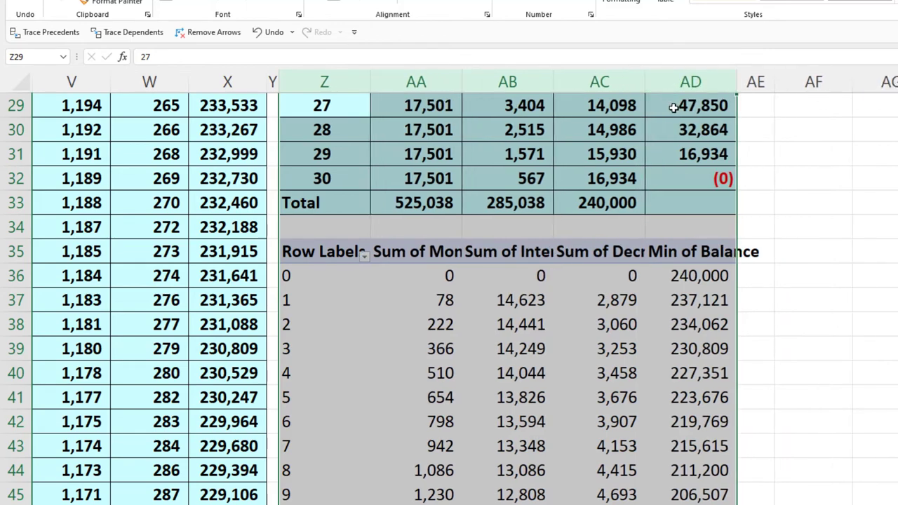
pyautogui.click(467, 200)
# - Compare the PivotTable's yearly interest, decrease and balance figures with the SUMIF-based yearly summary above it
pyautogui.scroll(9, 449, 204)
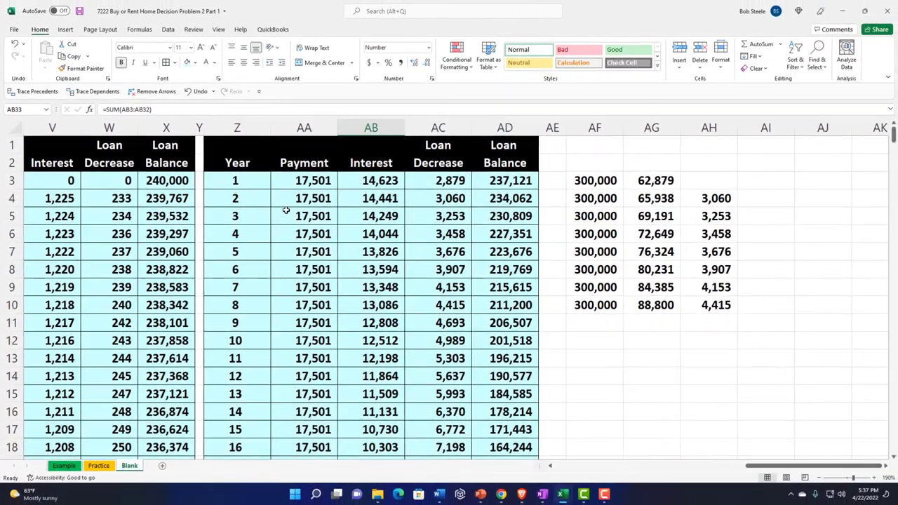
pyautogui.scroll(-9, 499, 214)
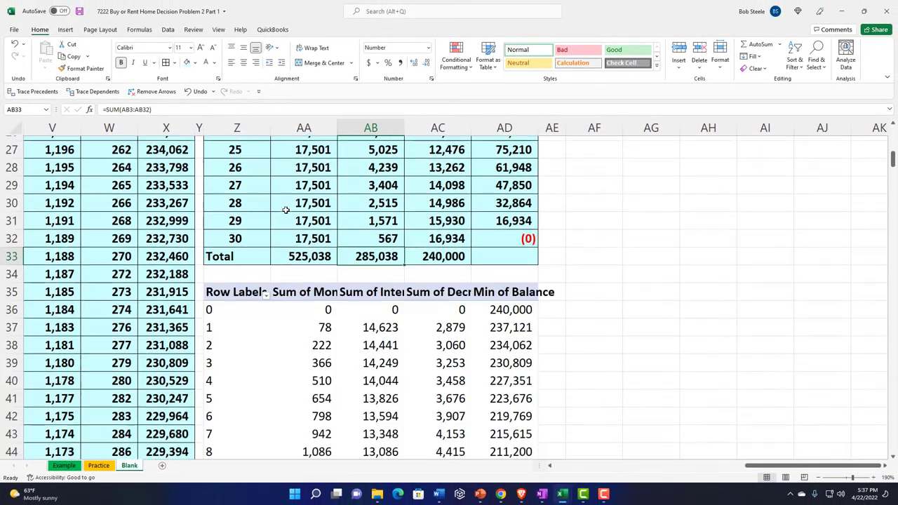
pyautogui.scroll(-1, 286, 209)
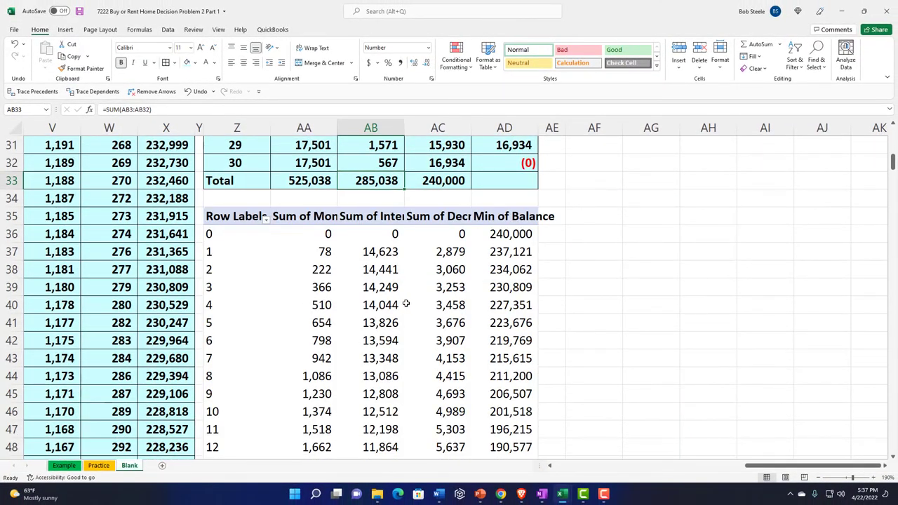
pyautogui.click(506, 293)
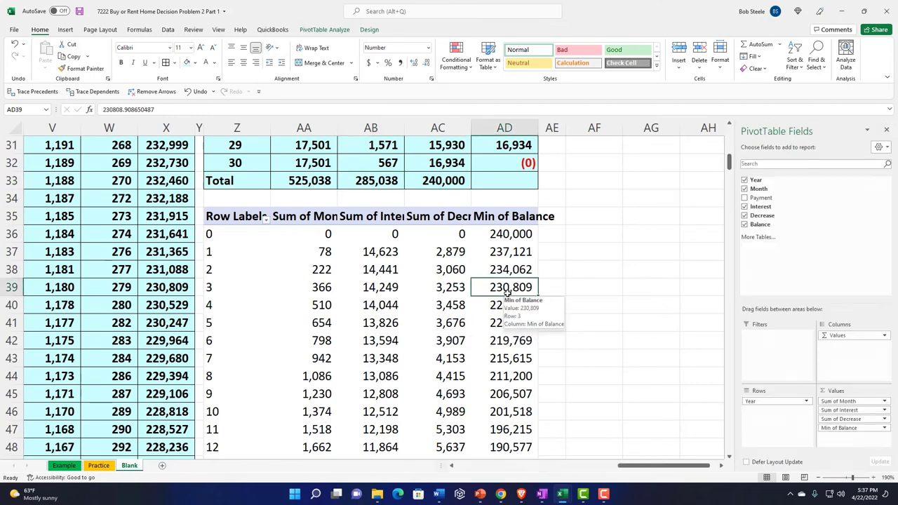
pyautogui.click(599, 282)
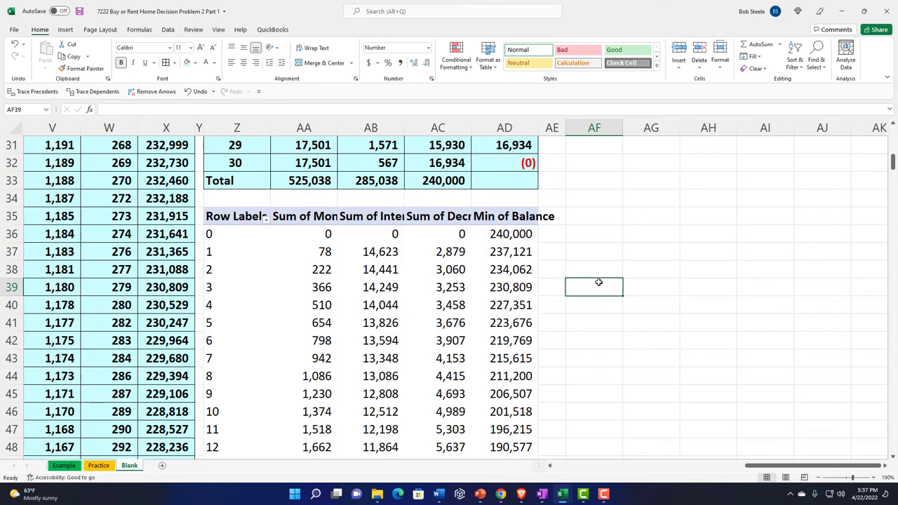
pyautogui.rightClick(359, 290)
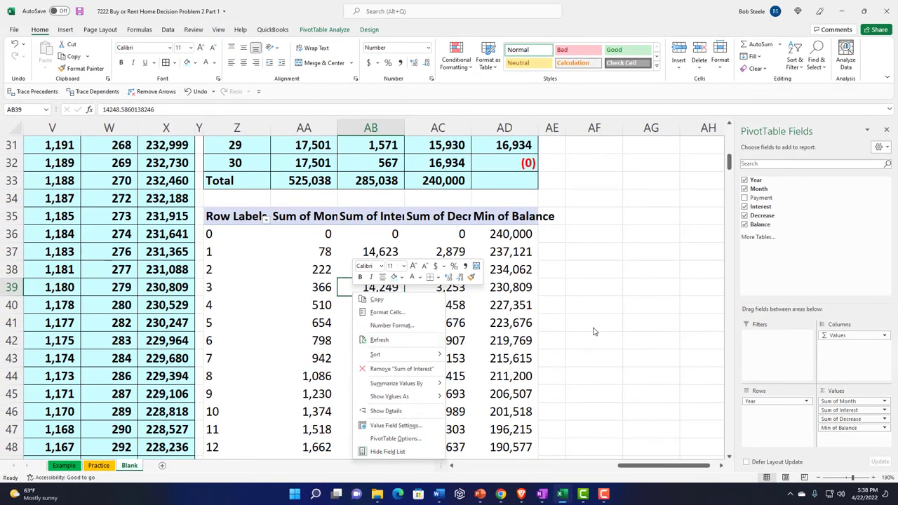
pyautogui.press('Escape')
pyautogui.scroll(4, 593, 328)
pyautogui.click(440, 250)
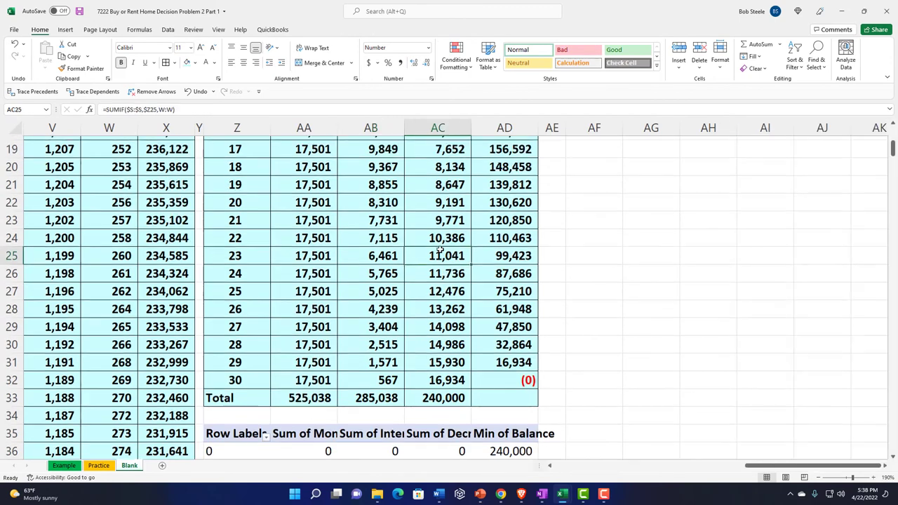
pyautogui.scroll(6, 441, 251)
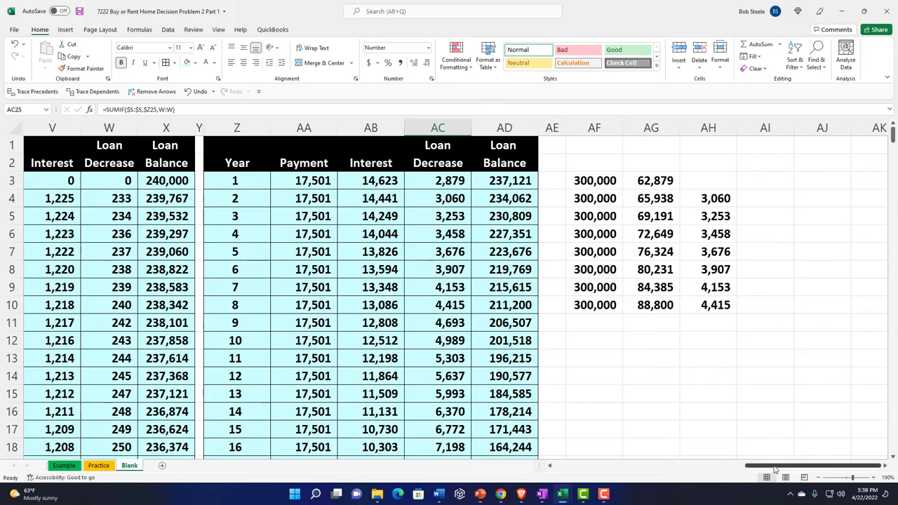
# - Set the home cost in the input data to 350,000
pyautogui.moveTo(773, 473); pyautogui.dragTo(578, 469)
pyautogui.click(283, 164)
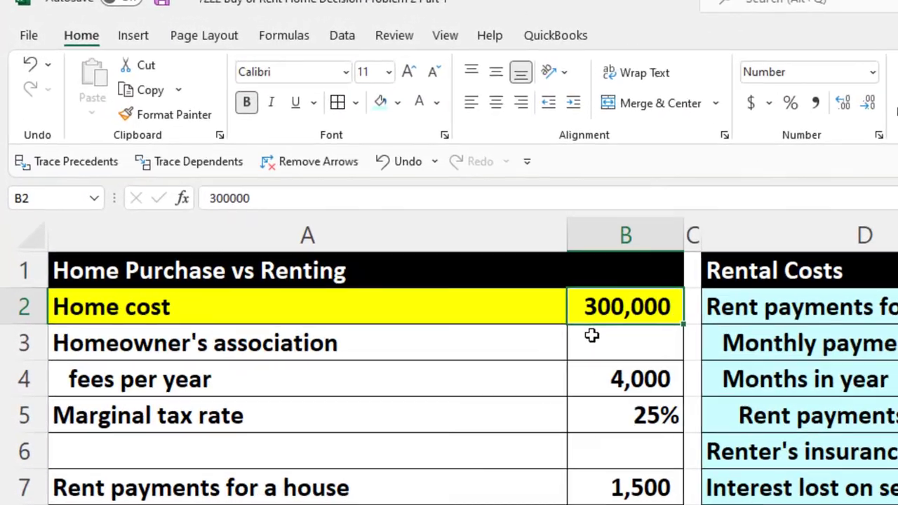
pyautogui.press('F2')
pyautogui.press('BackSpace')
pyautogui.press('BackSpace')
pyautogui.press('BackSpace')
pyautogui.press('BackSpace')
pyautogui.press('BackSpace')
pyautogui.write('50,00')
pyautogui.press('Return')
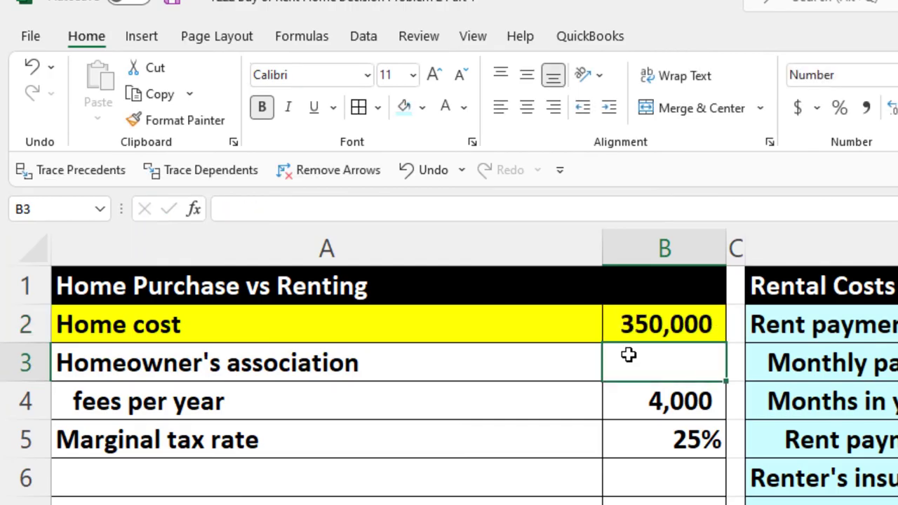
# - Check how the changed home cost flows into the loan calculation, looking at its home cost and rate cells
pyautogui.press('Right')
pyautogui.press('Right')
pyautogui.press('Right')
pyautogui.press('Right')
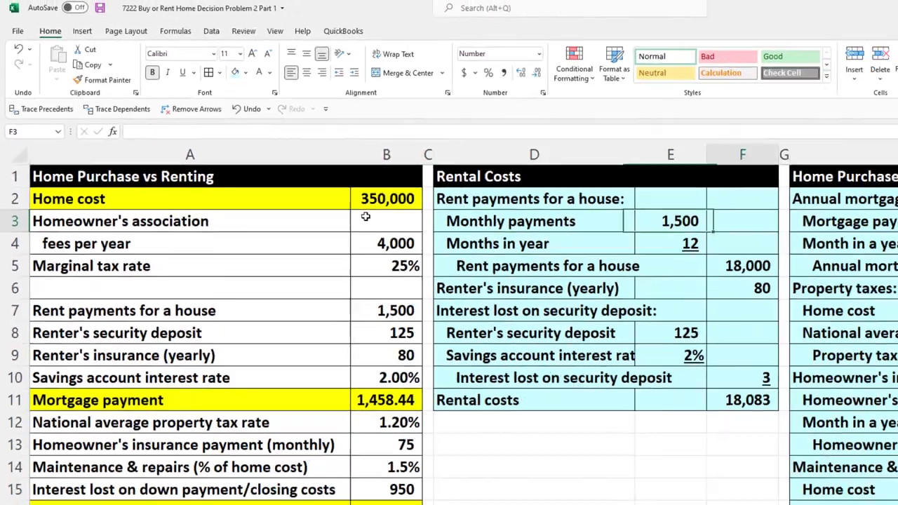
pyautogui.press('Right')
pyautogui.press('Right')
pyautogui.press('Right')
pyautogui.press('Right')
pyautogui.press('Right')
pyautogui.press('Right')
pyautogui.press('Right')
pyautogui.press('Right')
pyautogui.press('Right')
pyautogui.press('Right')
pyautogui.press('Right')
pyautogui.press('Right')
pyautogui.press('Right')
pyautogui.press('Right')
pyautogui.press('Right')
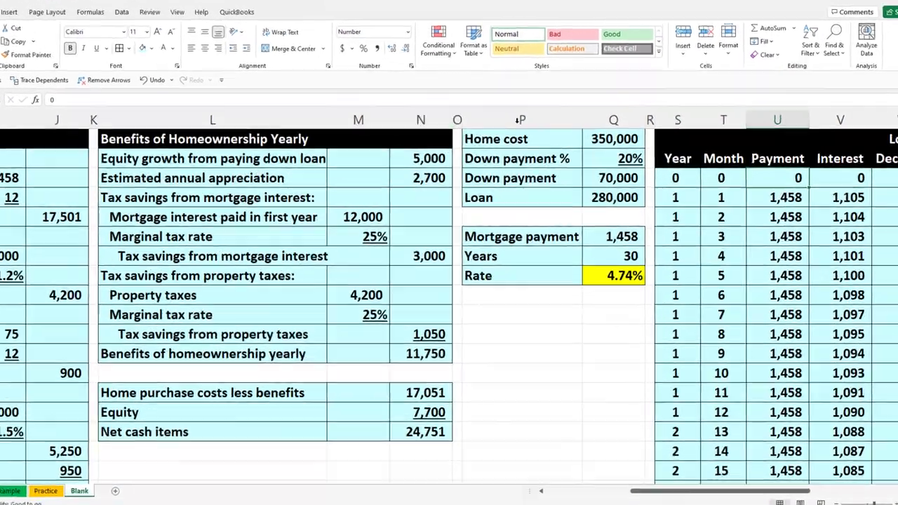
pyautogui.click(615, 146)
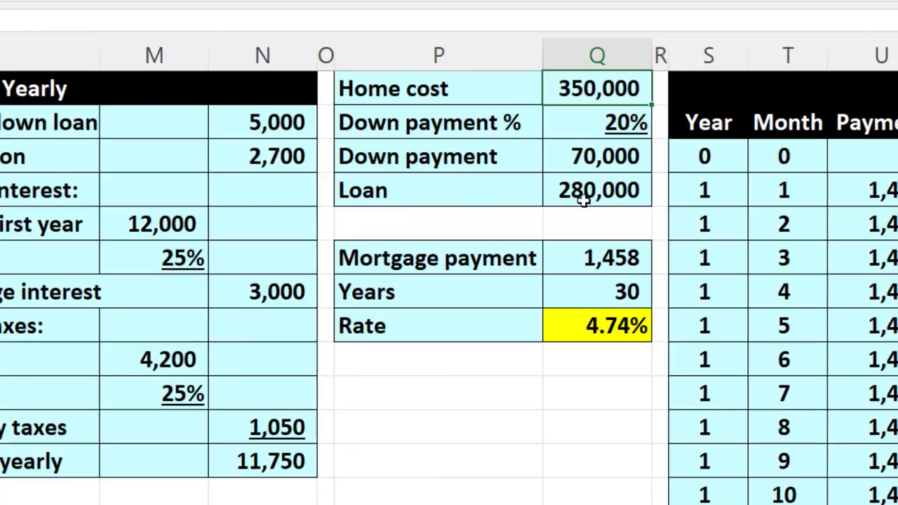
pyautogui.click(575, 327)
# - Examine how the amortization table and the yearly mortgage summary respond to the changed home cost
pyautogui.press('Right')
pyautogui.press('Right')
pyautogui.press('Right')
pyautogui.press('Right')
pyautogui.press('Right')
pyautogui.press('Right')
pyautogui.press('Right')
pyautogui.press('Right')
pyautogui.press('Right')
pyautogui.press('Right')
pyautogui.press('Right')
pyautogui.press('Right')
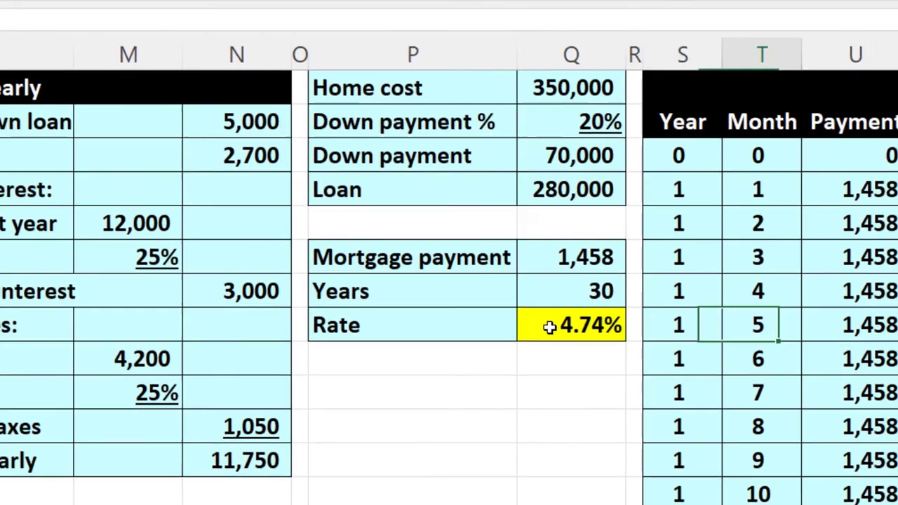
pyautogui.press('Right')
pyautogui.press('Right')
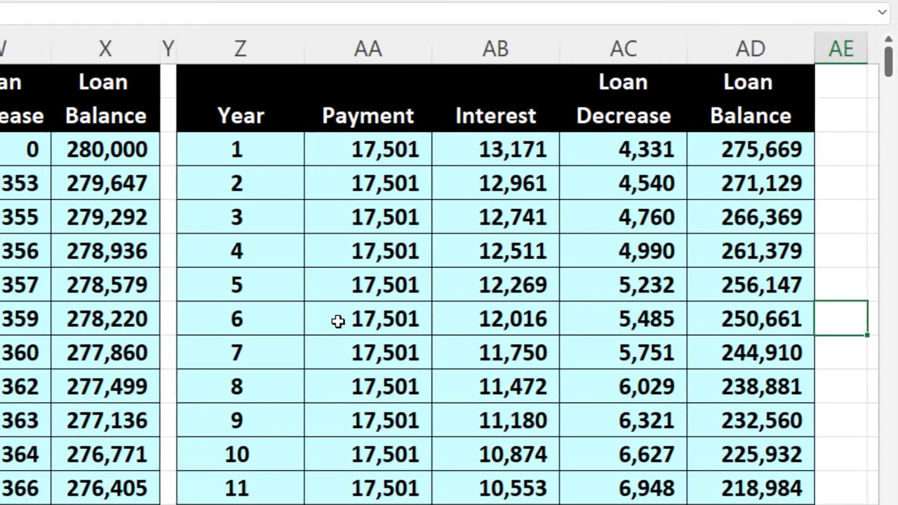
# - Return to the input data and select the mortgage interest, annual appreciation and equity growth values in B16:B18
pyautogui.press('Left')
pyautogui.press('Left')
pyautogui.press('Left')
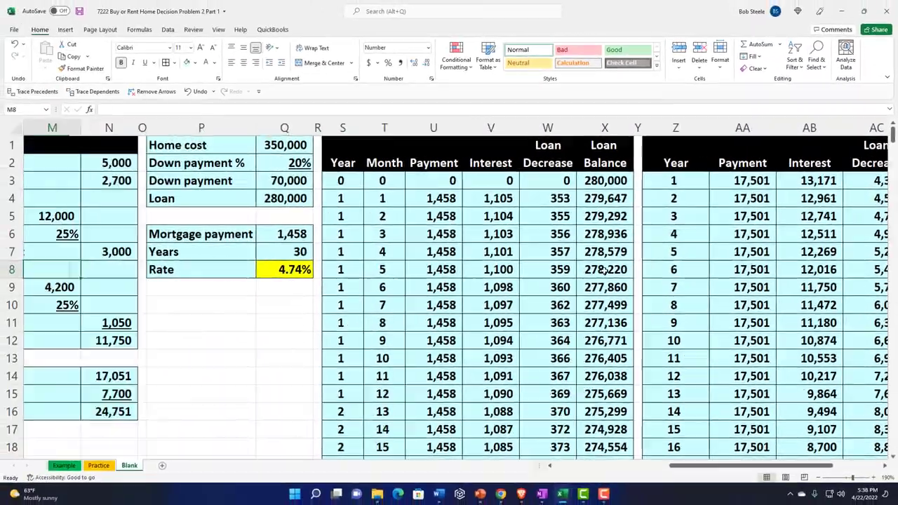
pyautogui.press('Home')
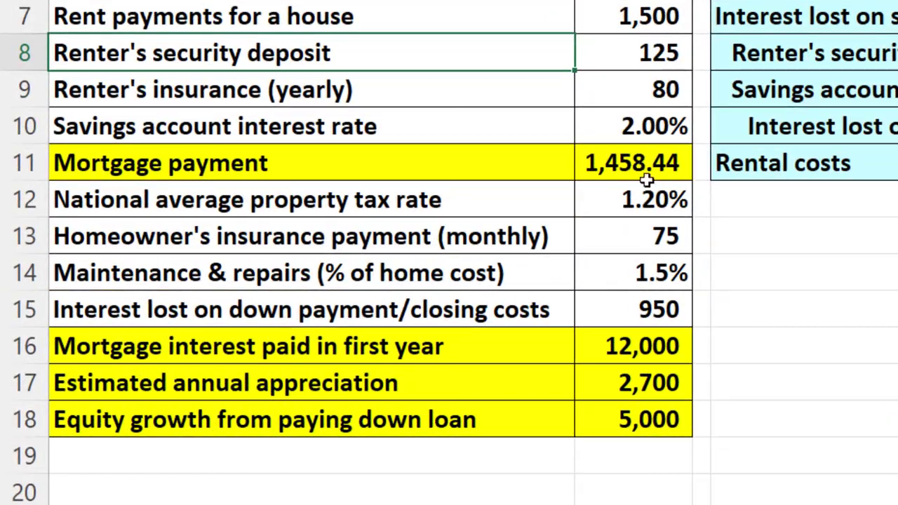
pyautogui.moveTo(627, 336); pyautogui.dragTo(627, 405)
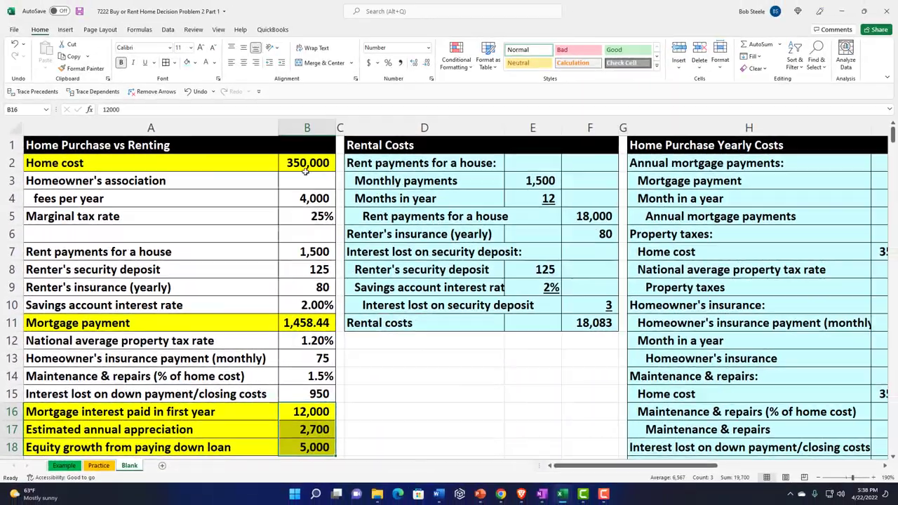
# - Set the home cost in B2 to 300,000
pyautogui.click(365, 193)
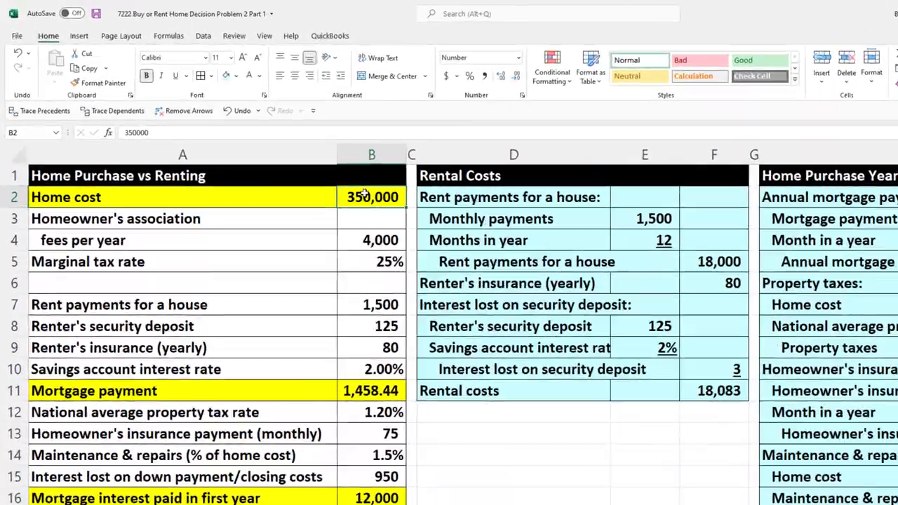
pyautogui.write('300000')
pyautogui.press('Return')
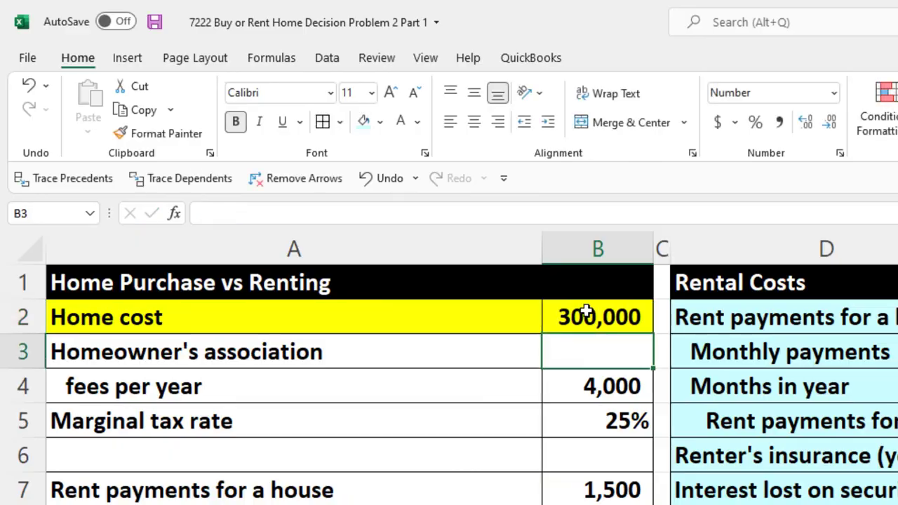